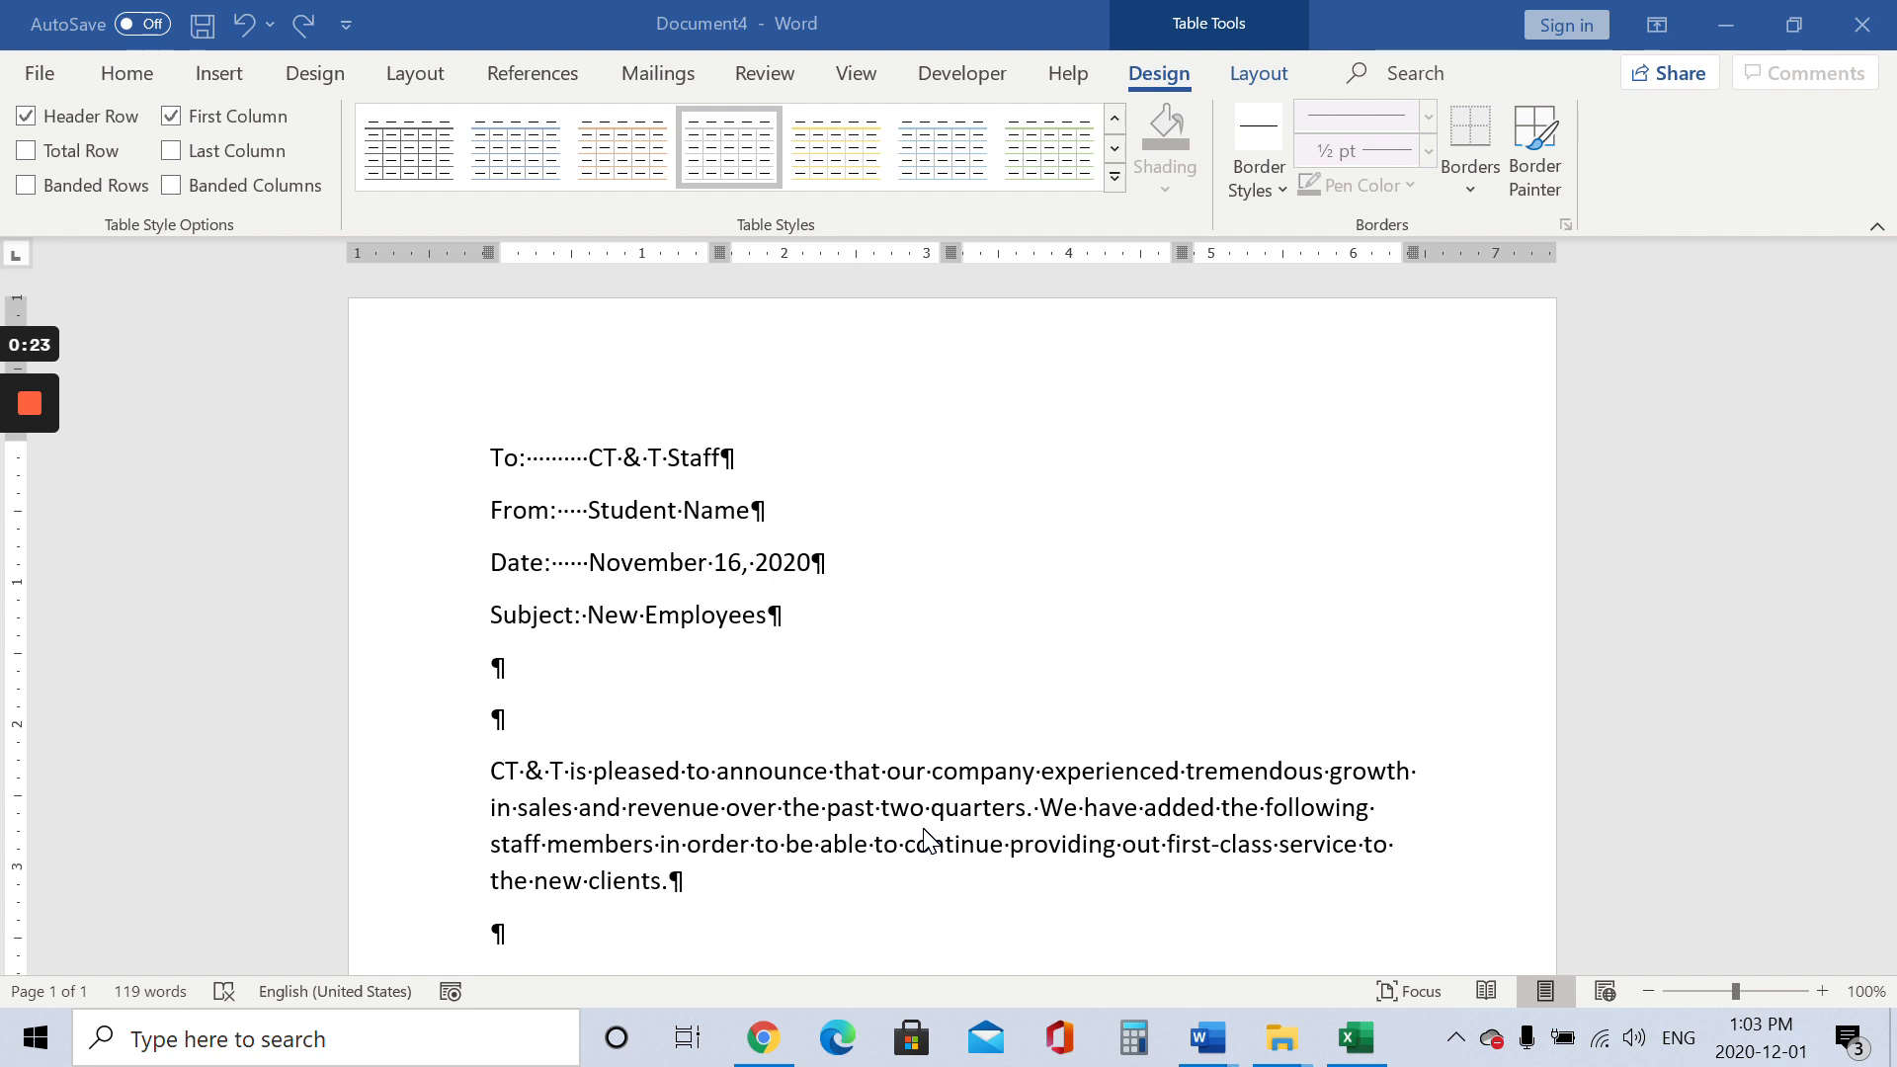
Set the font size of the entire memo, including the table and closing paragraph, to 11
click(134, 80)
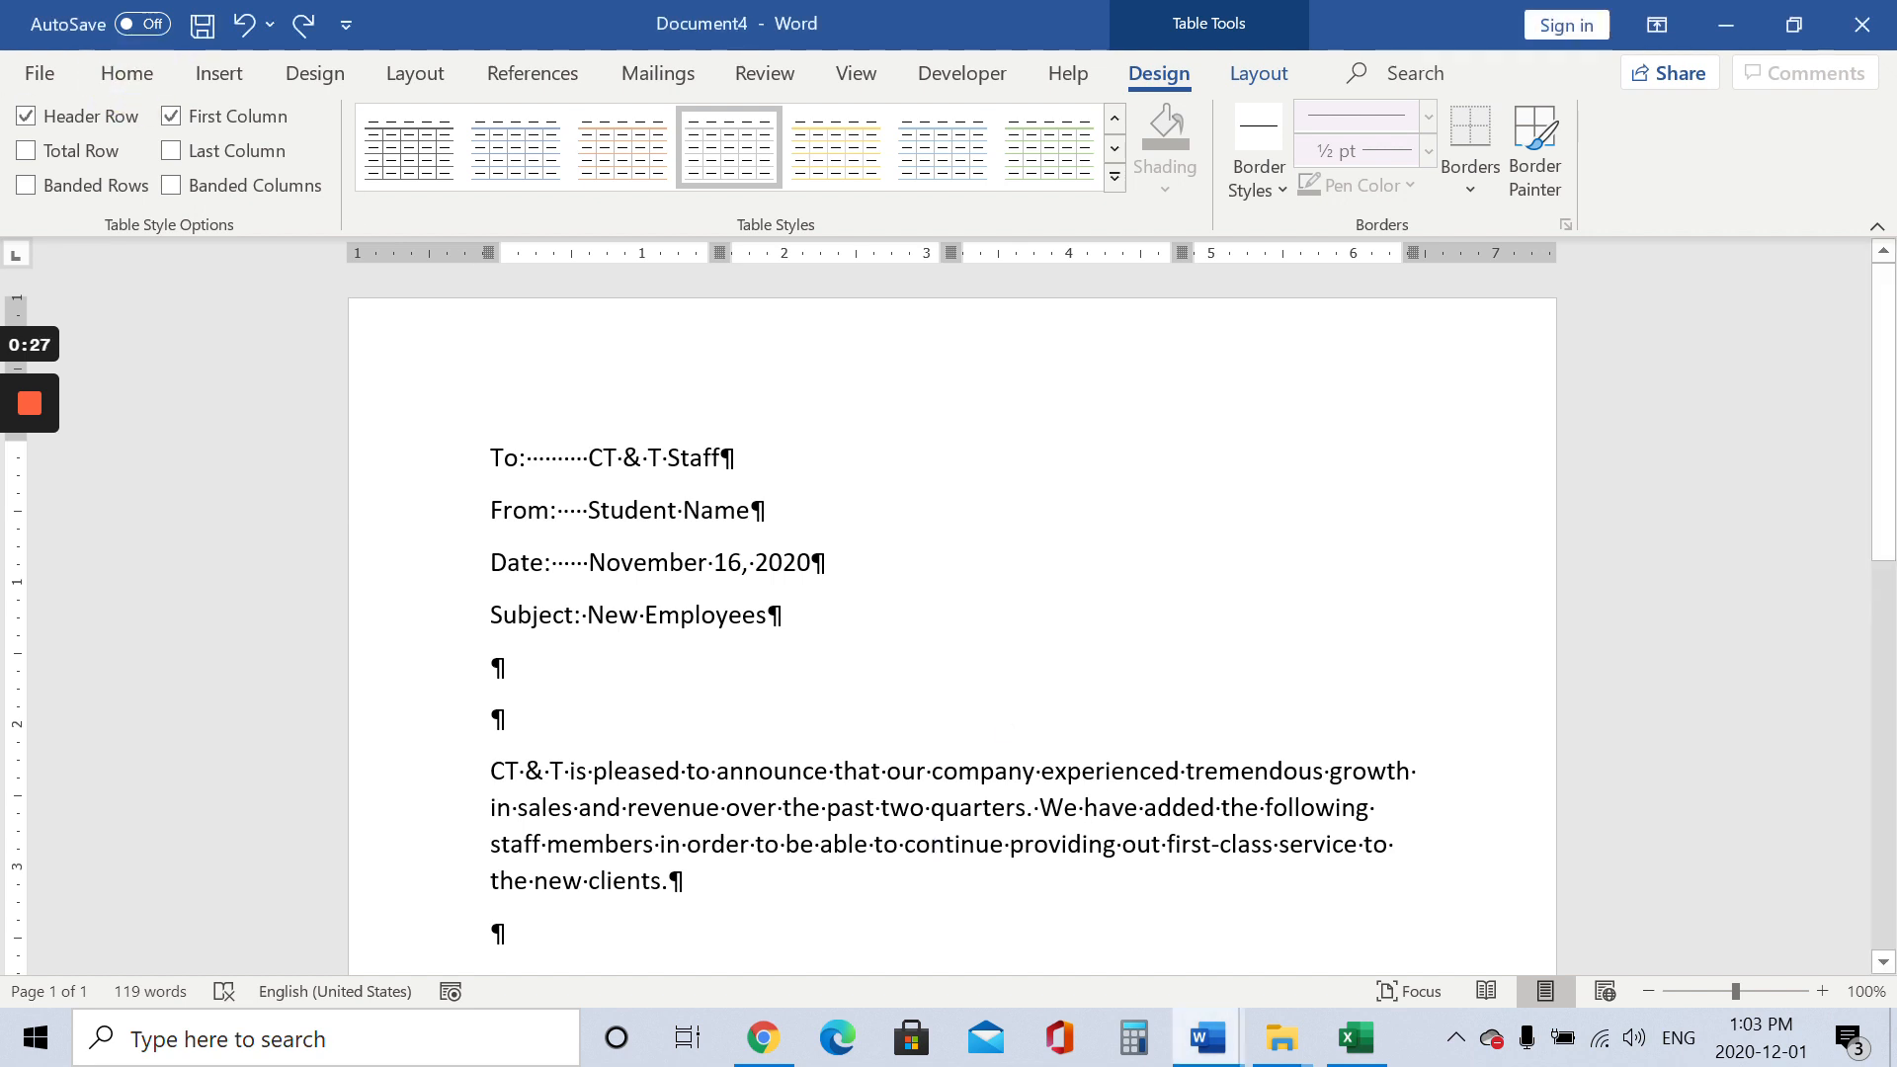
click(123, 79)
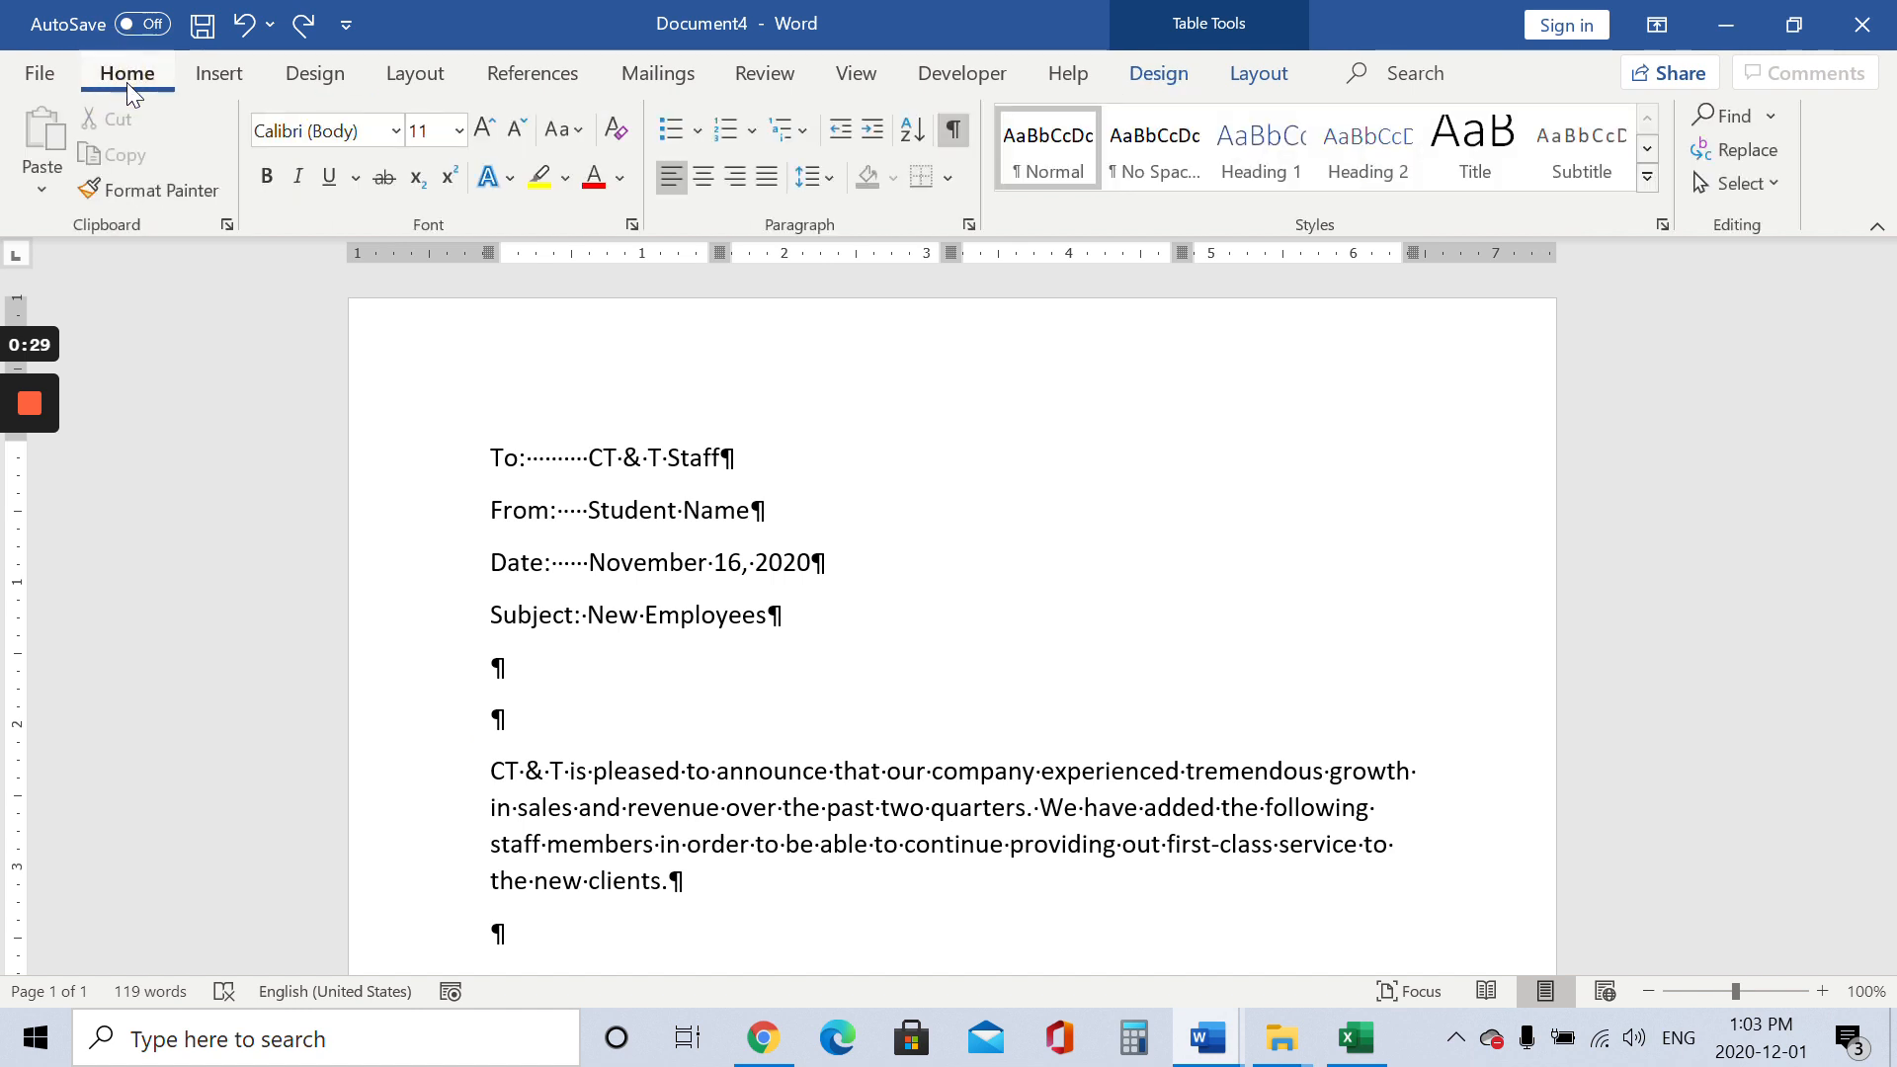
drag(1884, 423, 1876, 263)
click(488, 458)
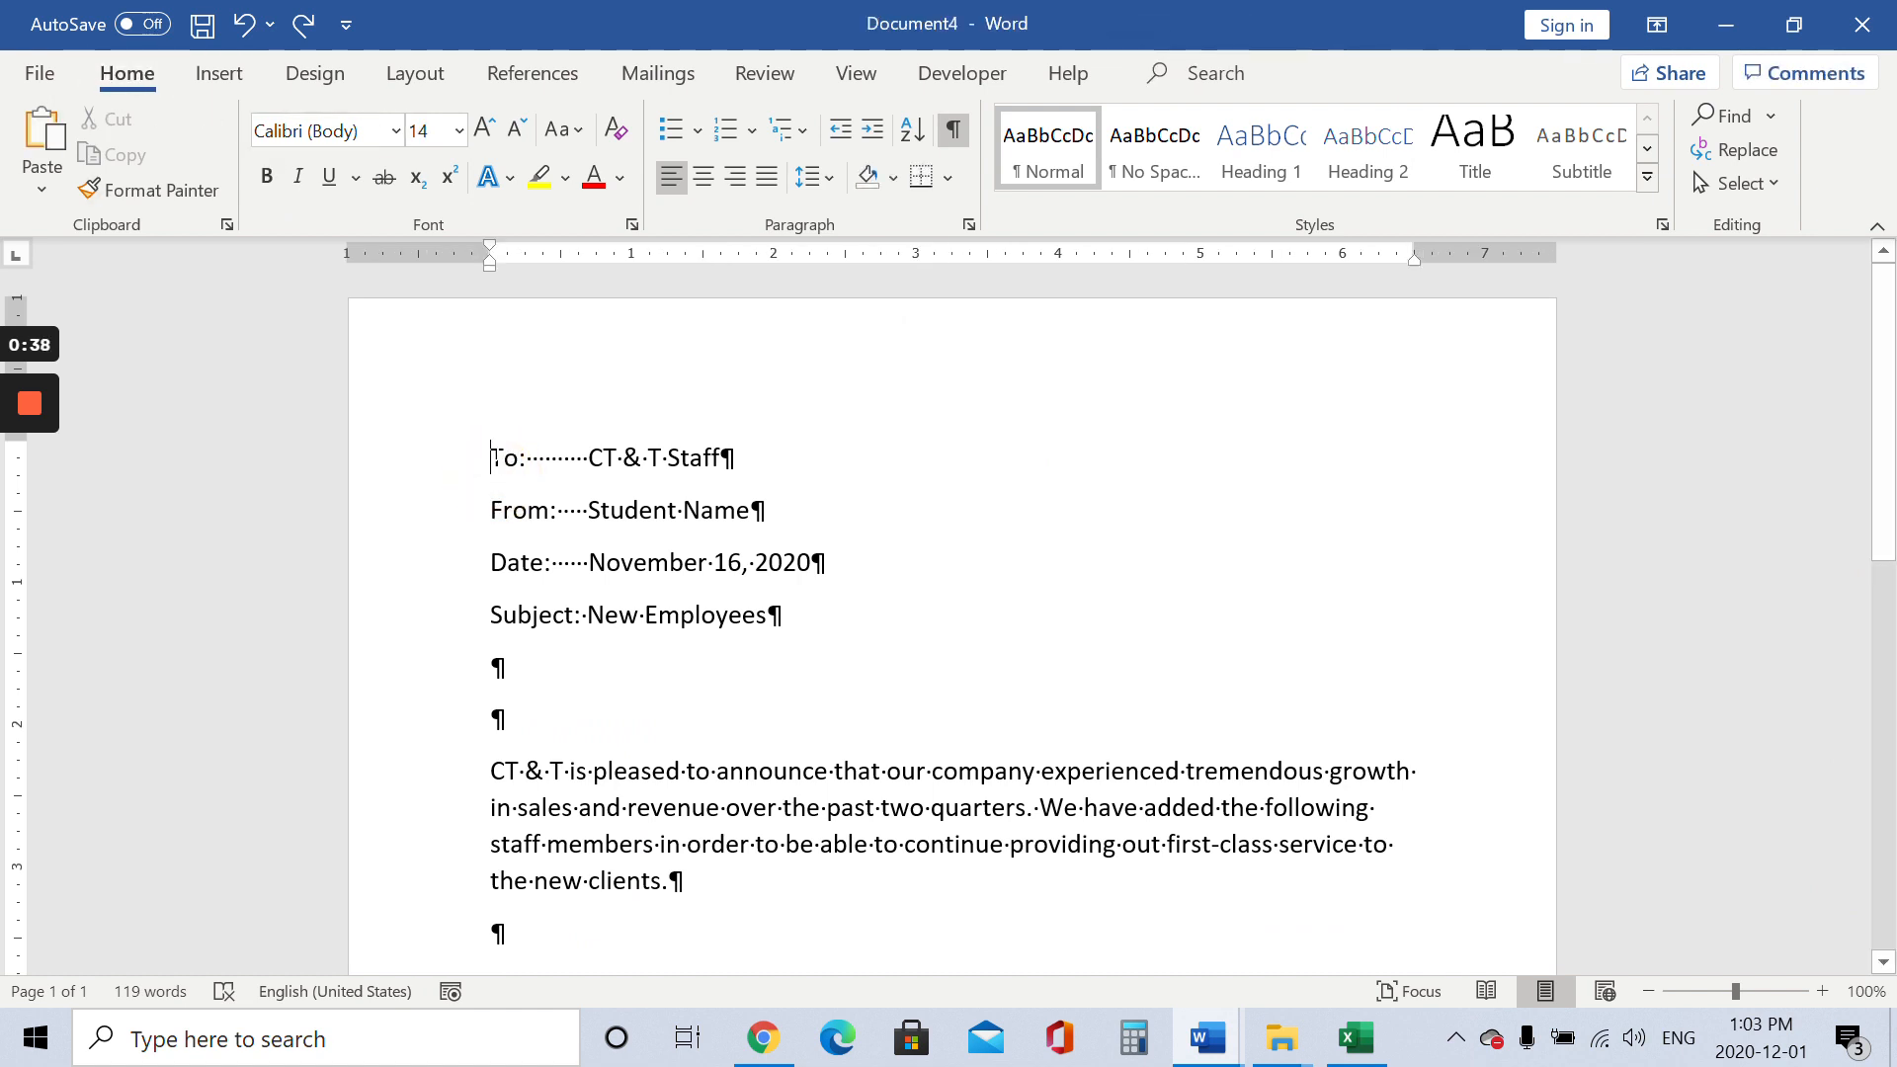
click(610, 770)
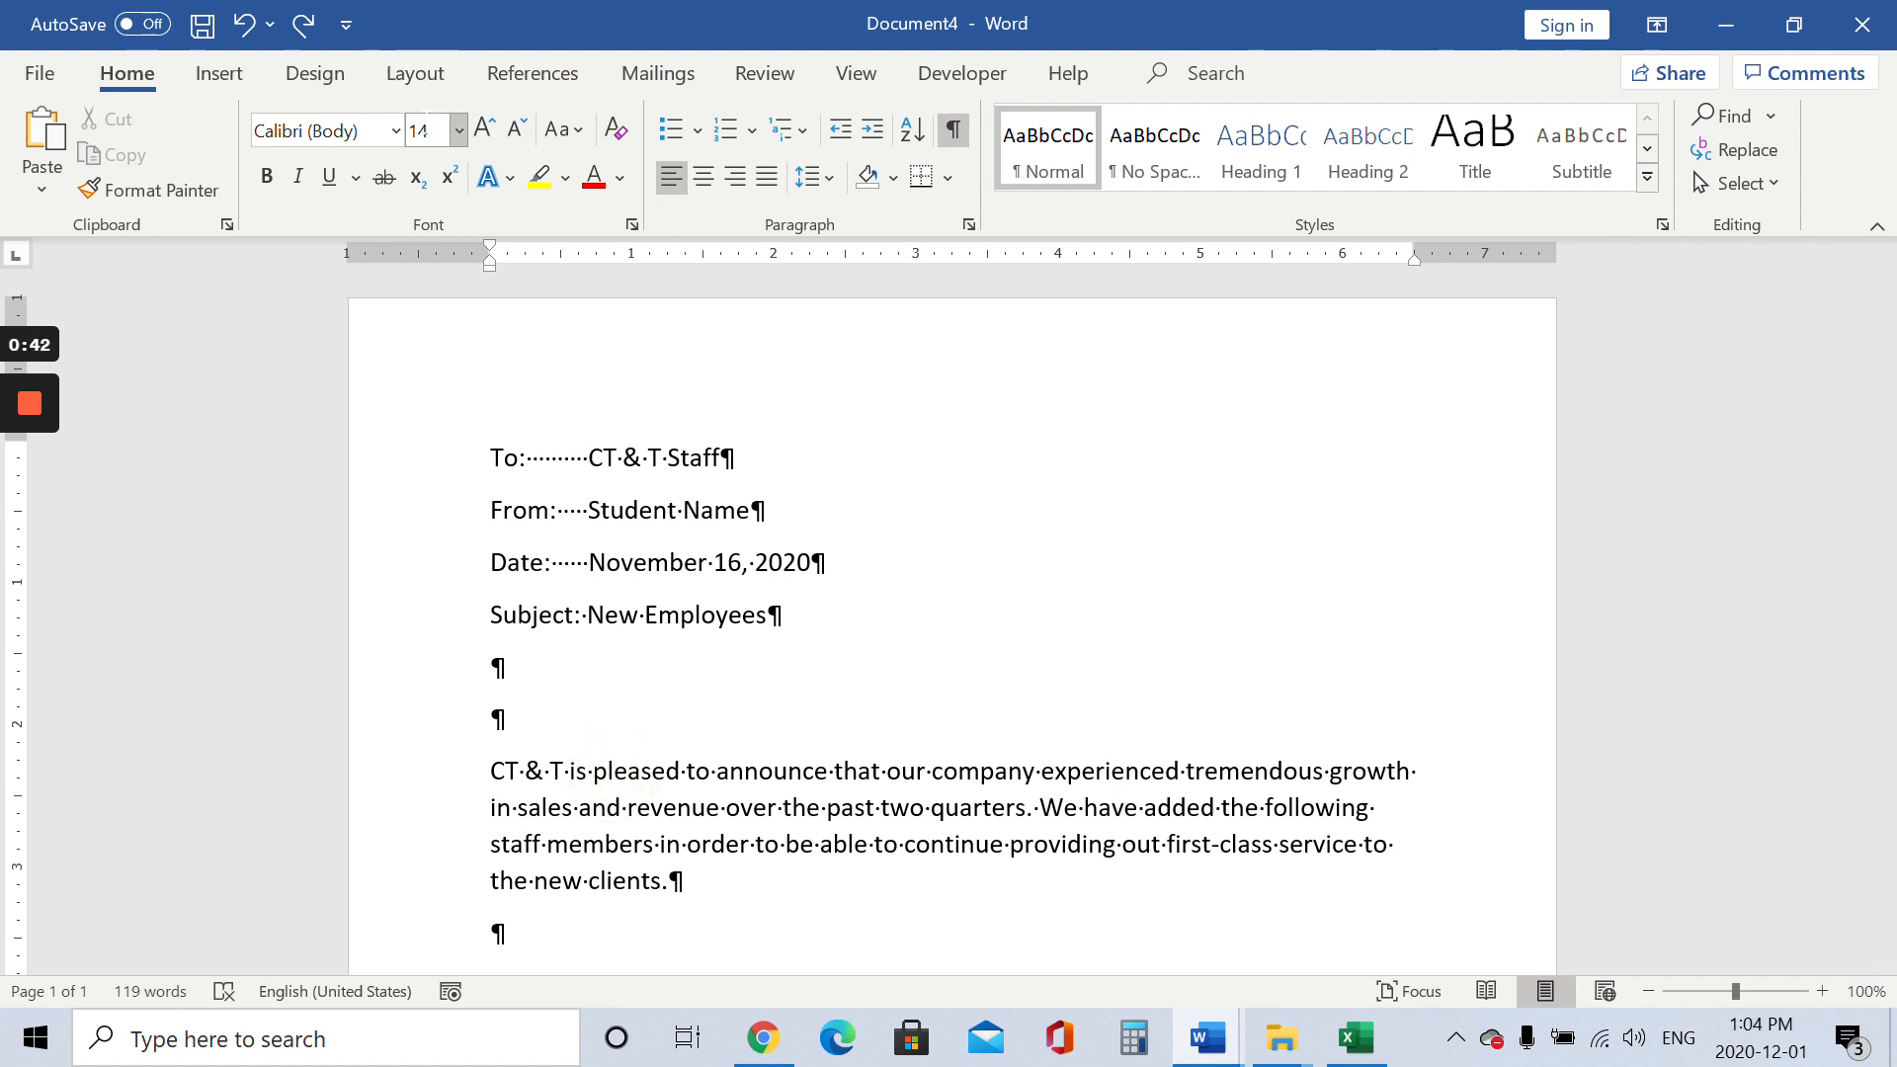
drag(484, 440, 978, 758)
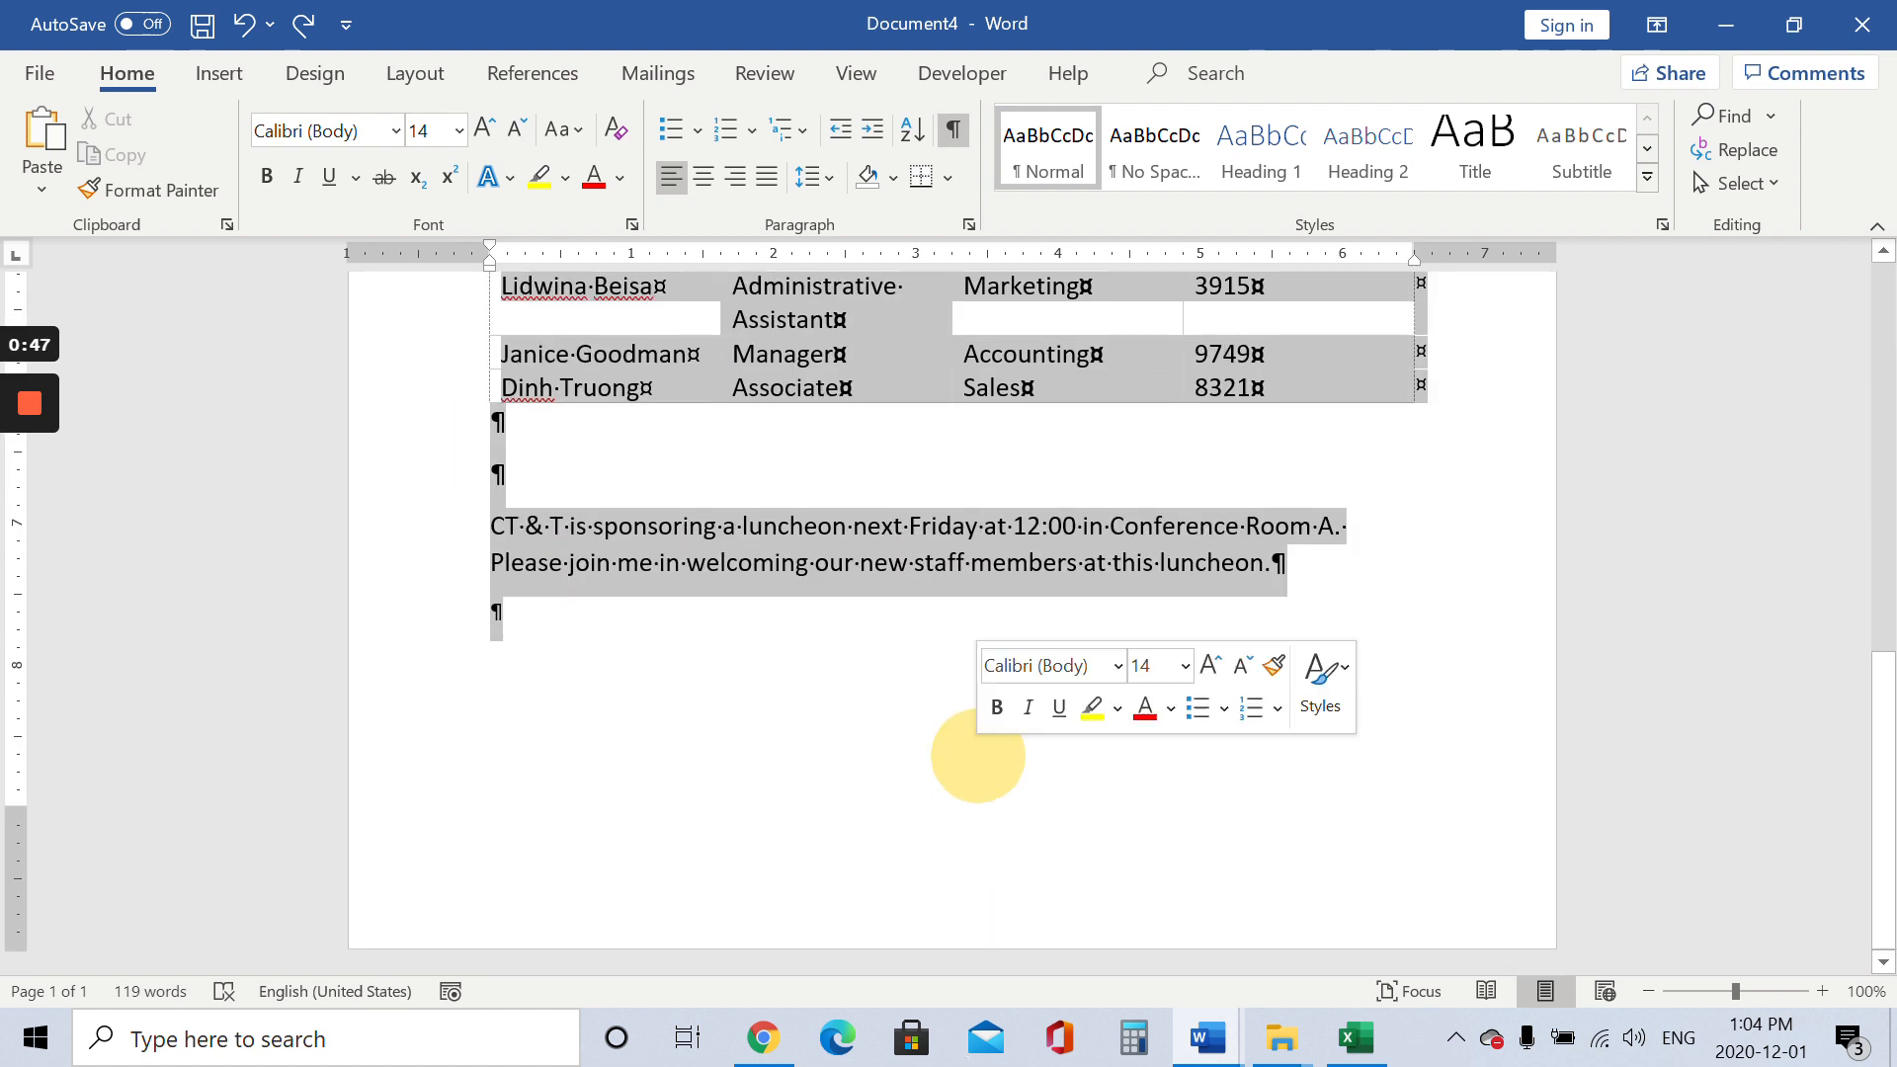
click(461, 138)
click(422, 277)
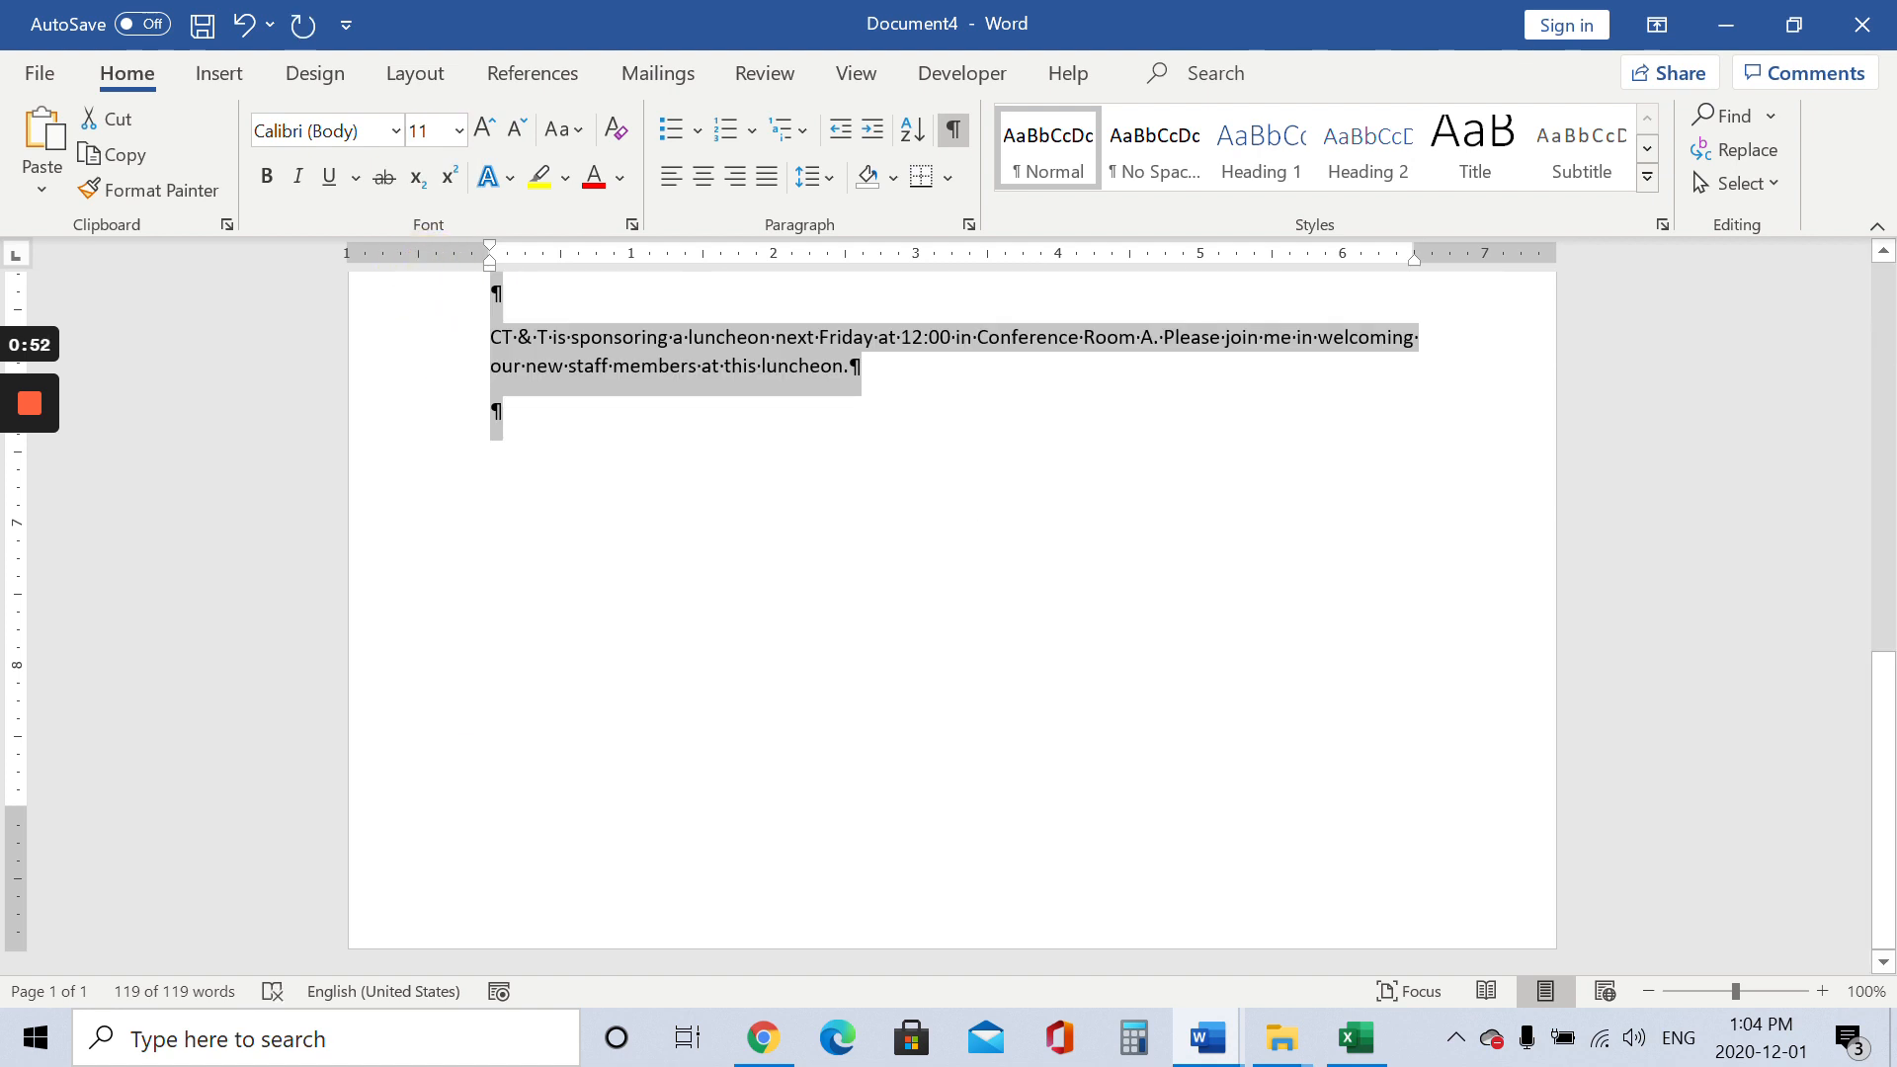
click(979, 549)
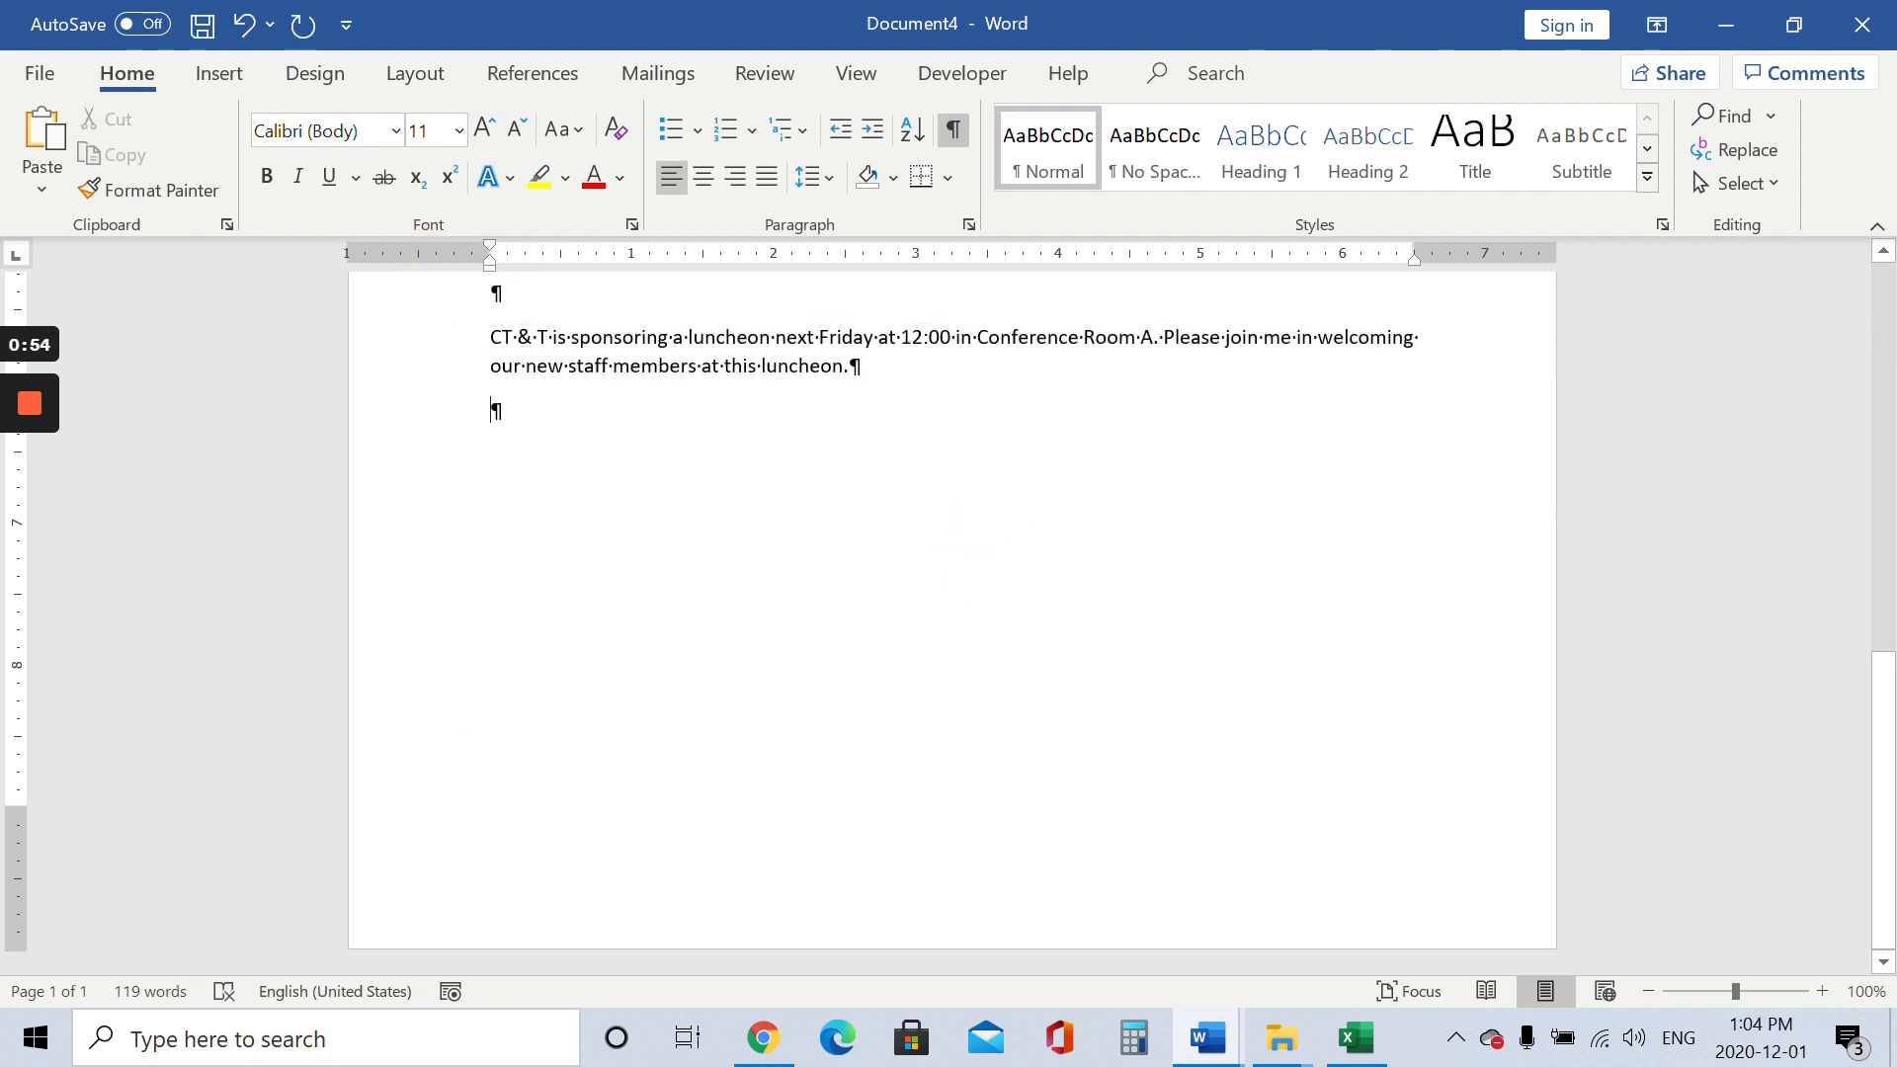
Insert three blank lines above the "To:" line at the start of the memo
drag(1867, 720, 1869, 336)
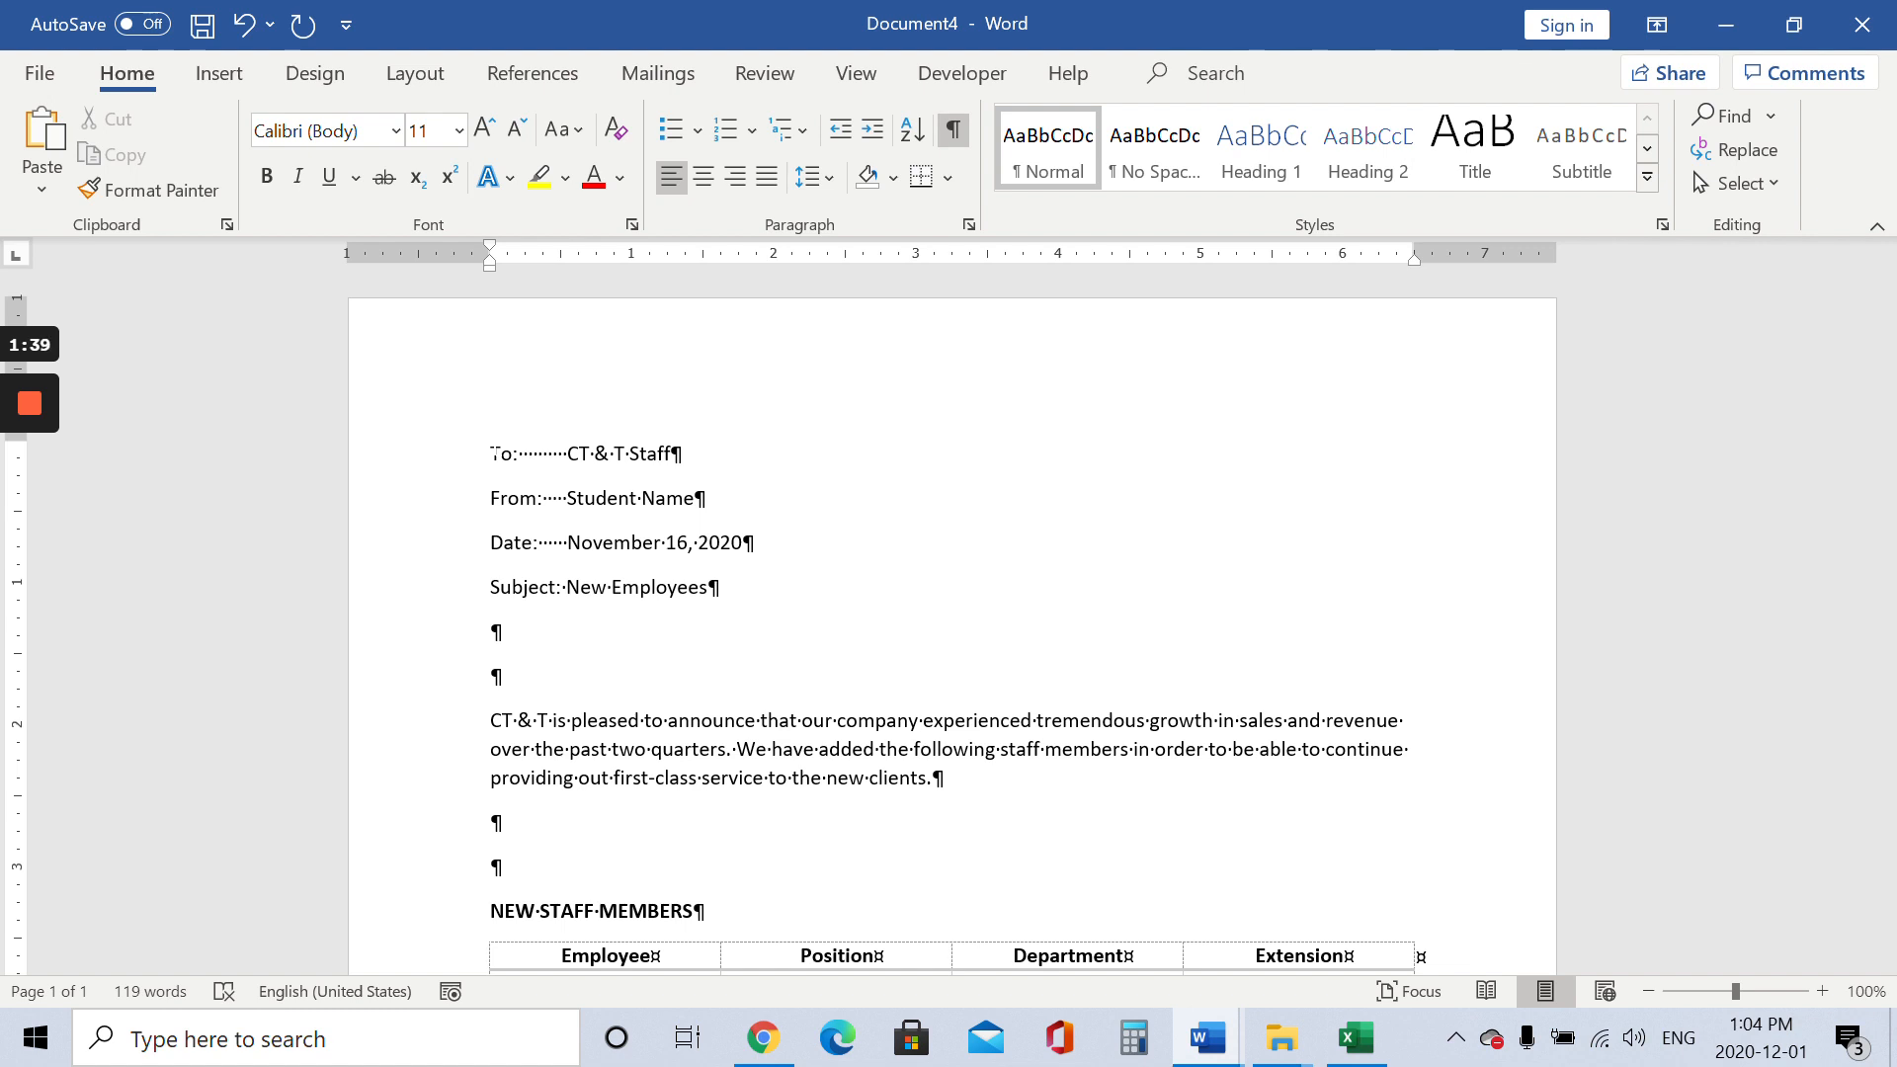
scroll(496, 452, down, 6)
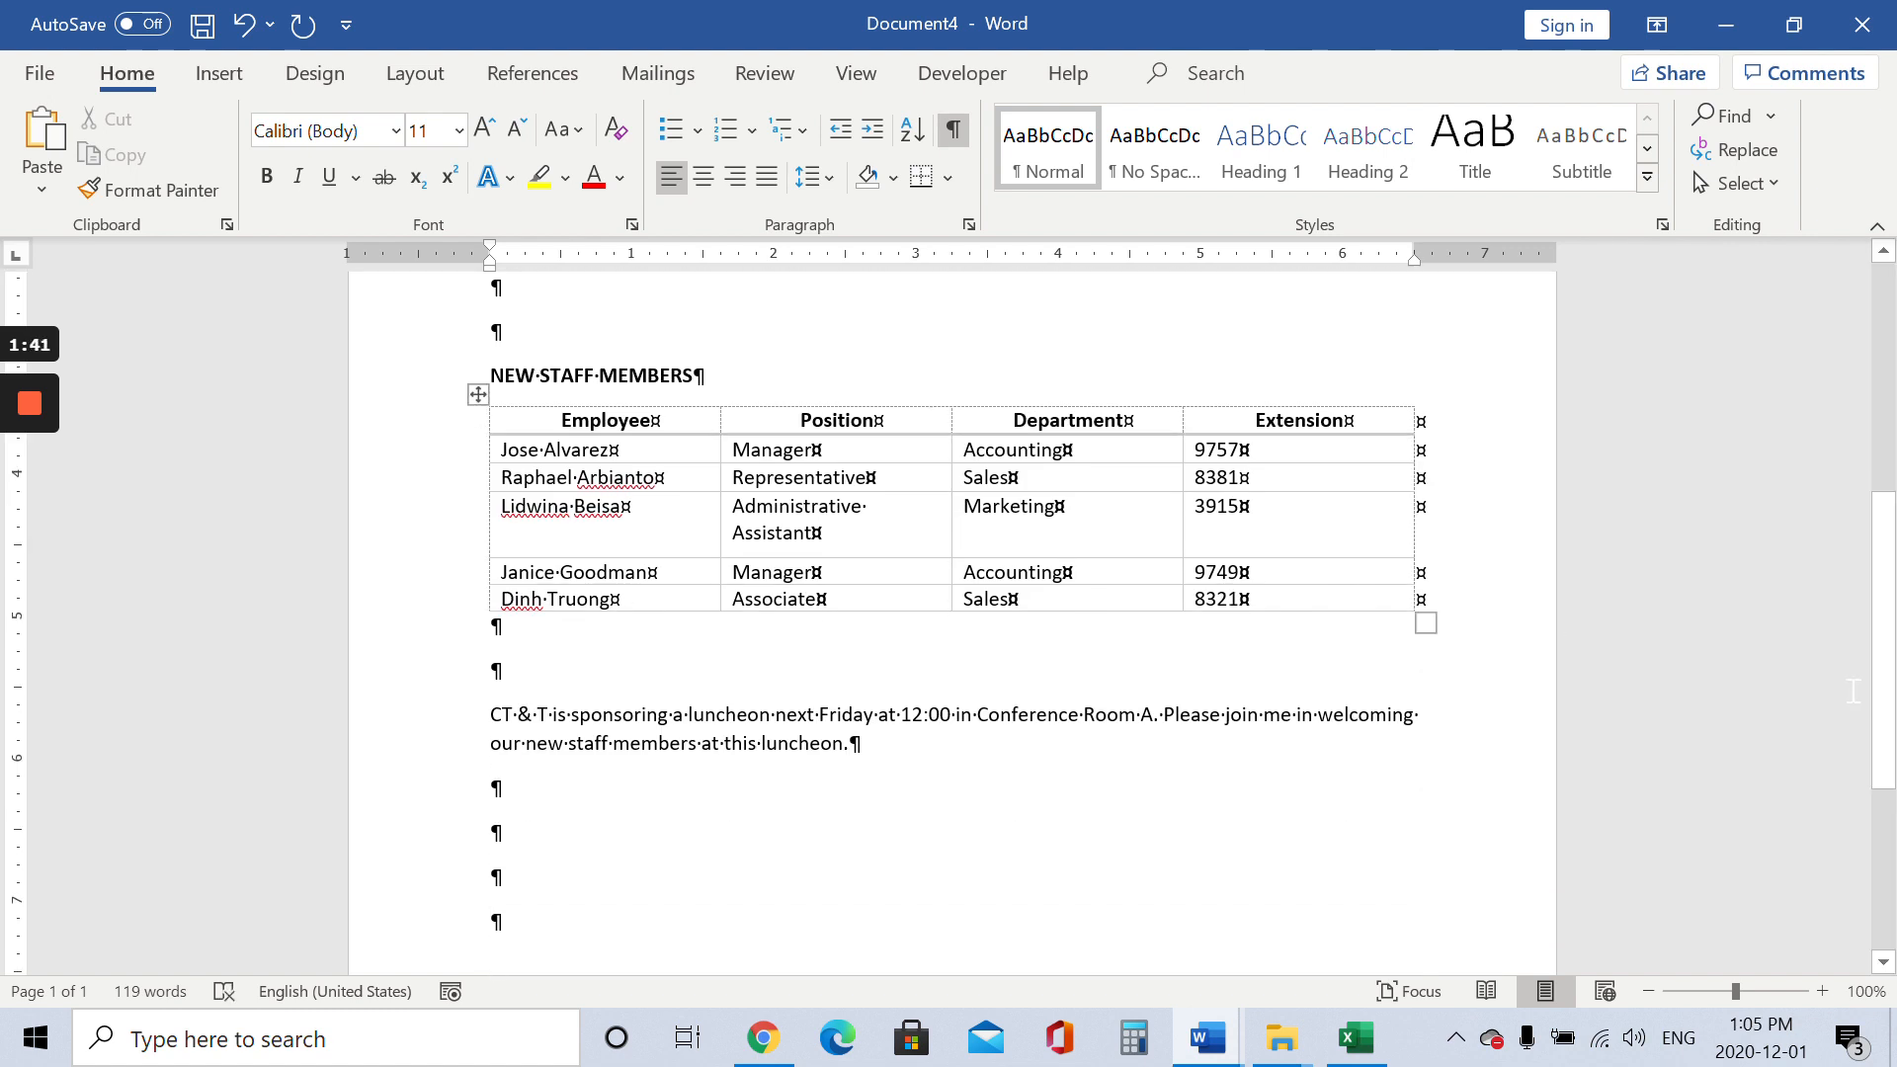
drag(1882, 550, 1843, 351)
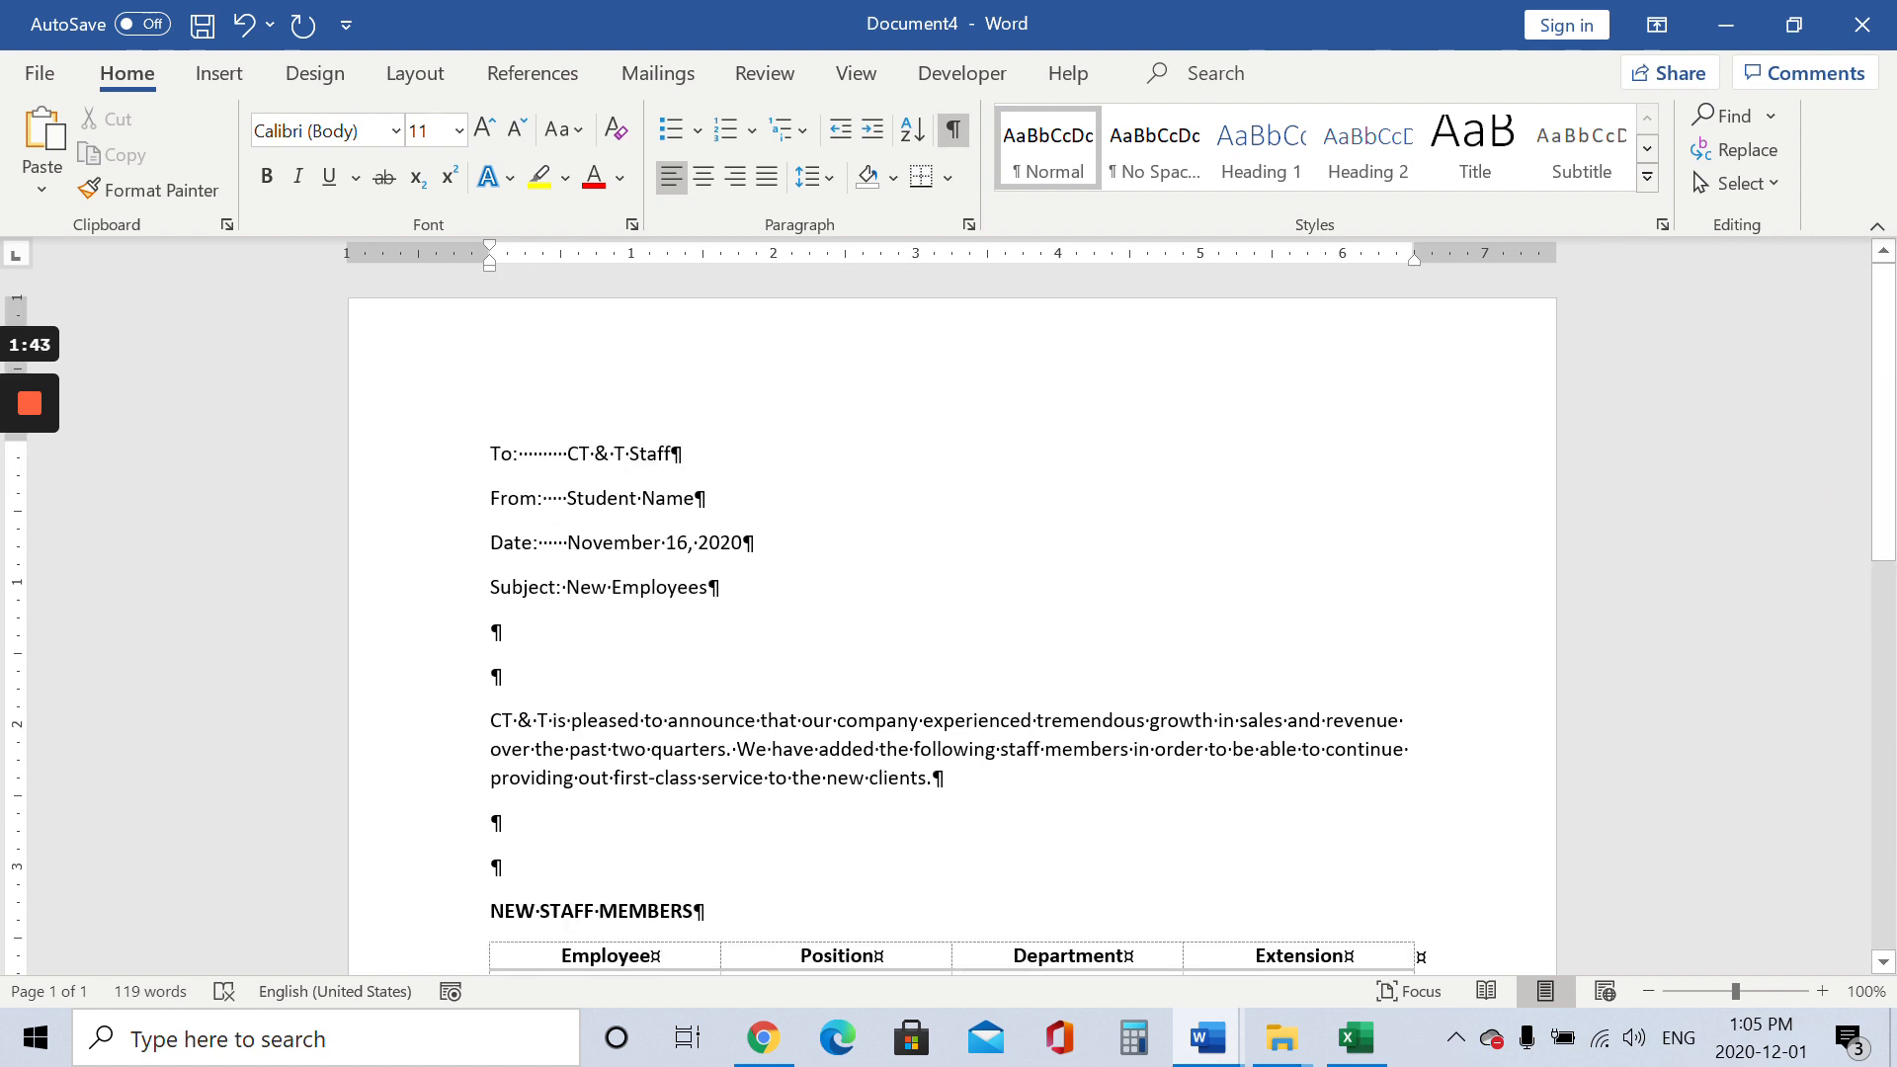
click(493, 454)
key(Return)
key(Return)
key(Return)
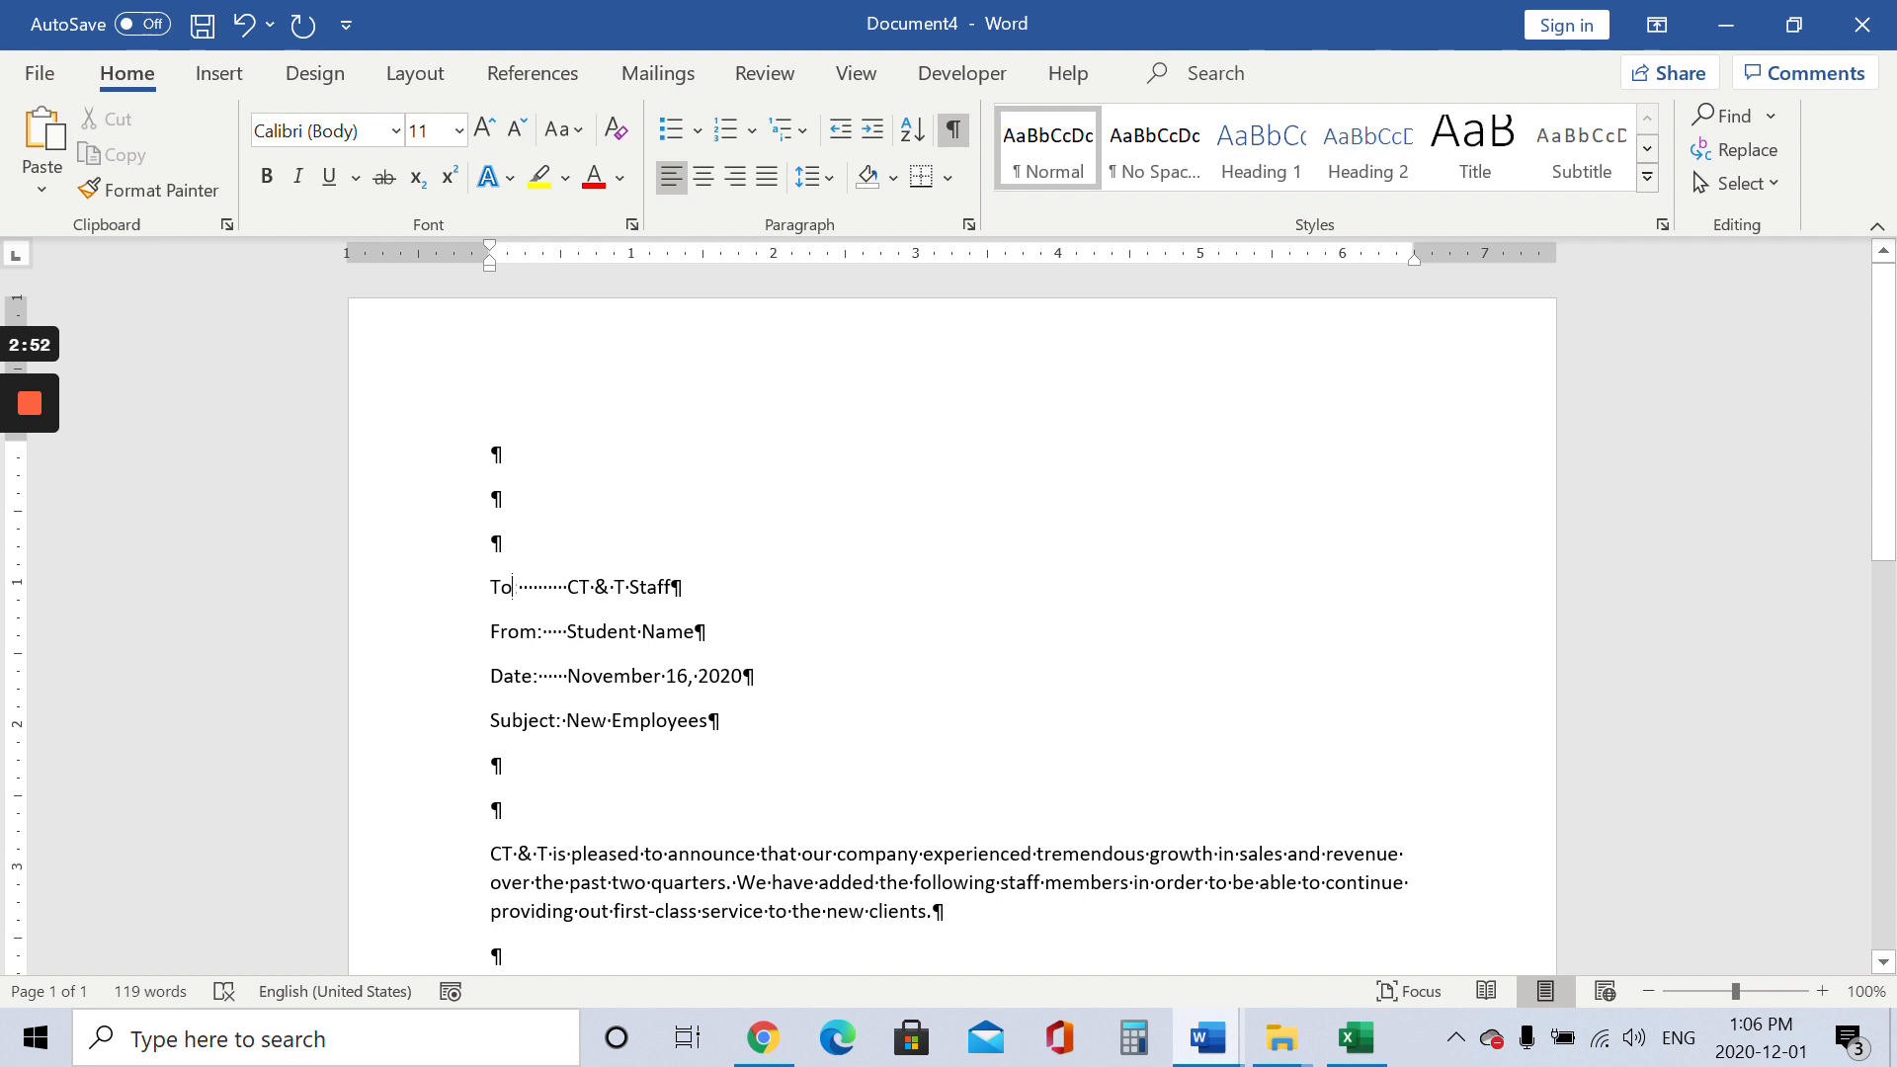
Replace the "To" label with a bold, uppercase "TO", keeping the colon
key(BackSpace)
key(BackSpace)
click(264, 178)
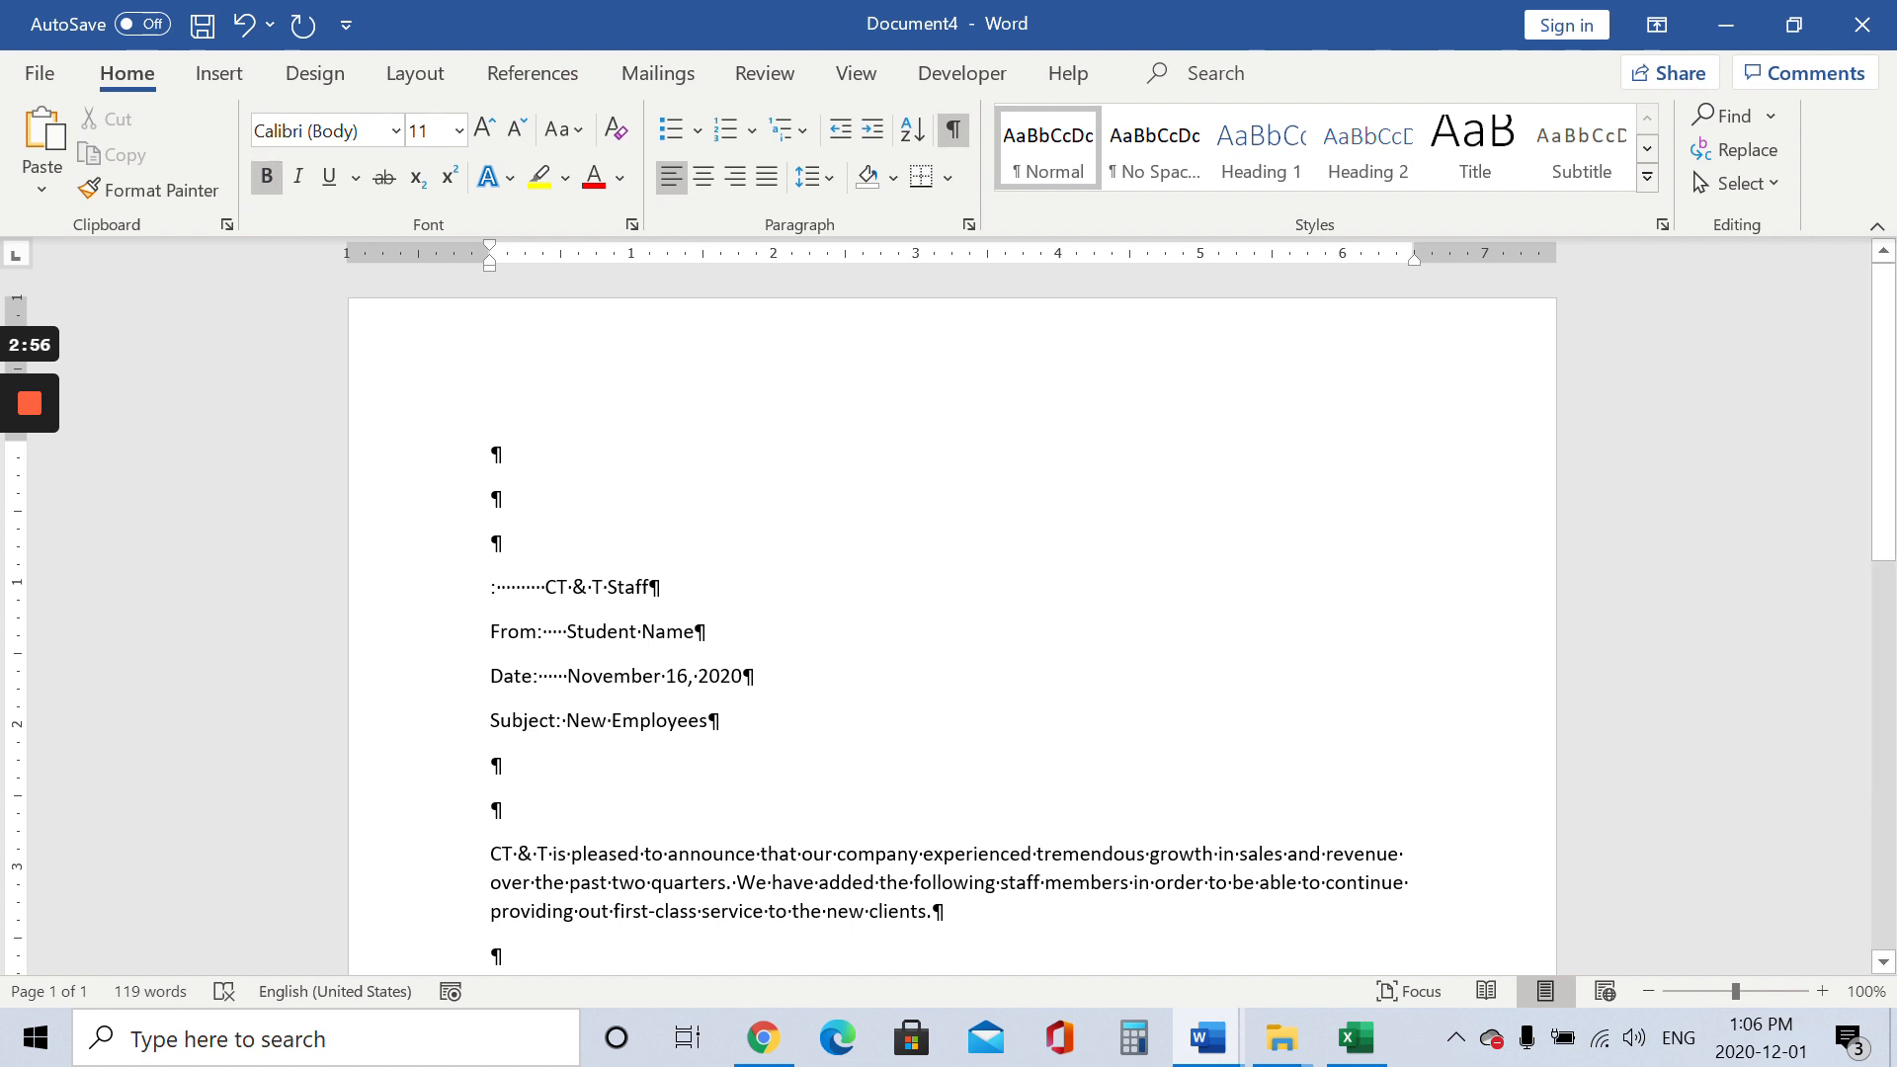
text(TO)
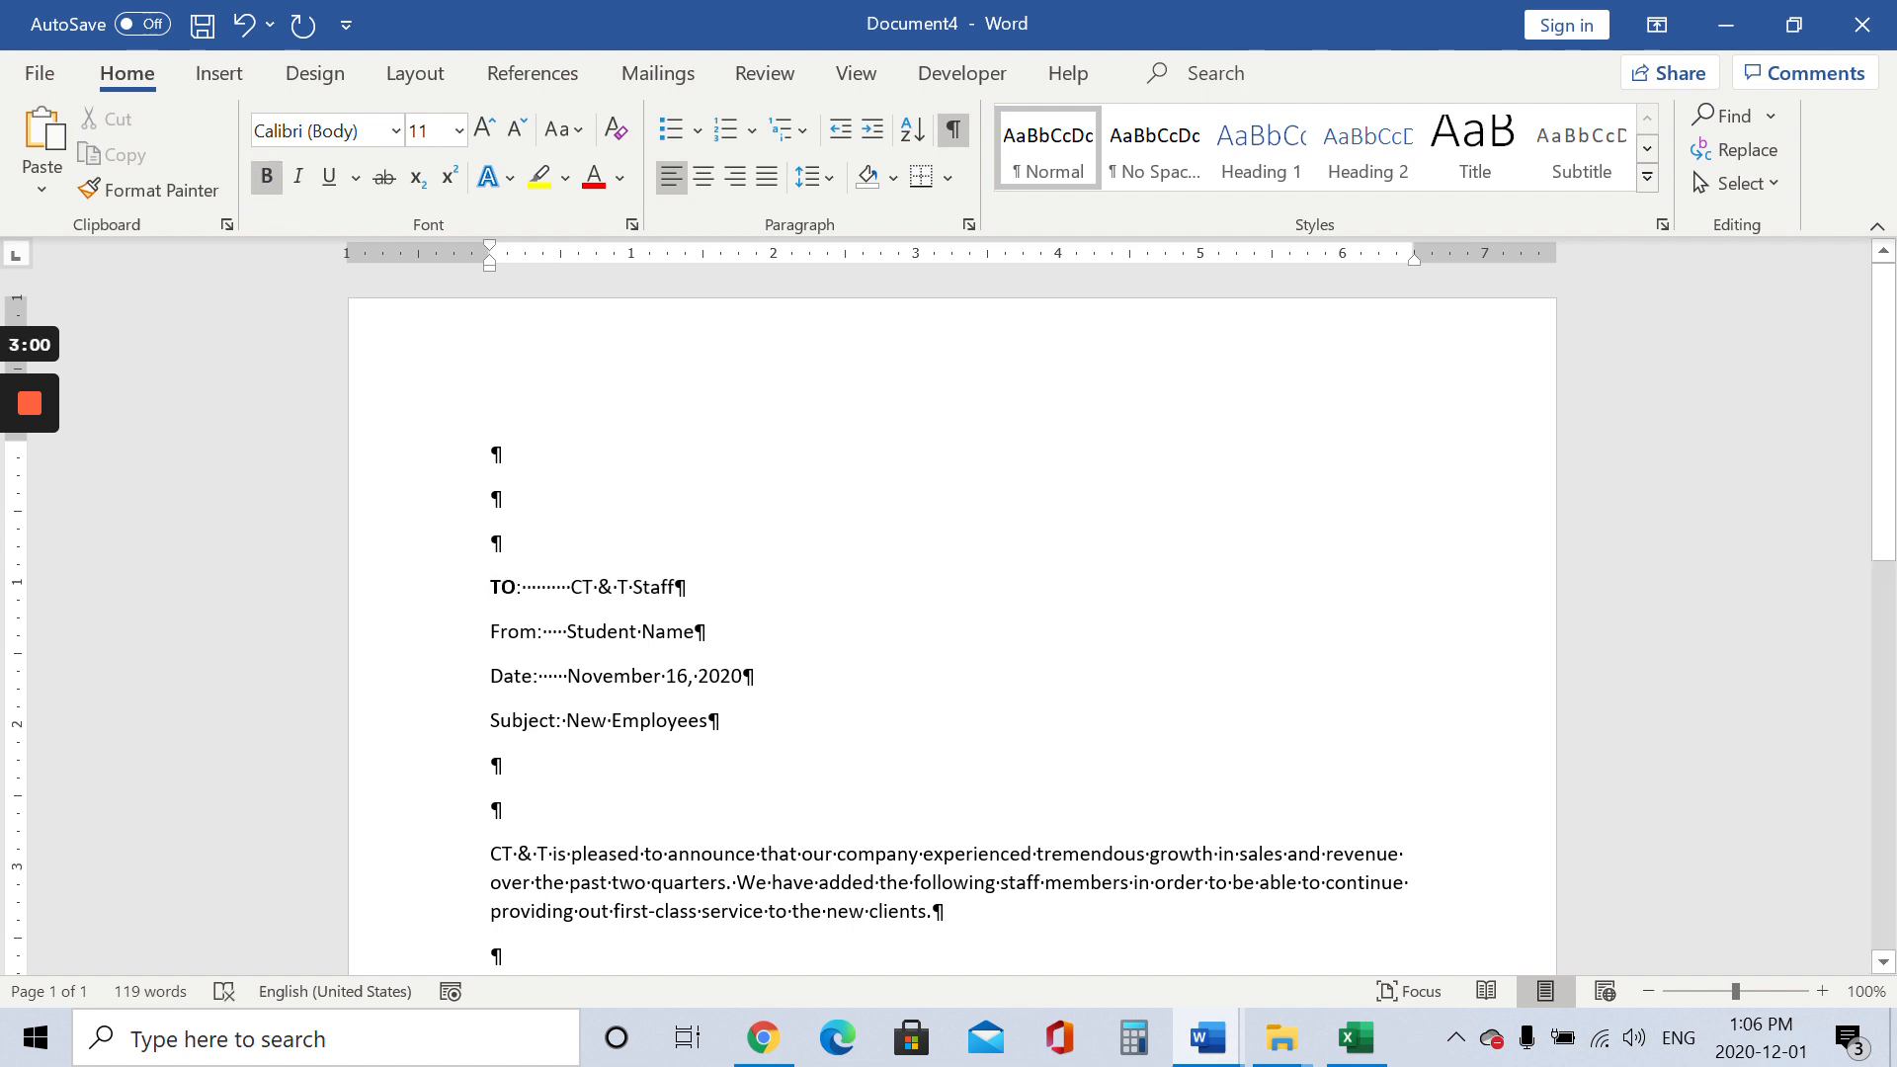
Replace the "From" label with a bold, uppercase "FROM", keeping the colon
click(533, 631)
key(BackSpace)
key(BackSpace)
key(BackSpace)
key(BackSpace)
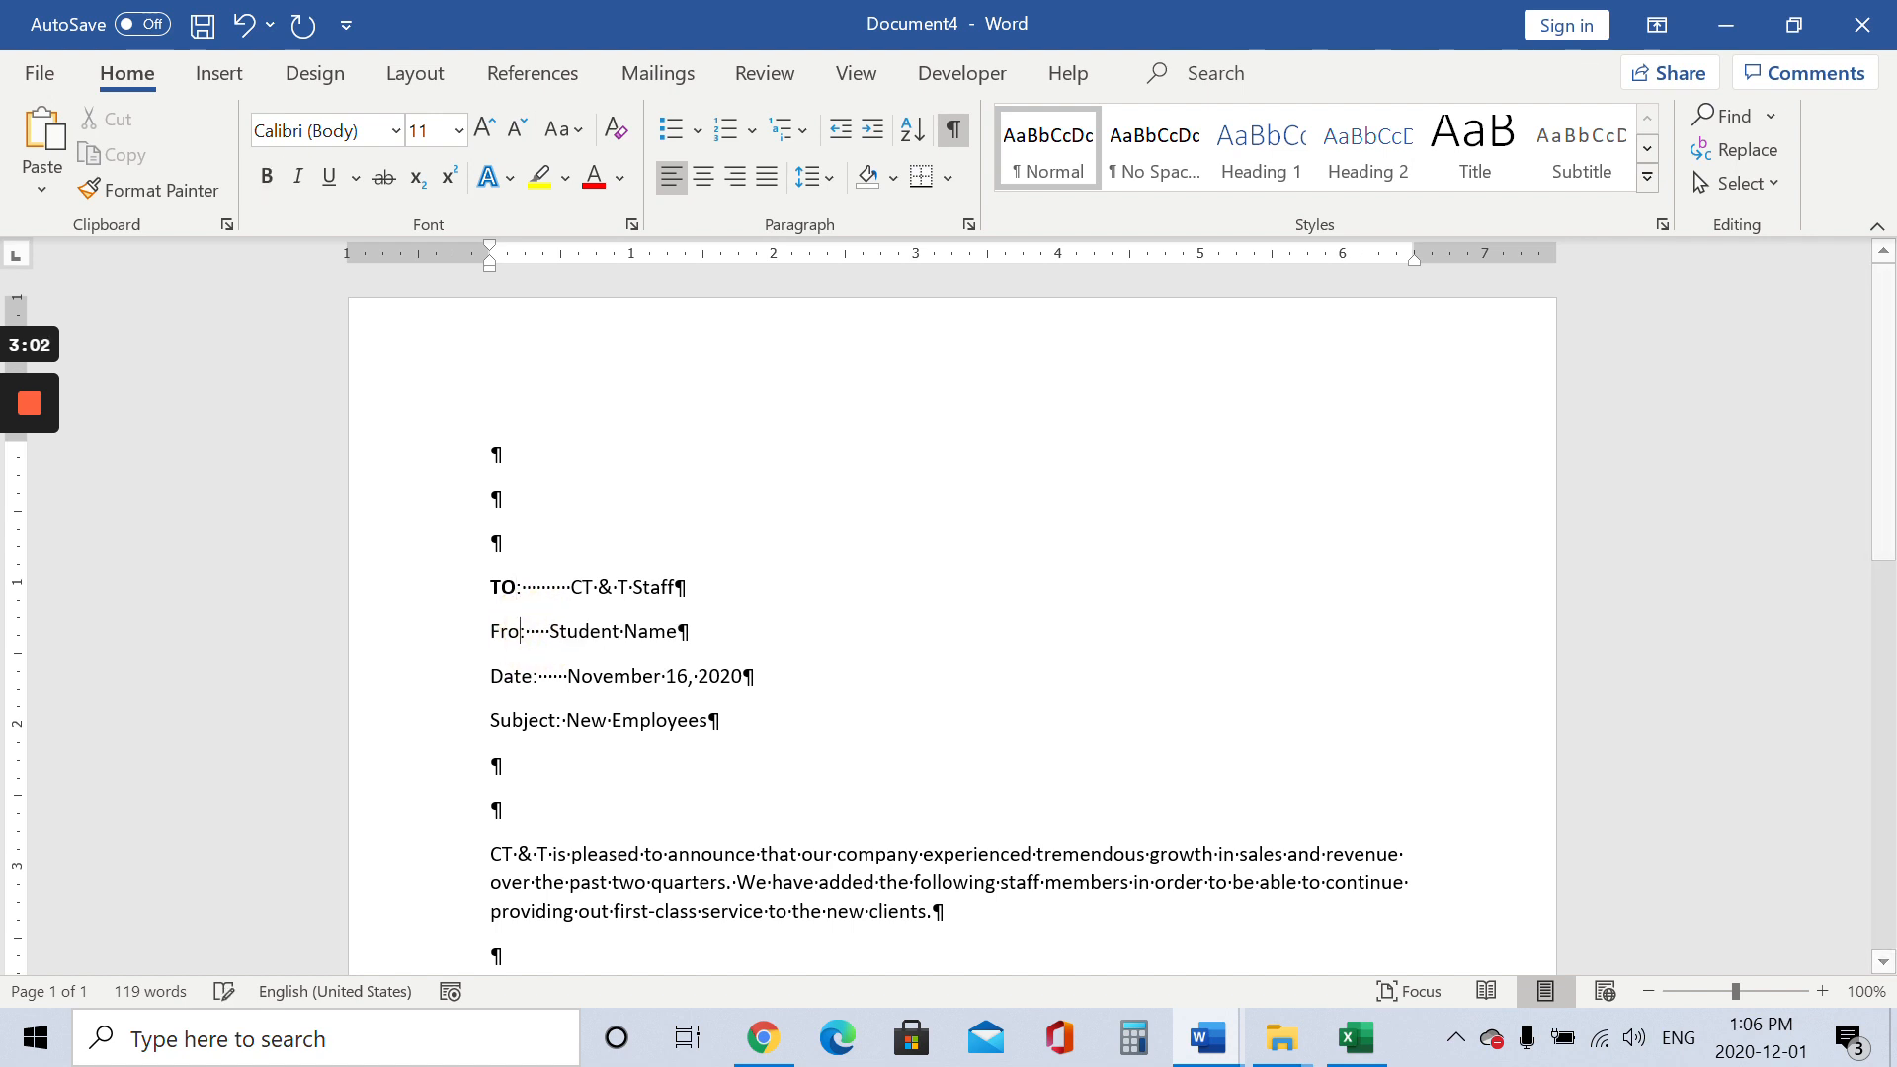
click(259, 181)
text(FROM)
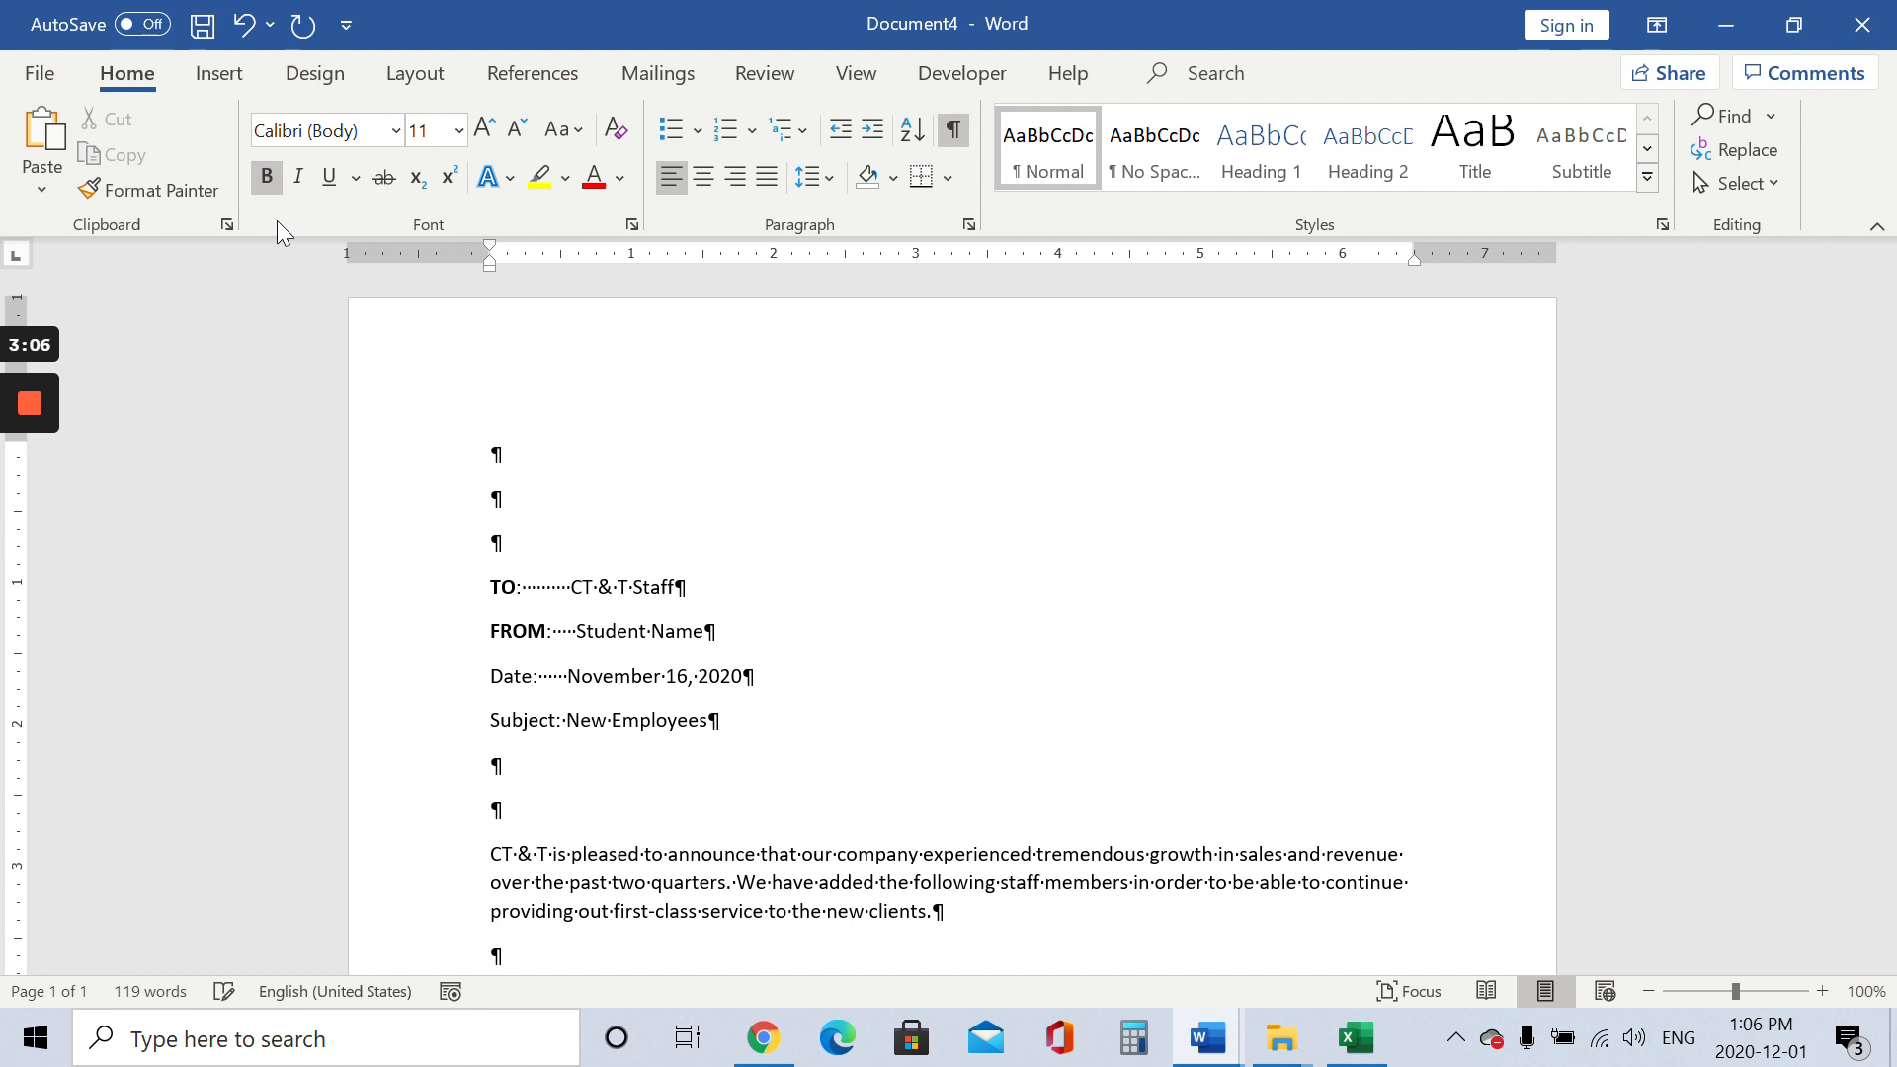
Replace the "Date" label with a bold, uppercase "DATE", keeping the colon
click(530, 675)
key(BackSpace)
key(BackSpace)
key(BackSpace)
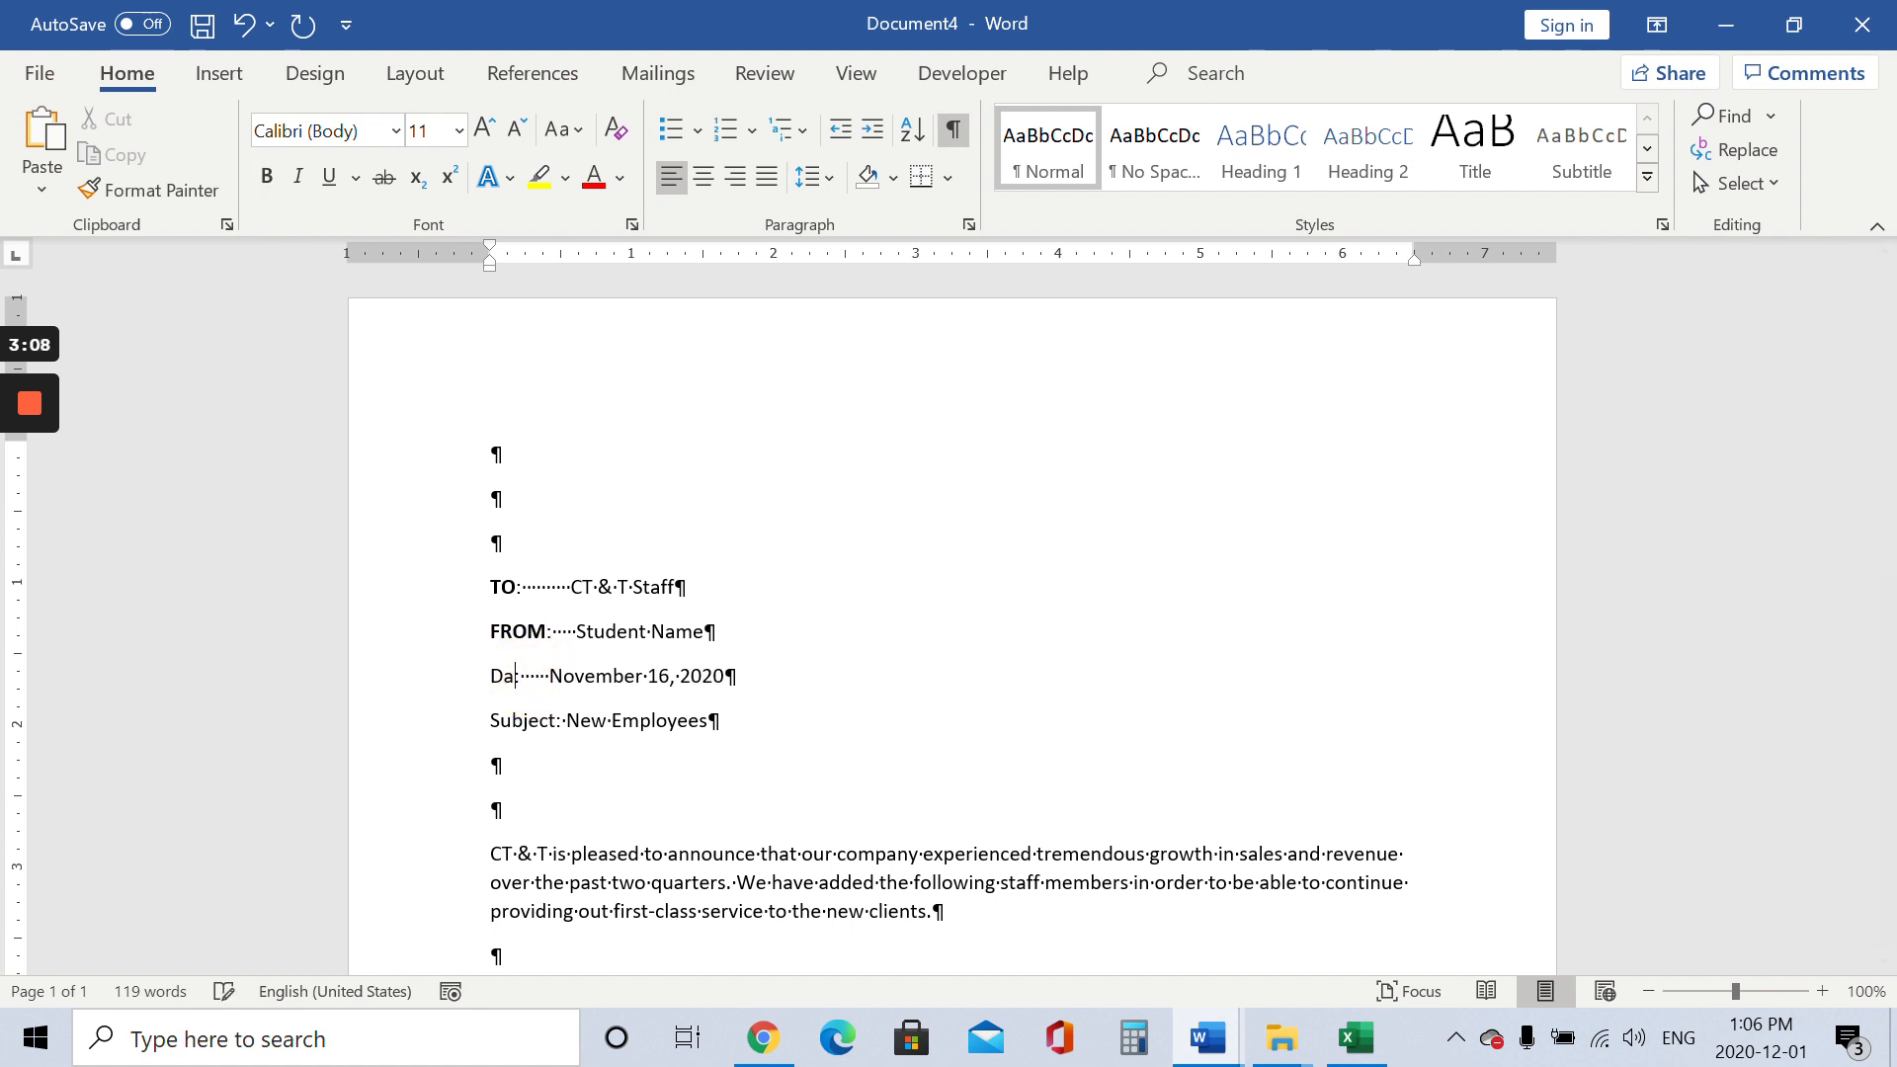
key(BackSpace)
text(DAT)
key(BackSpace)
key(BackSpace)
key(BackSpace)
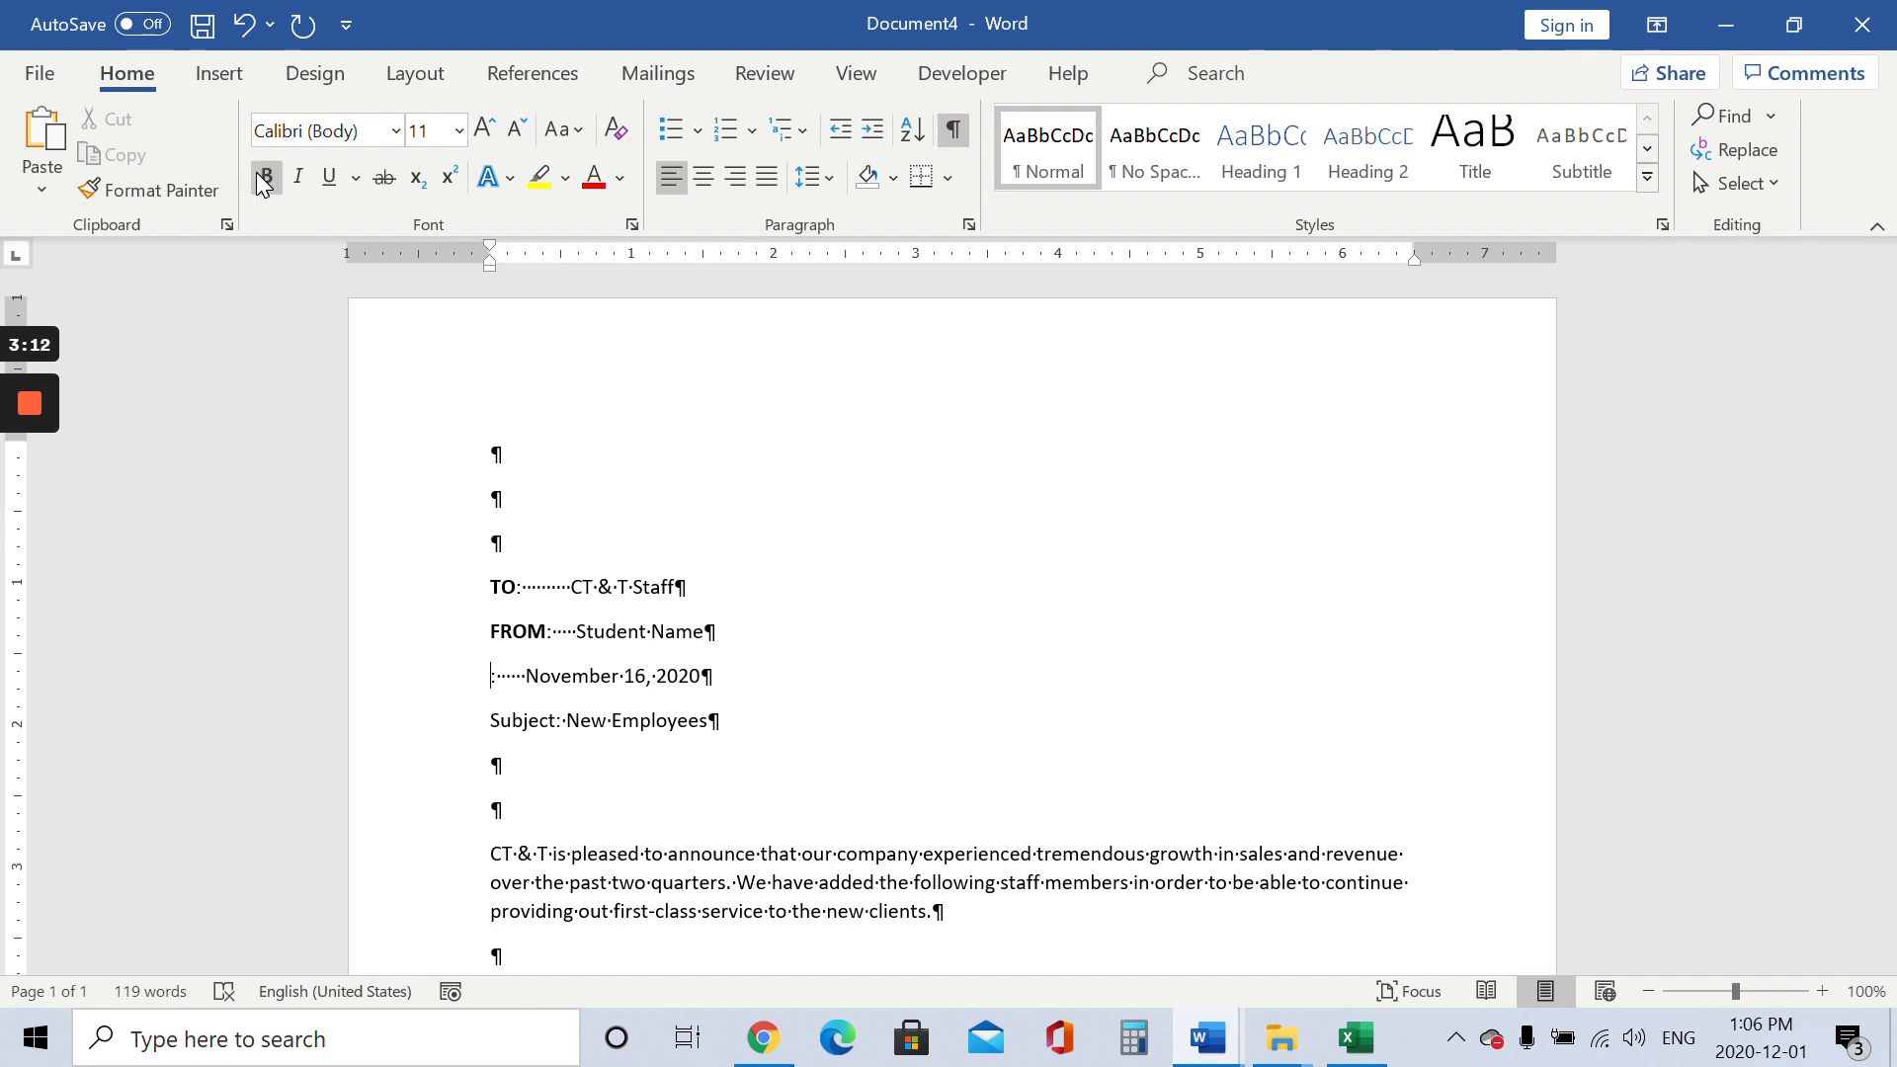
click(262, 178)
text(DATE)
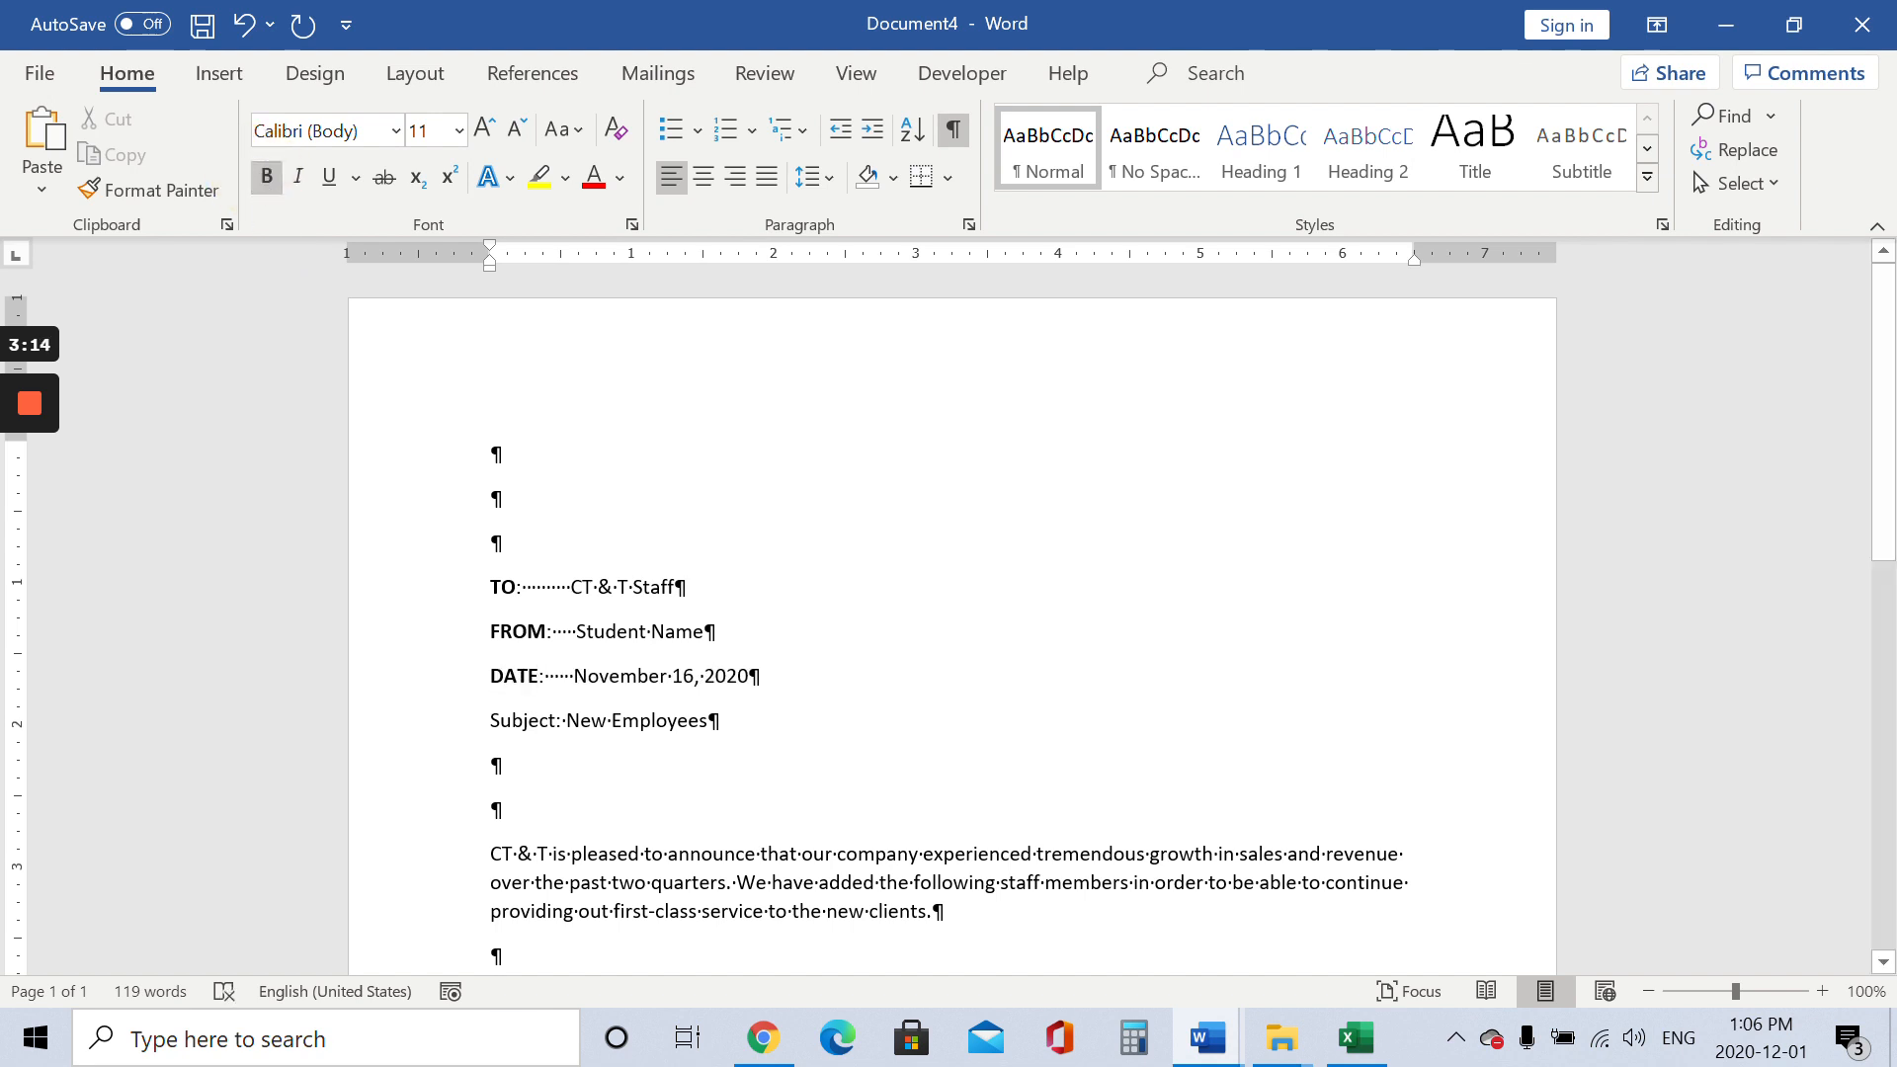
Replace the "Subject" label with a bold, uppercase "SUBJECT", keeping the colon
click(551, 720)
key(BackSpace)
key(BackSpace)
key(BackSpace)
key(BackSpace)
key(BackSpace)
key(BackSpace)
key(BackSpace)
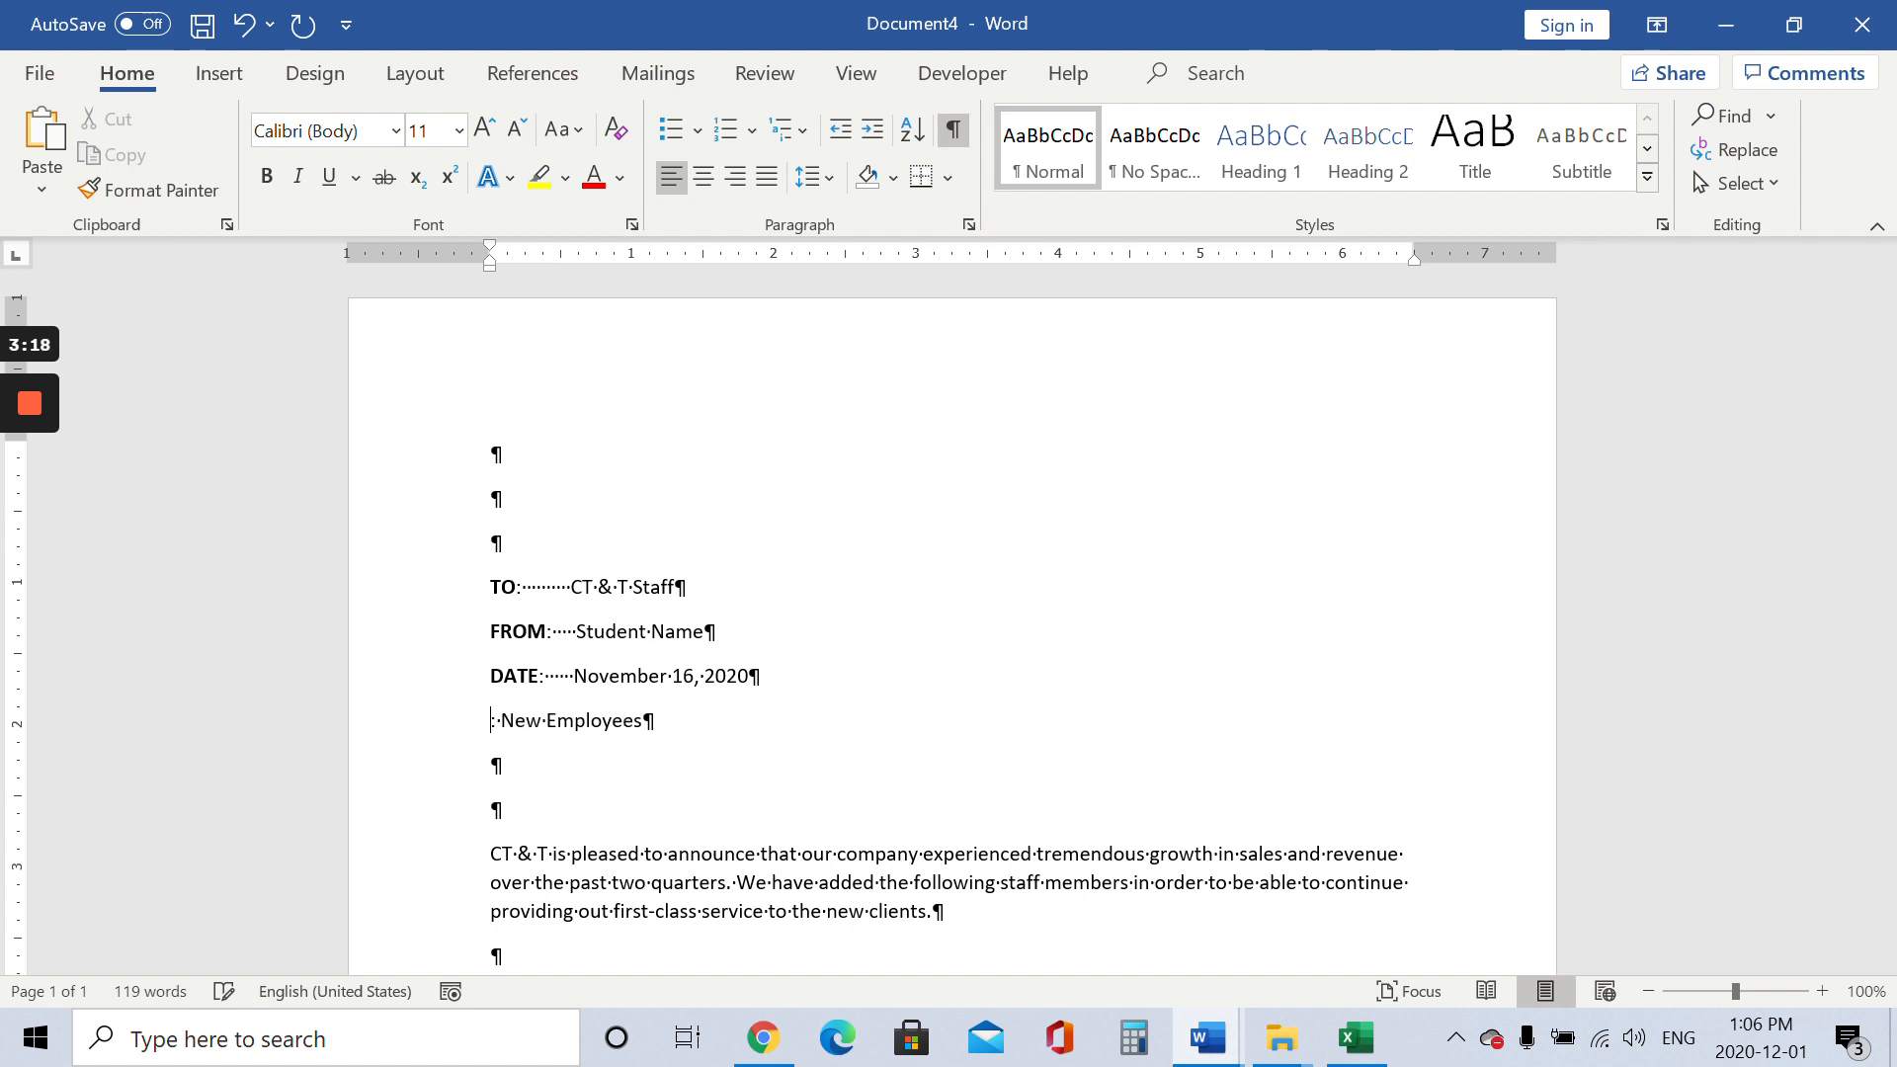
click(267, 176)
text(SUBJEC)
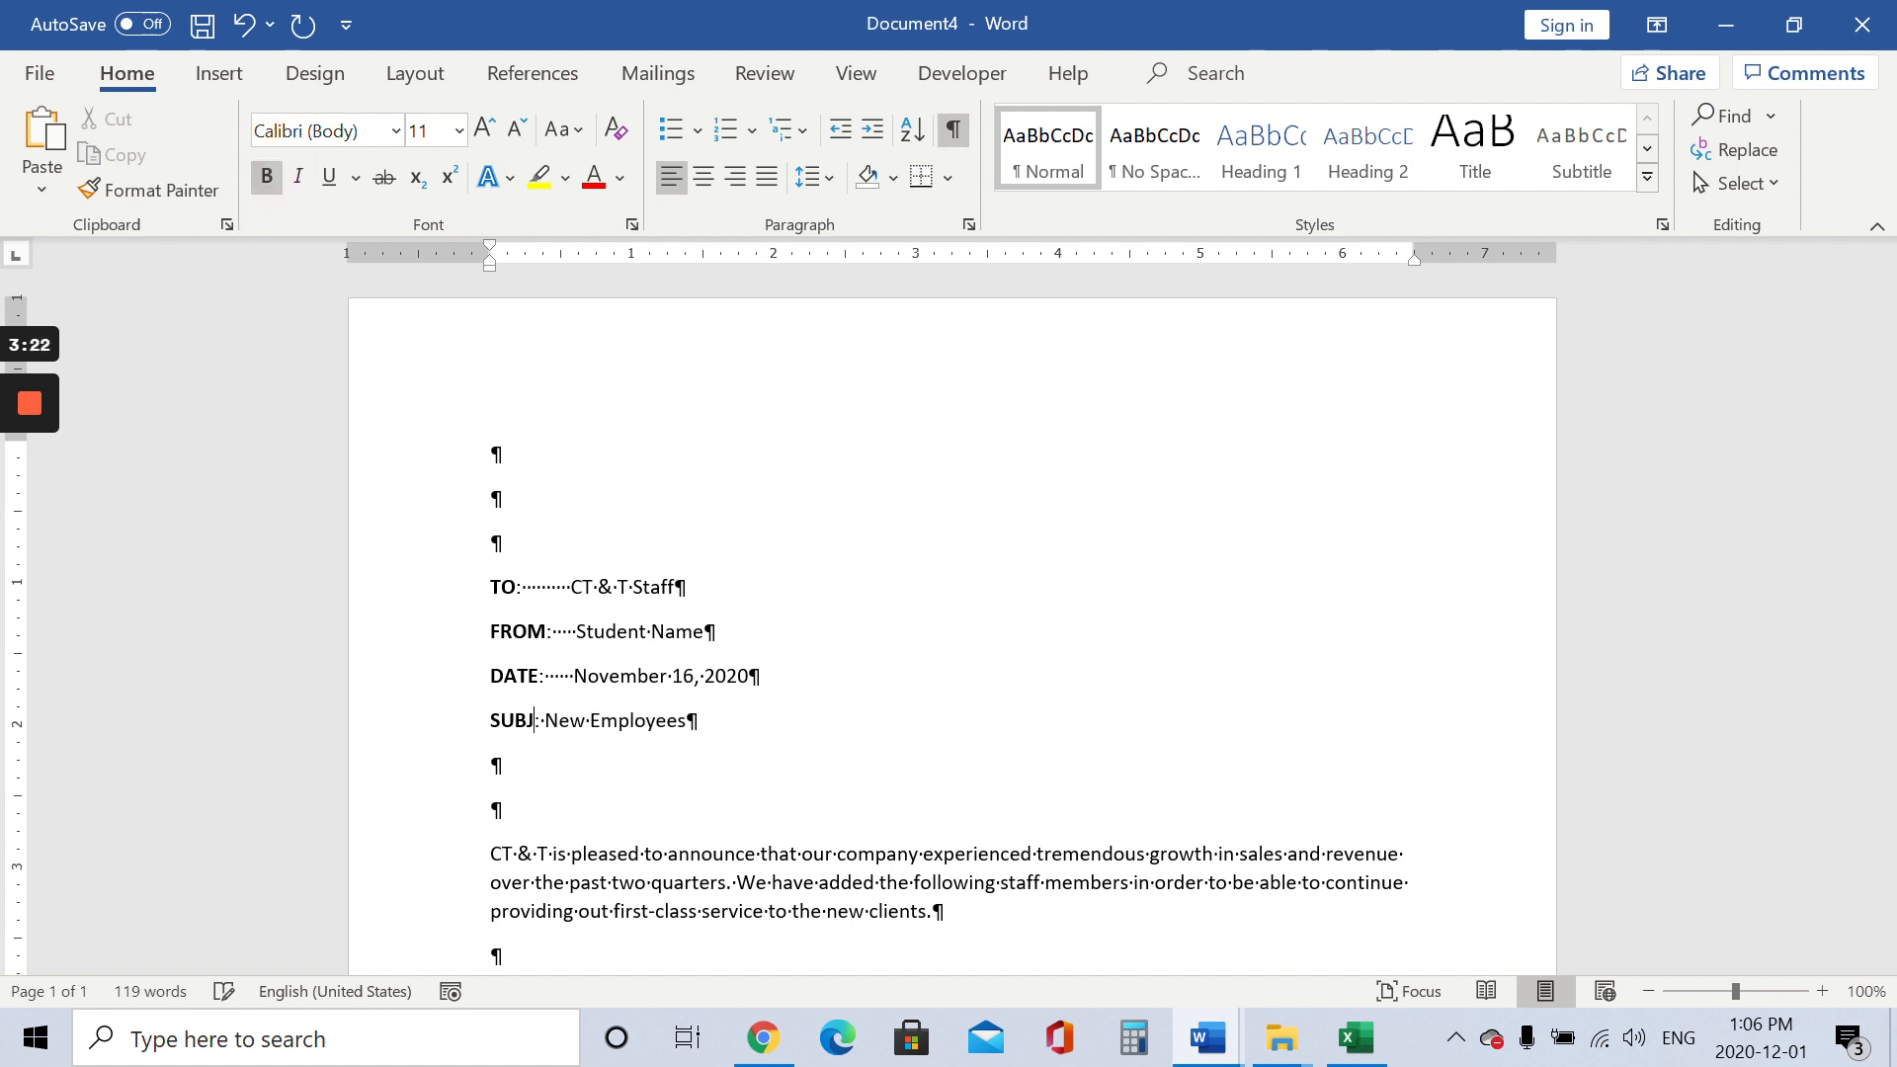
text(T)
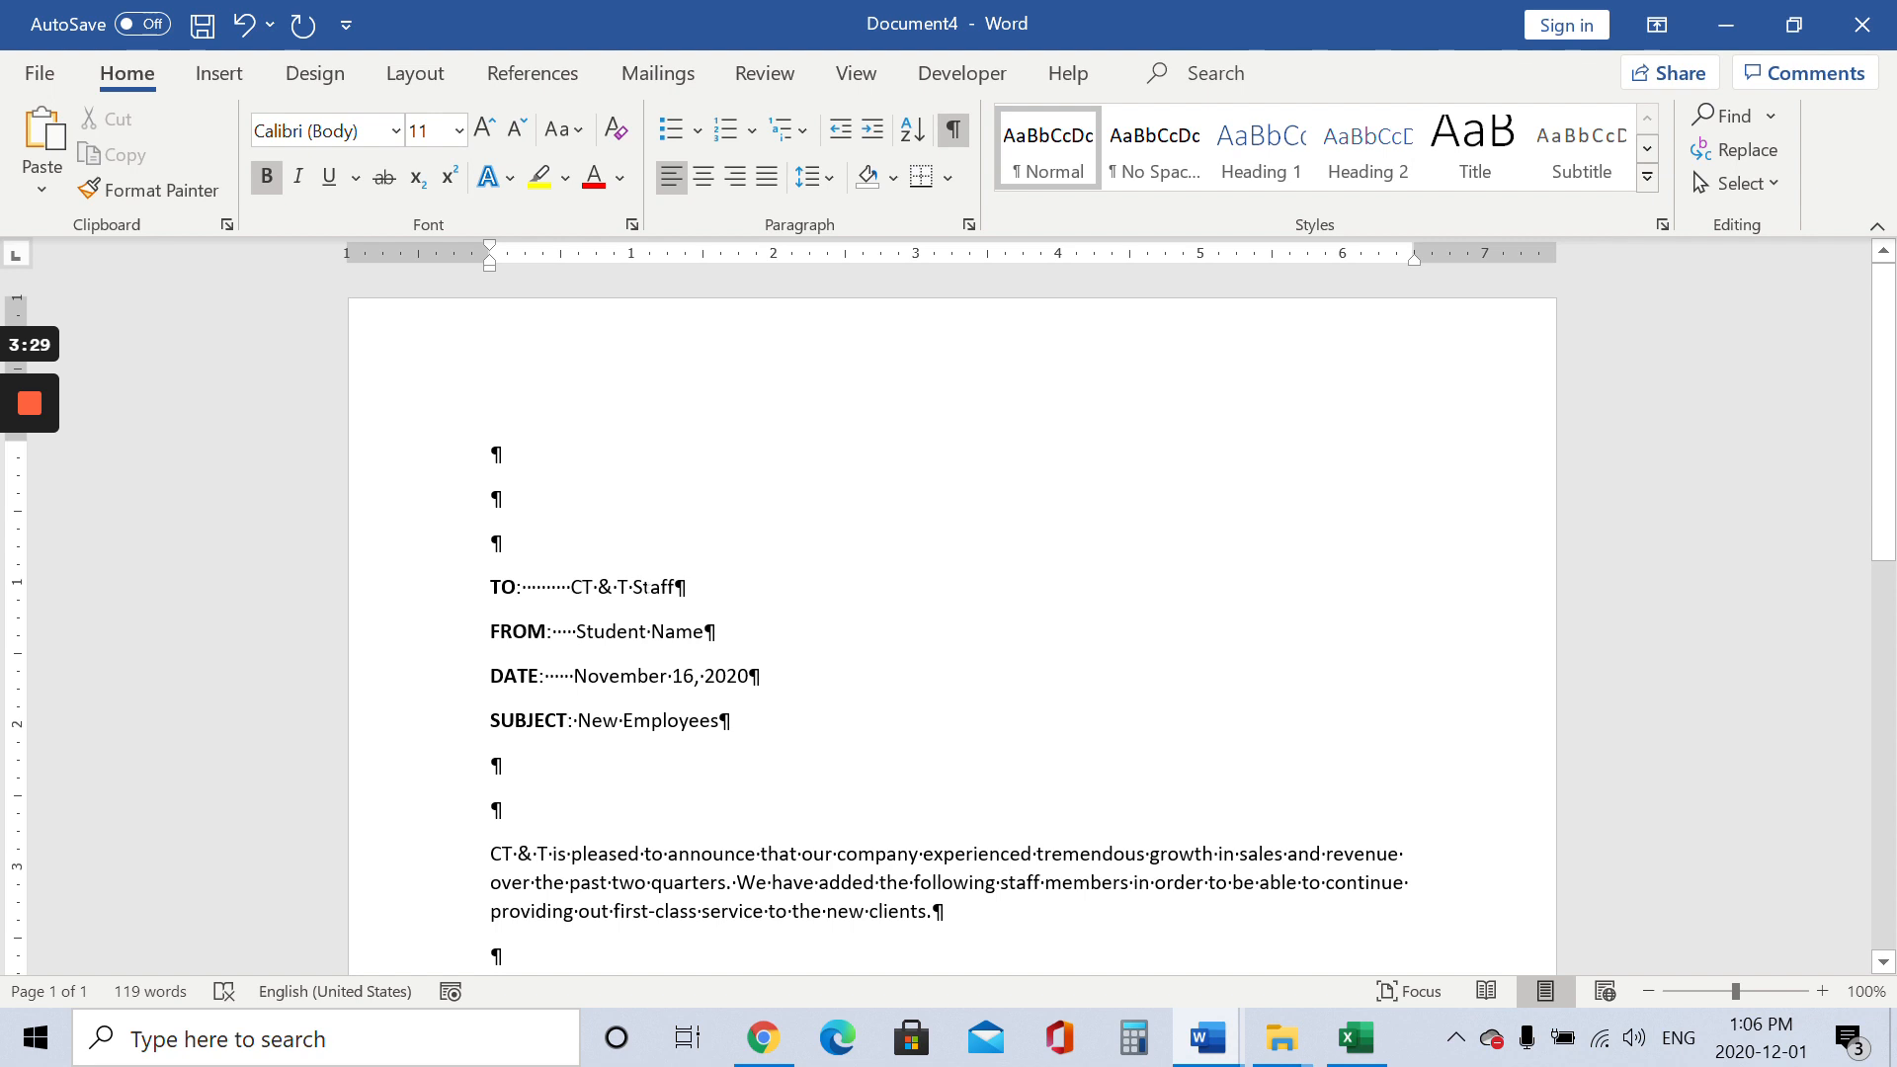
Try the Cavolini and Abadi fonts on the four memo heading lines and return them to Calibri (Body)
drag(1882, 465, 1885, 528)
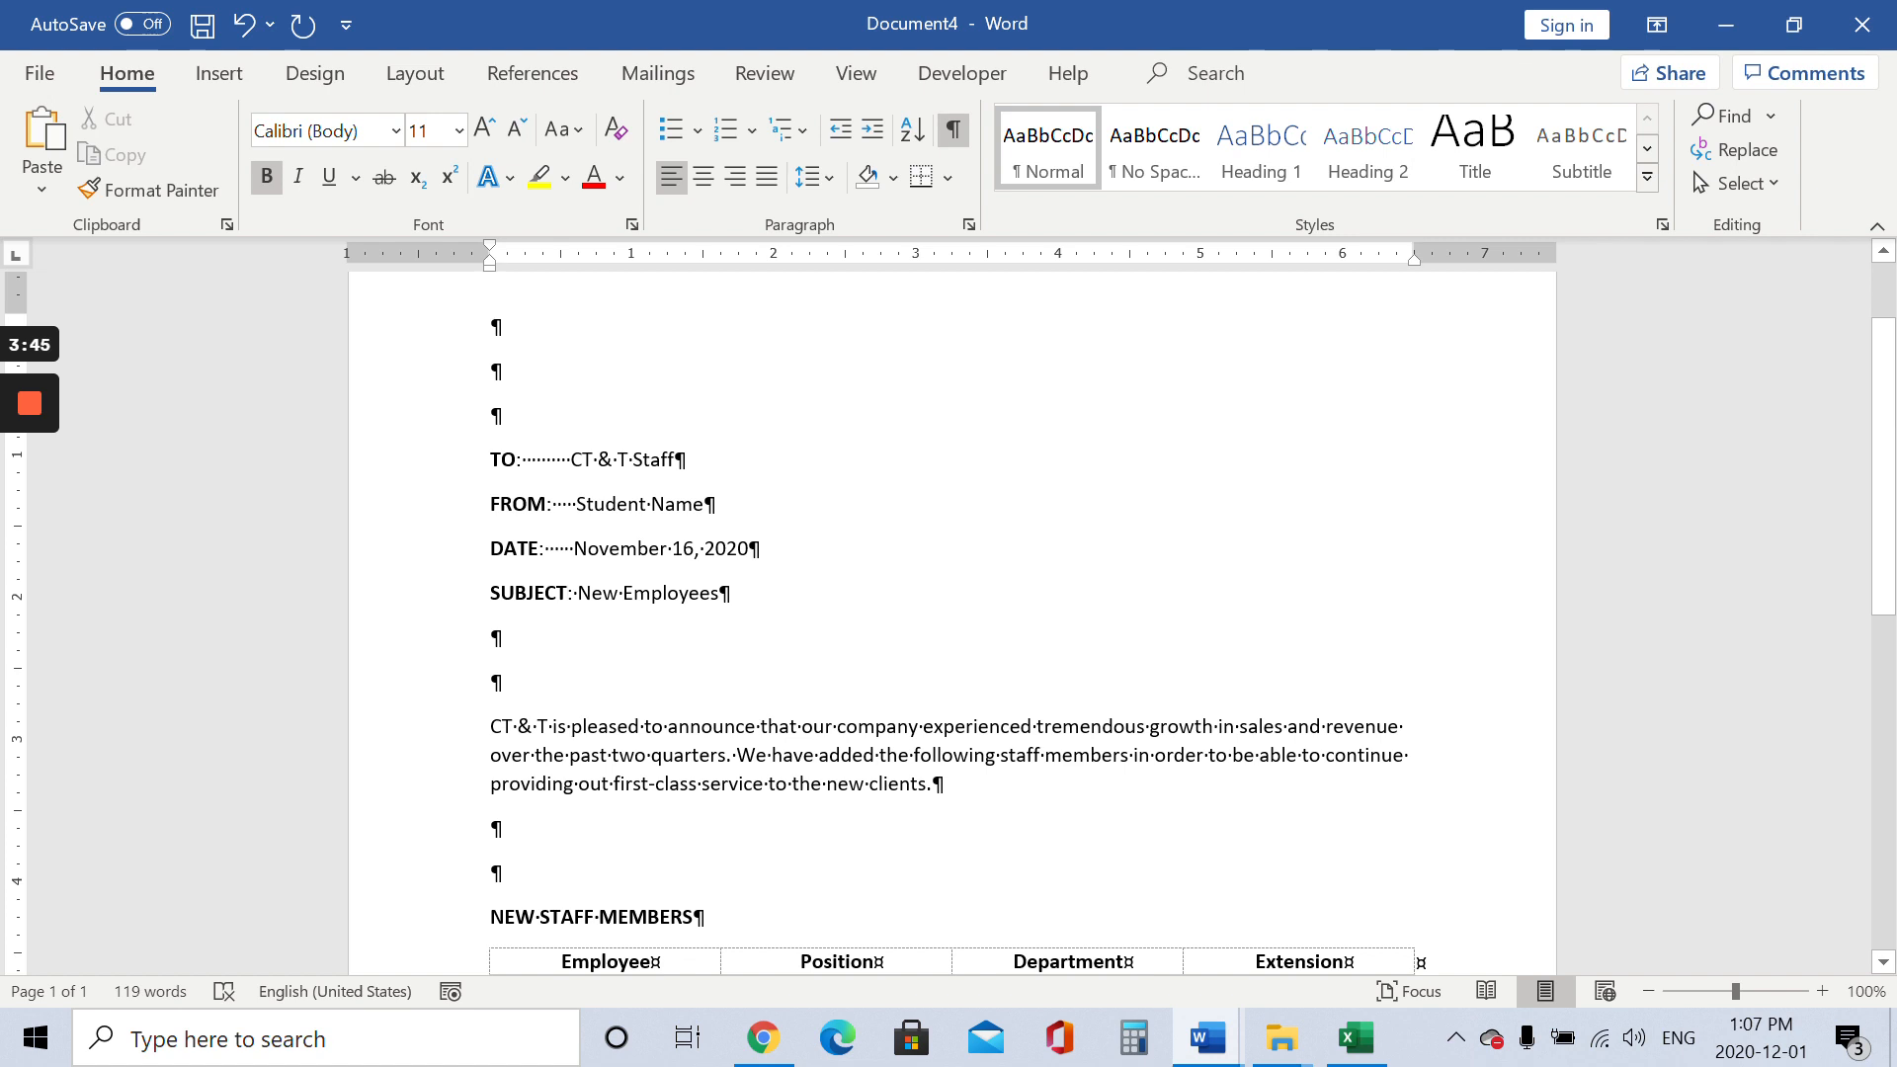
drag(486, 457, 817, 605)
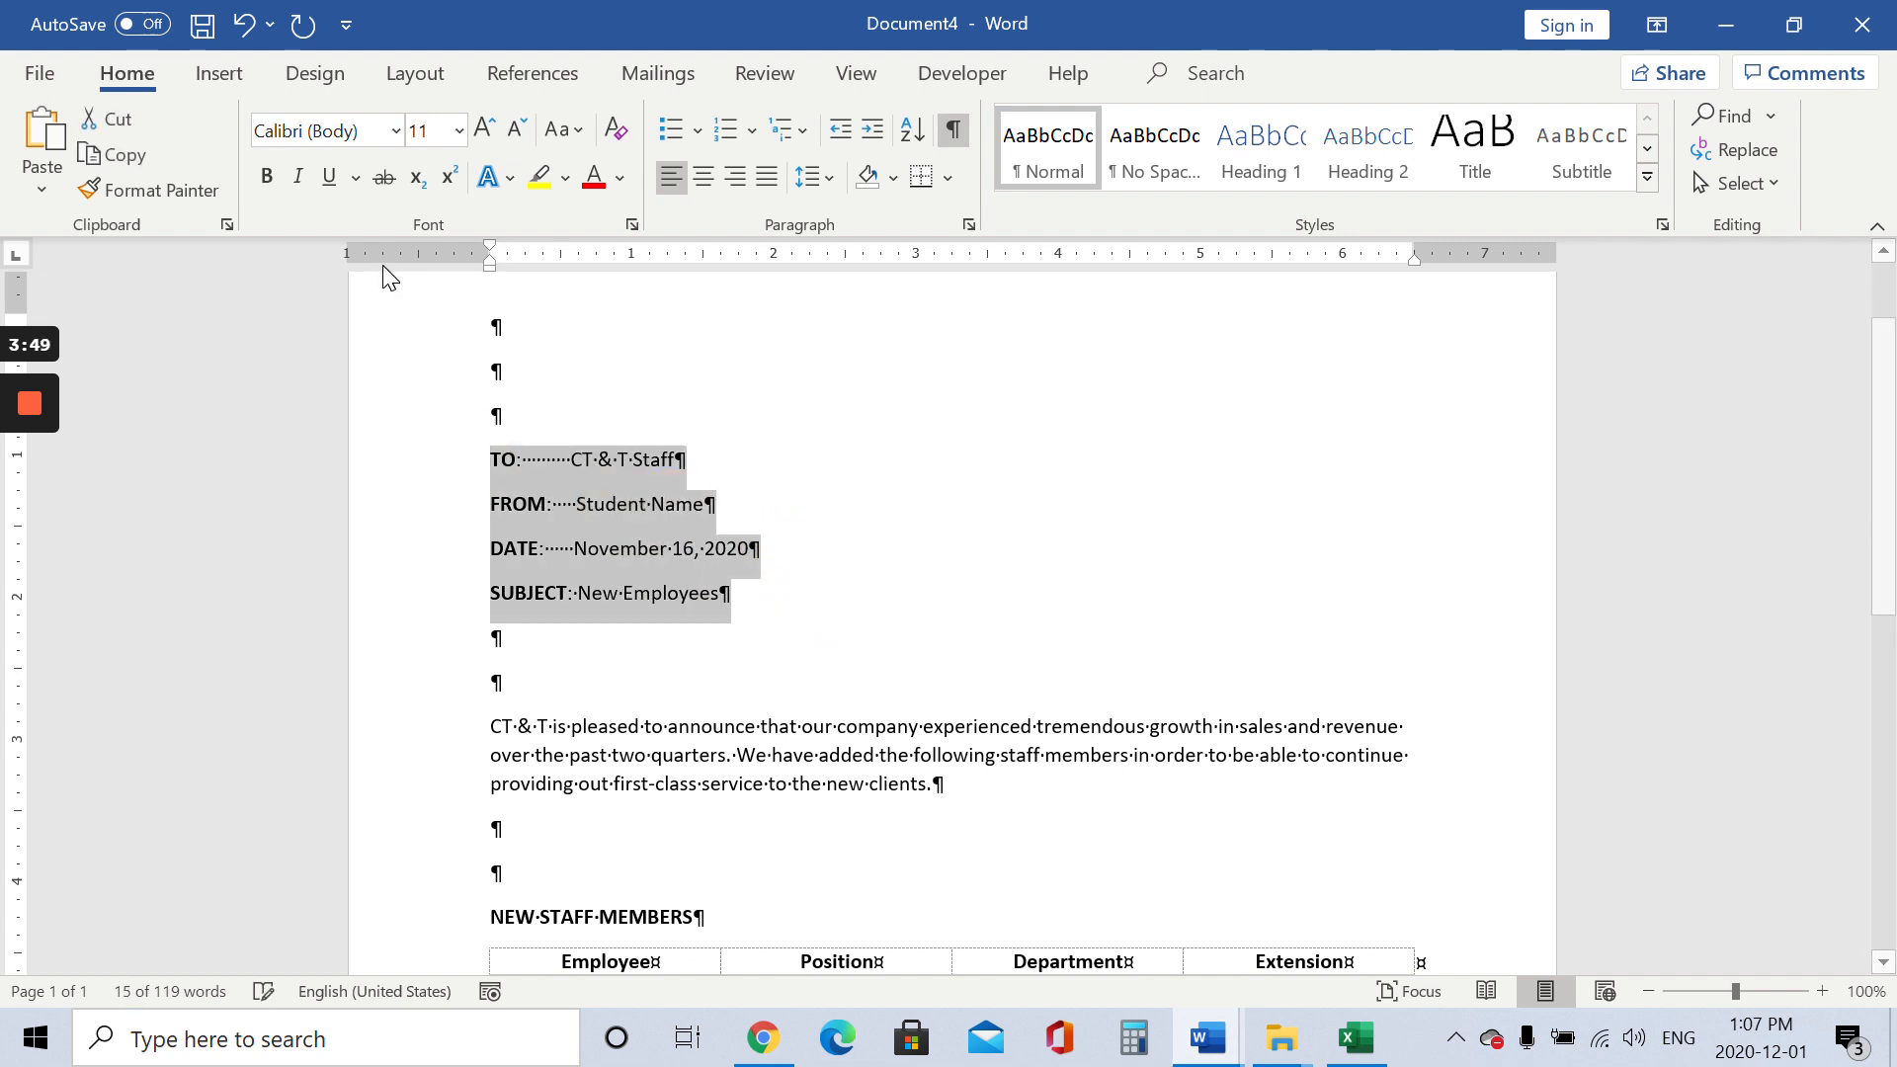
click(396, 124)
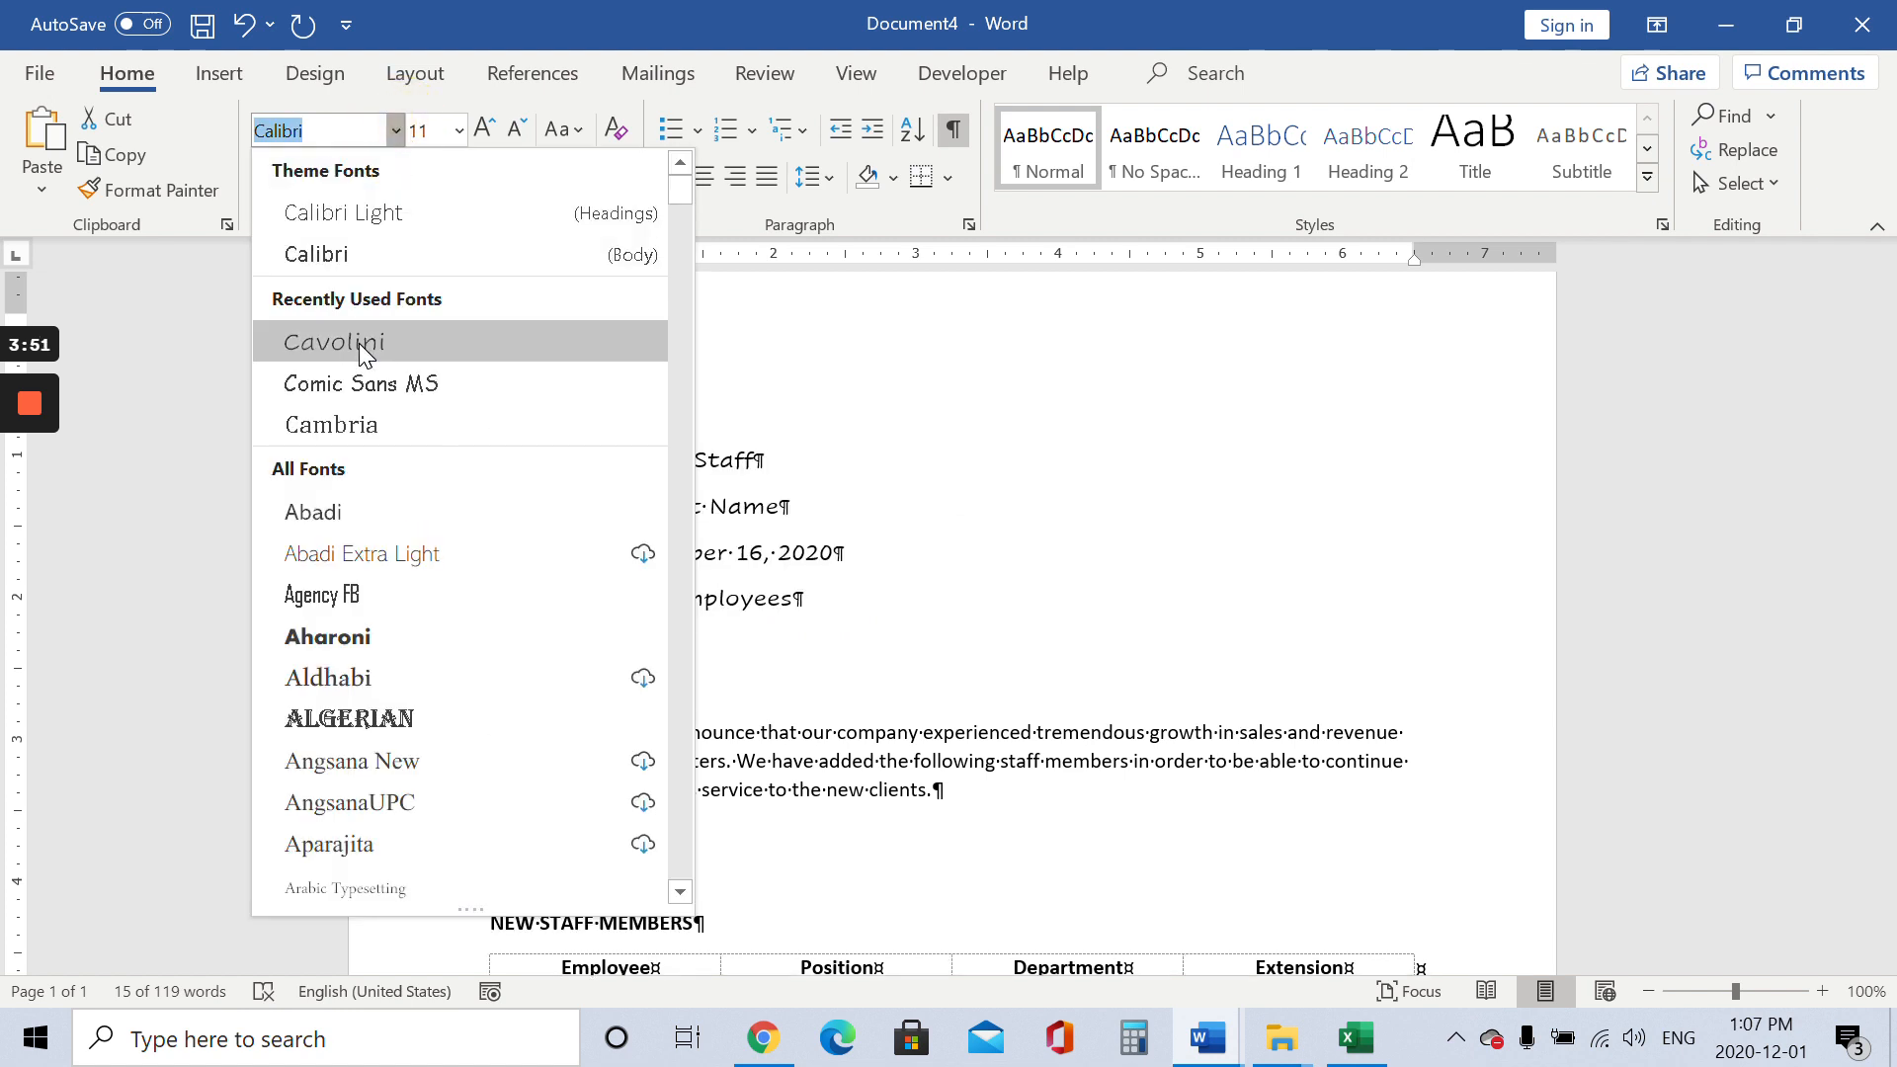
click(363, 345)
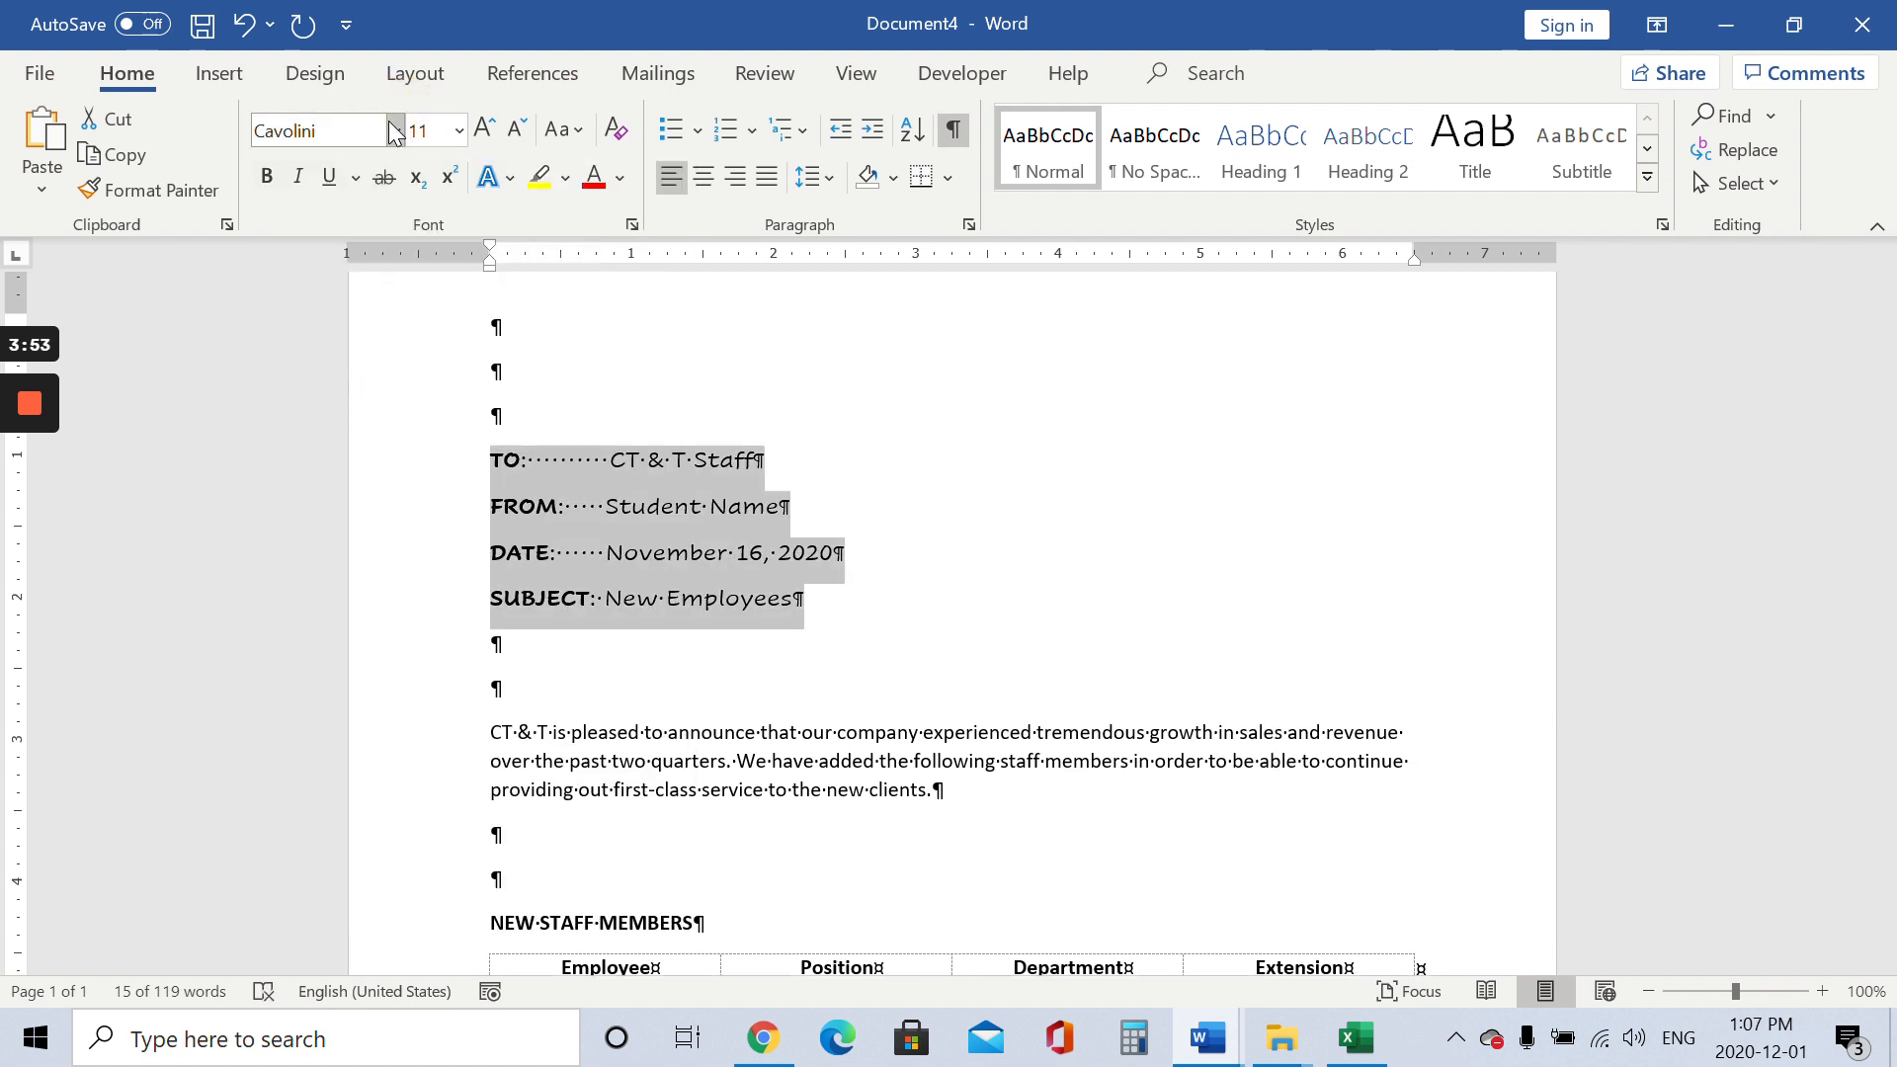
click(395, 131)
click(377, 506)
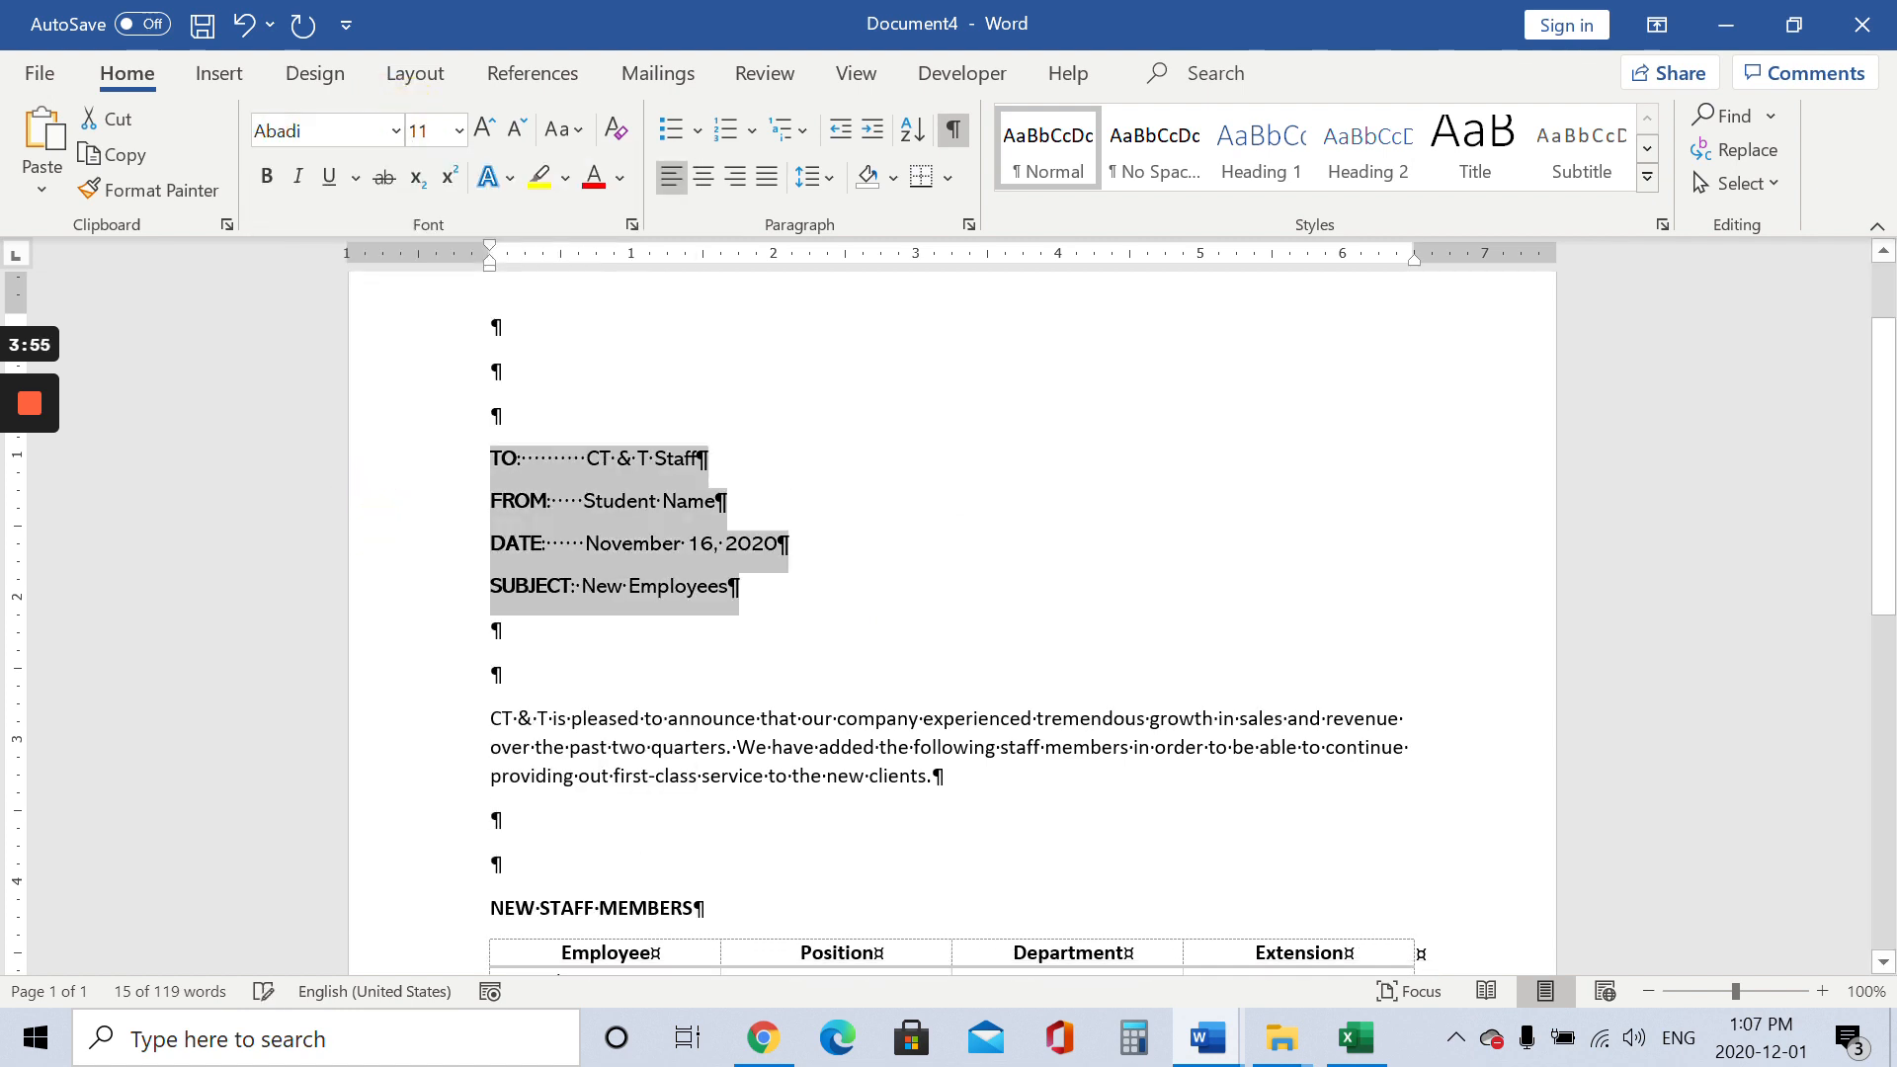
click(396, 131)
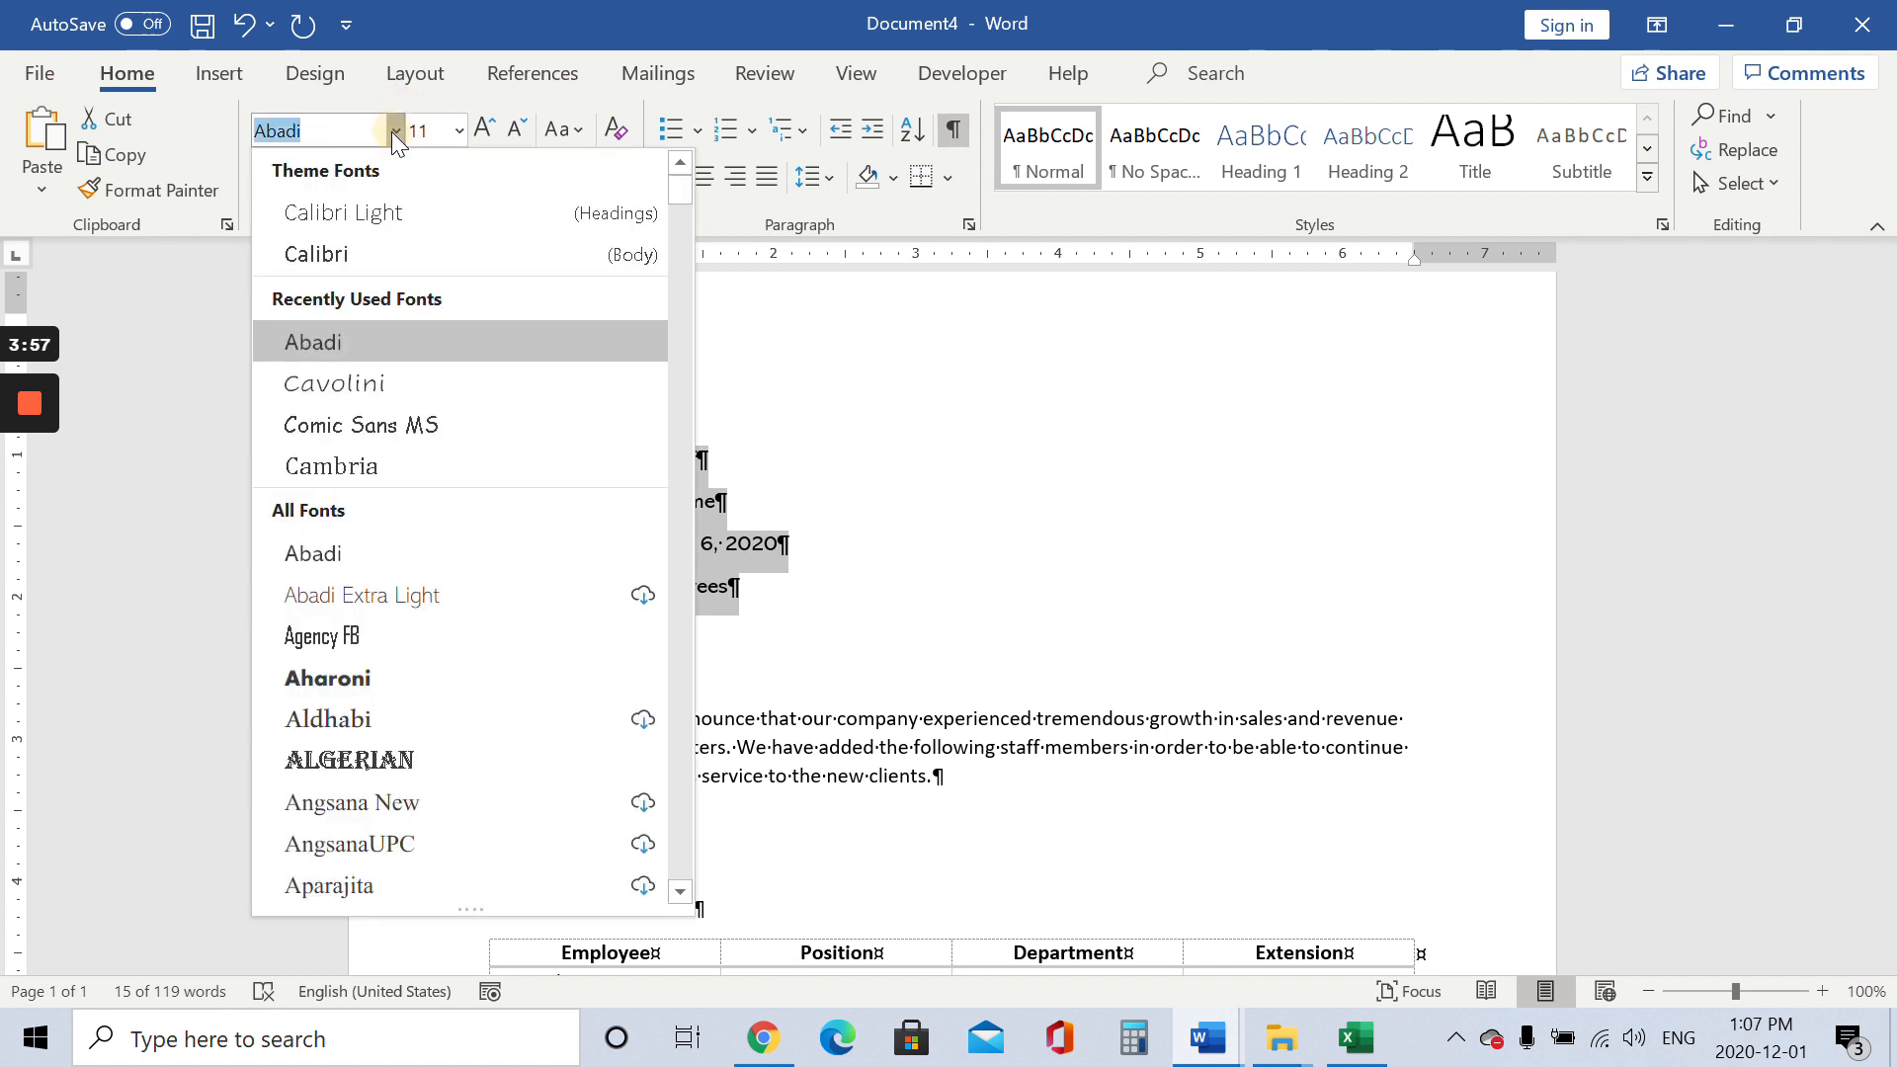
click(364, 260)
click(866, 591)
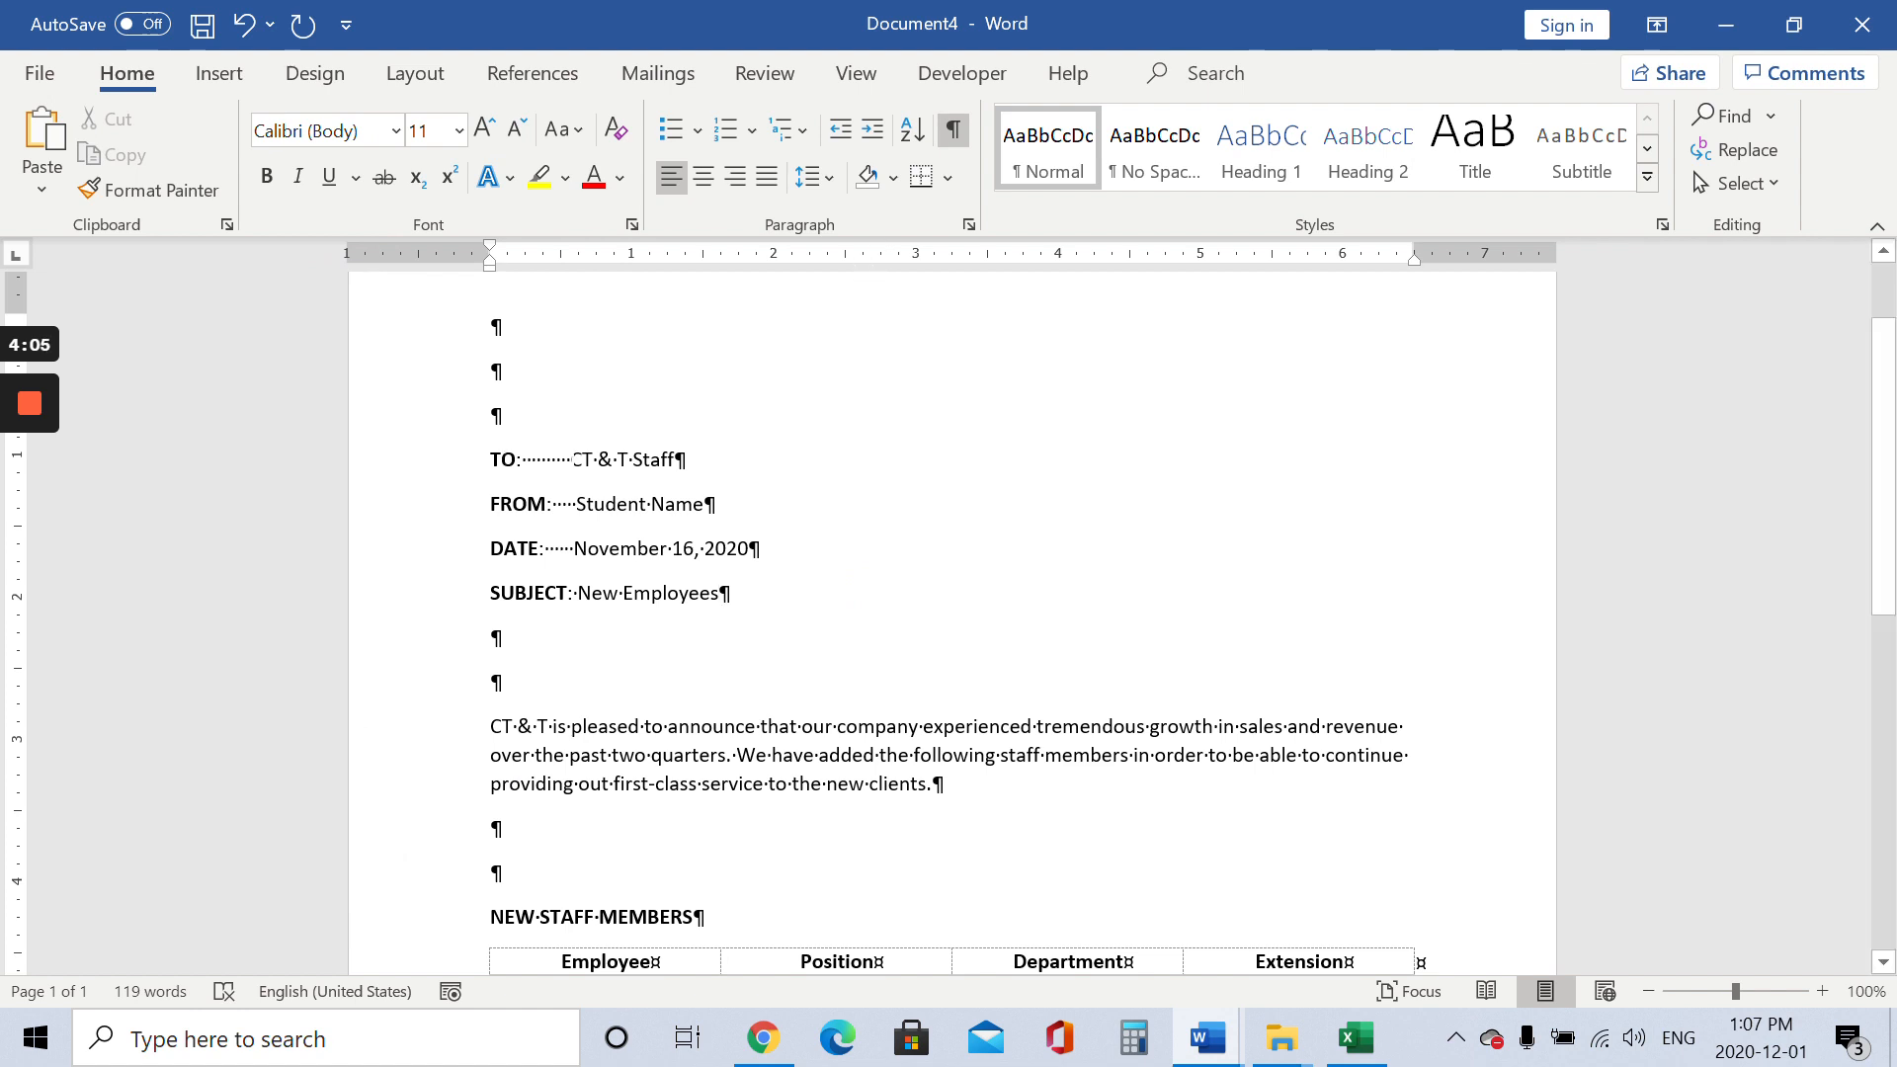
Replace the spaces between "TO:" and "CT & T Staff" with two tabs
click(571, 458)
key(BackSpace)
key(BackSpace)
key(BackSpace)
key(BackSpace)
key(BackSpace)
key(BackSpace)
key(BackSpace)
key(BackSpace)
key(BackSpace)
key(BackSpace)
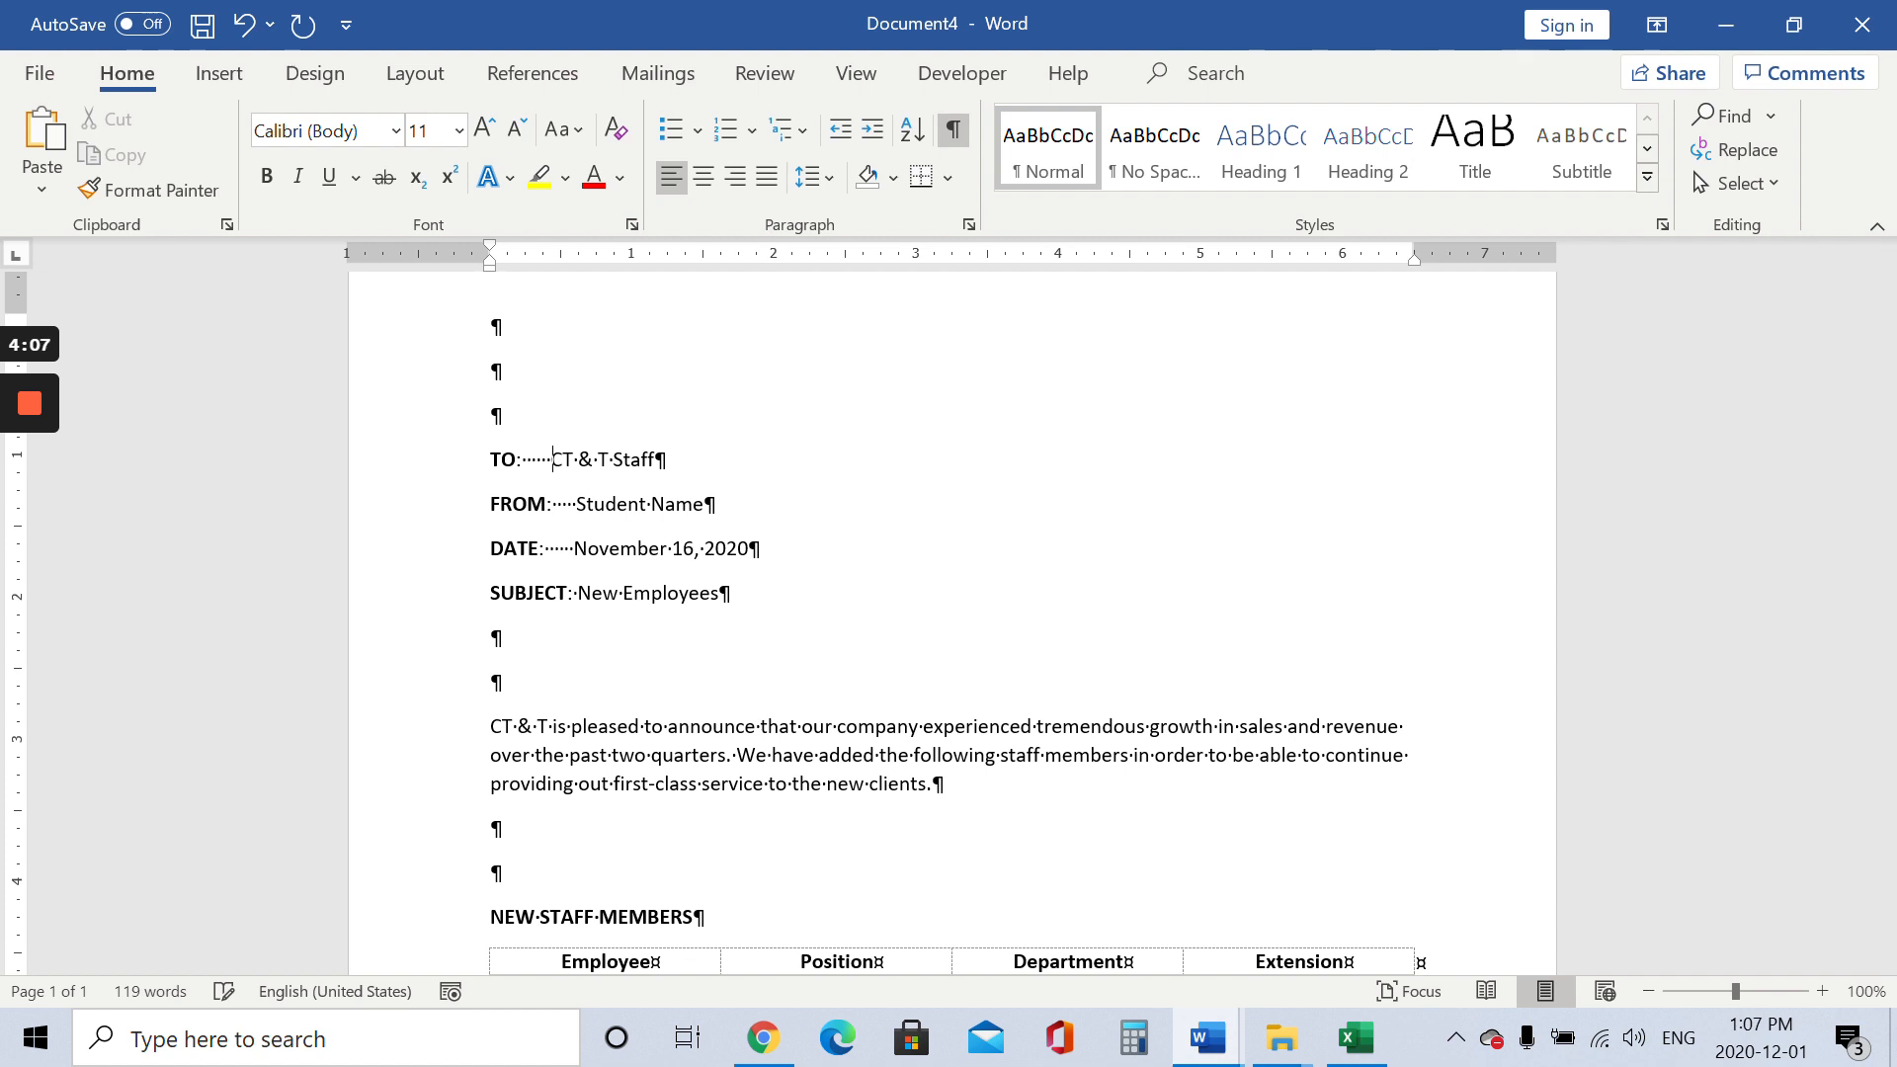
key(Tab)
key(Tab)
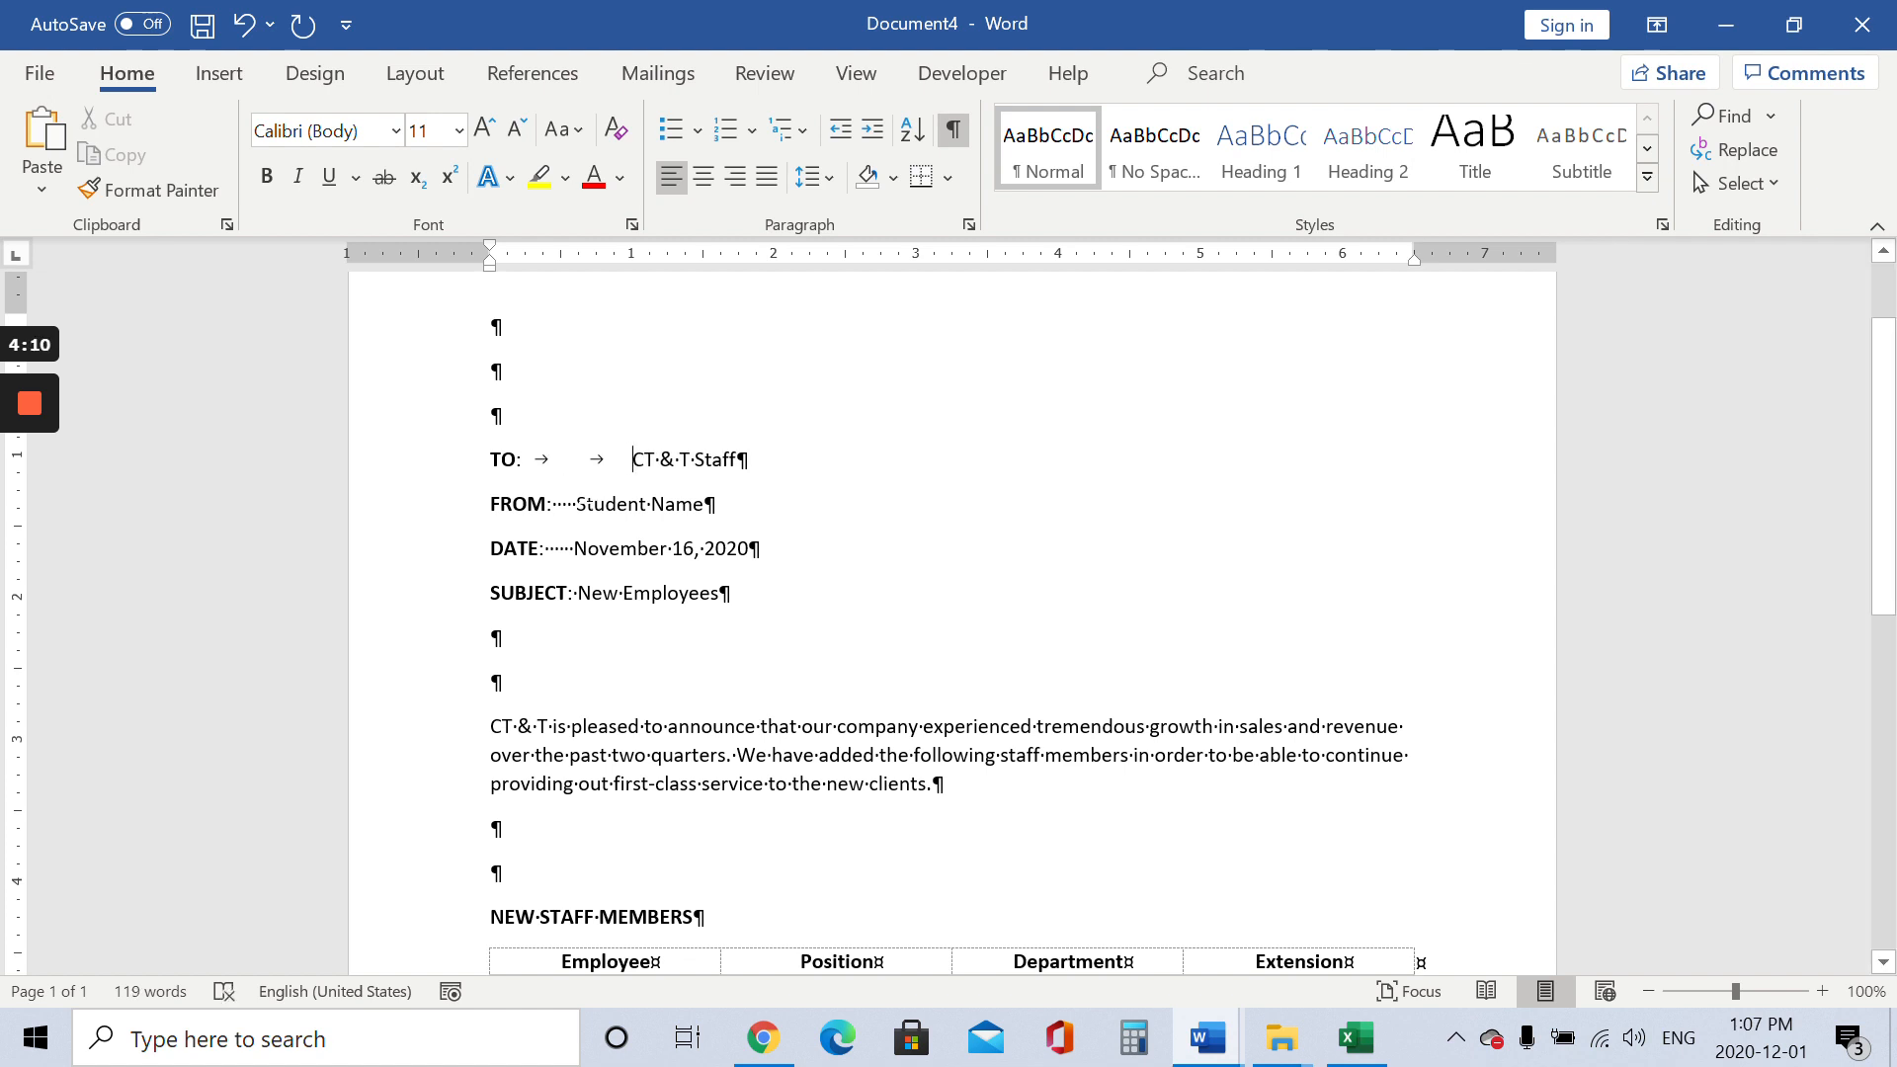
Replace the spaces between "FROM:" and "Student Name" with two tabs
click(577, 504)
key(BackSpace)
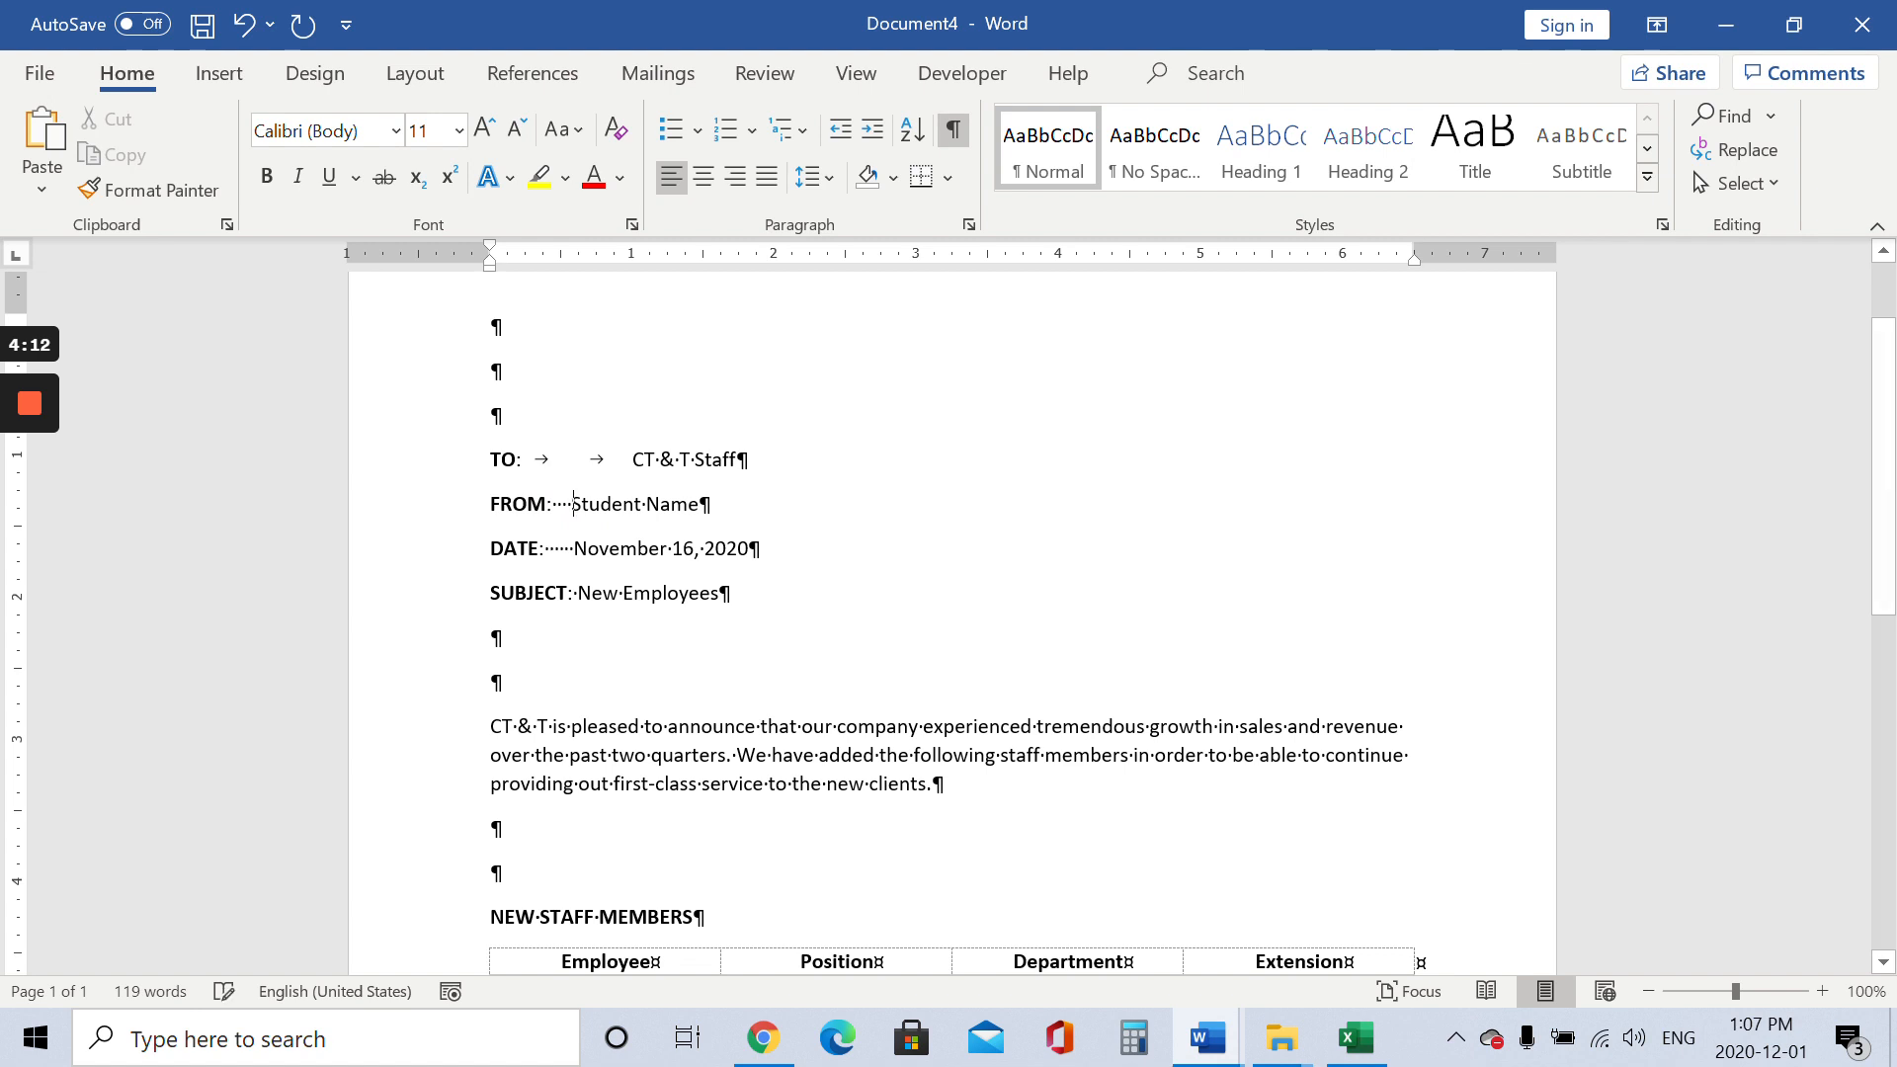
key(BackSpace)
key(BackSpace)
key(BackSpace)
key(BackSpace)
key(Tab)
key(Tab)
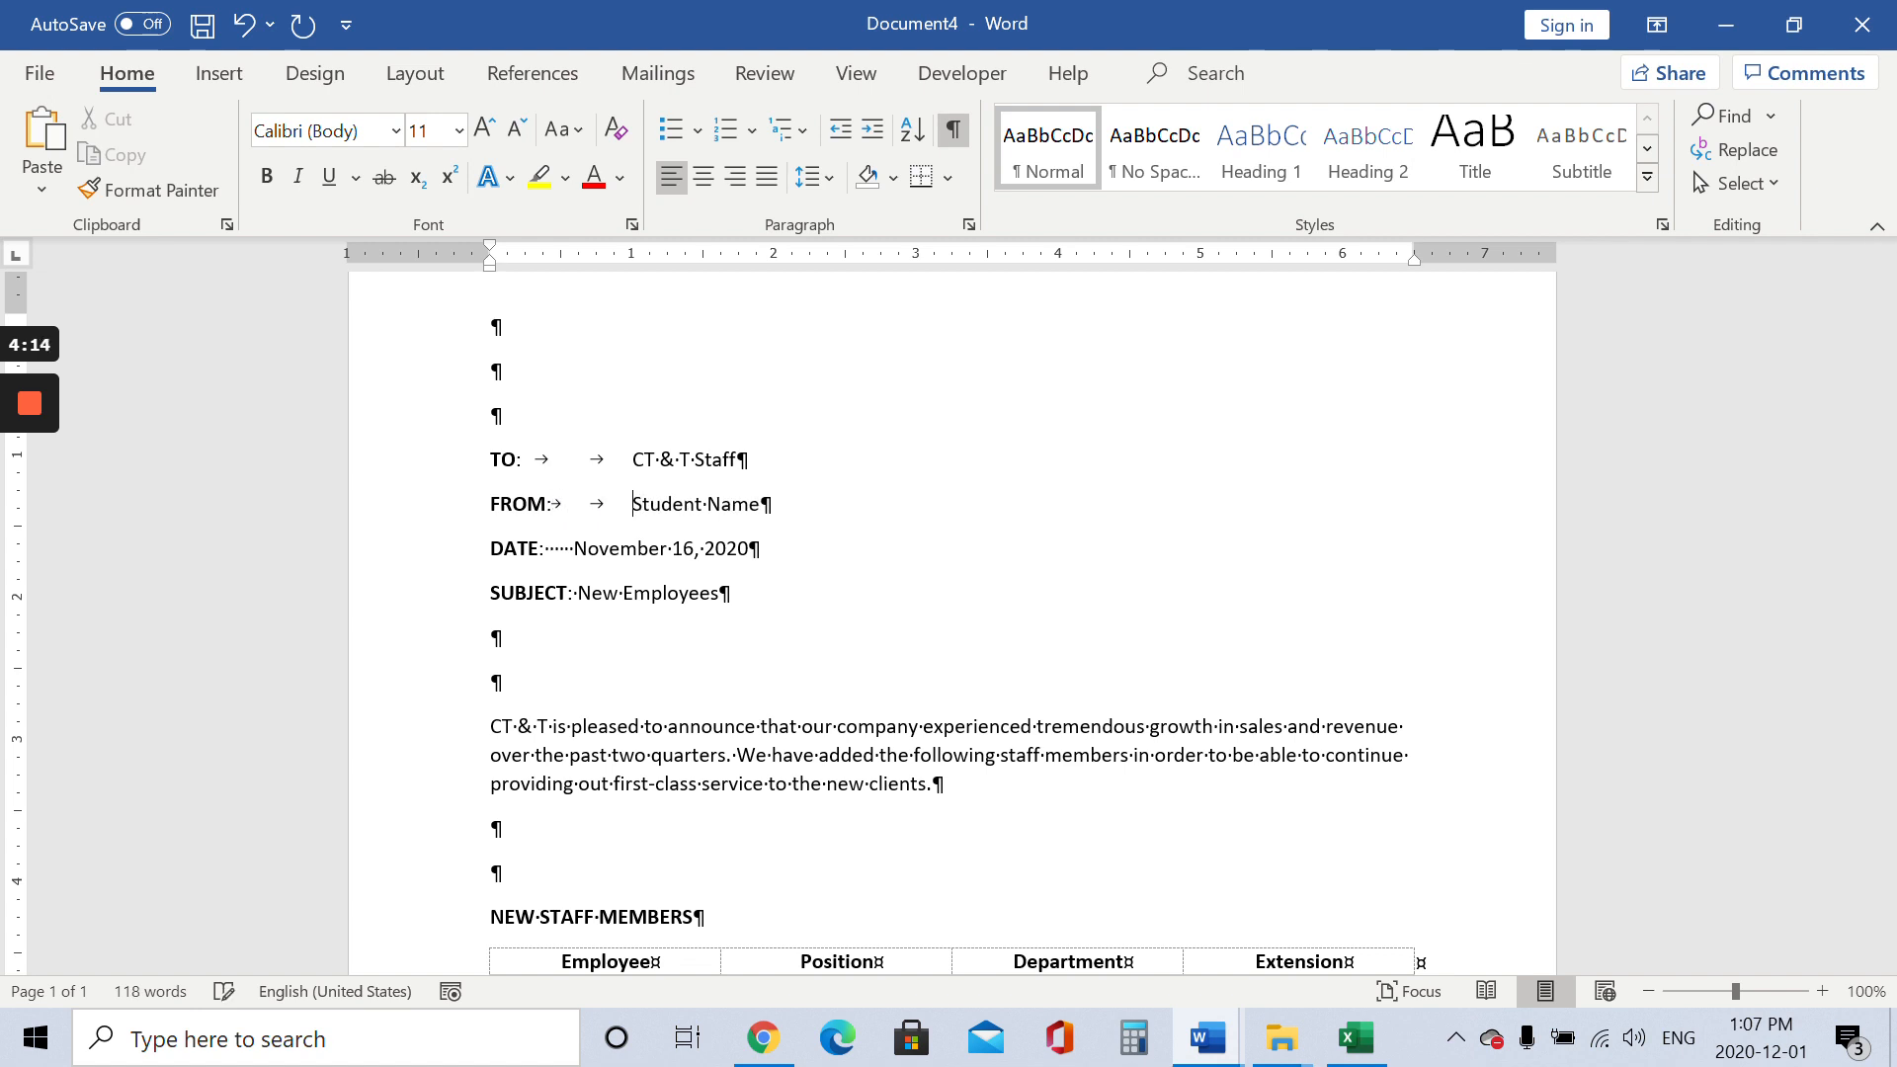
Replace the spaces between "DATE:" and "November 16, 2020" with two tabs
click(578, 548)
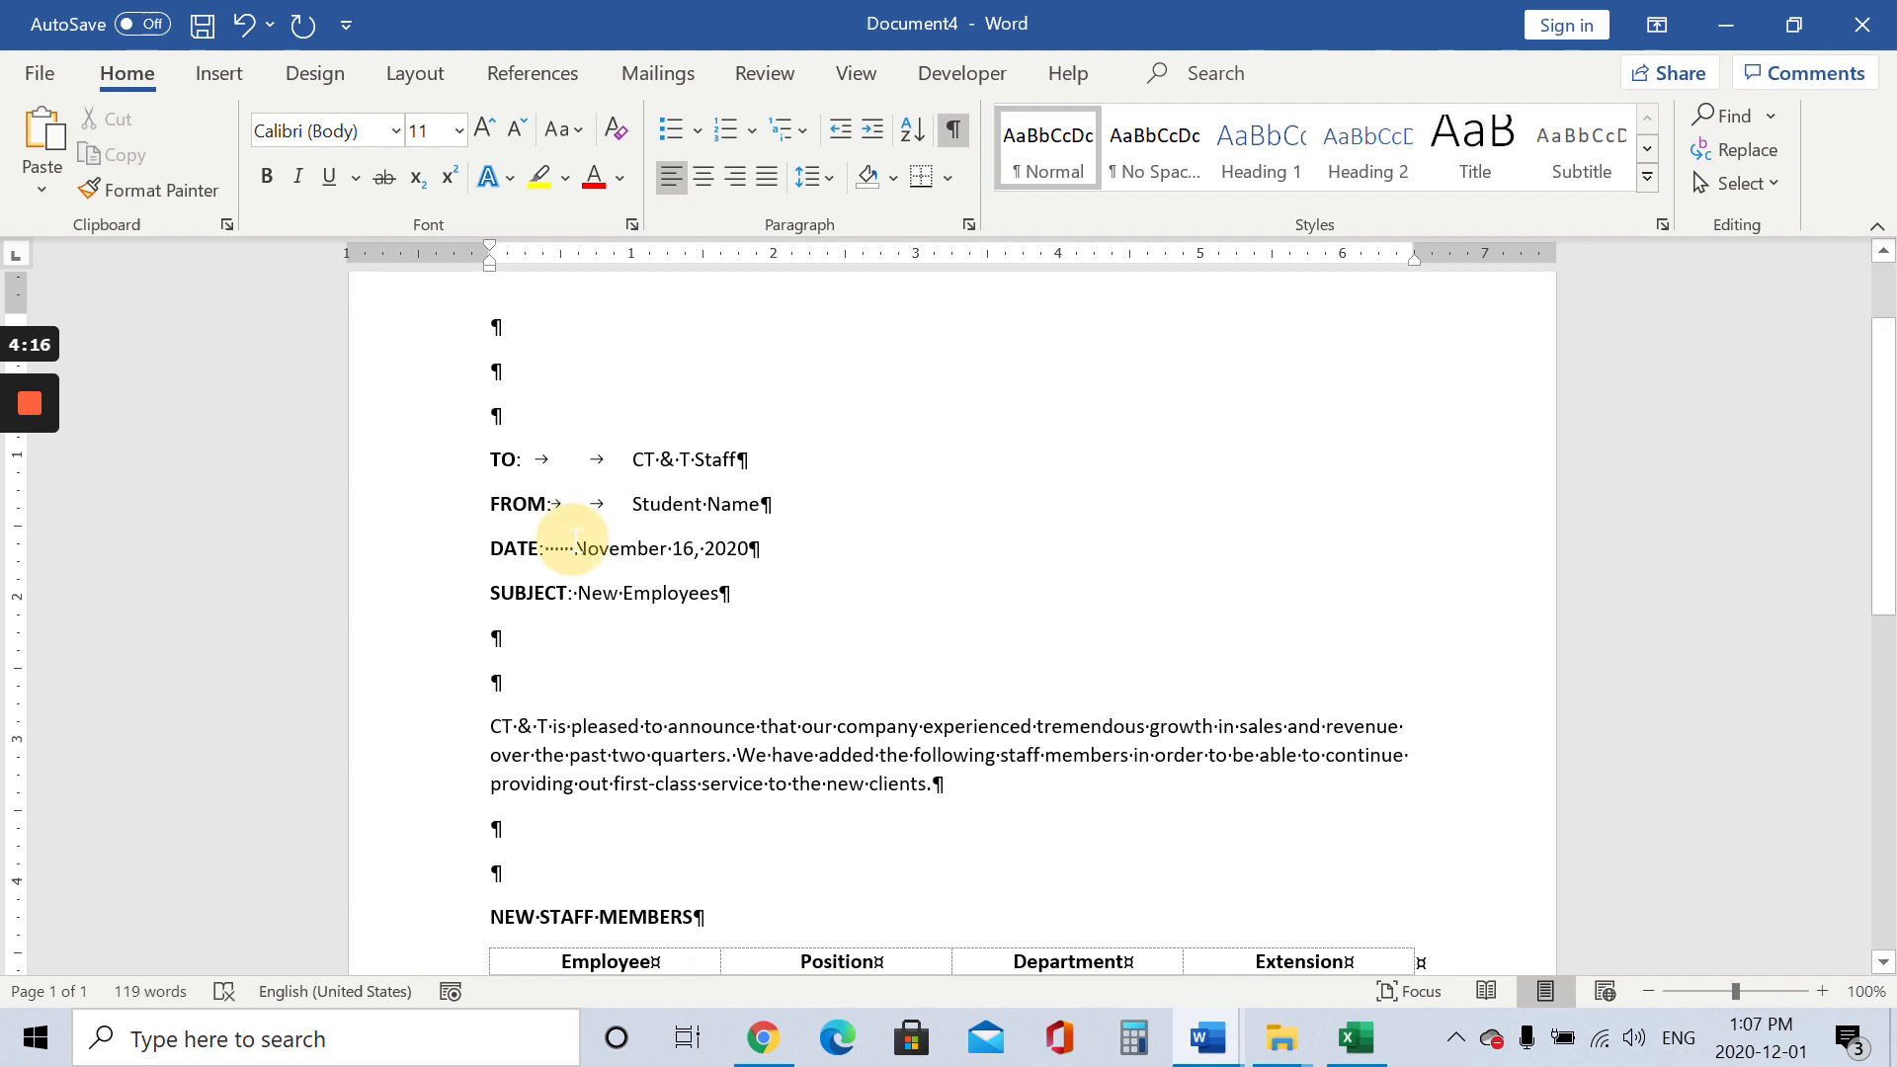
key(BackSpace)
key(BackSpace)
key(BackSpace)
key(BackSpace)
key(BackSpace)
key(BackSpace)
key(Tab)
key(Tab)
Replace the space between "SUBJECT:" and "New Employees" with one tab
click(577, 593)
key(BackSpace)
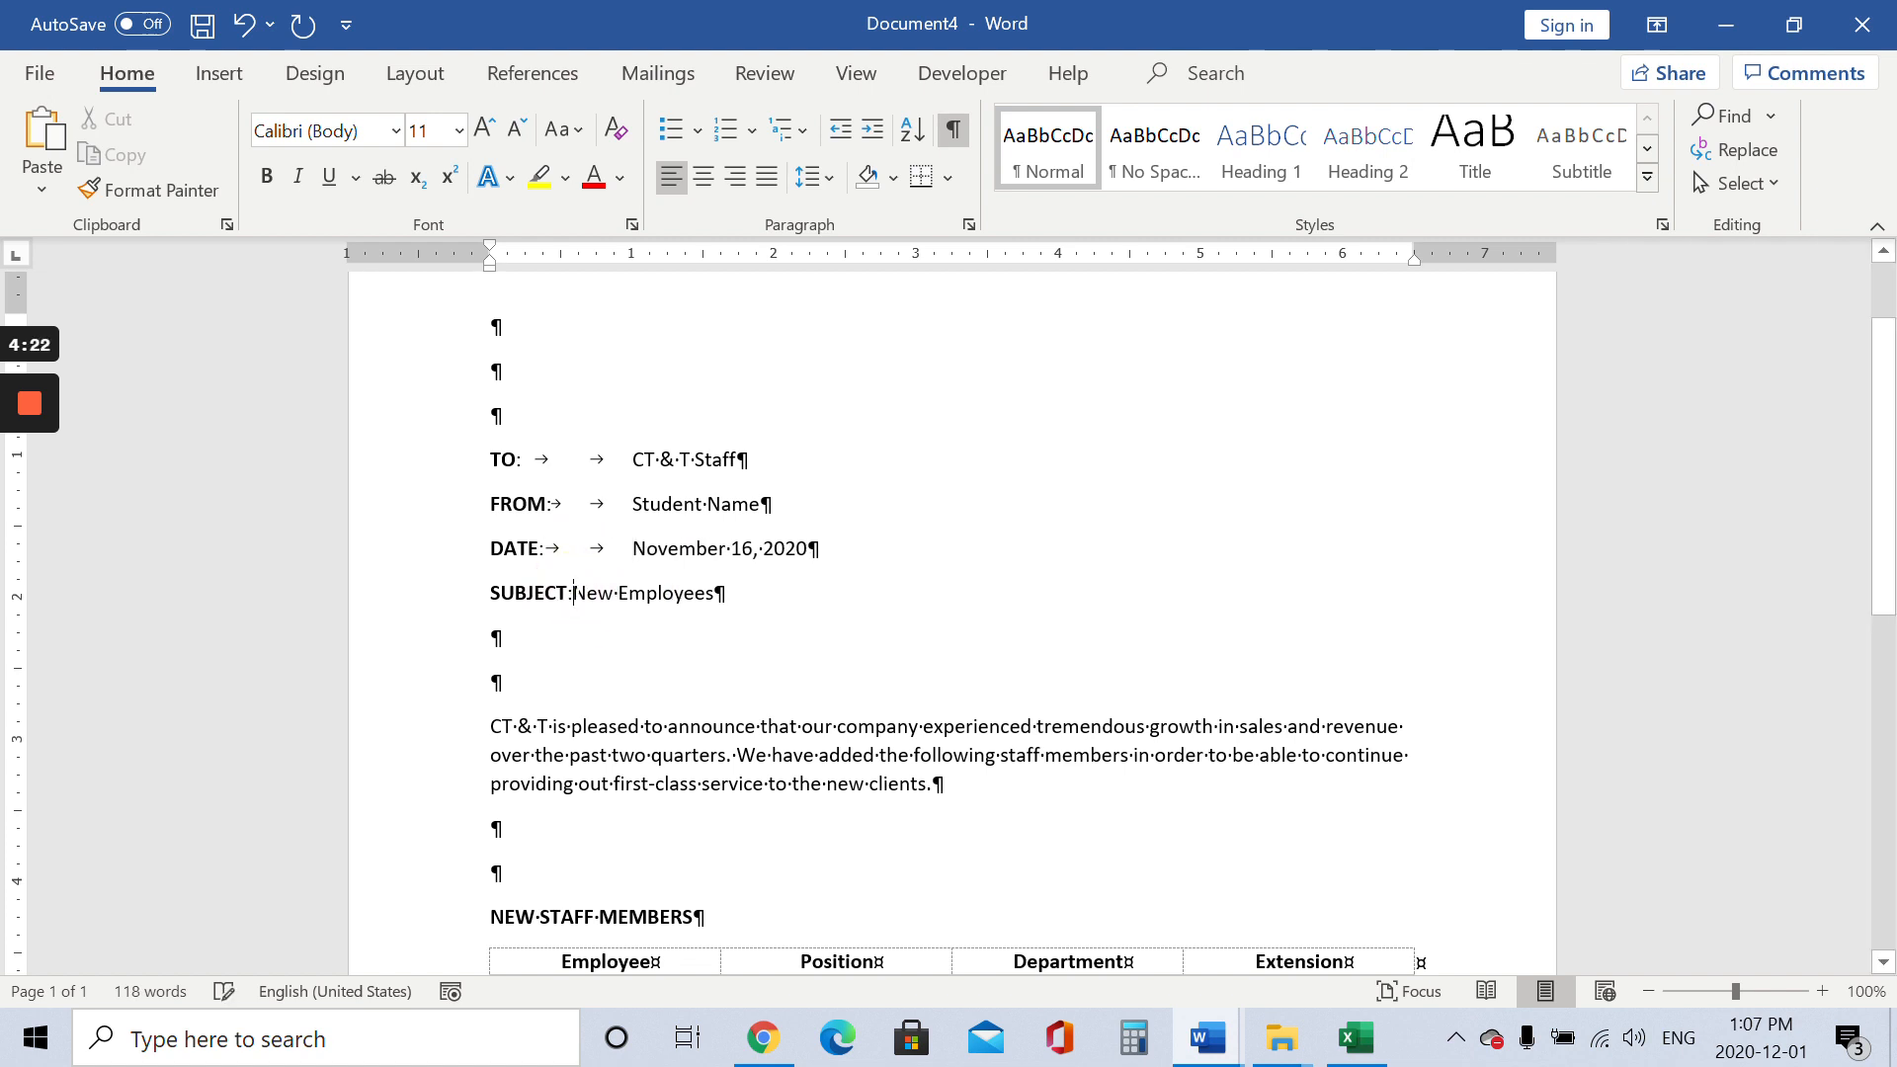
key(Tab)
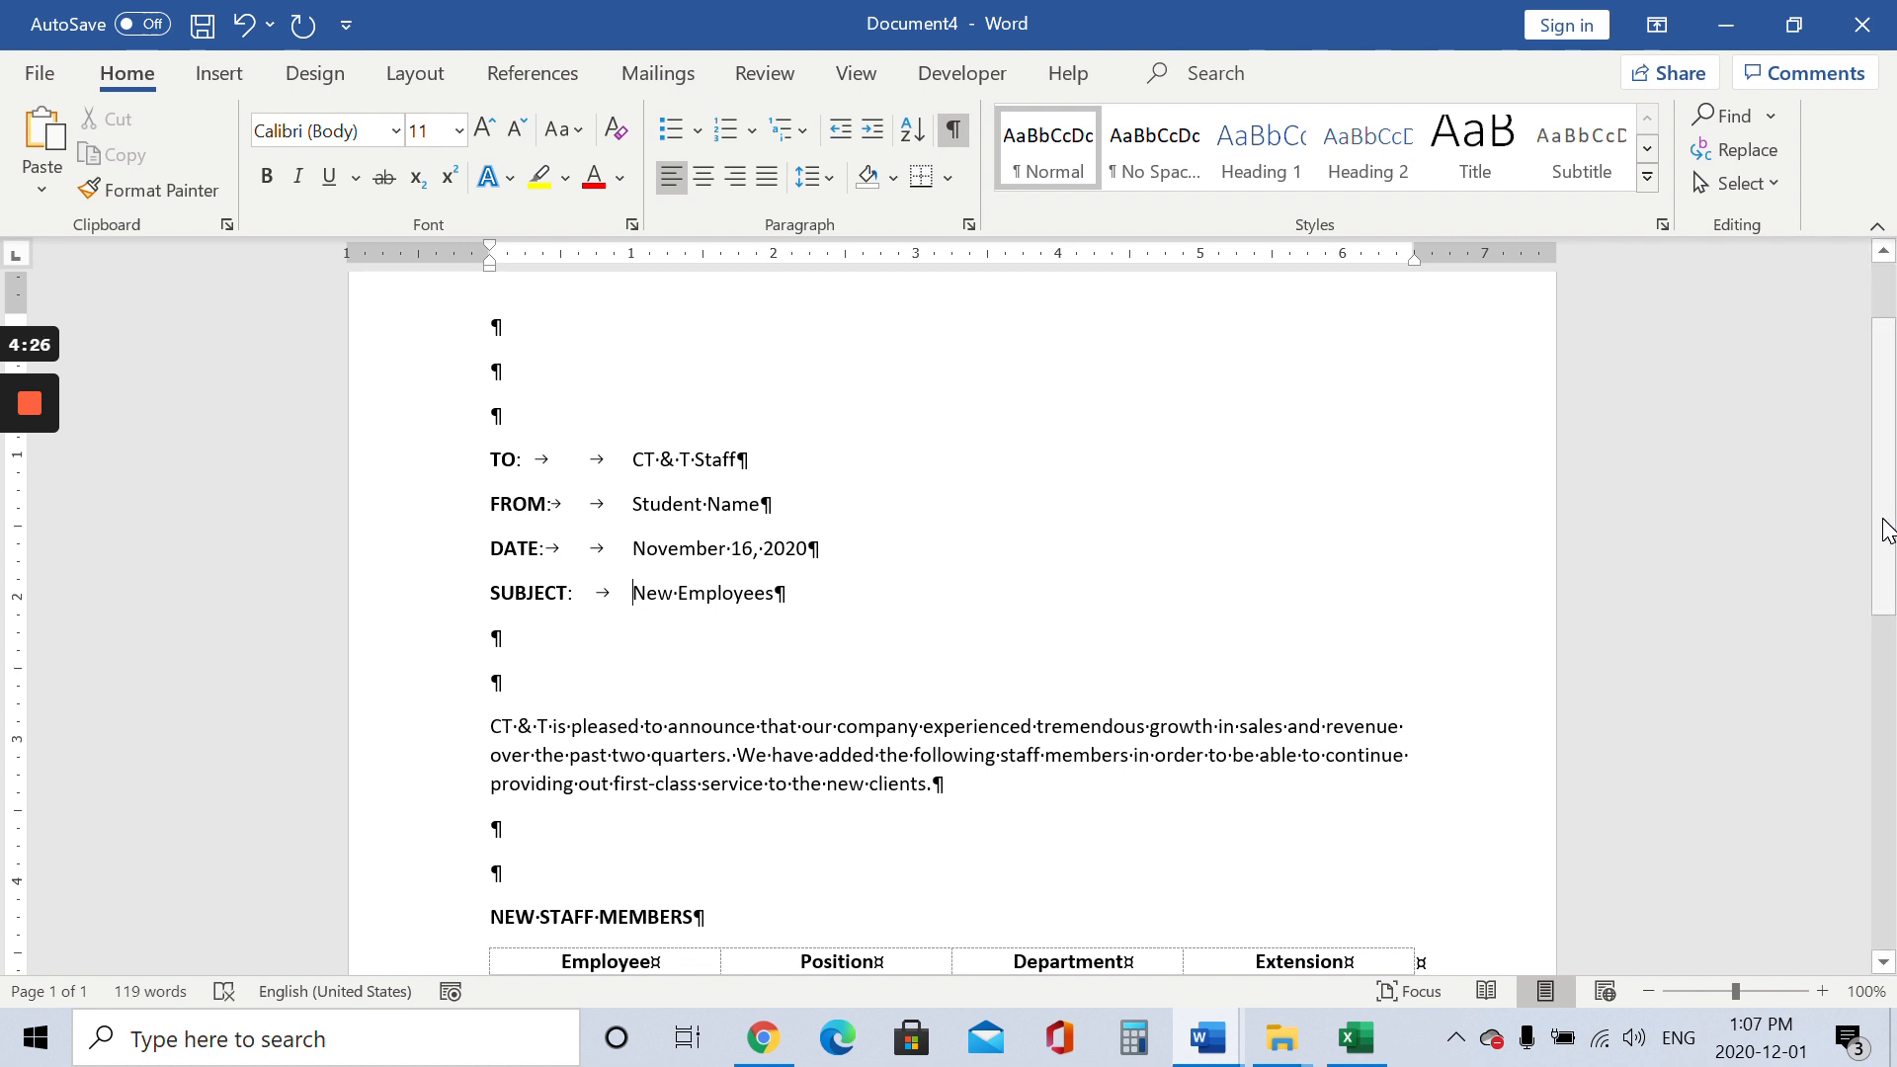
Delete the two blank lines between the SUBJECT line and the first body paragraph
drag(1882, 519, 1885, 592)
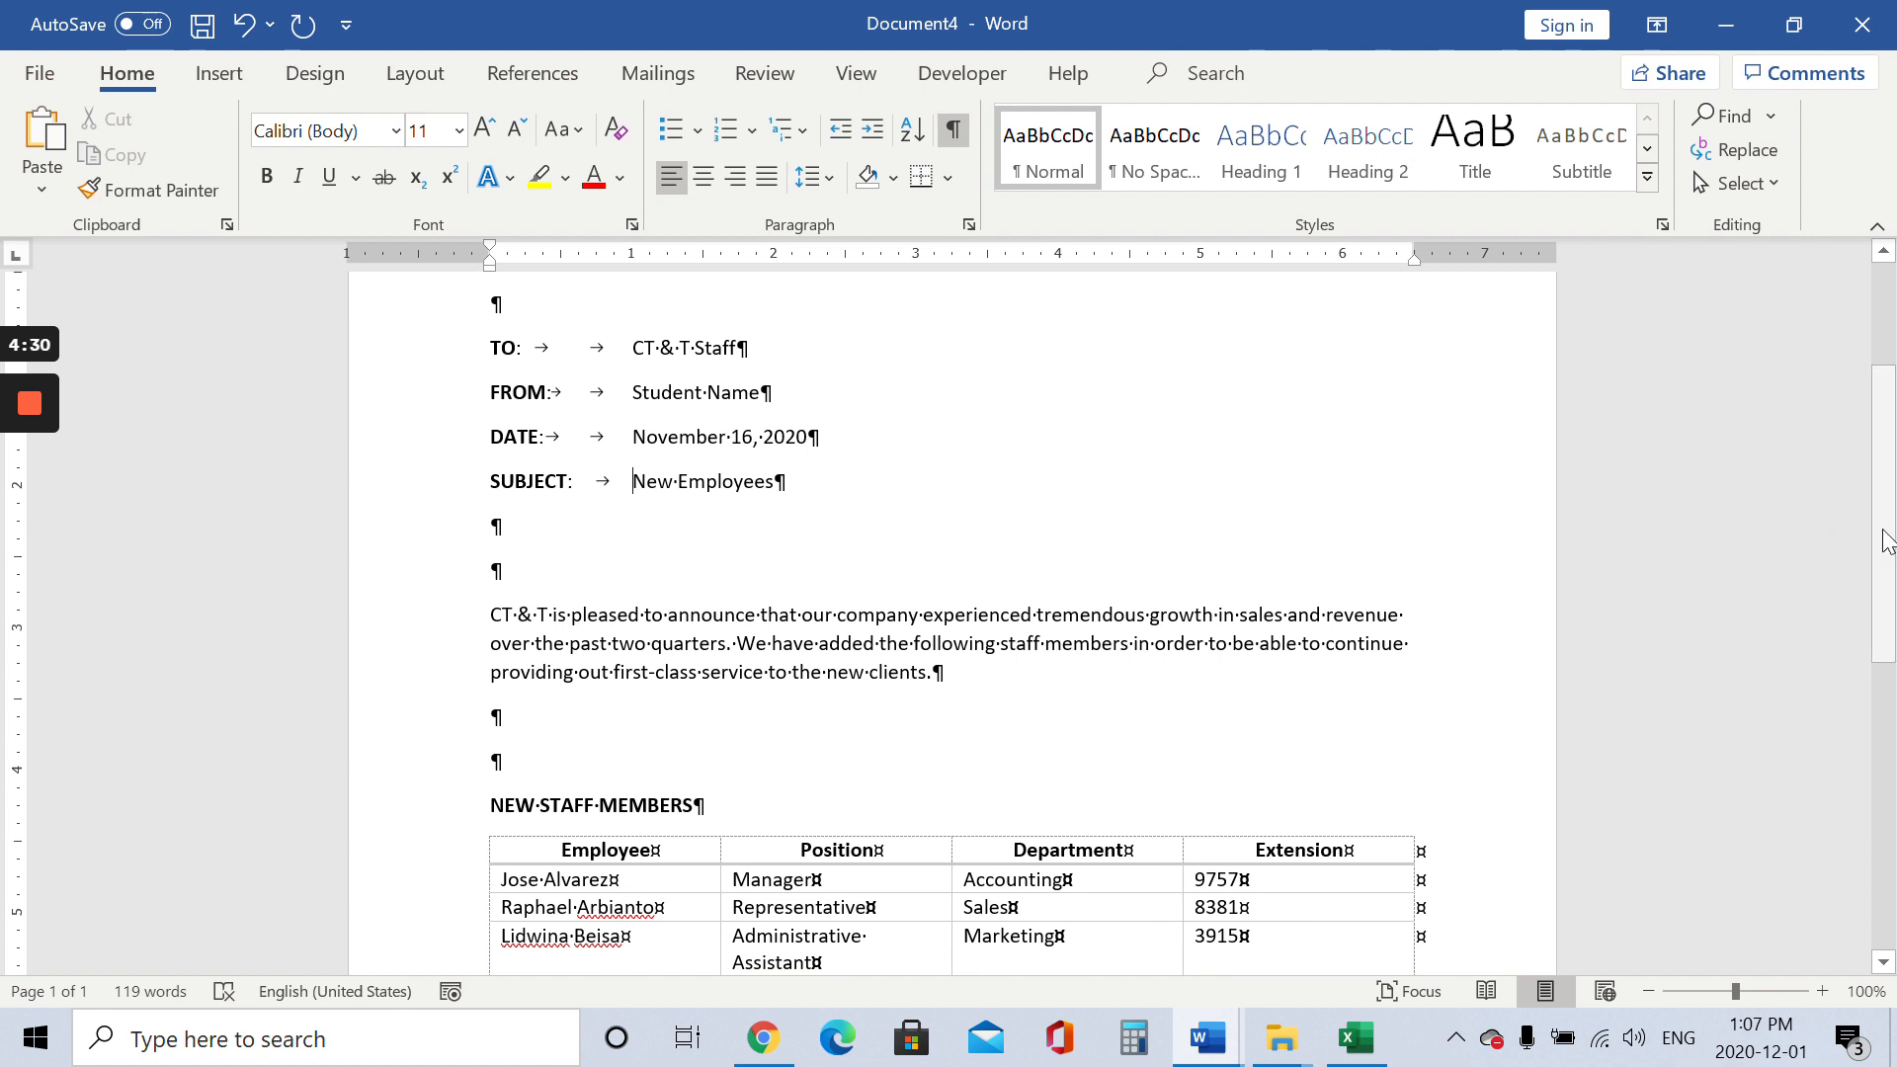
scroll(1850, 452, up, 4)
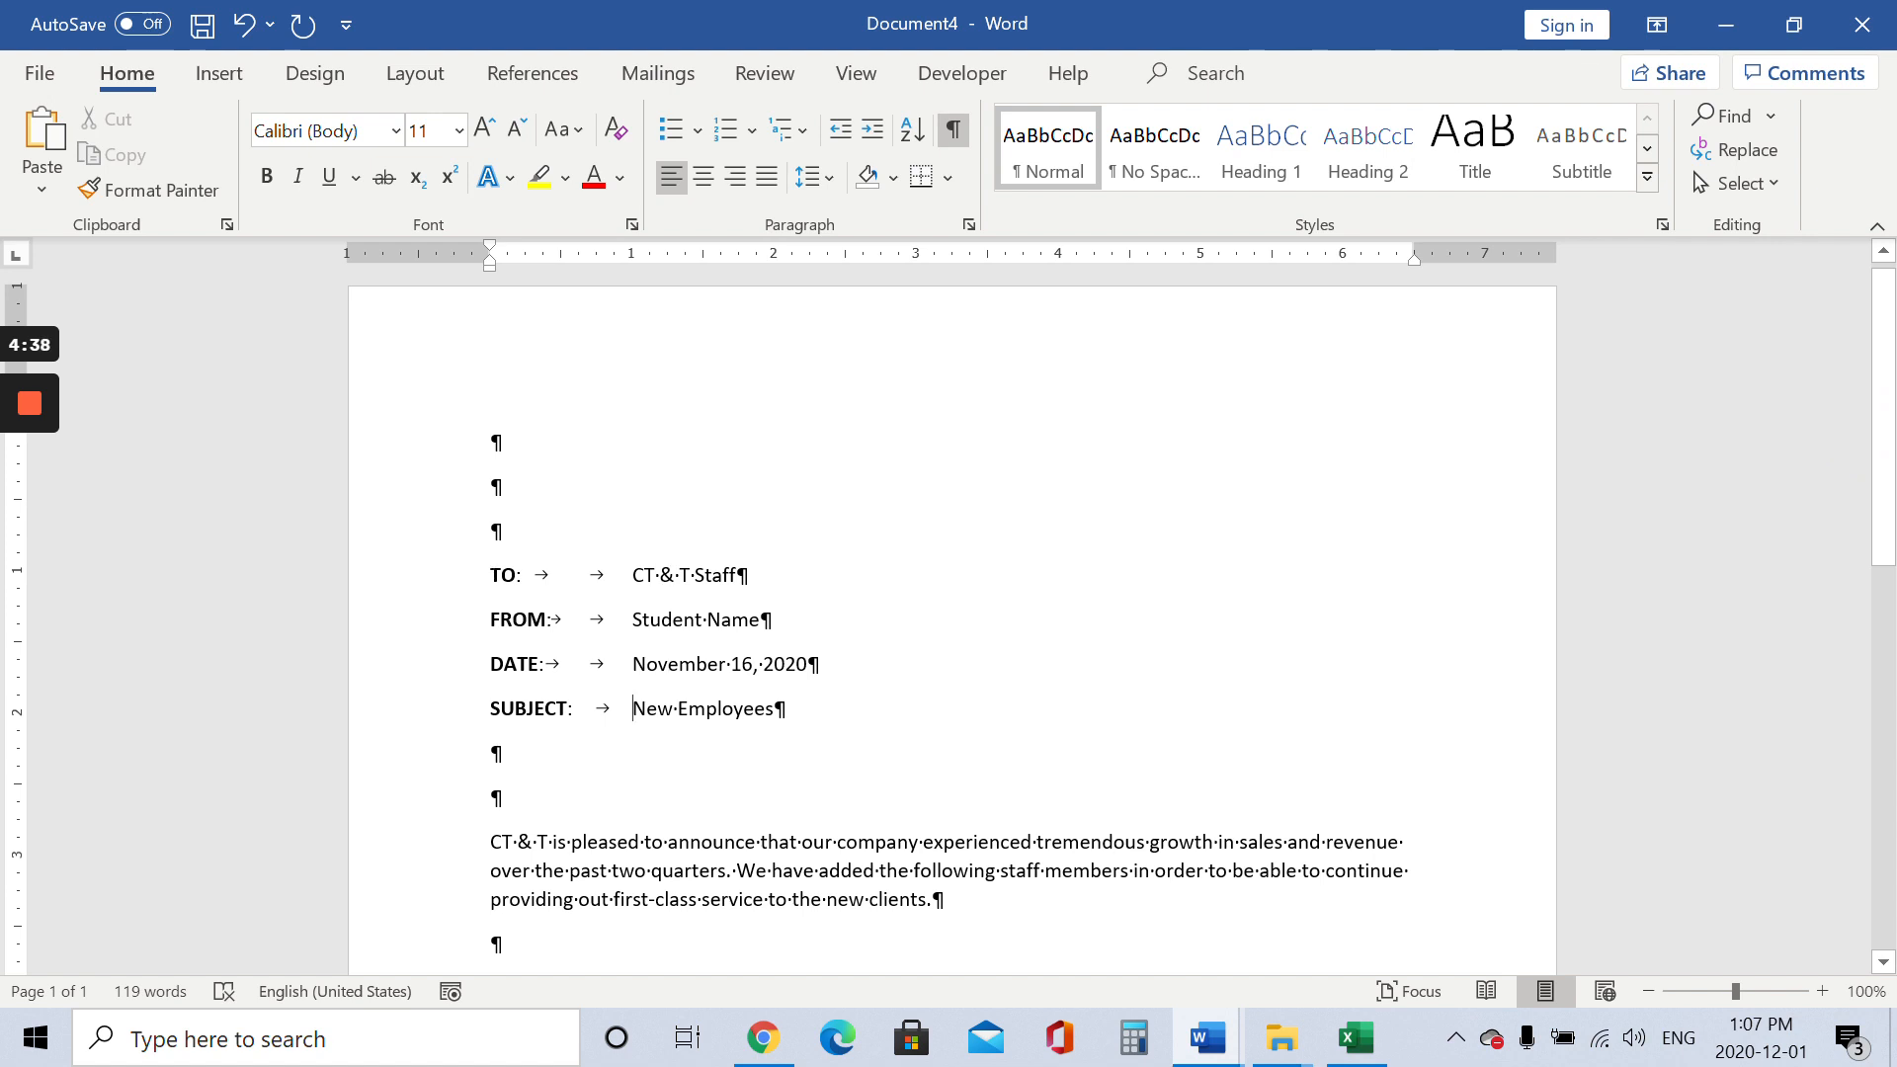
drag(1882, 436, 1882, 536)
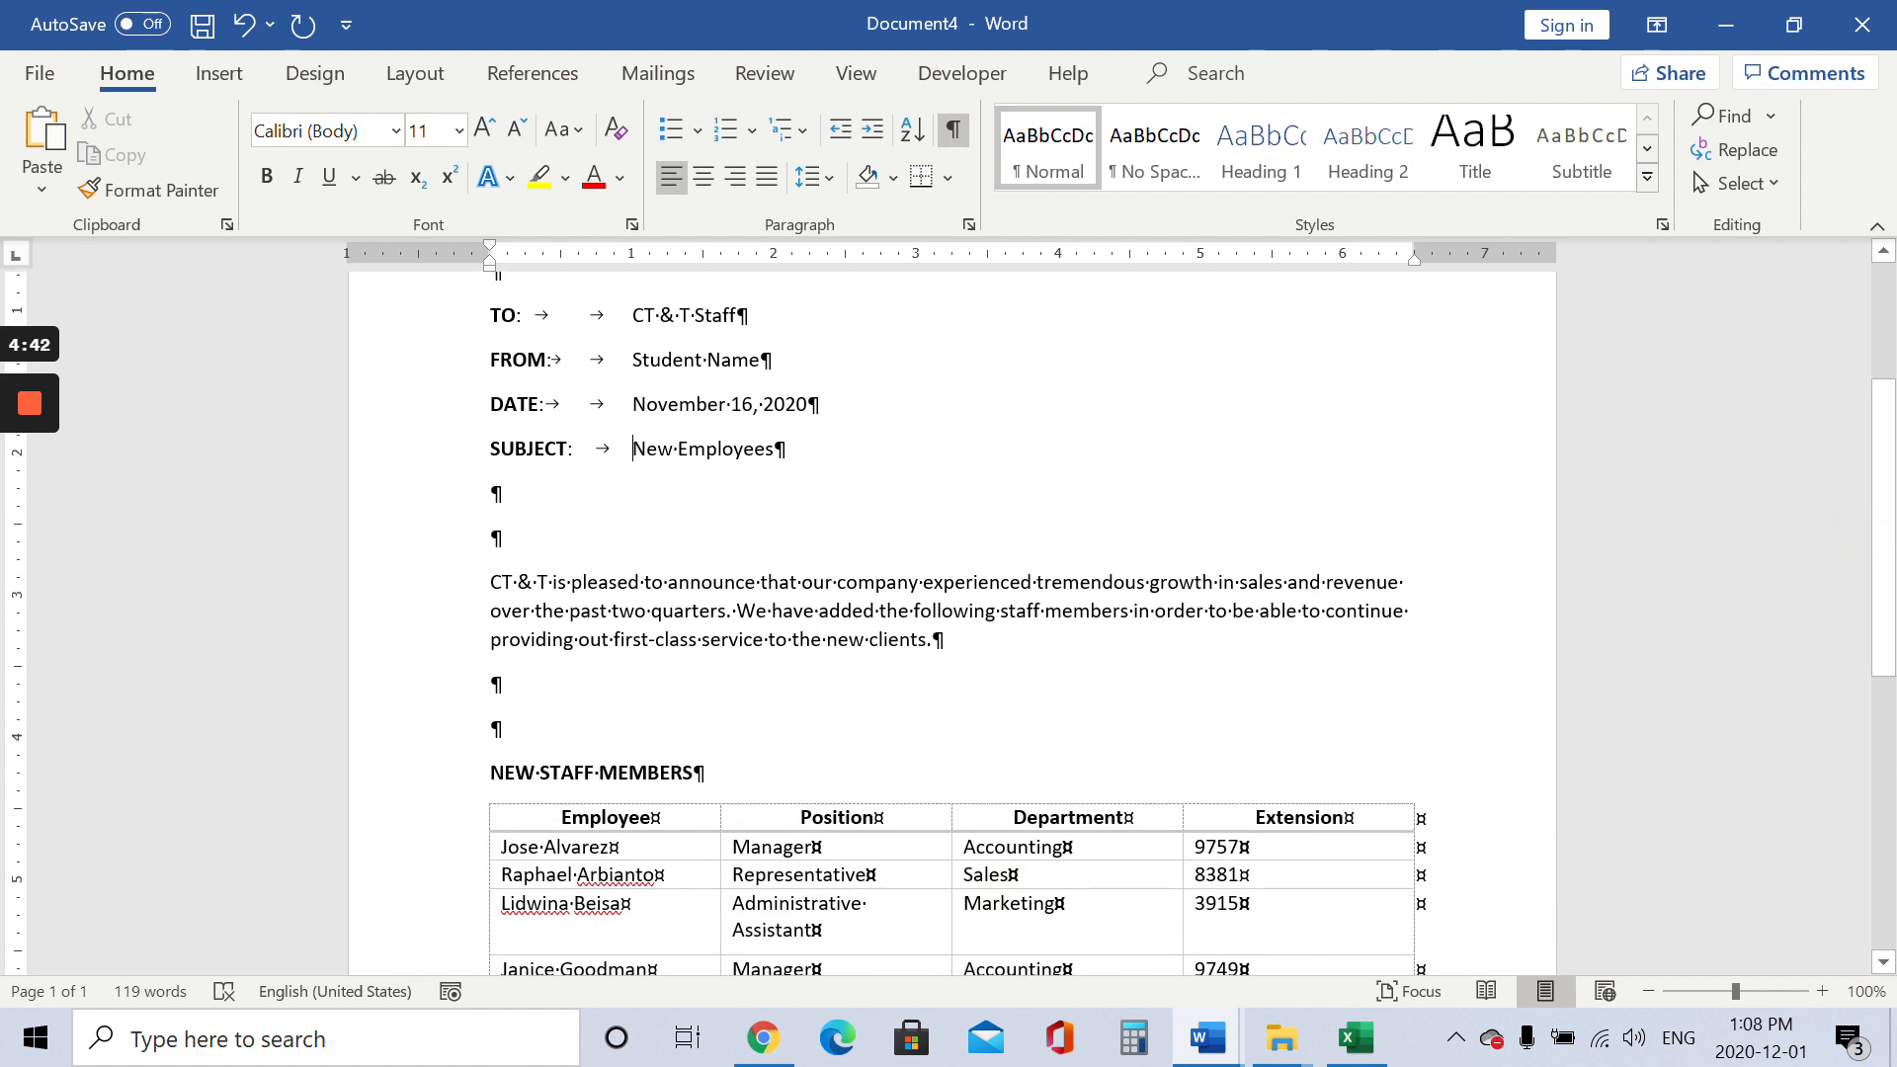
click(832, 450)
key(Delete)
key(Delete)
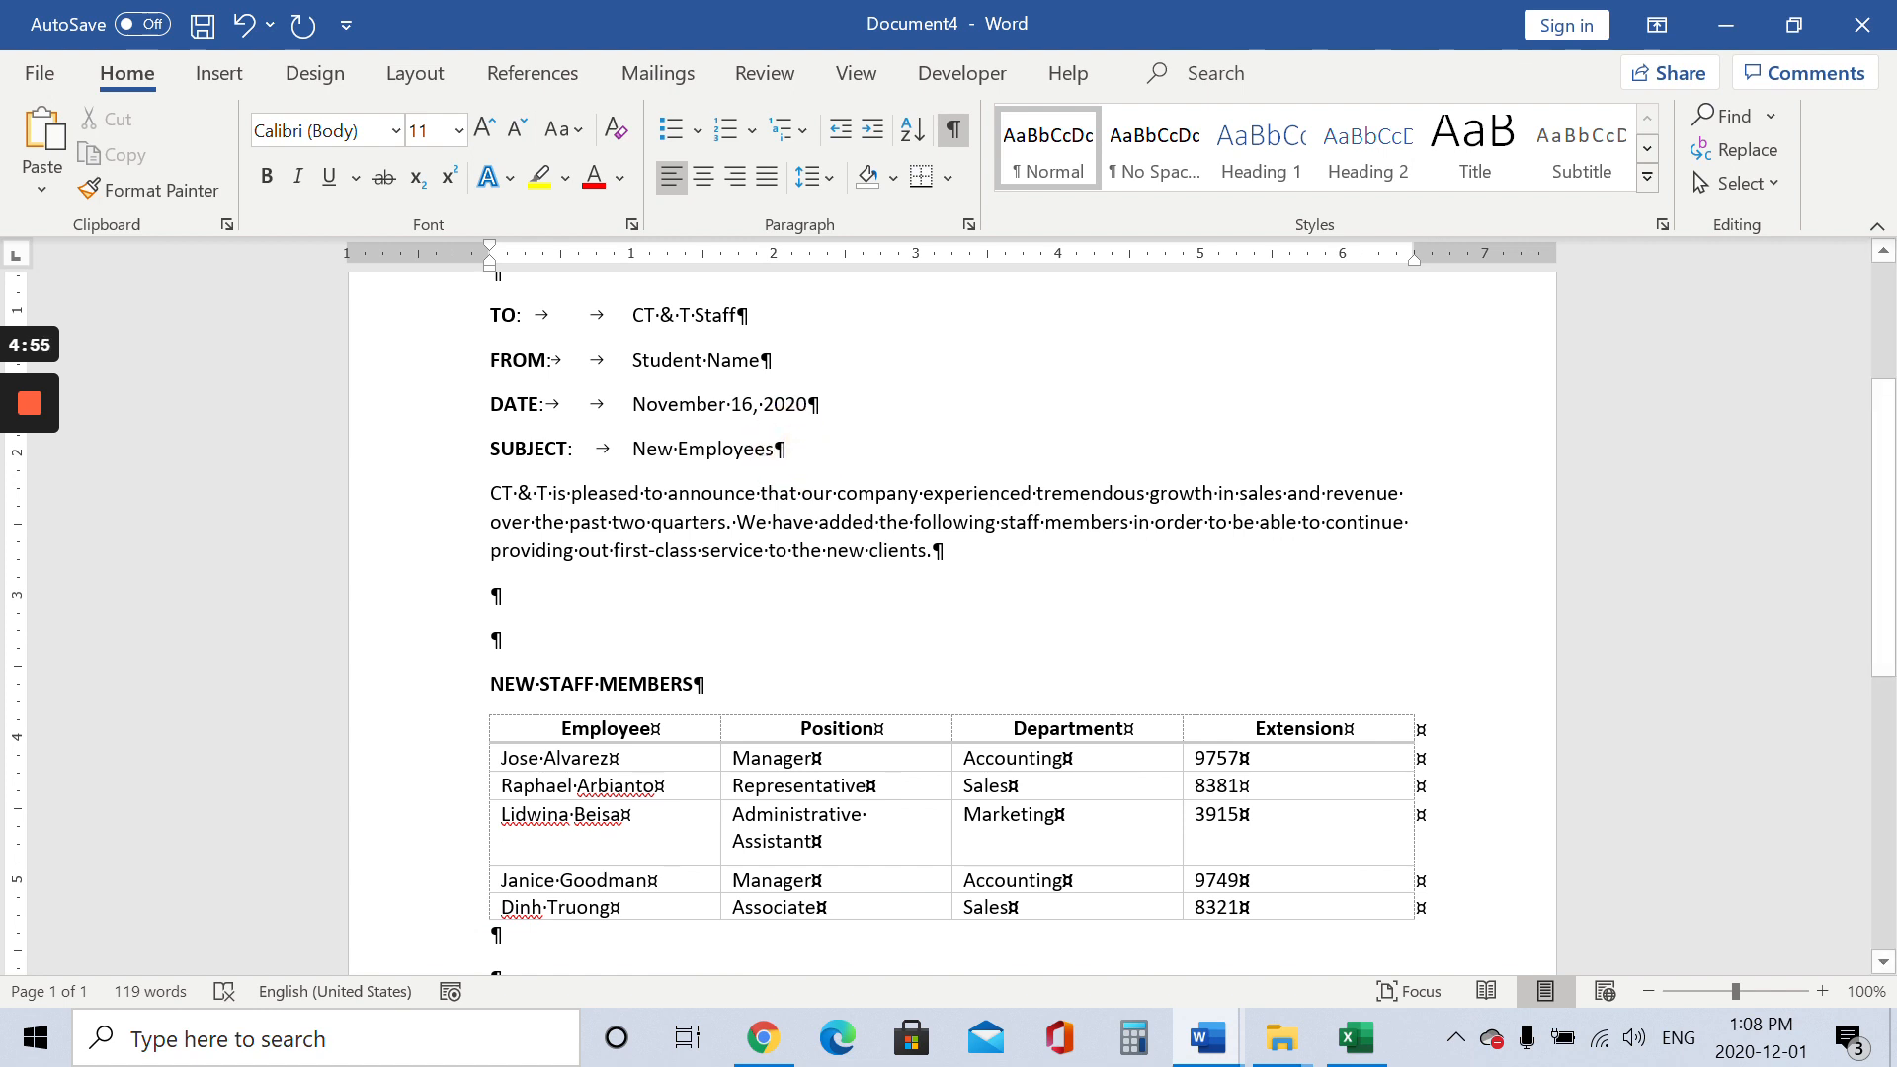
Check the memo's header layout with the formatting marks hidden, and show the marks again
drag(1894, 624, 1863, 529)
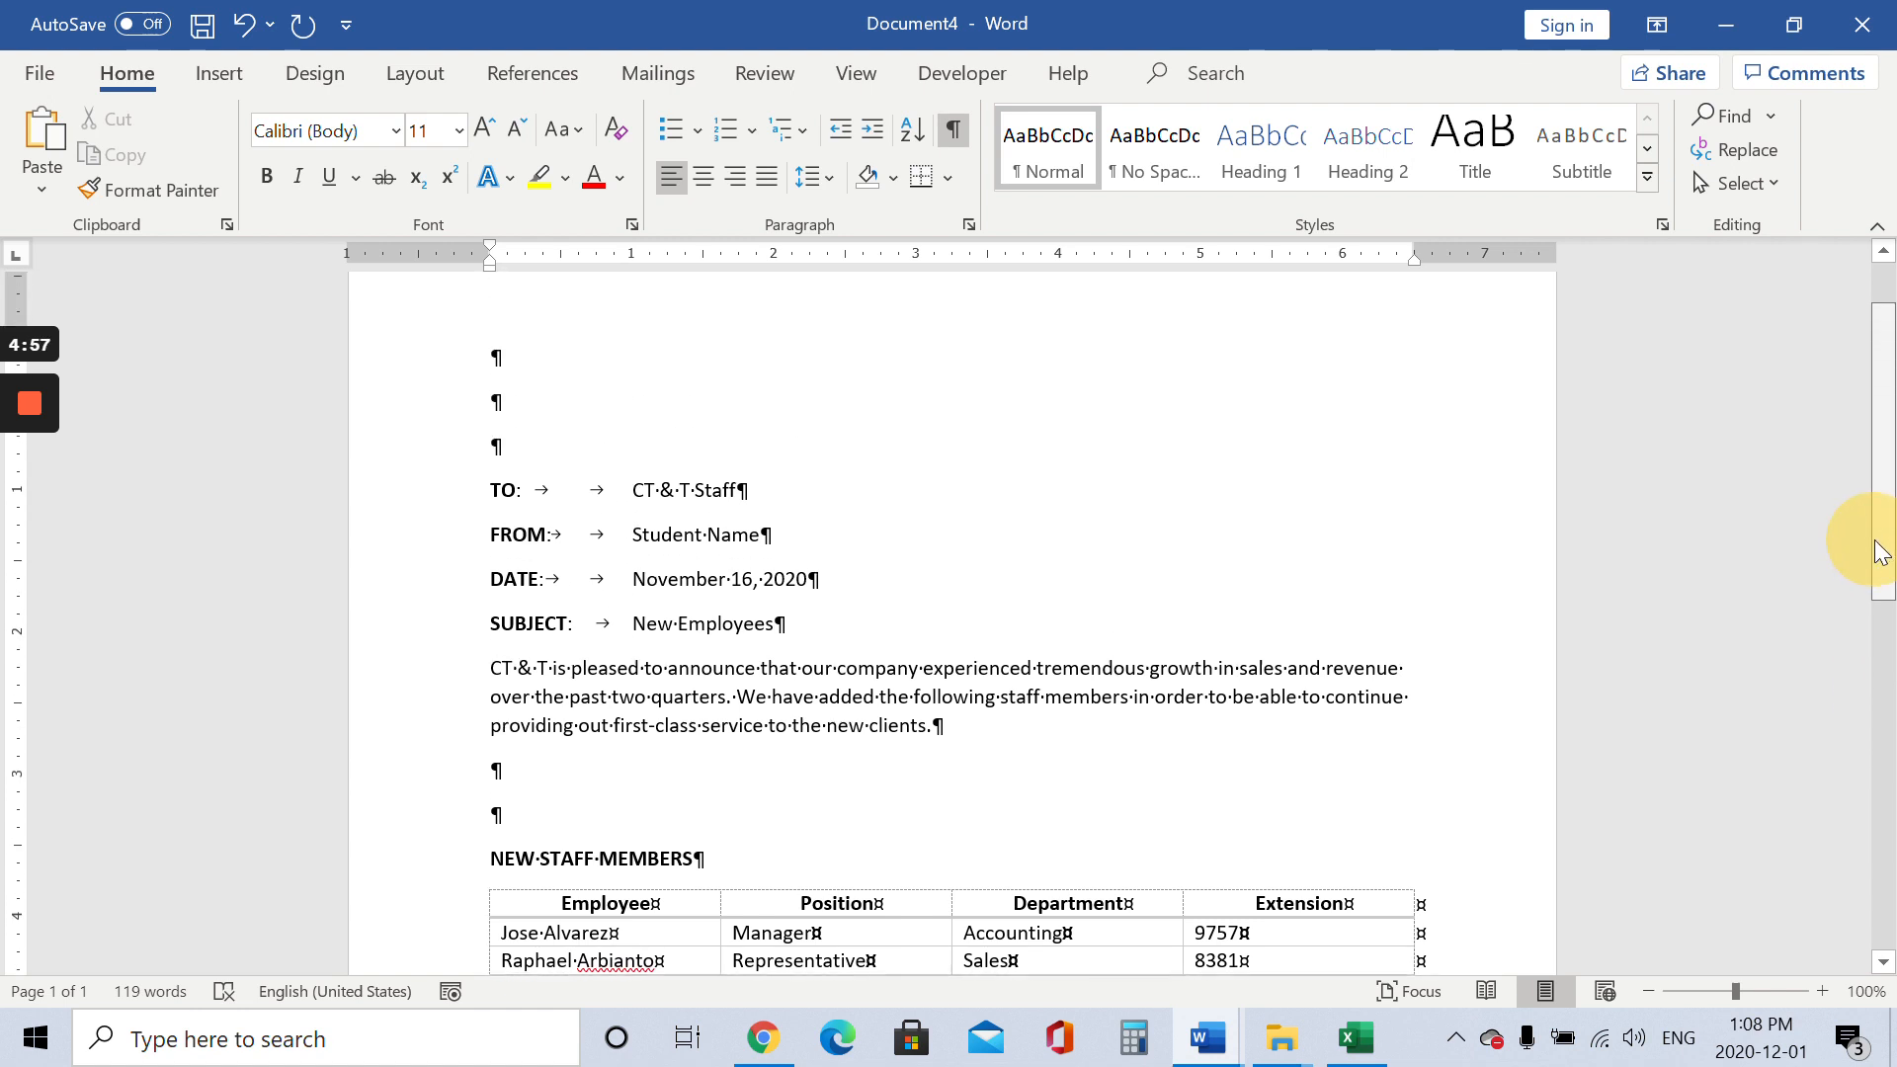
click(963, 134)
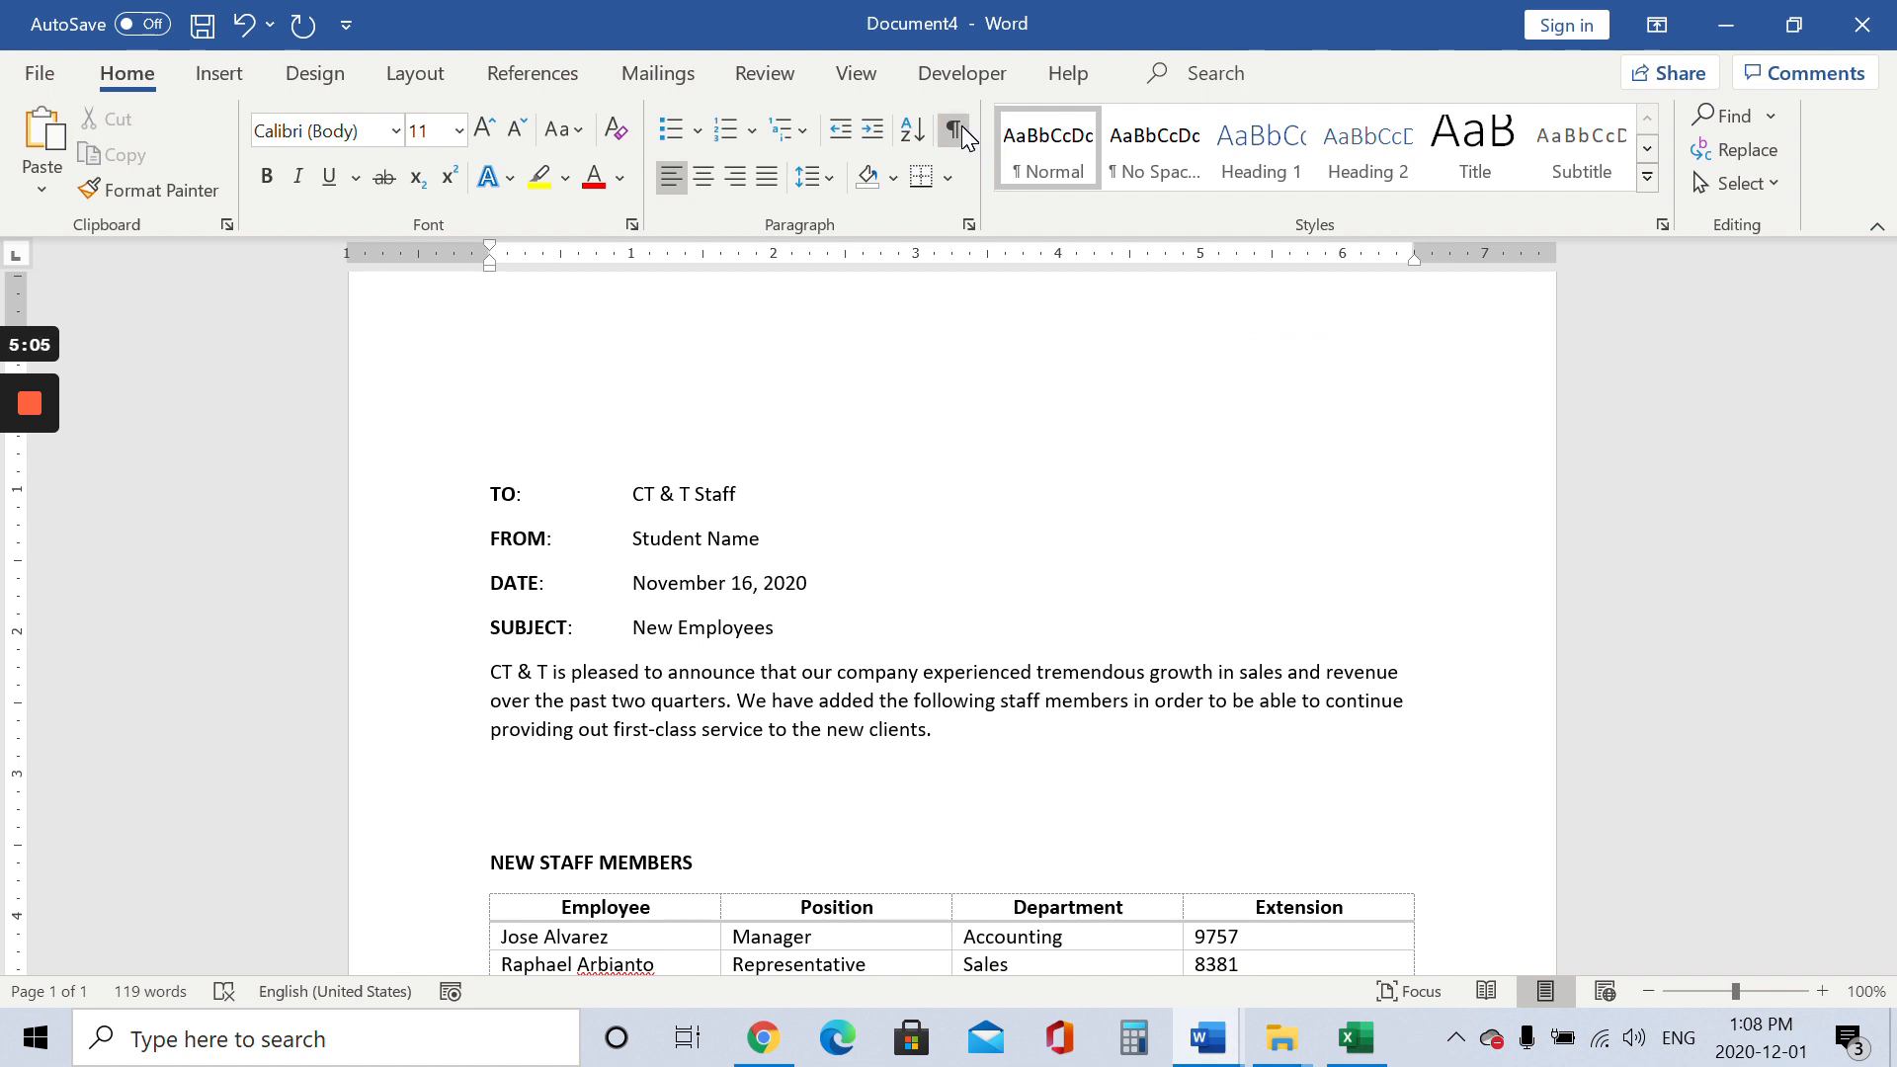
click(955, 129)
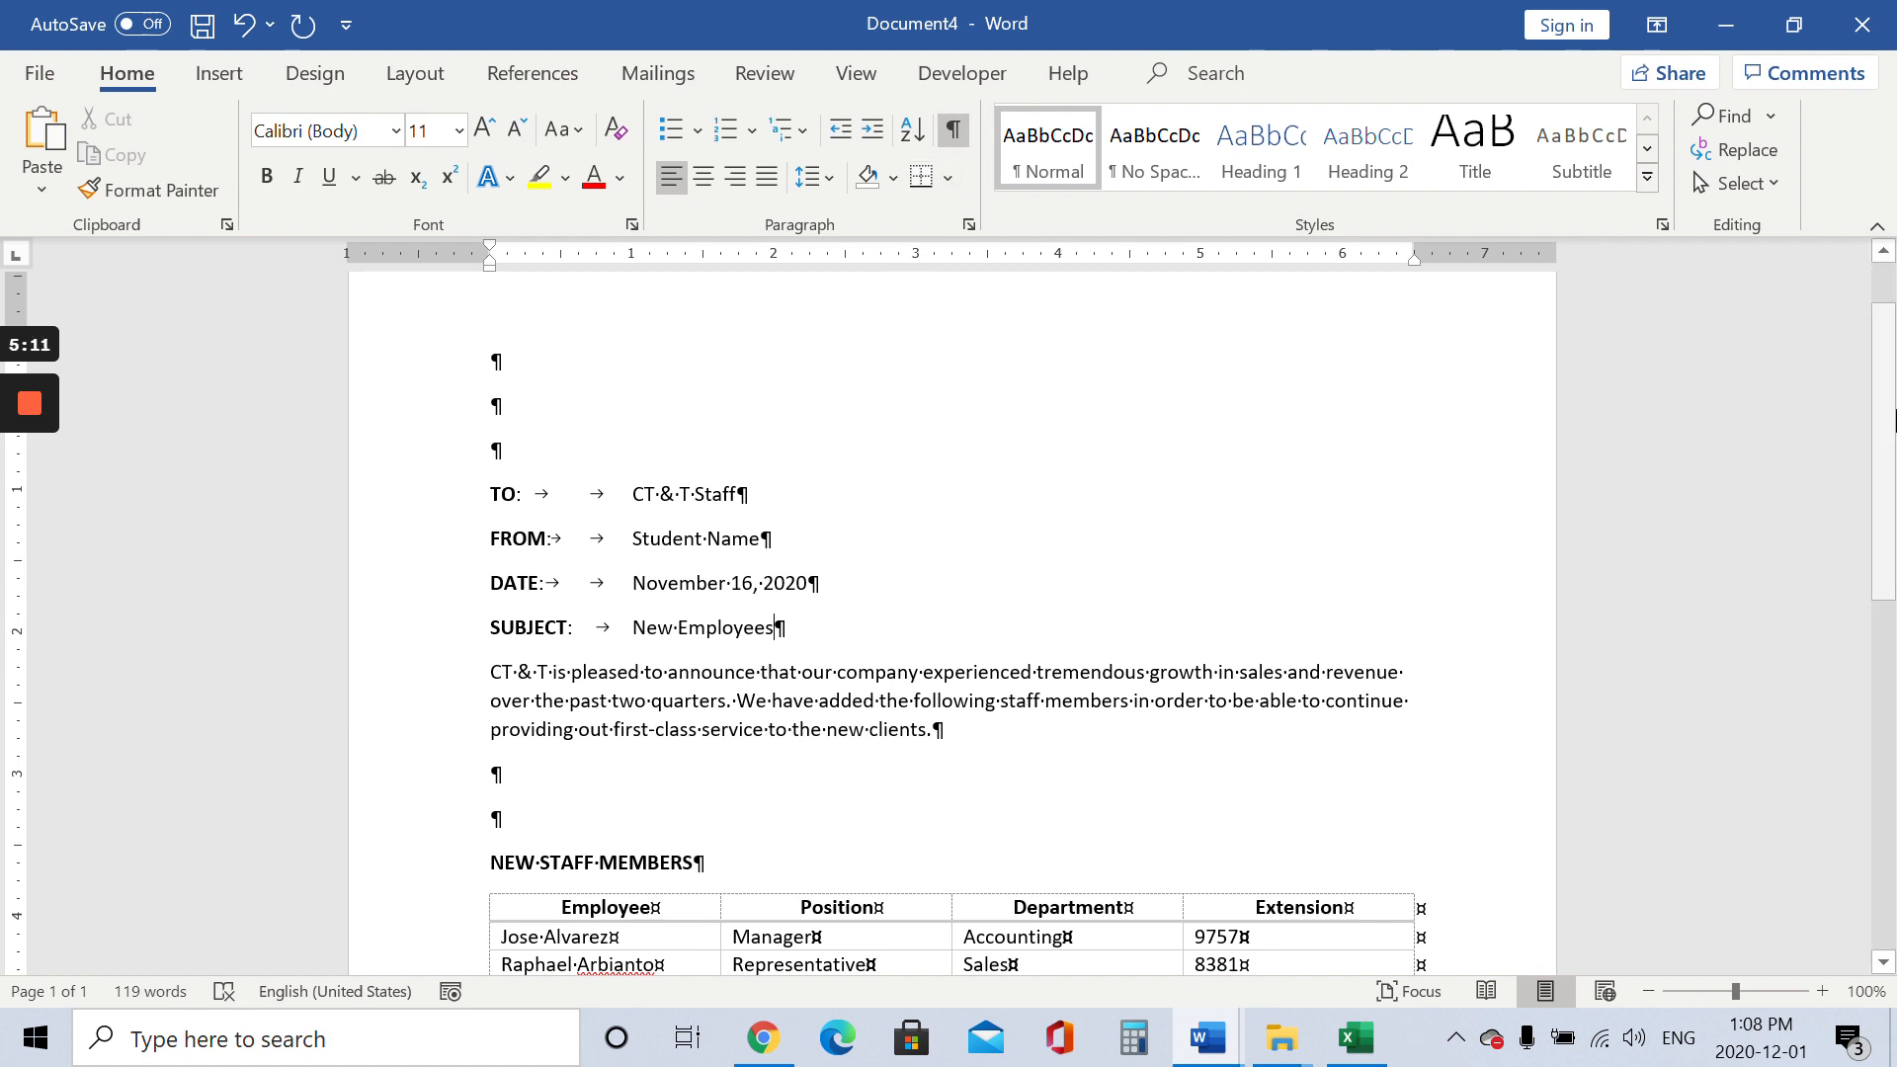
Delete the spaces inserted in front of the "NEW STAFF MEMBERS" heading
drag(1893, 420, 1893, 478)
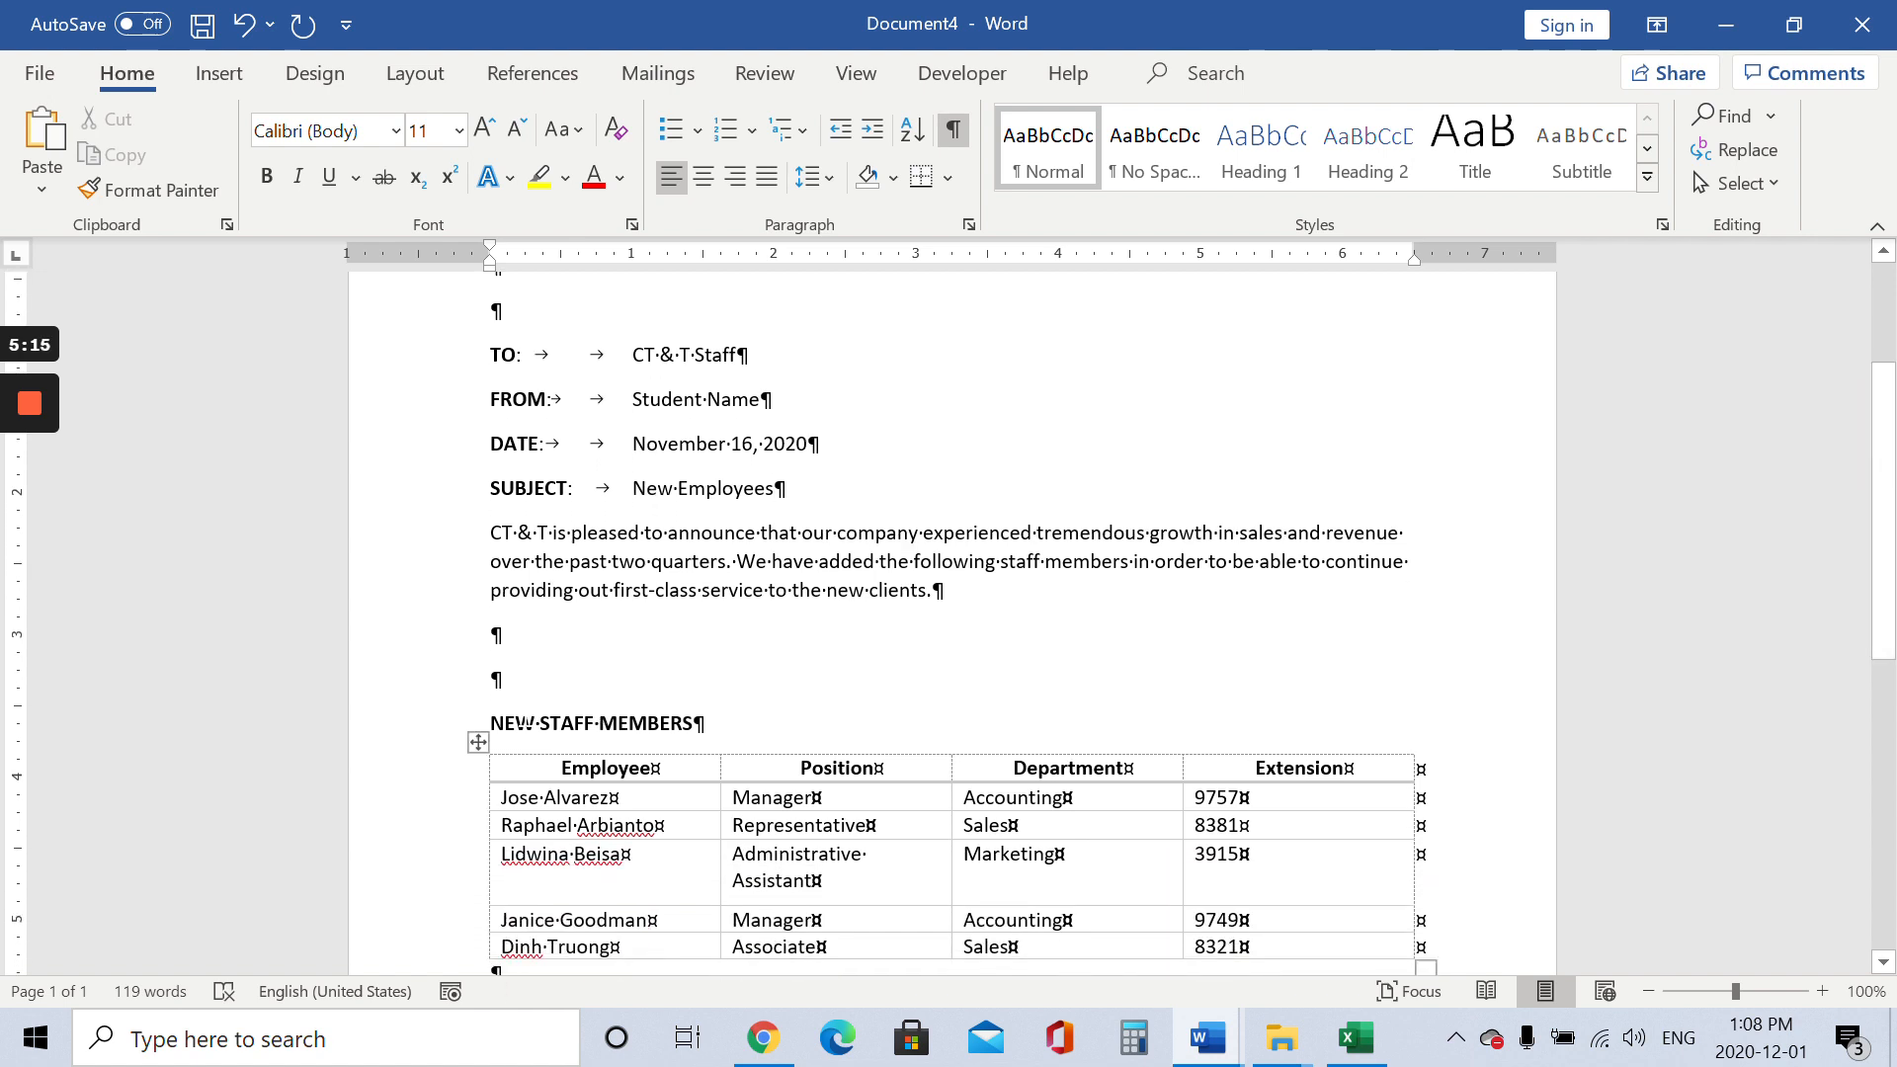
click(490, 722)
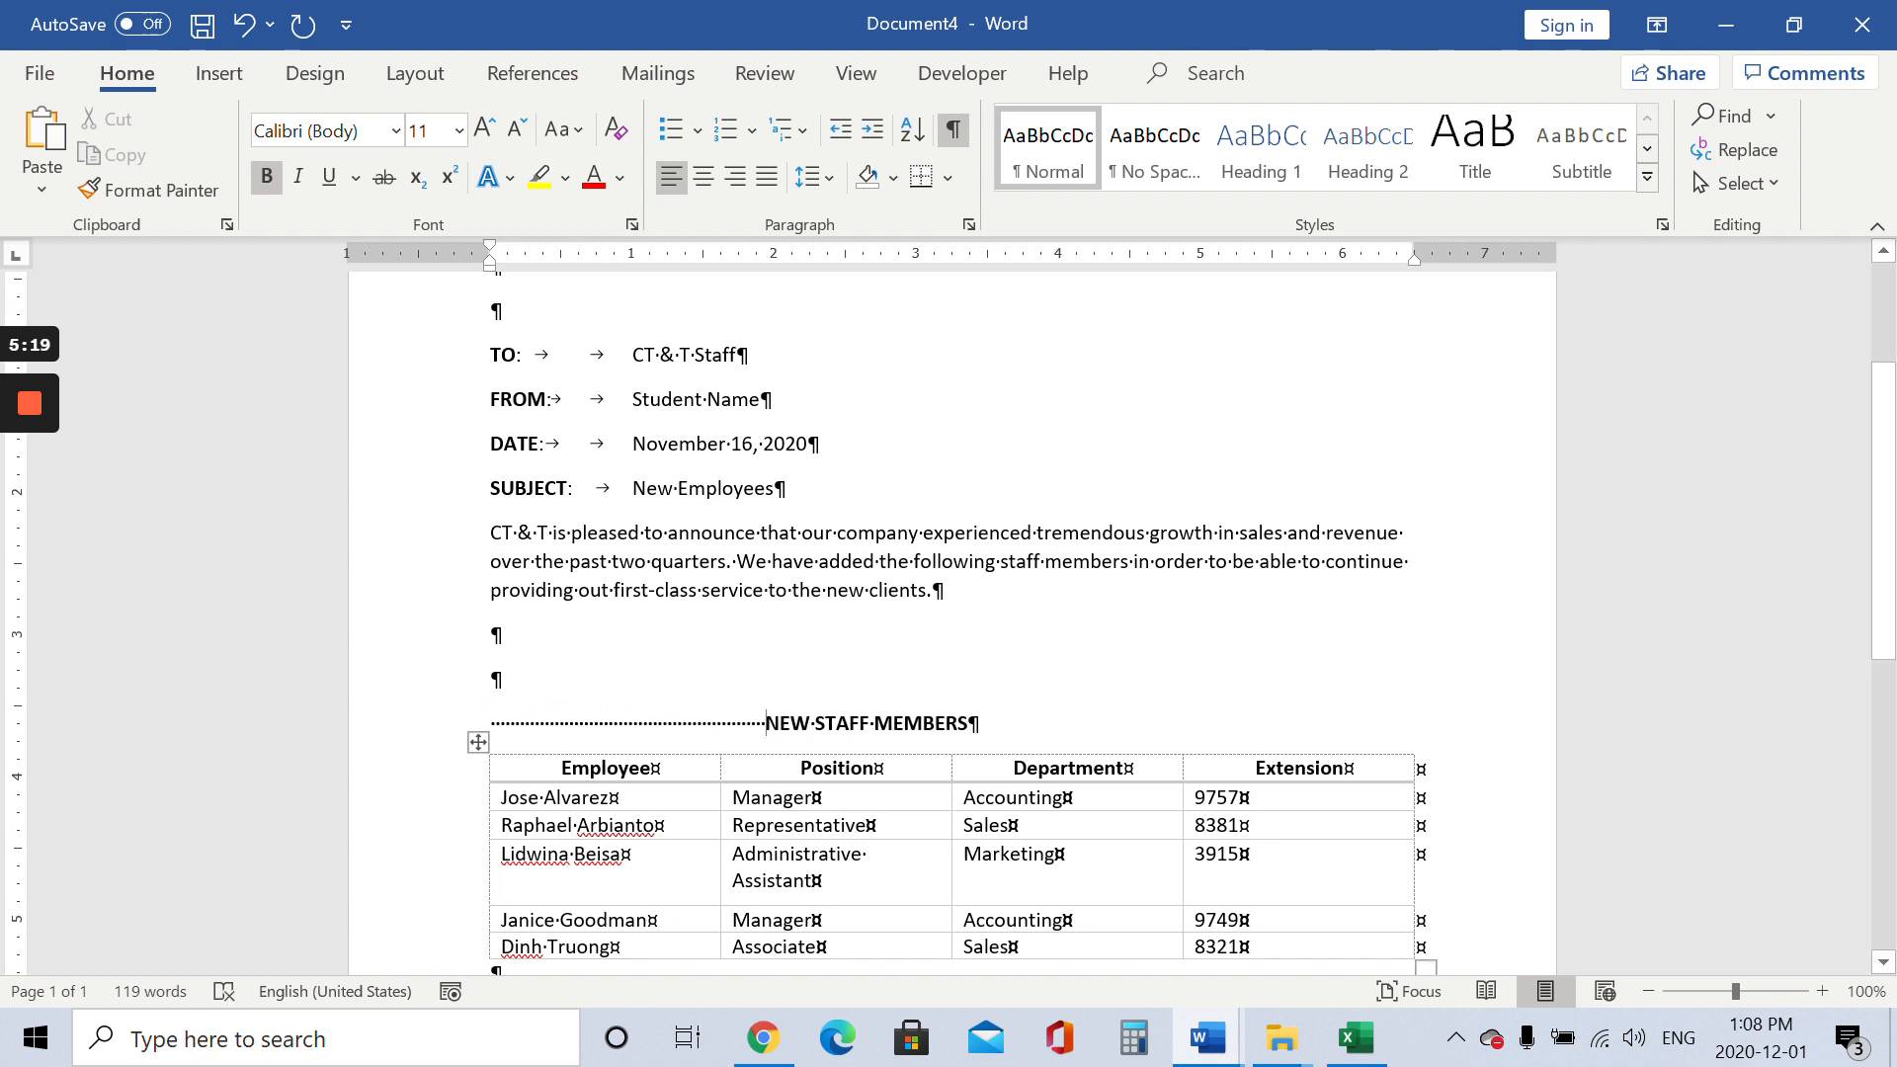
key(BackSpace)
key(BackSpace)
key(BackSpace)
key(BackSpace)
key(BackSpace)
key(BackSpace)
key(BackSpace)
key(BackSpace)
key(BackSpace)
key(BackSpace)
key(BackSpace)
key(BackSpace)
key(BackSpace)
key(BackSpace)
key(BackSpace)
key(BackSpace)
key(BackSpace)
key(BackSpace)
key(BackSpace)
key(BackSpace)
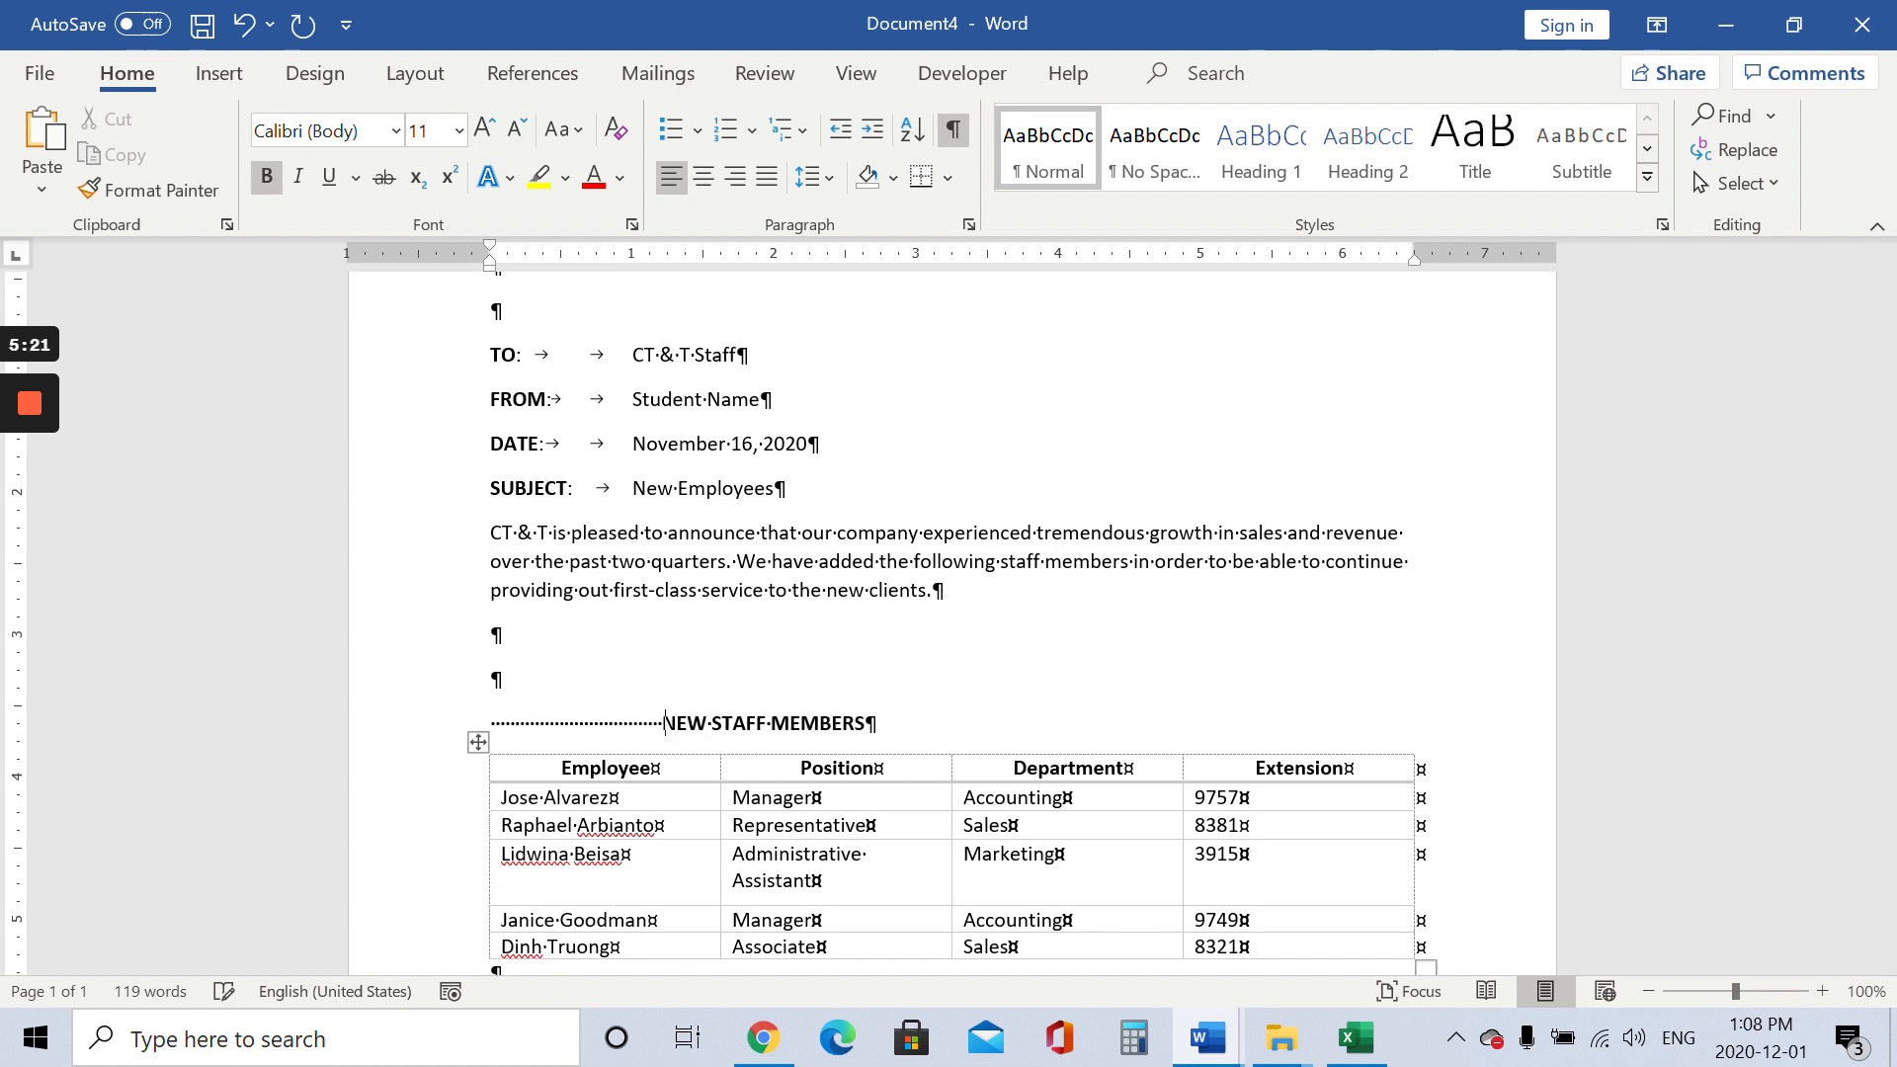
key(BackSpace)
key(BackSpace)
key(BackSpace)
key(BackSpace)
key(BackSpace)
key(BackSpace)
key(BackSpace)
key(BackSpace)
key(BackSpace)
key(BackSpace)
key(BackSpace)
key(BackSpace)
key(BackSpace)
key(BackSpace)
key(BackSpace)
key(BackSpace)
key(BackSpace)
key(BackSpace)
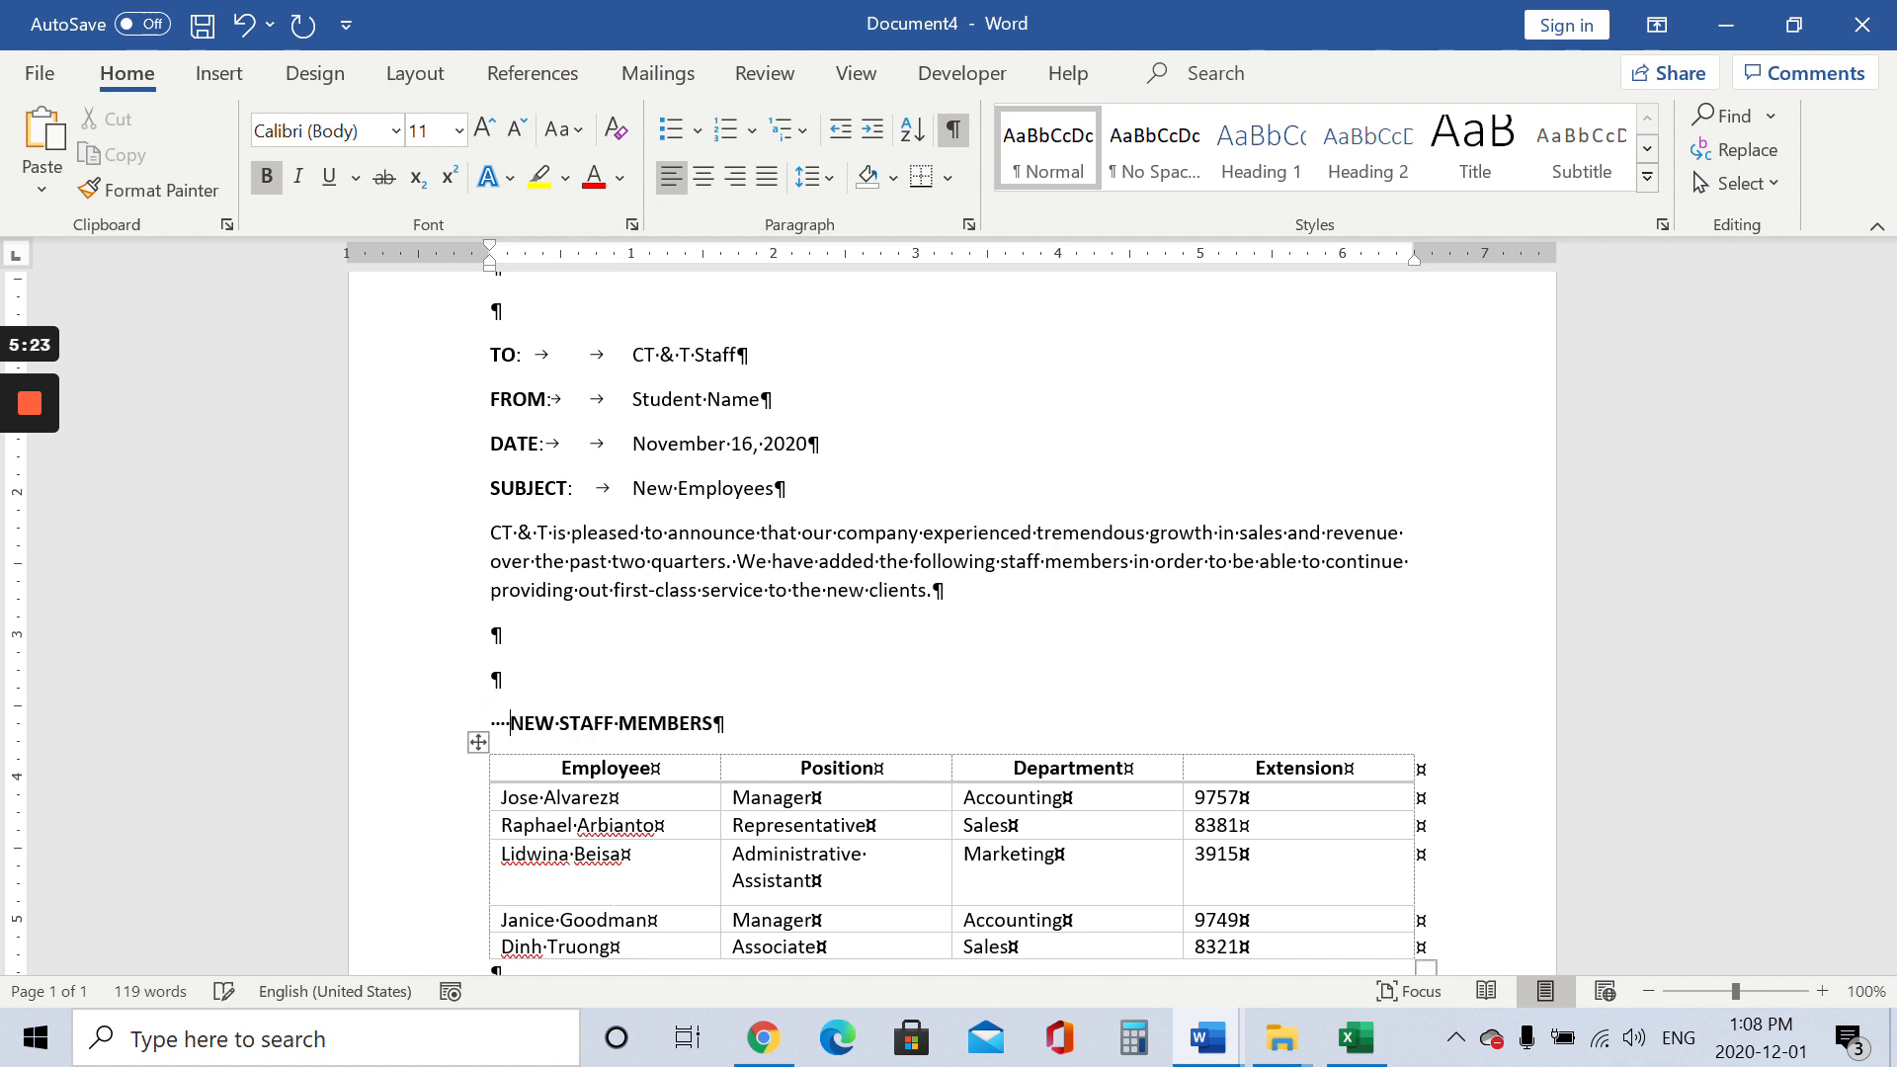
key(BackSpace)
key(BackSpace)
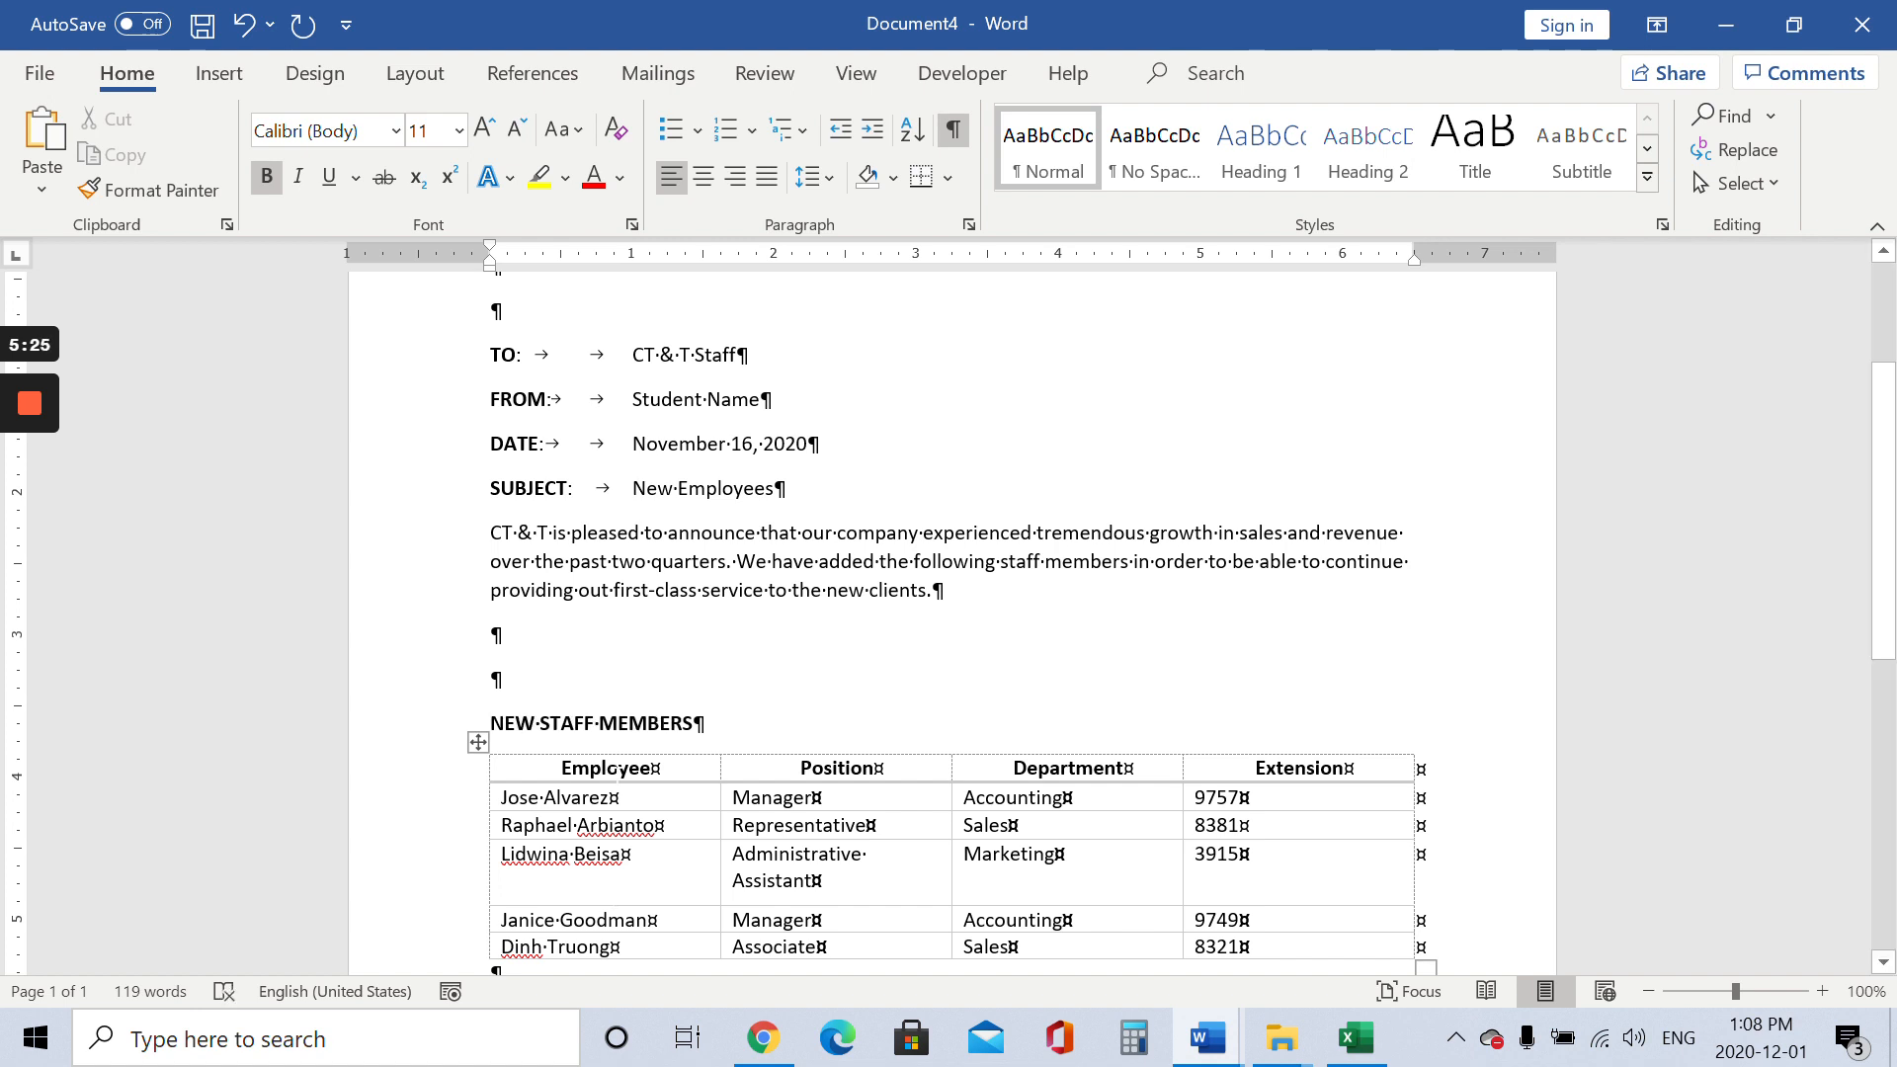
Delete the two blank lines between the first body paragraph and the "NEW STAFF MEMBERS" heading
click(542, 687)
drag(1885, 443, 1879, 394)
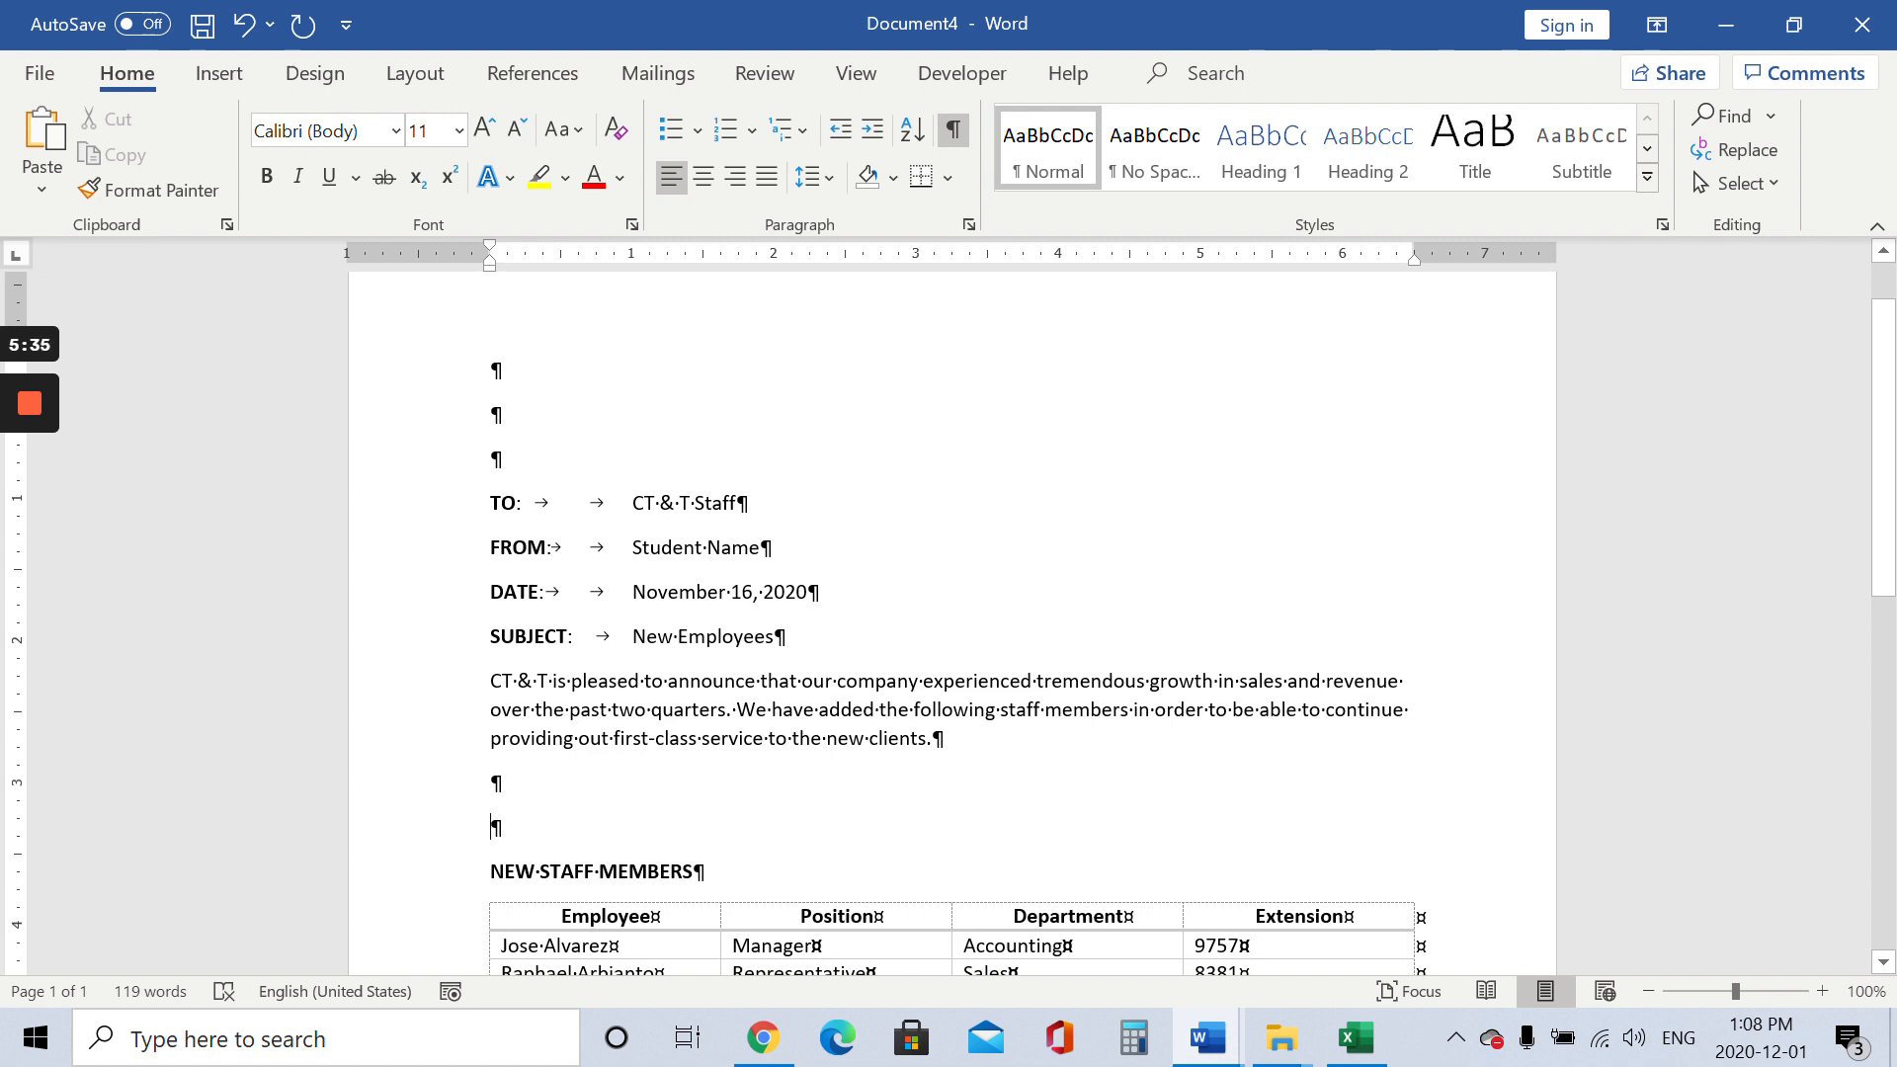
scroll(1882, 455, down, 3)
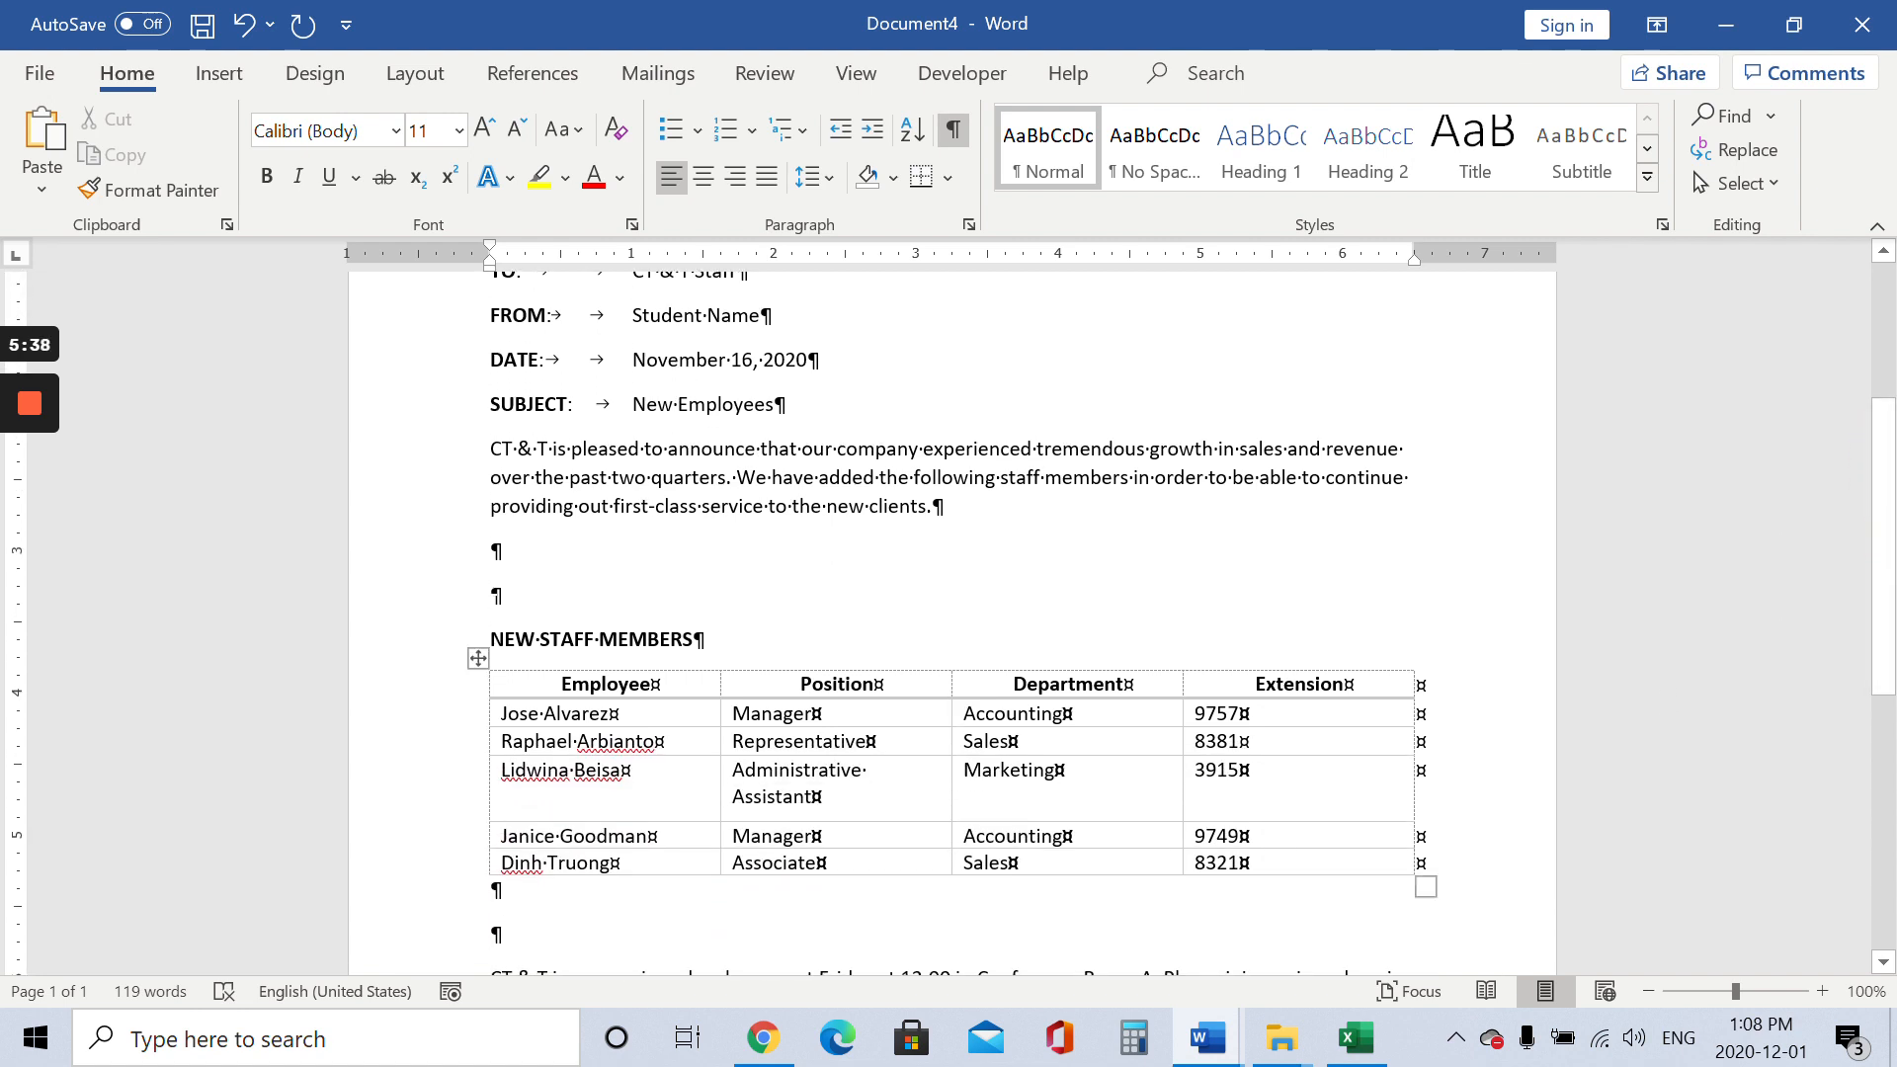
click(488, 550)
key(Delete)
key(Delete)
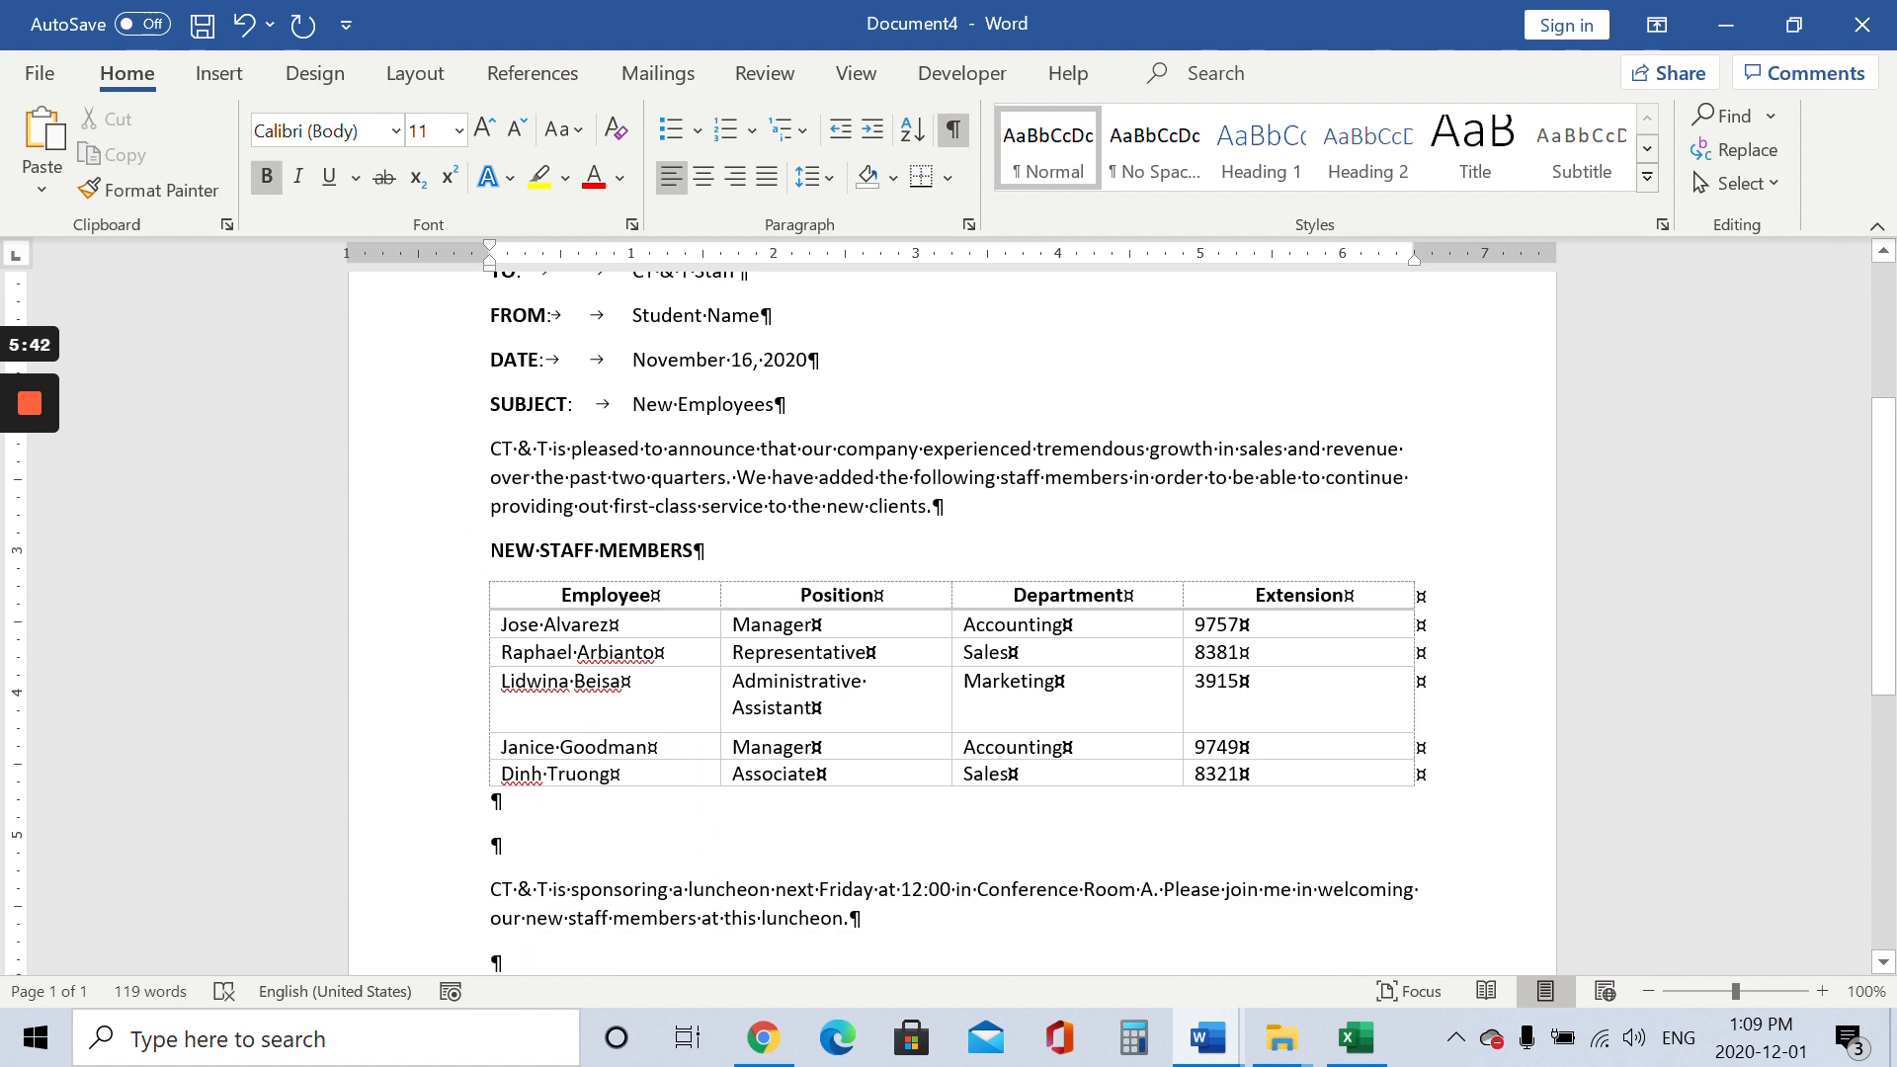
Set the "NEW STAFF MEMBERS" heading to 14-point text and center it
drag(490, 549, 733, 547)
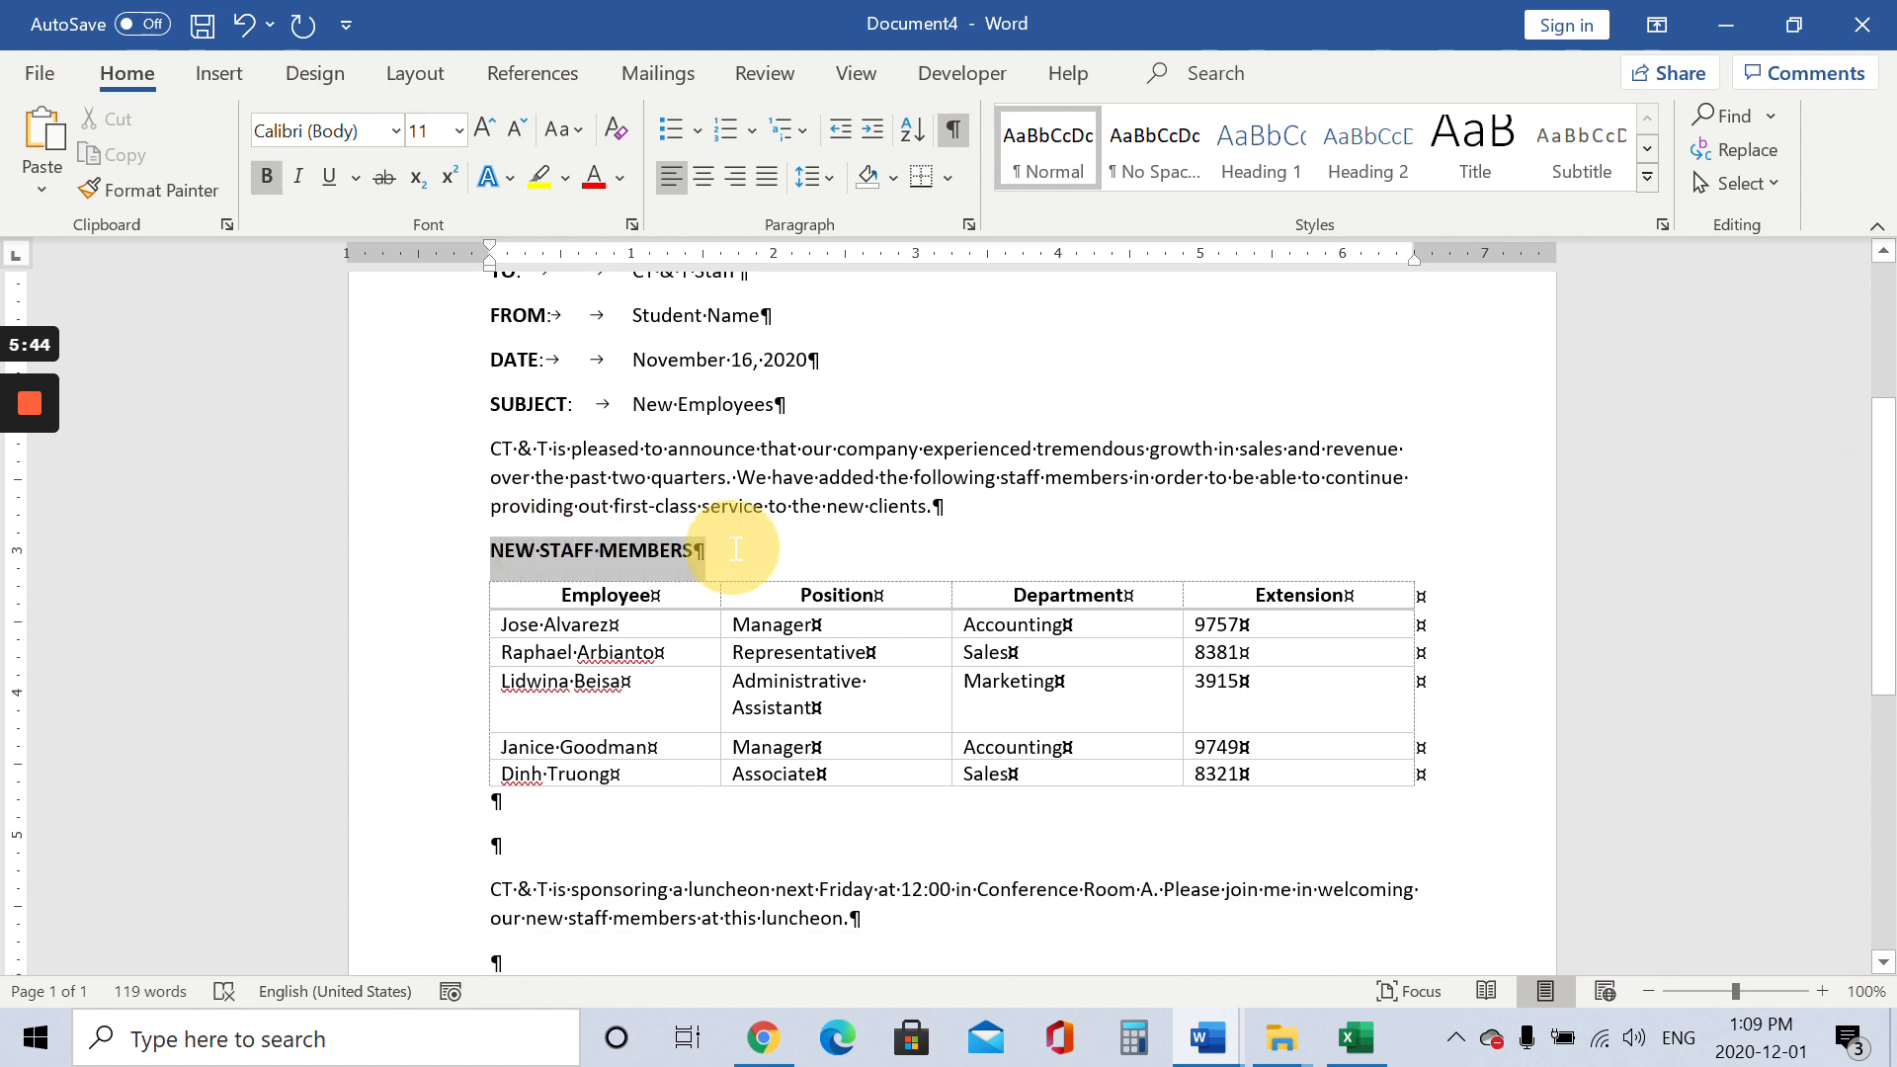
click(460, 131)
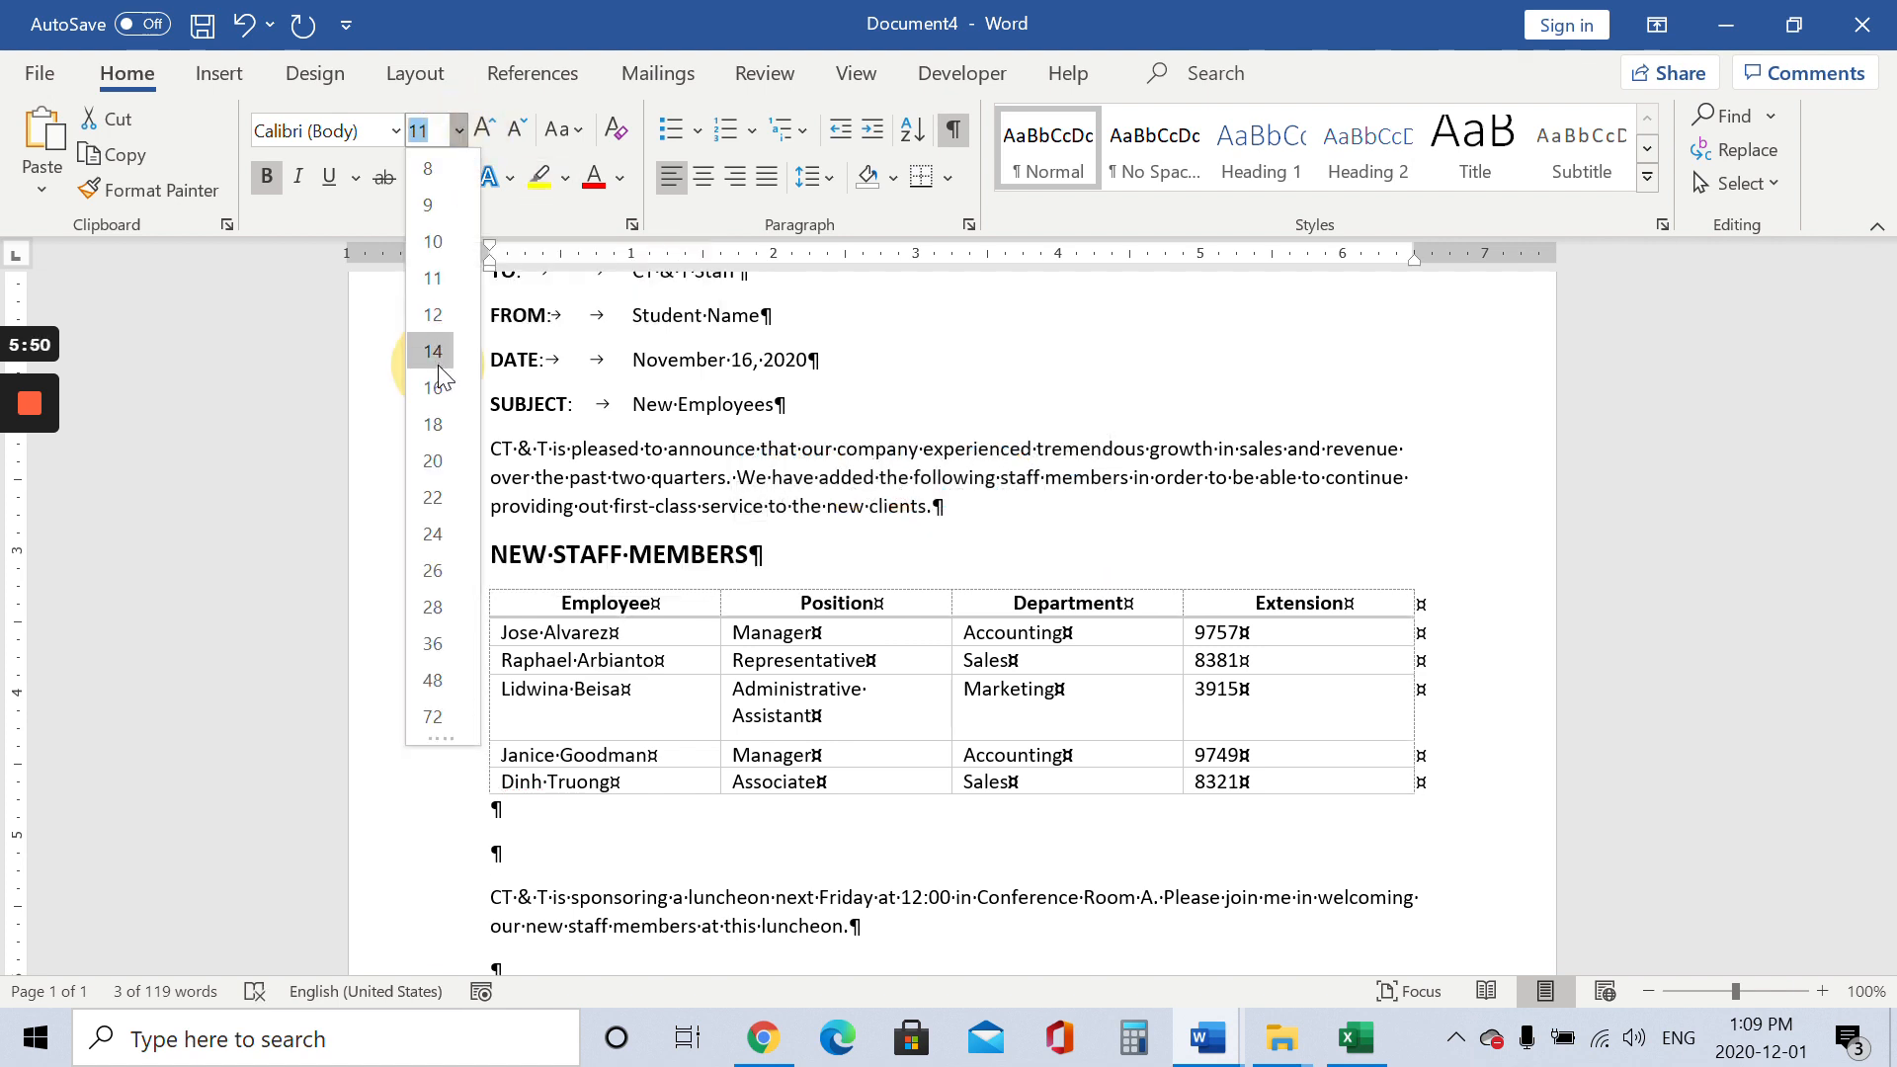
click(437, 364)
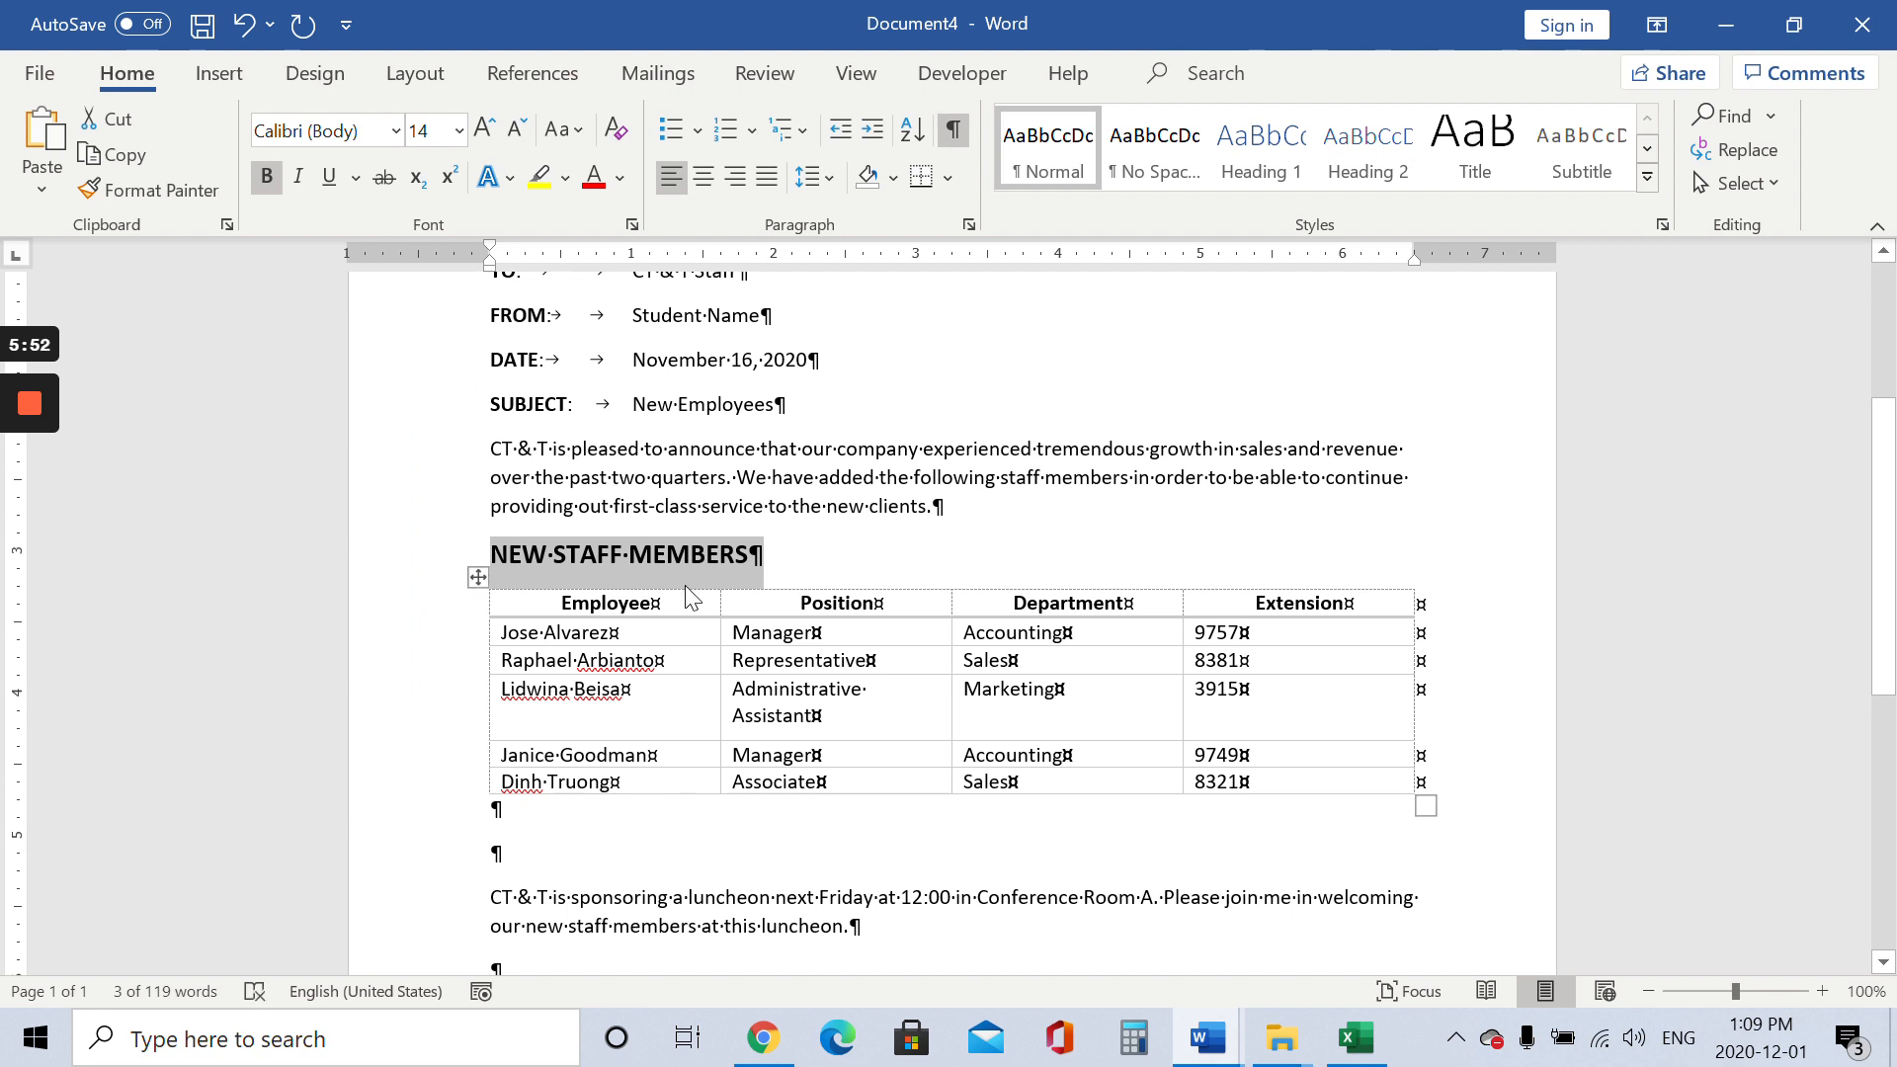
click(704, 177)
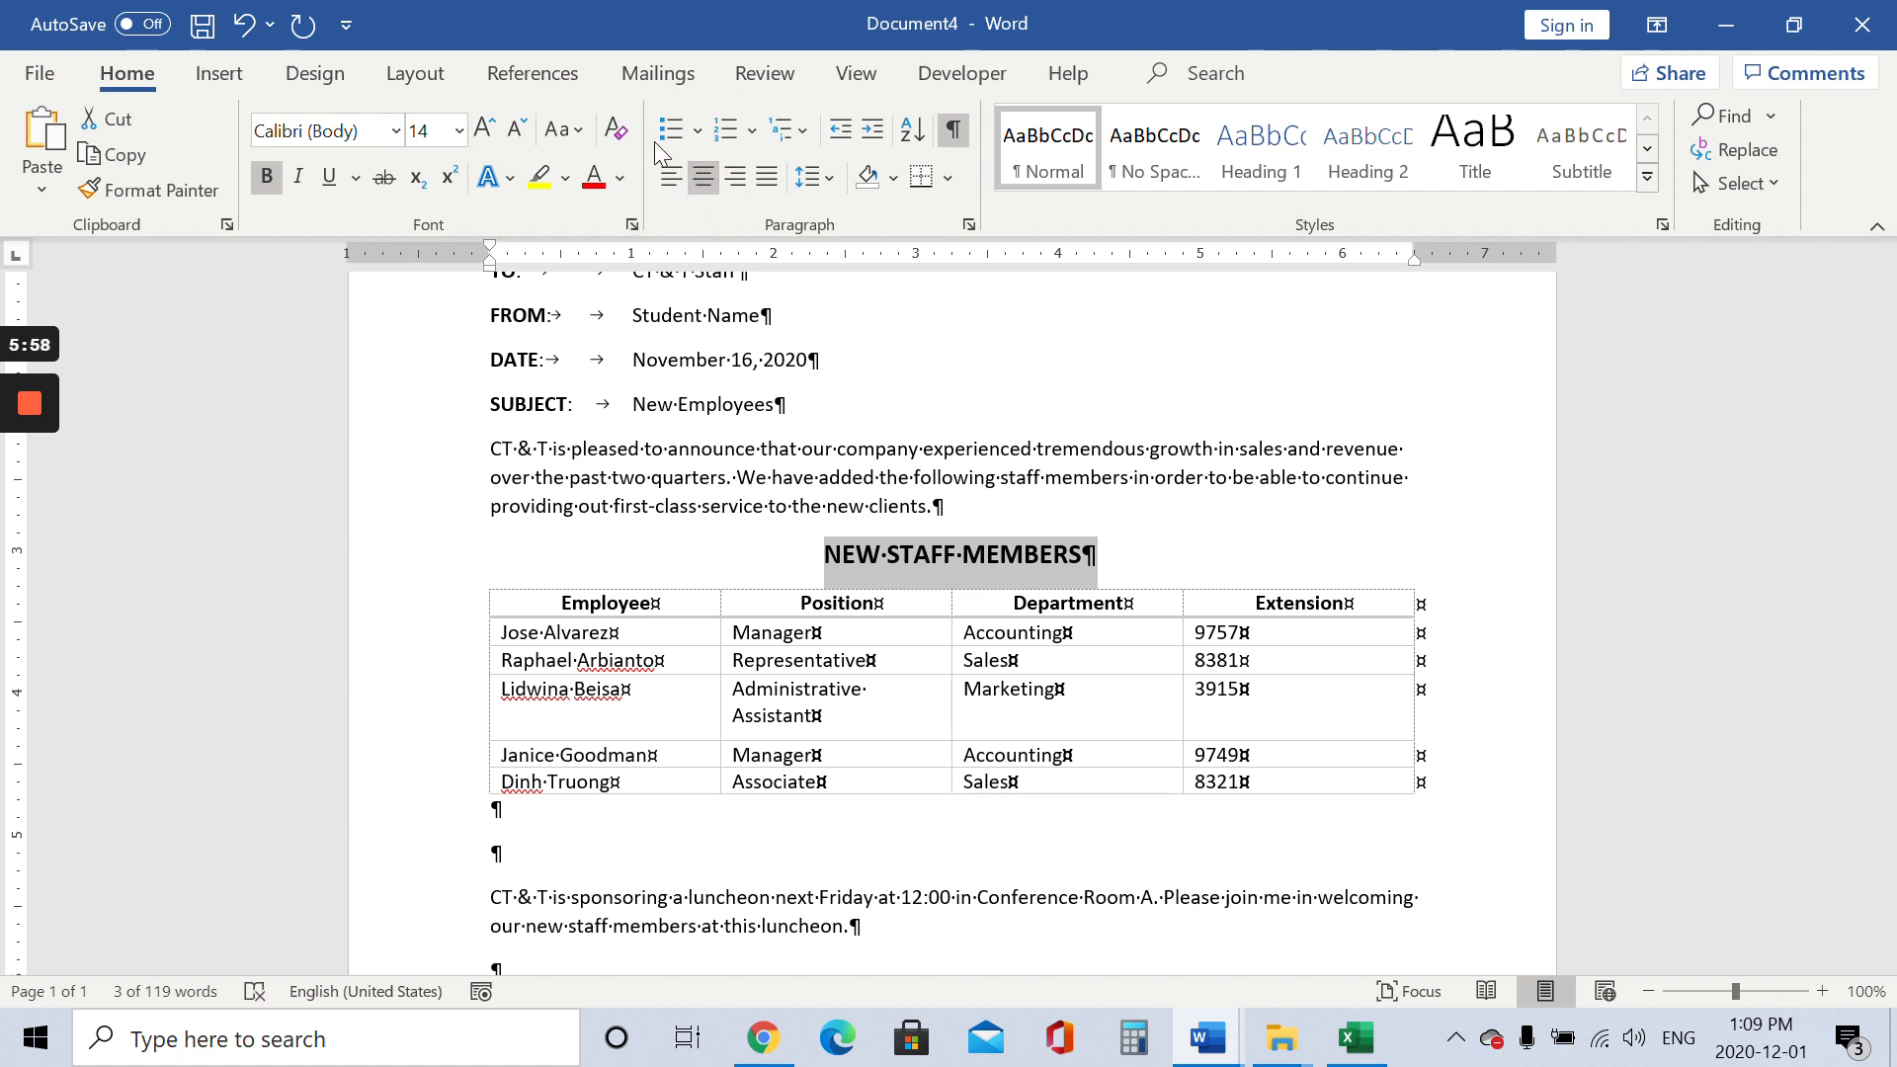
Reduce the two blank lines between the staff table and the luncheon paragraph to one
drag(1886, 465, 1887, 484)
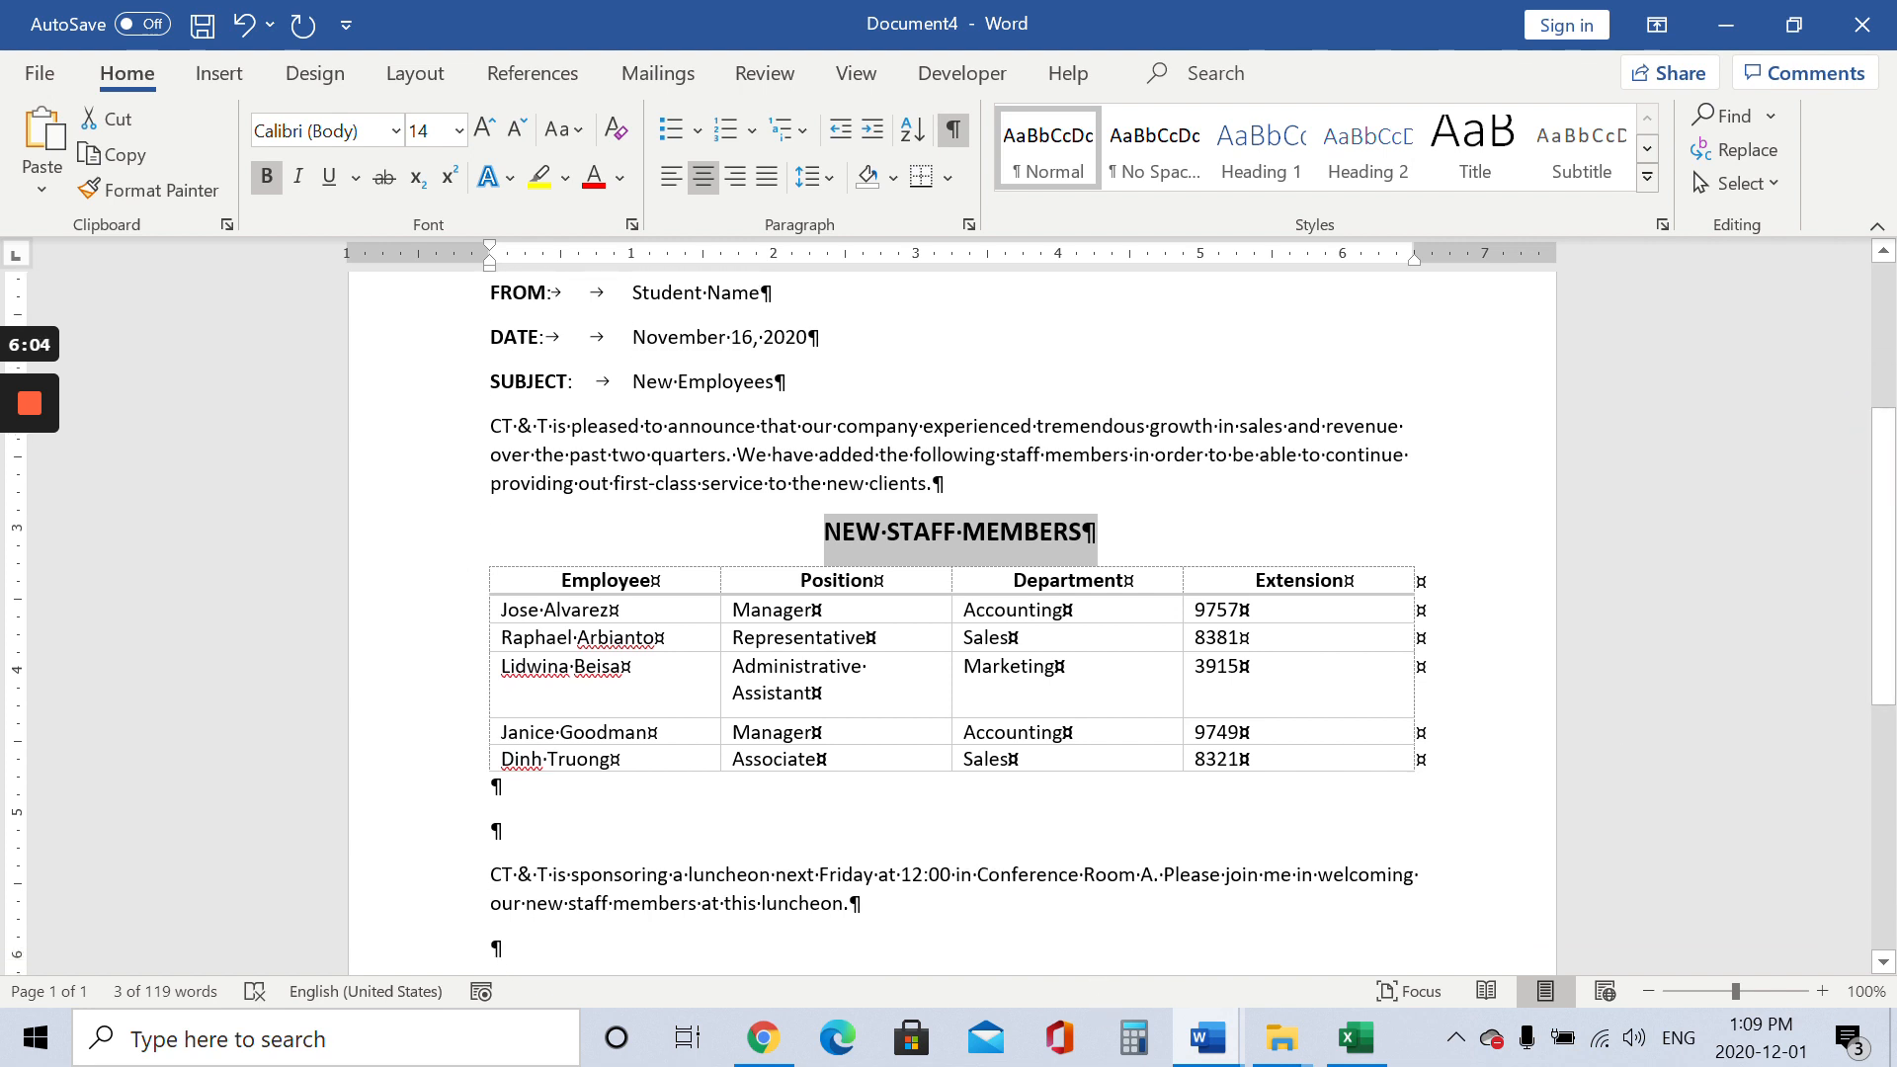
drag(1892, 491, 1888, 556)
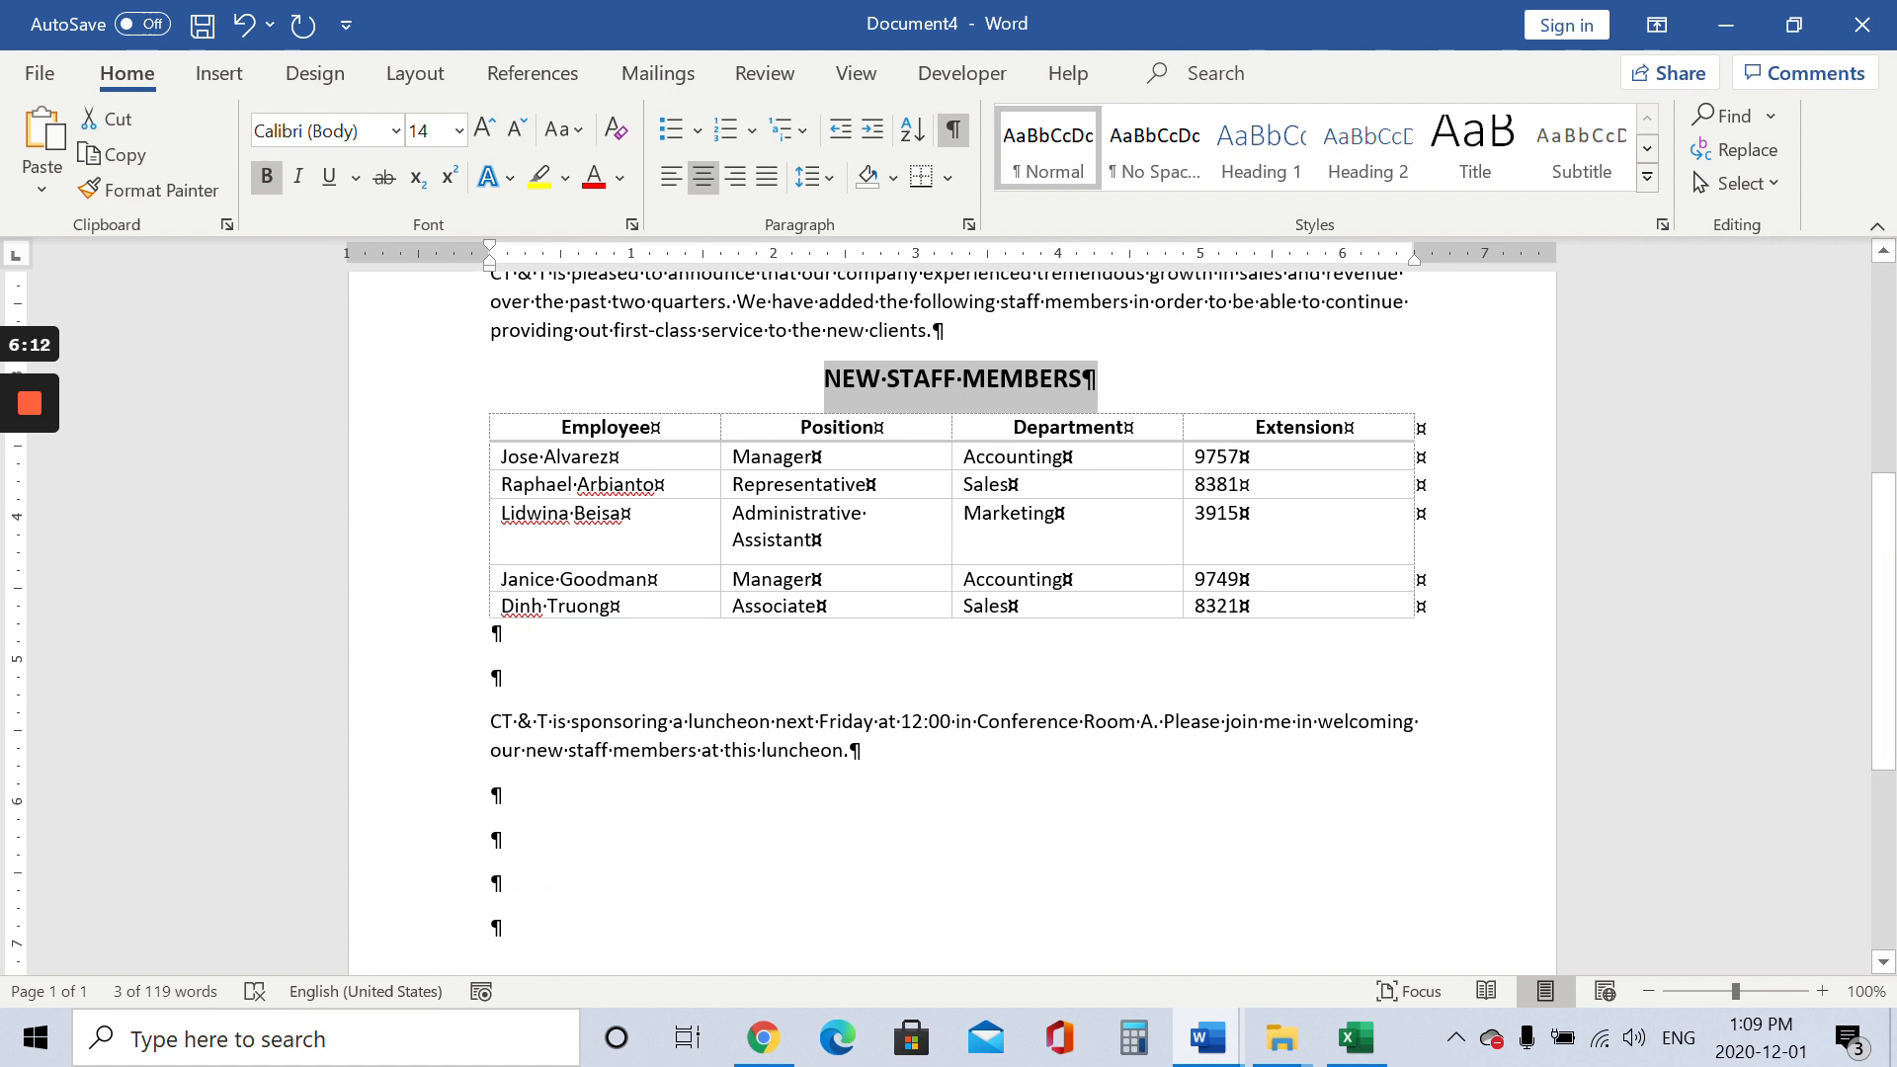
click(500, 631)
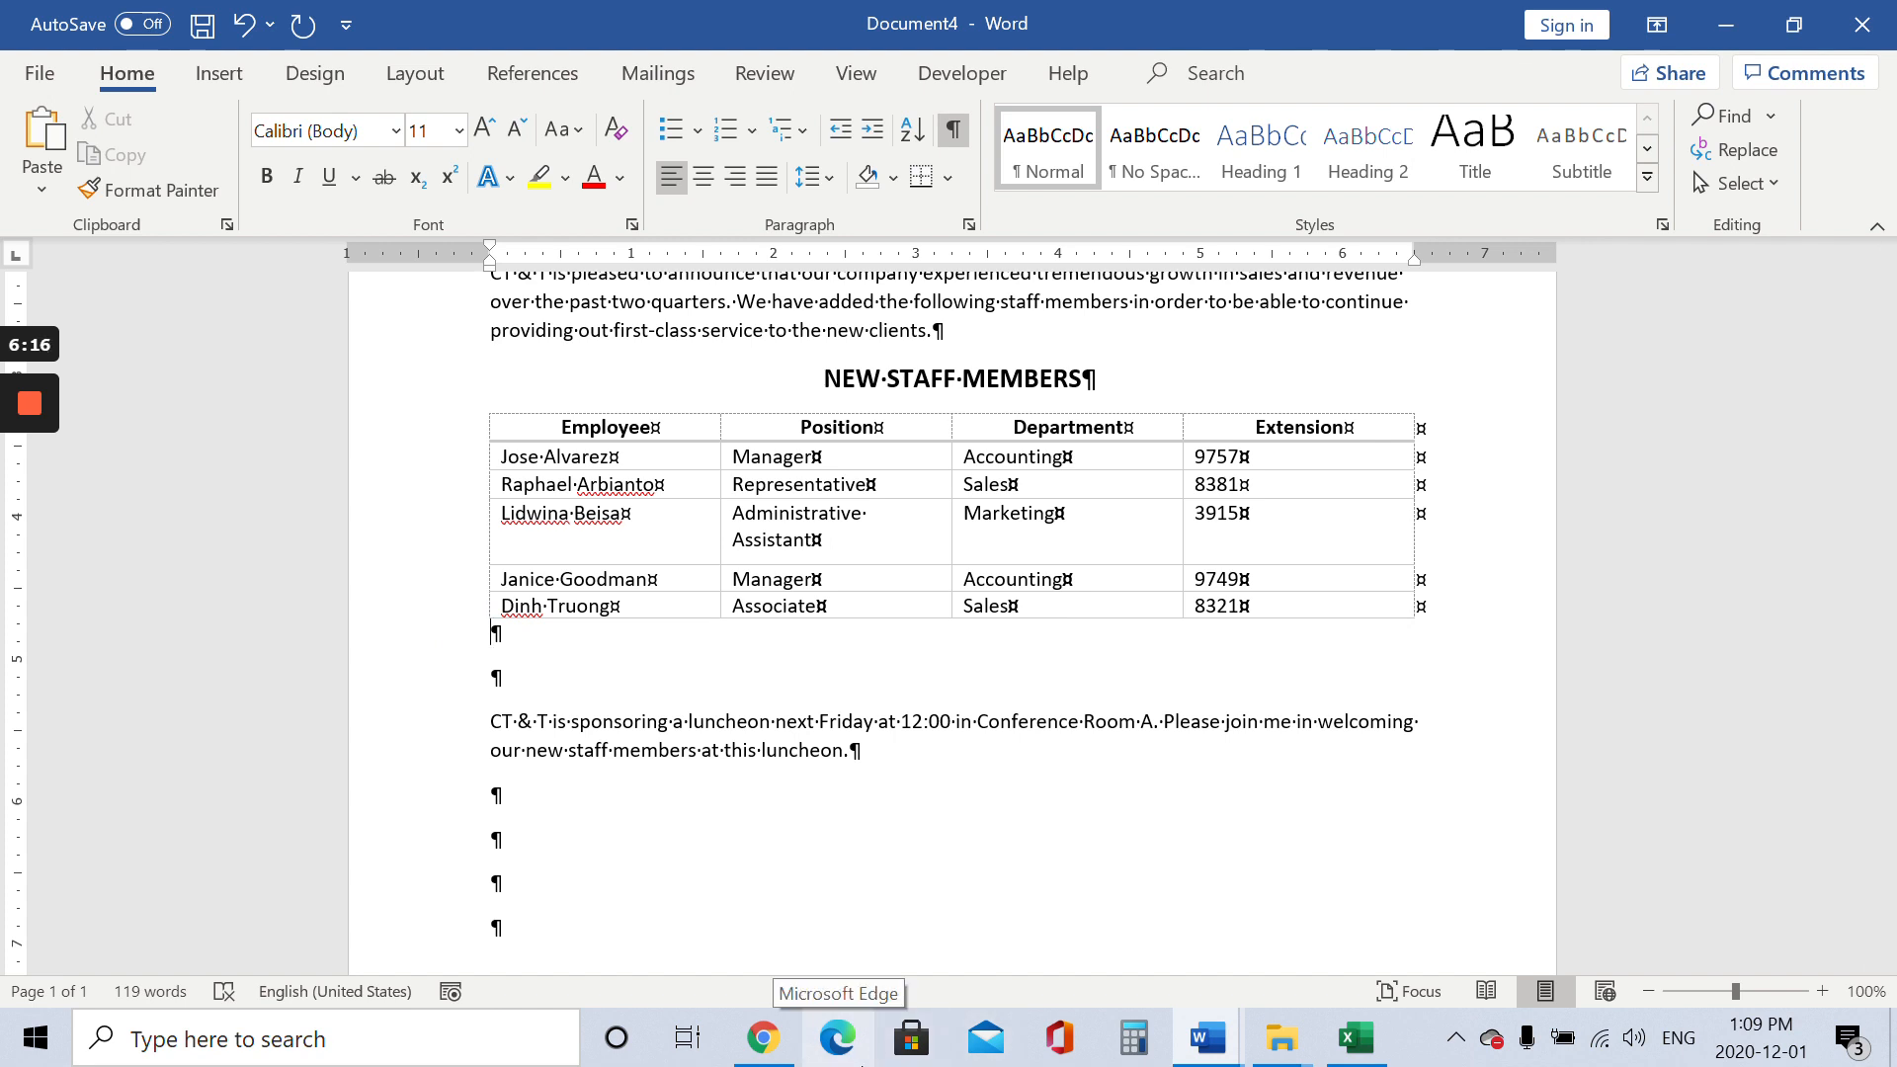
key(Delete)
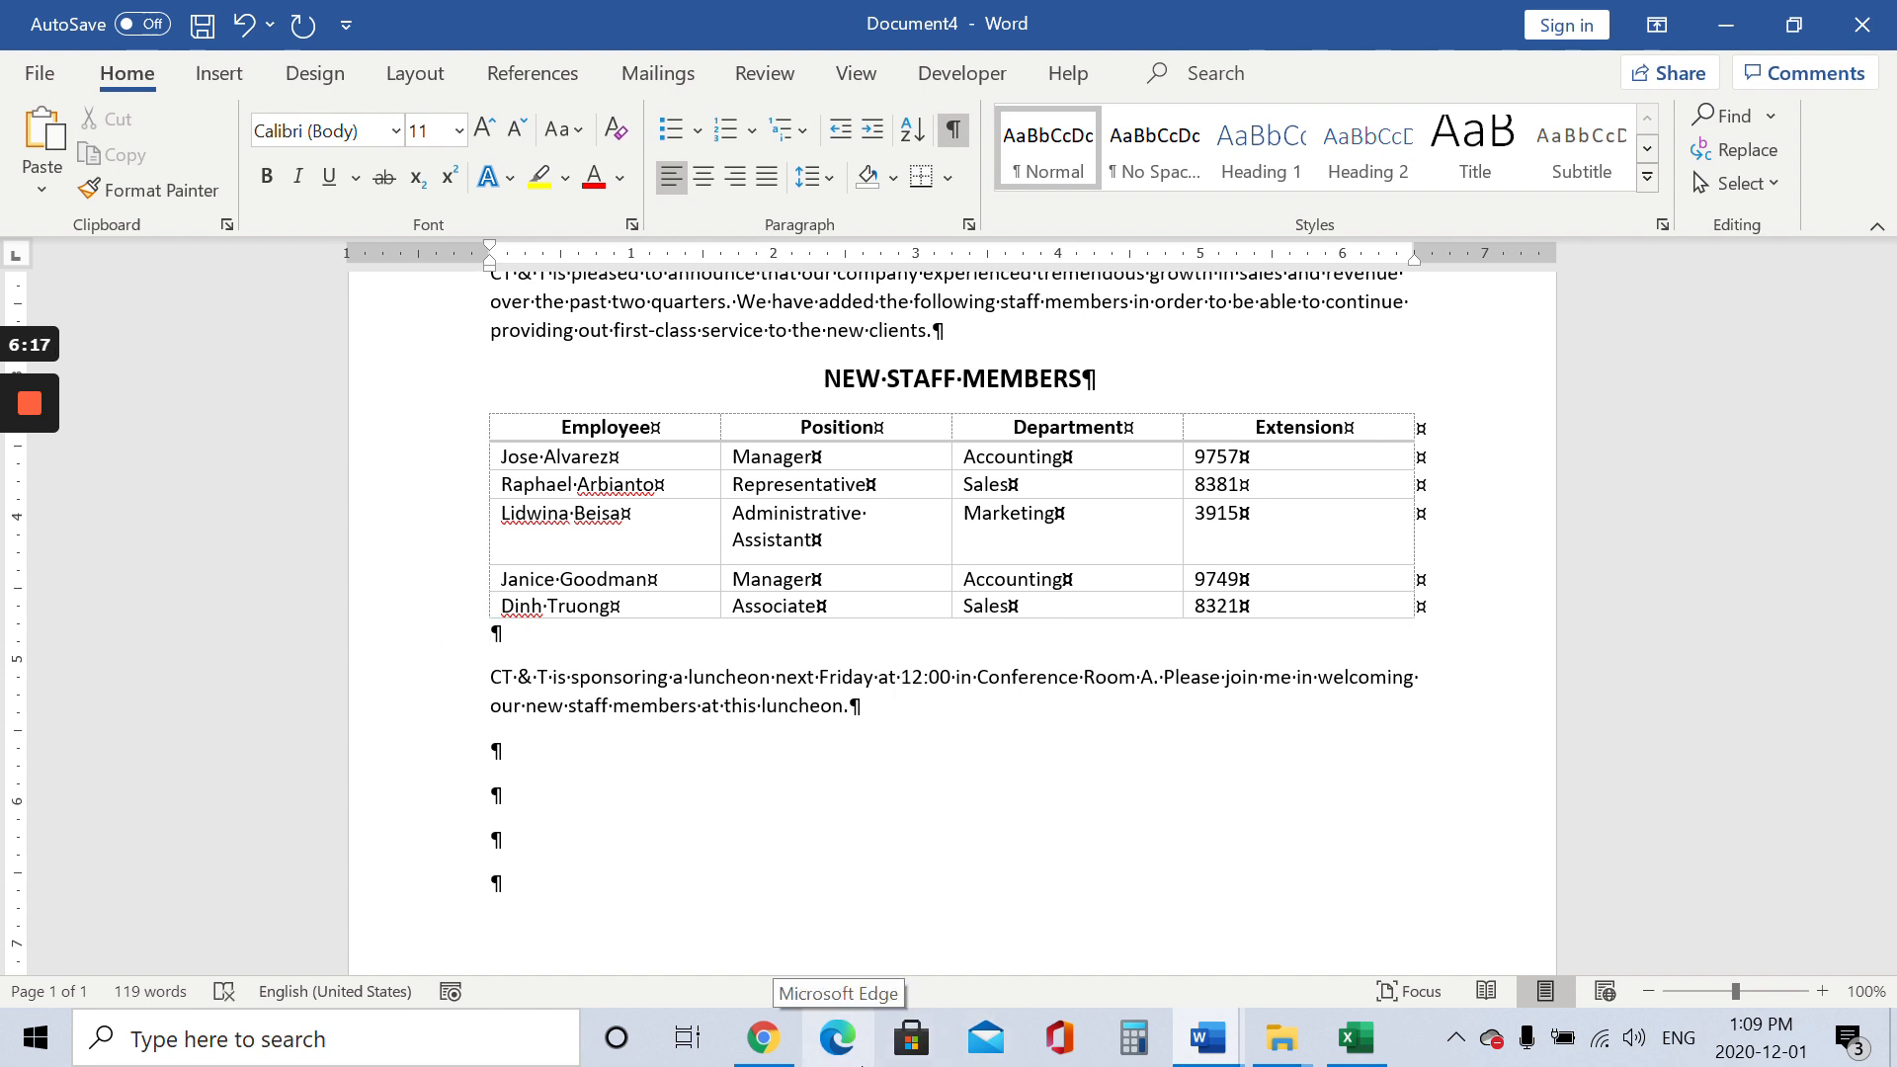
key(Delete)
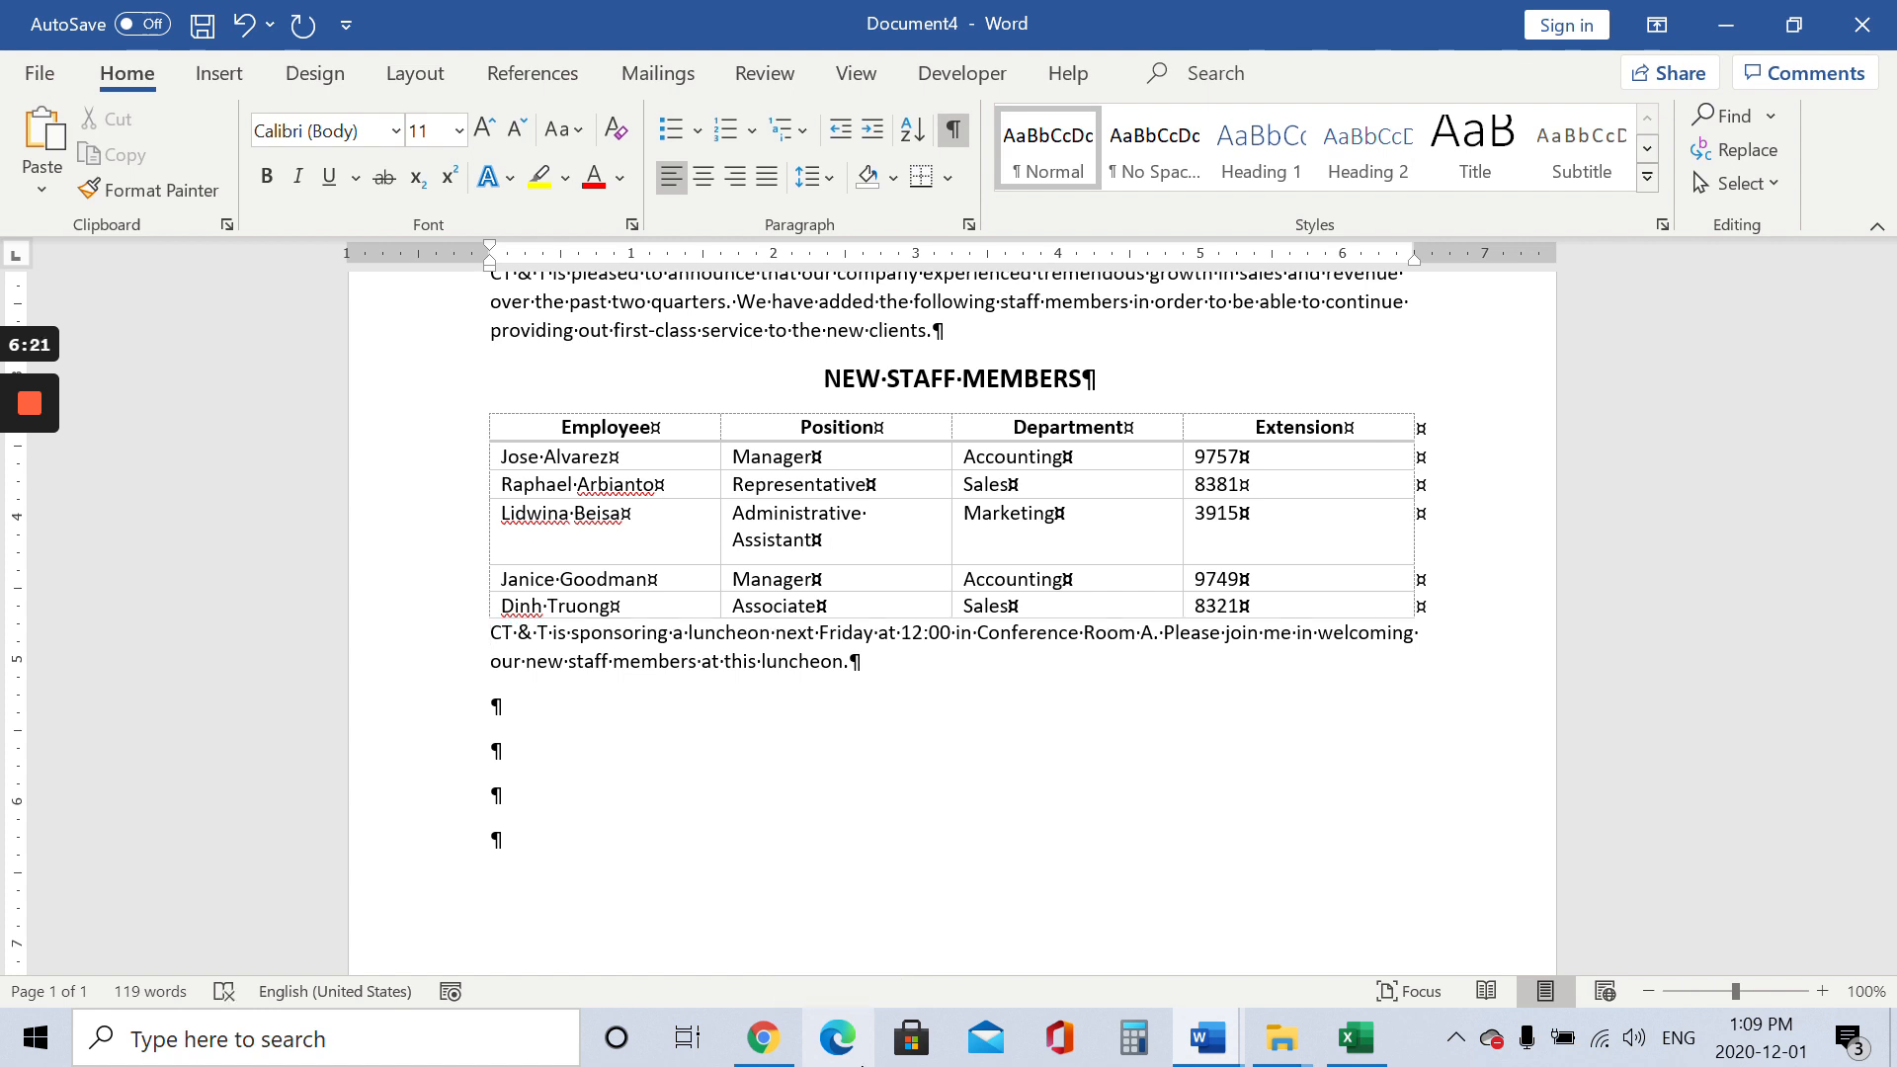
key(Return)
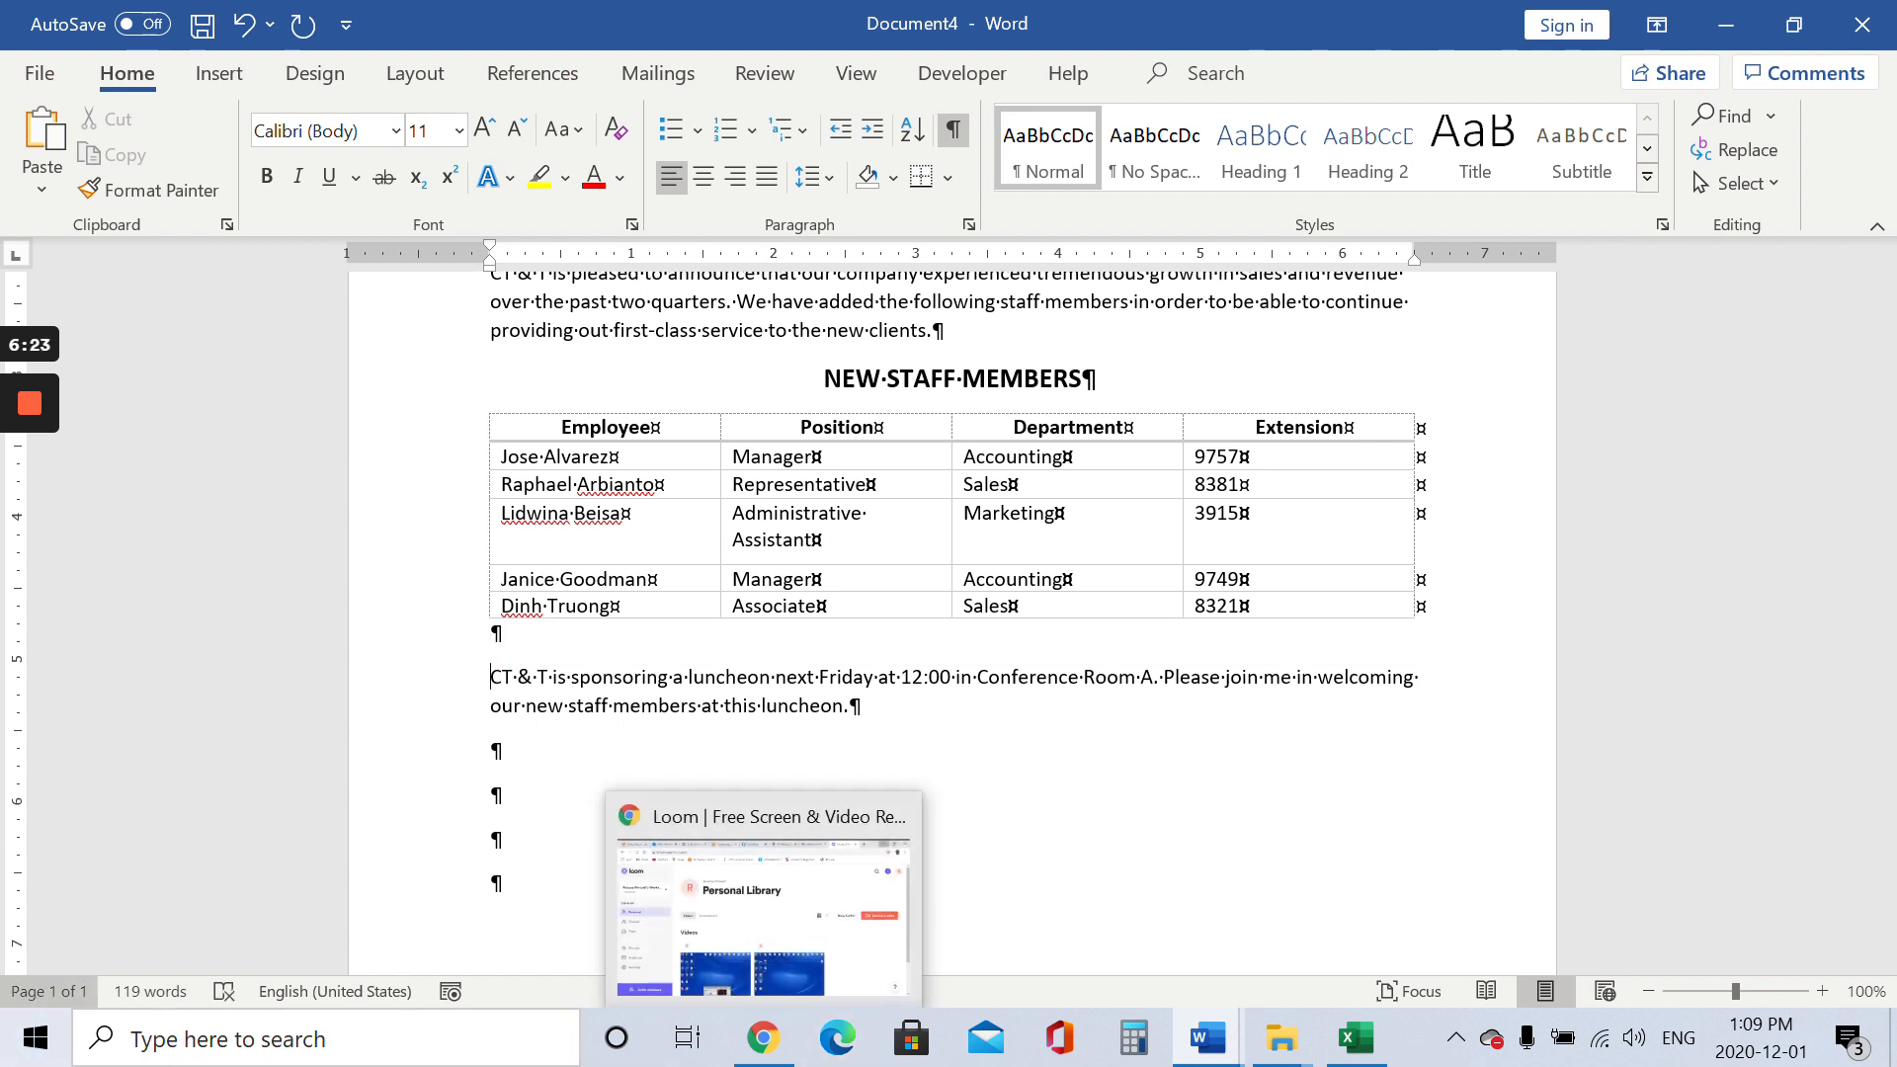
Delete the four blank lines after the luncheon paragraph at the end of the memo
scroll(1863, 635, down, 3)
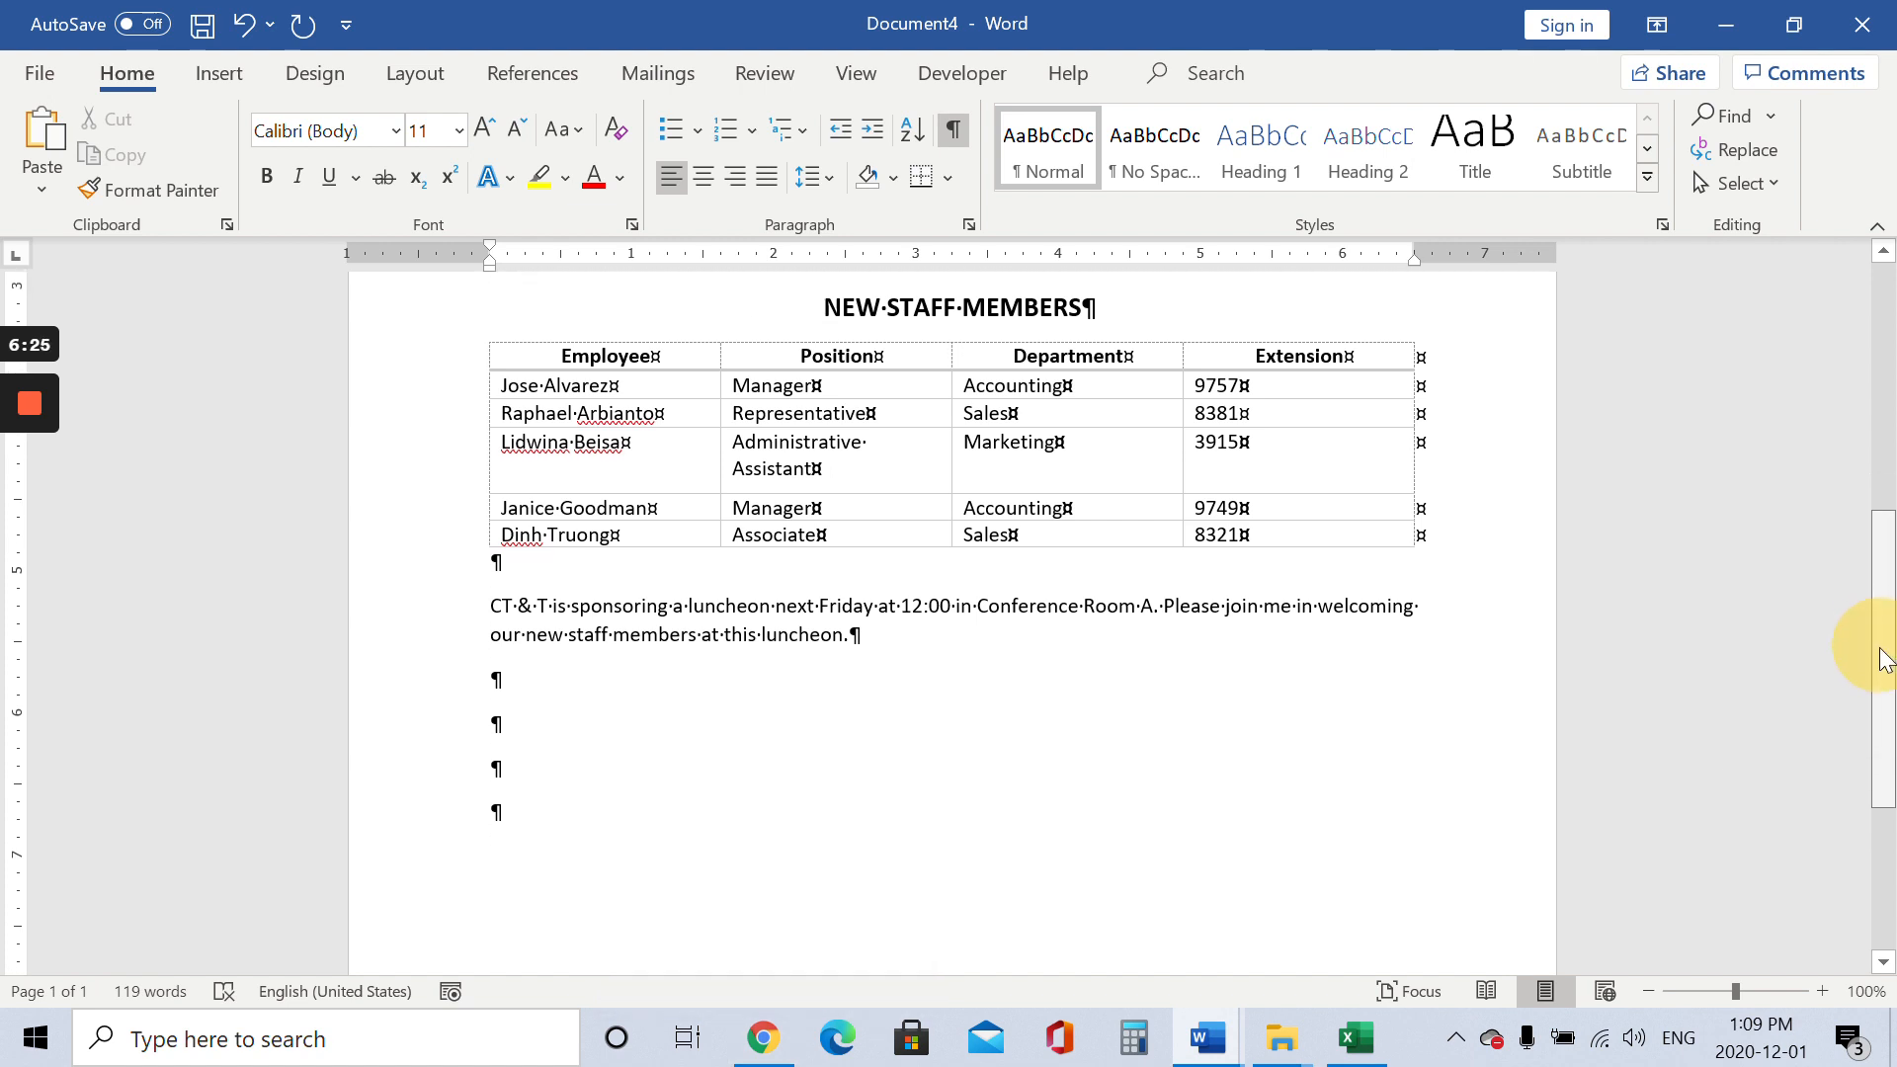
click(904, 540)
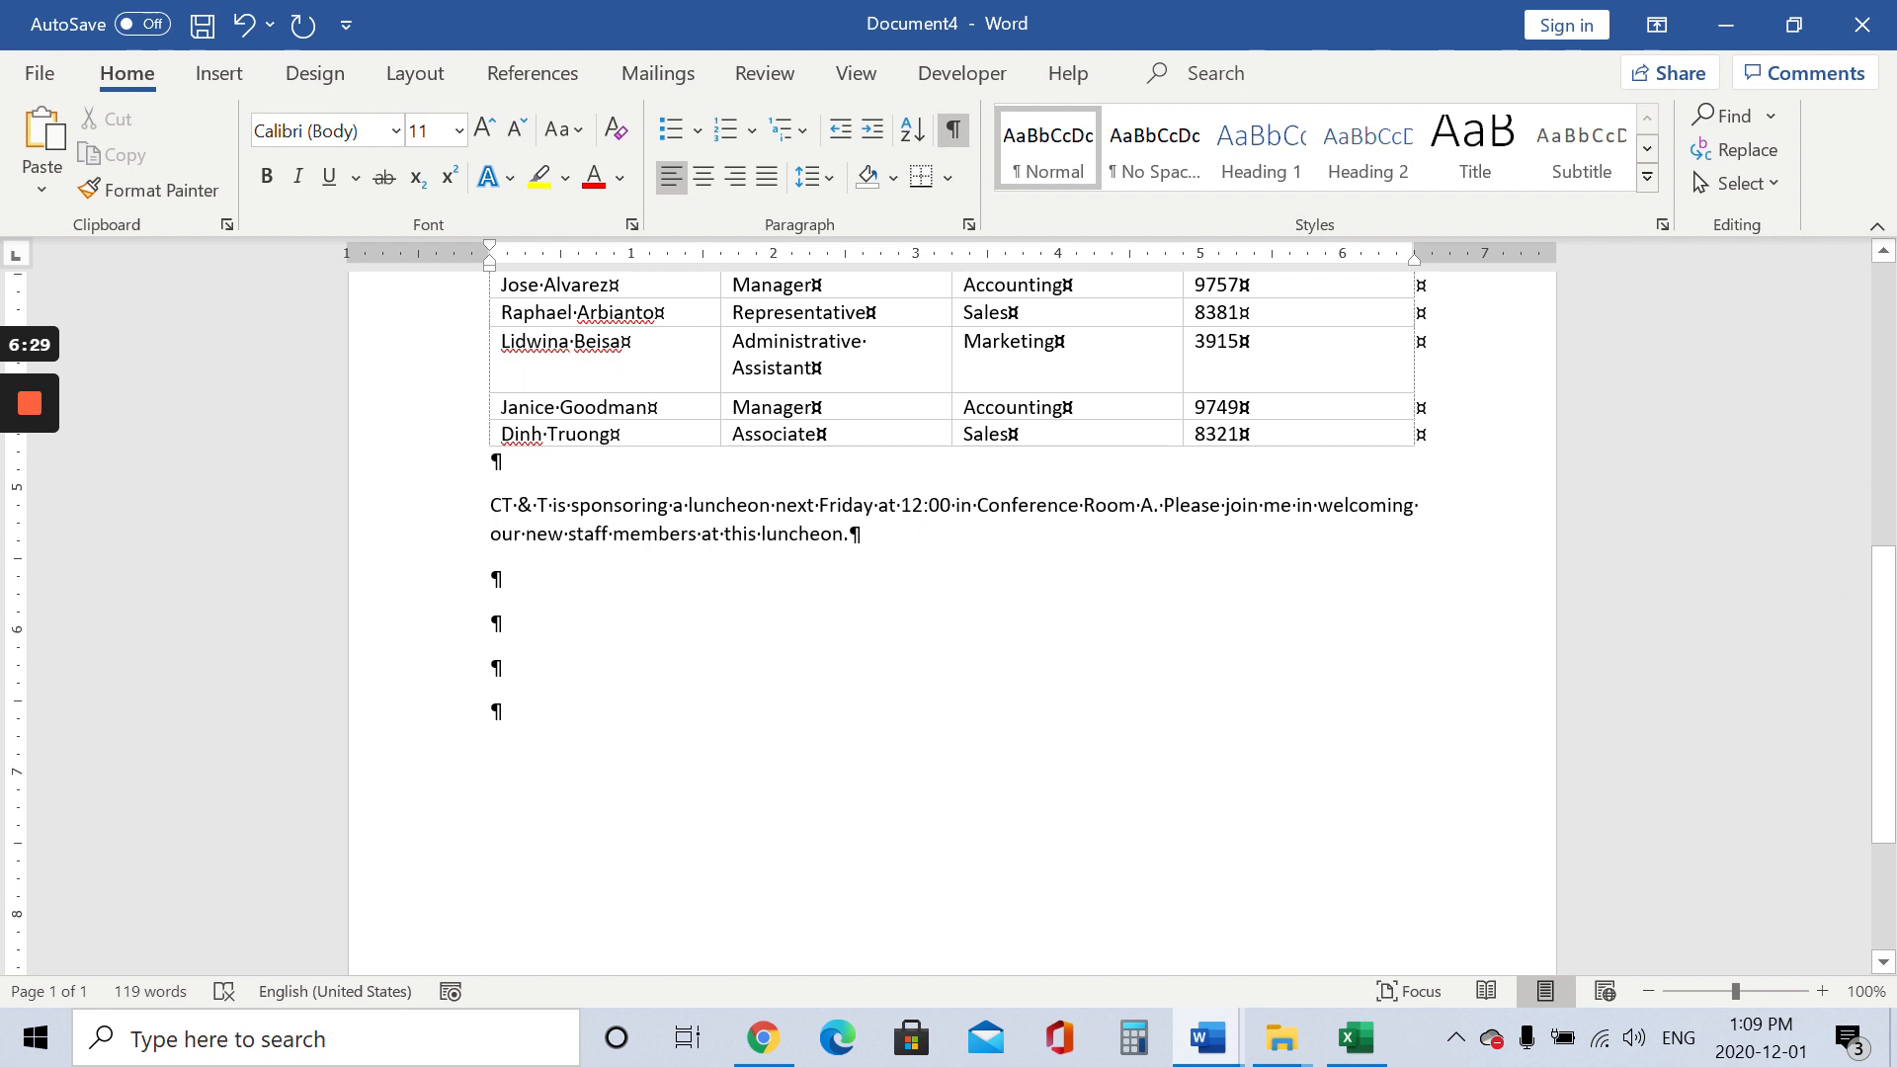
key(Delete)
key(Delete)
key(Delete)
key(Delete)
Replace "Student Name" in the FROM line with "Your Boss"
click(1887, 714)
drag(1887, 713, 1887, 558)
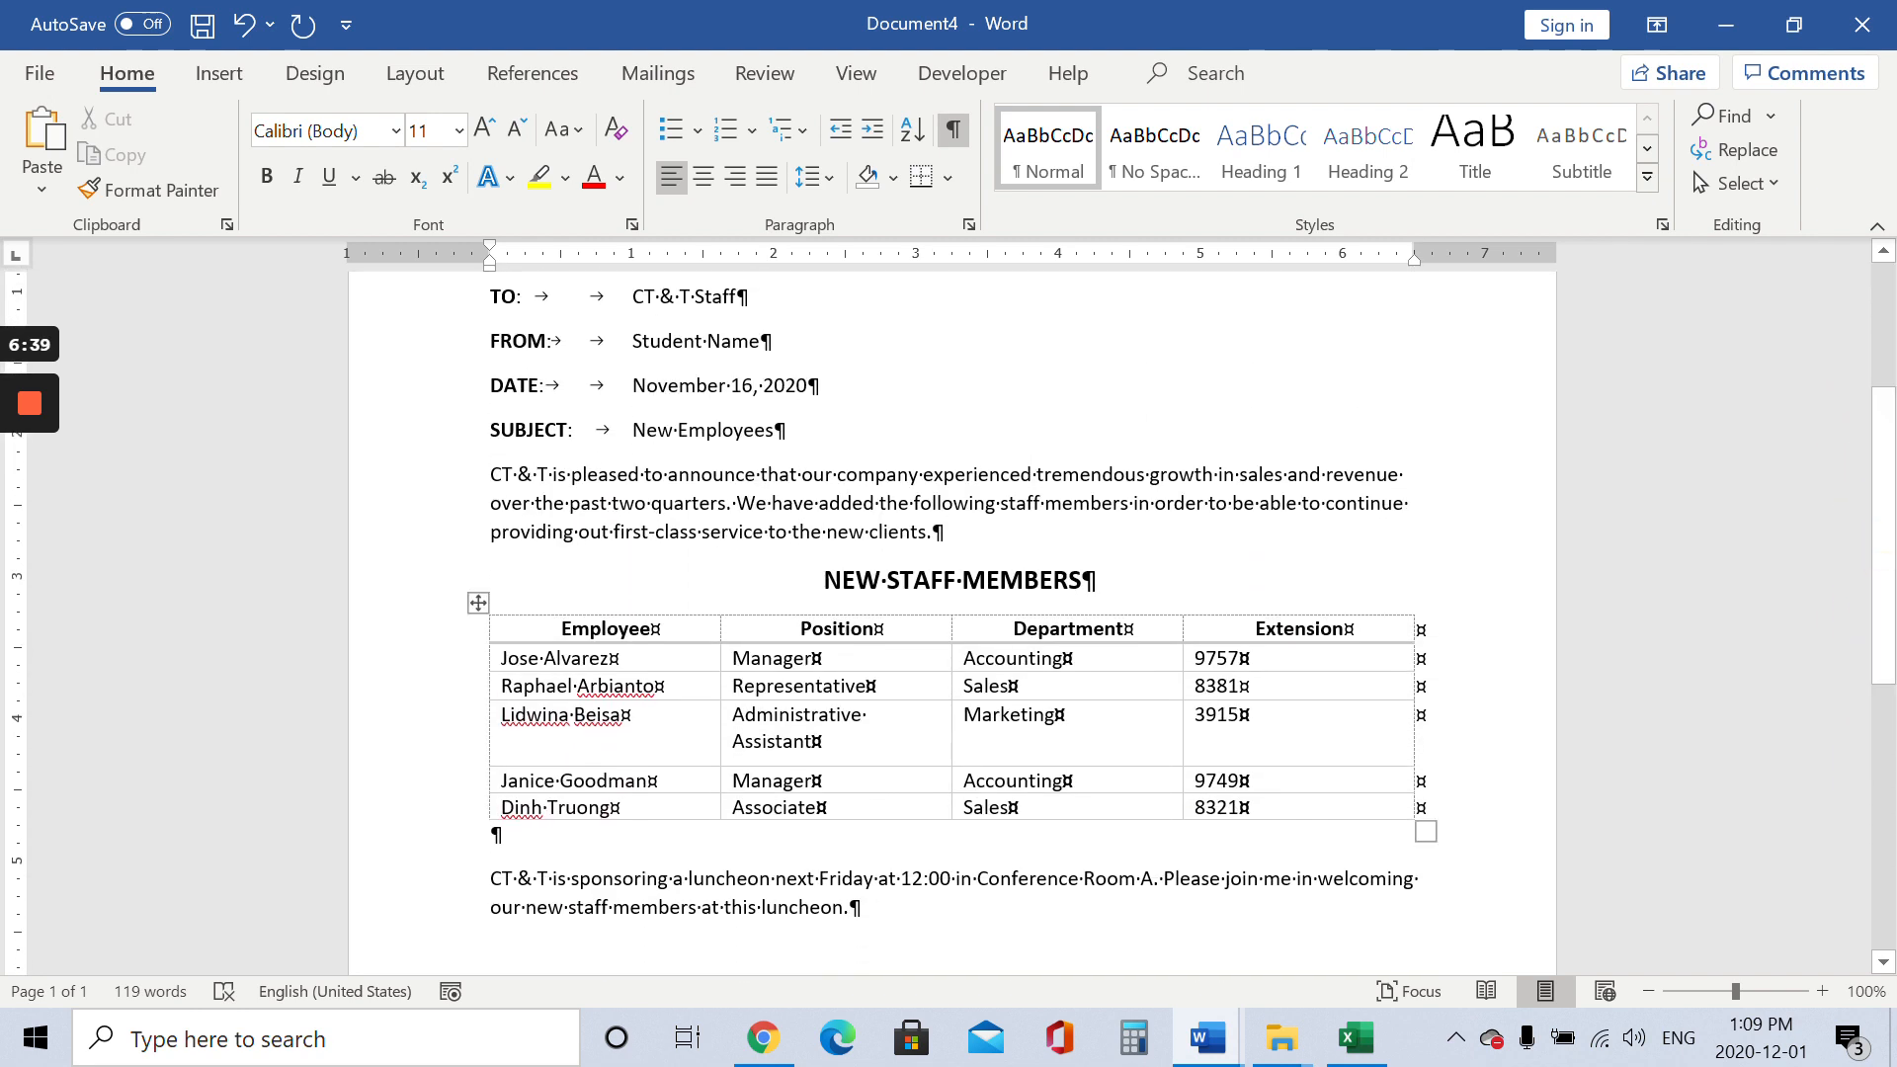
drag(633, 341, 756, 346)
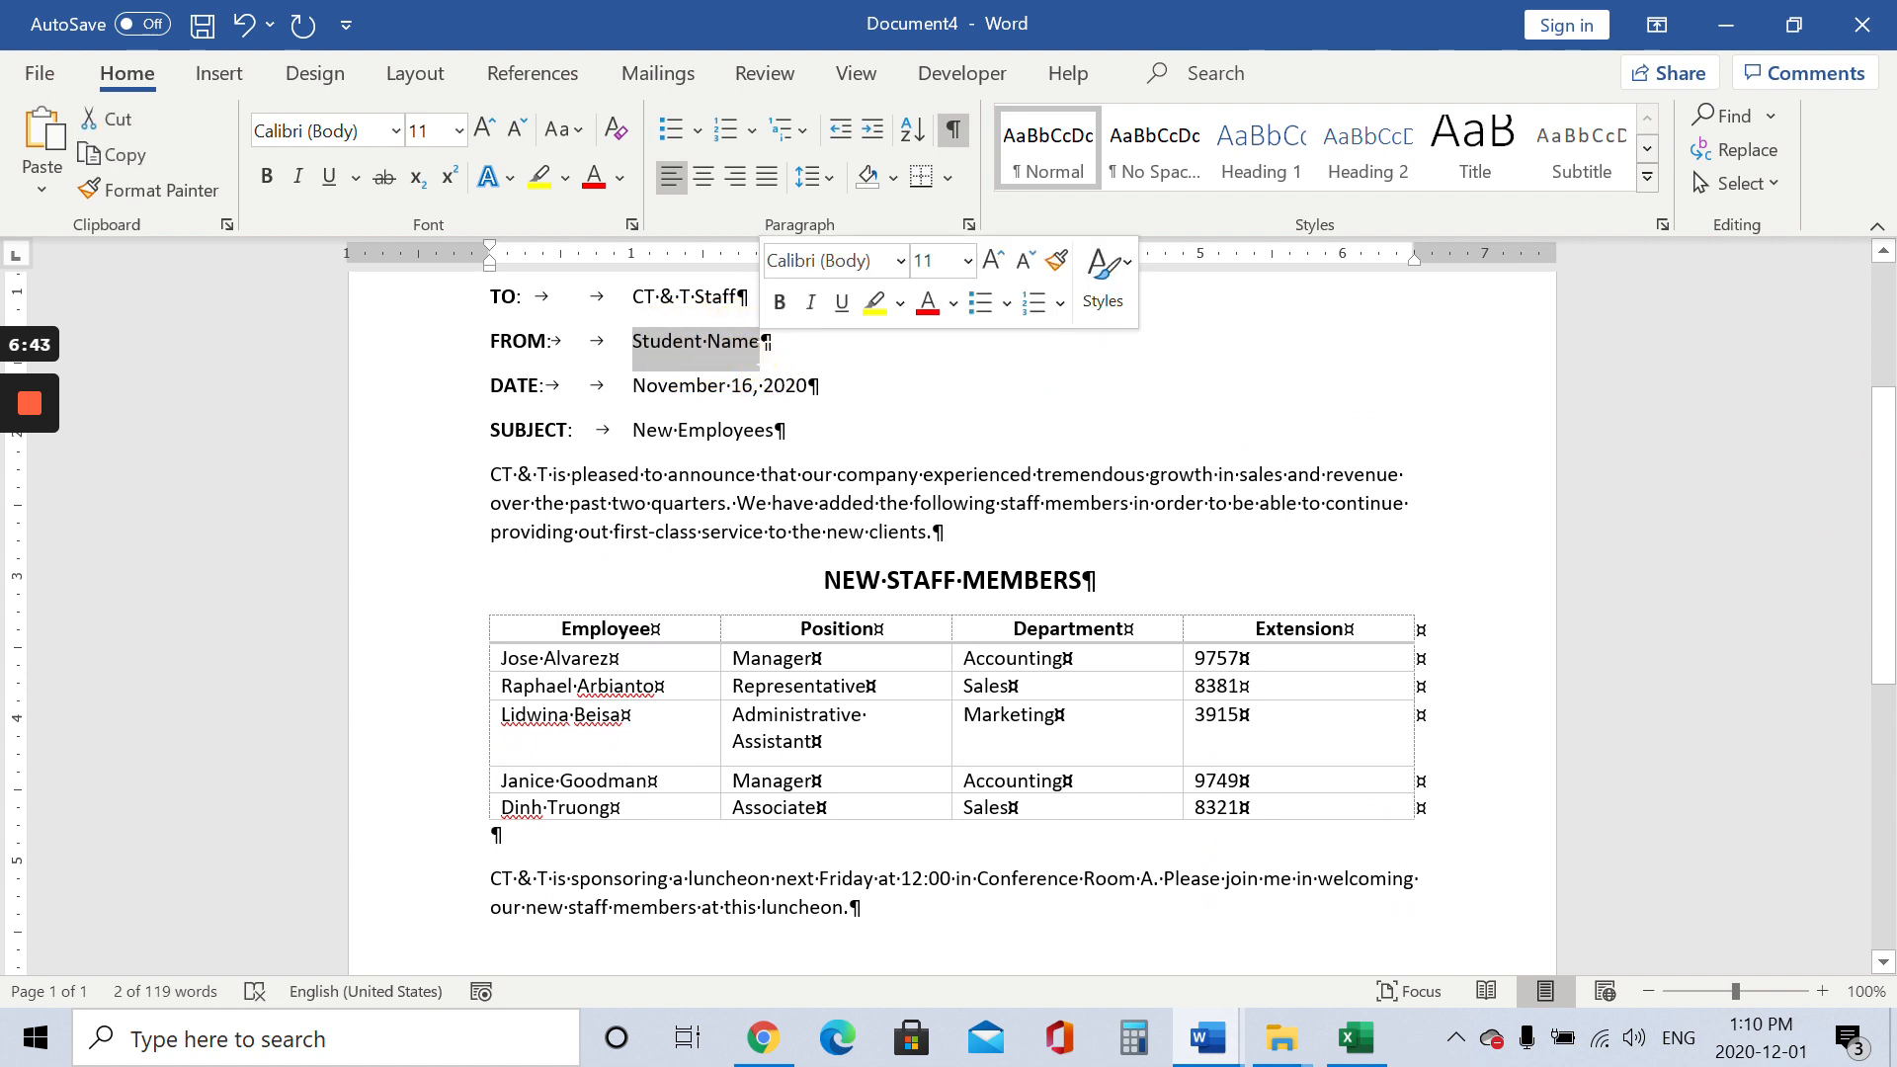
drag(1863, 487, 1863, 539)
click(566, 806)
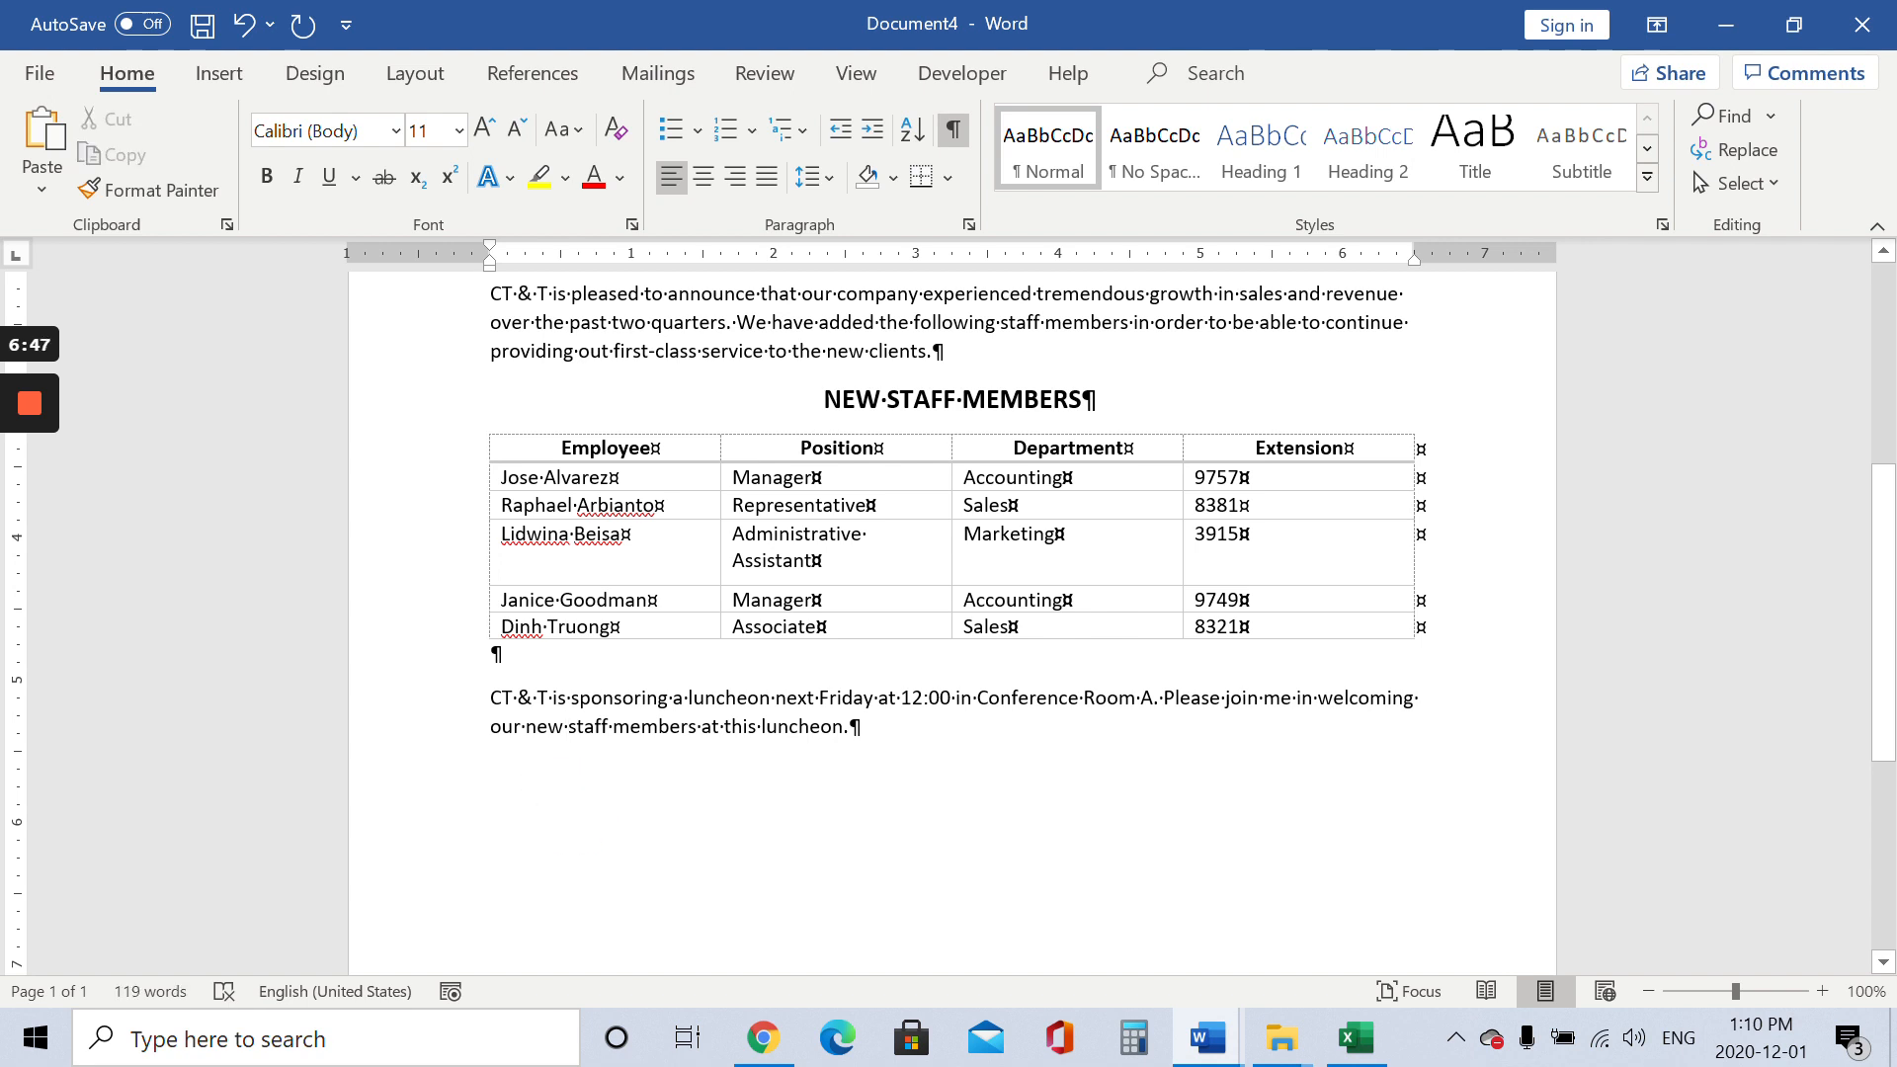
click(896, 732)
drag(1863, 708, 1871, 579)
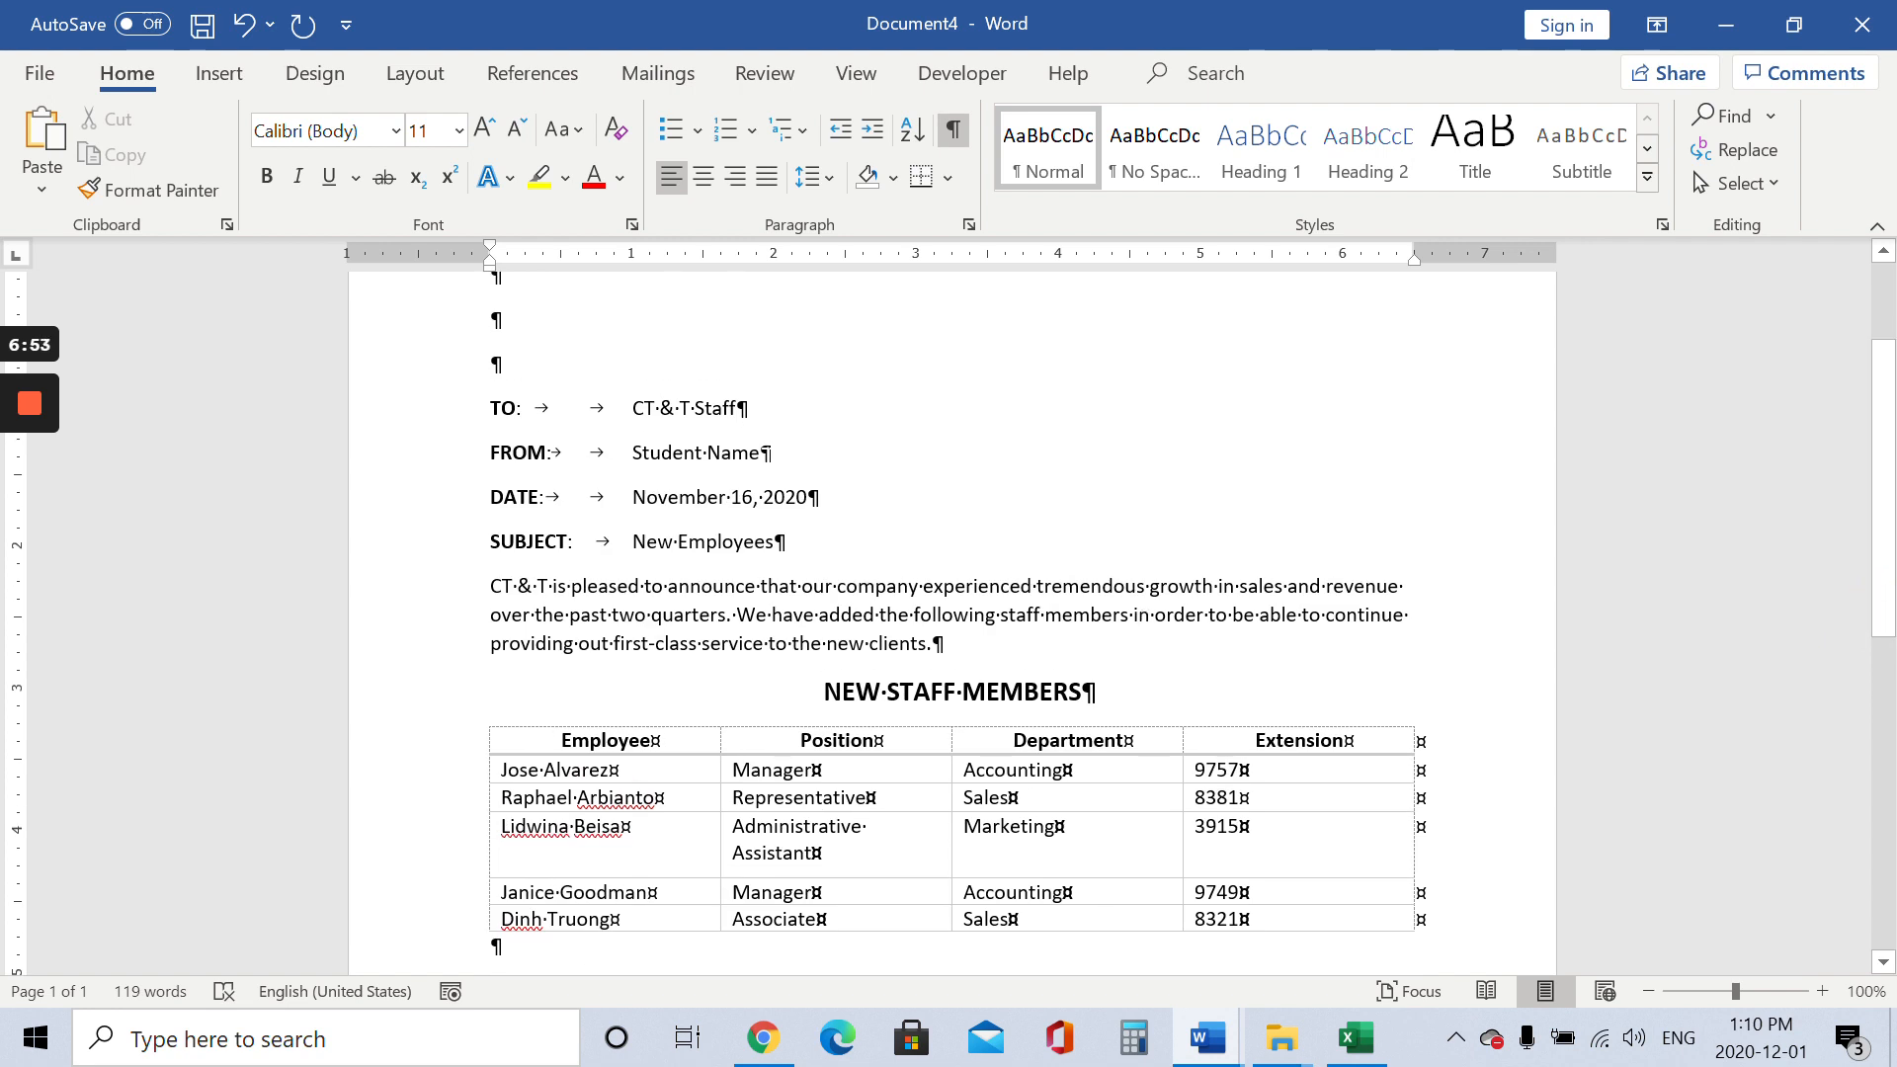
drag(759, 452, 661, 441)
text(yOUR)
key(BackSpace)
key(BackSpace)
key(BackSpace)
key(BackSpace)
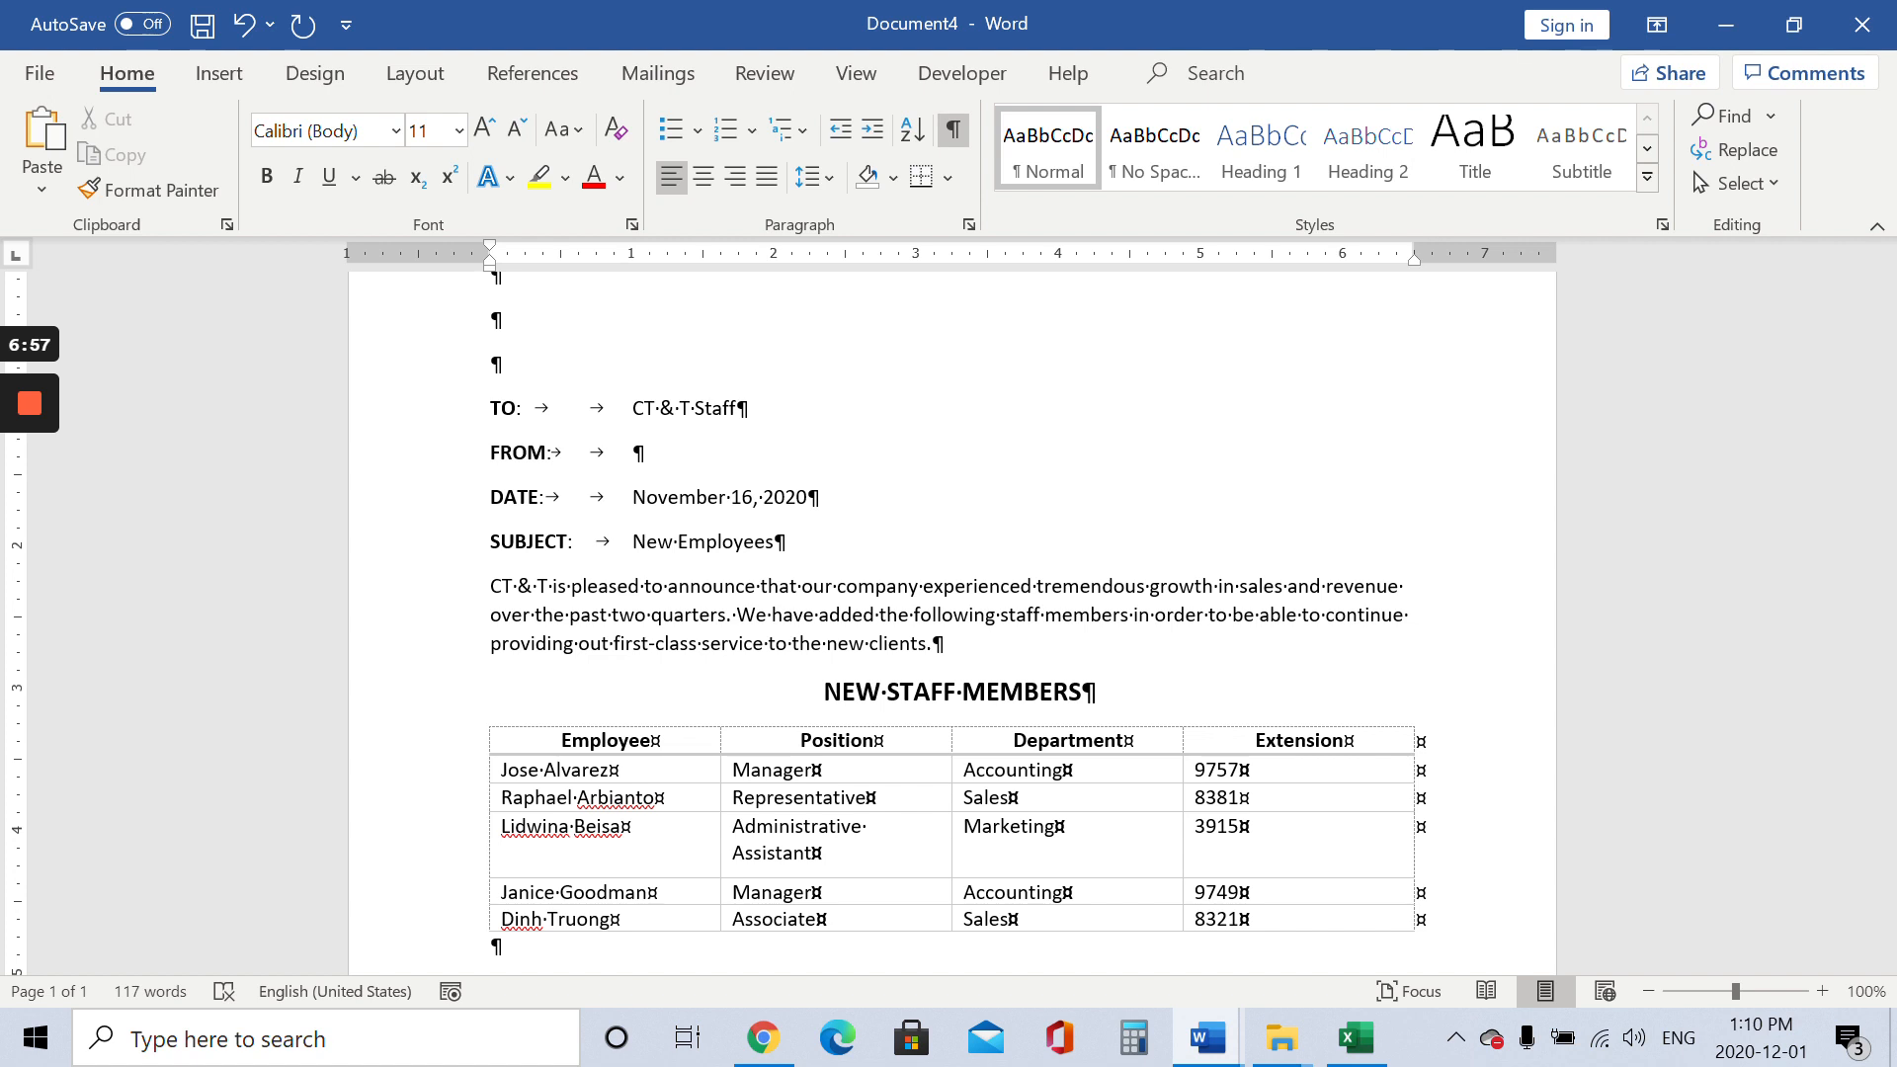
text(Your Boss)
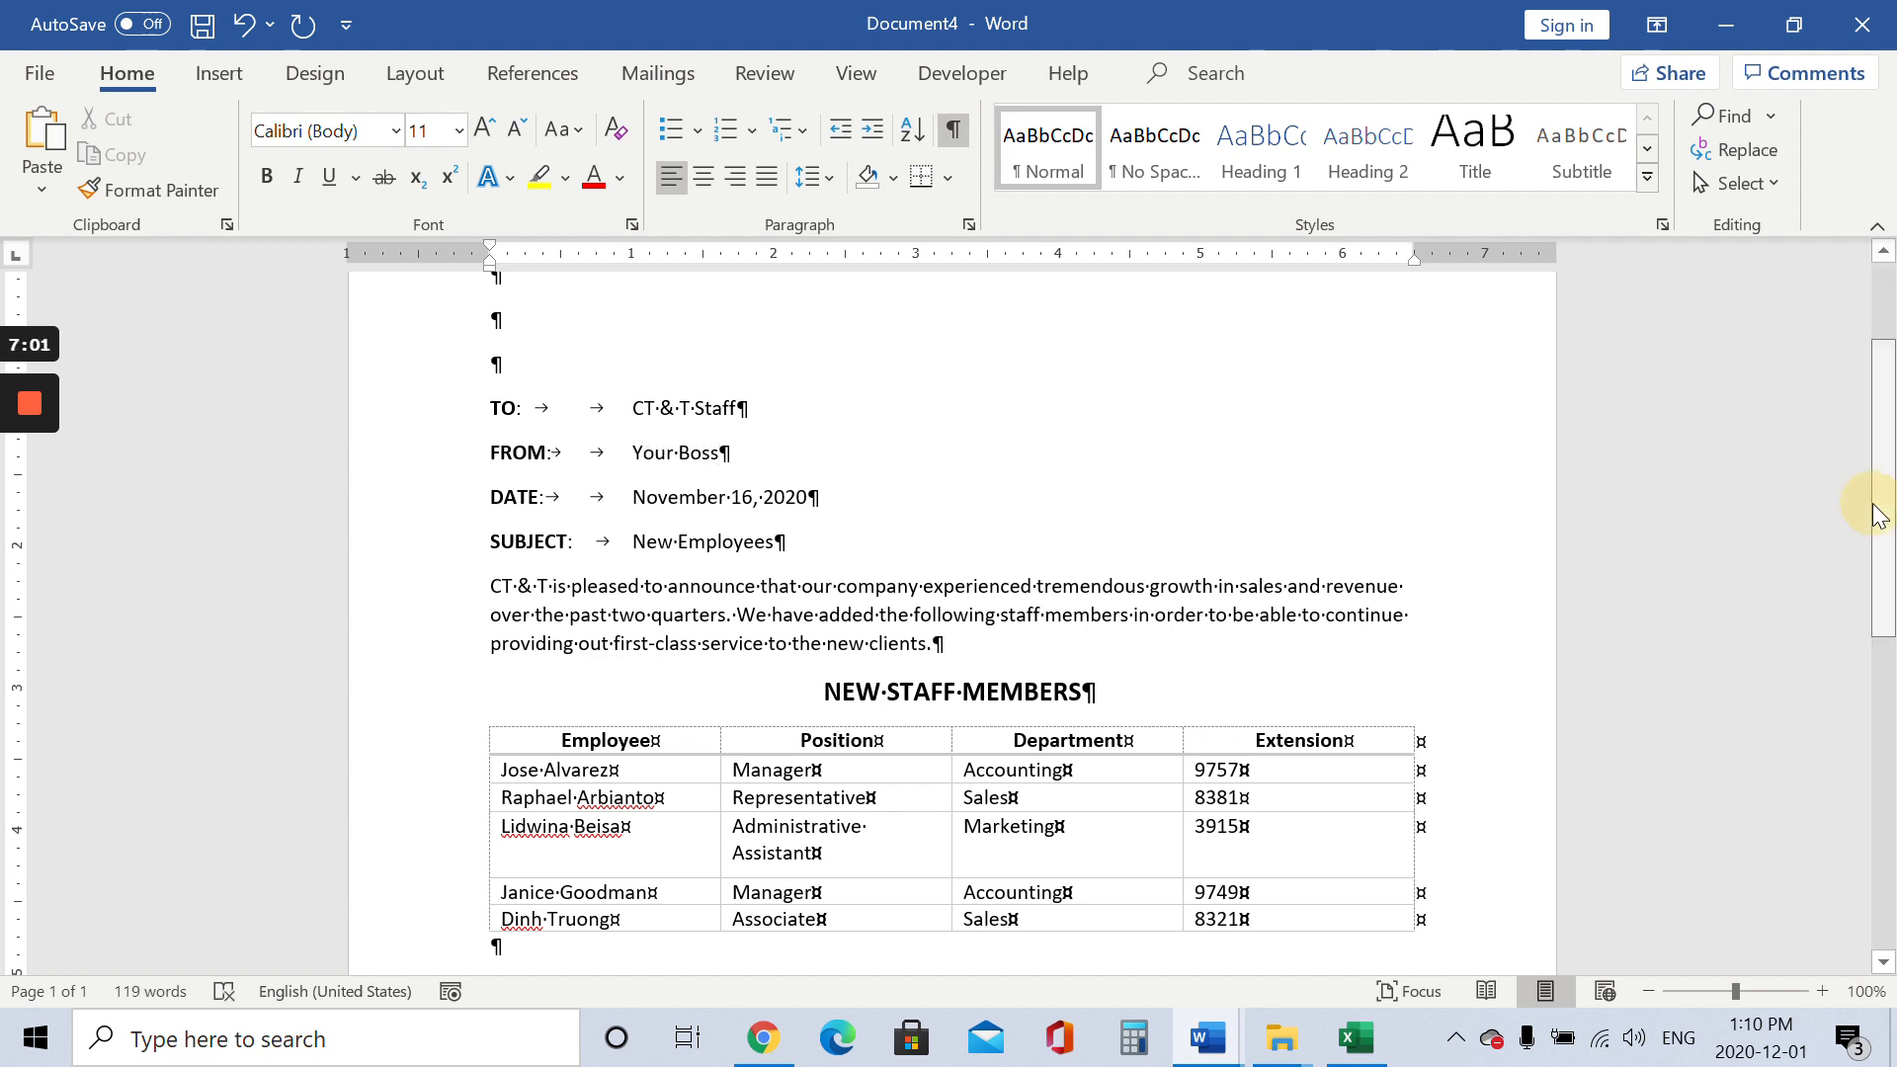
Add a blank line below the luncheon paragraph and undo the tab indent inserted on it
scroll(1874, 654, down, 3)
scroll(1873, 654, down, 3)
double_click(717, 698)
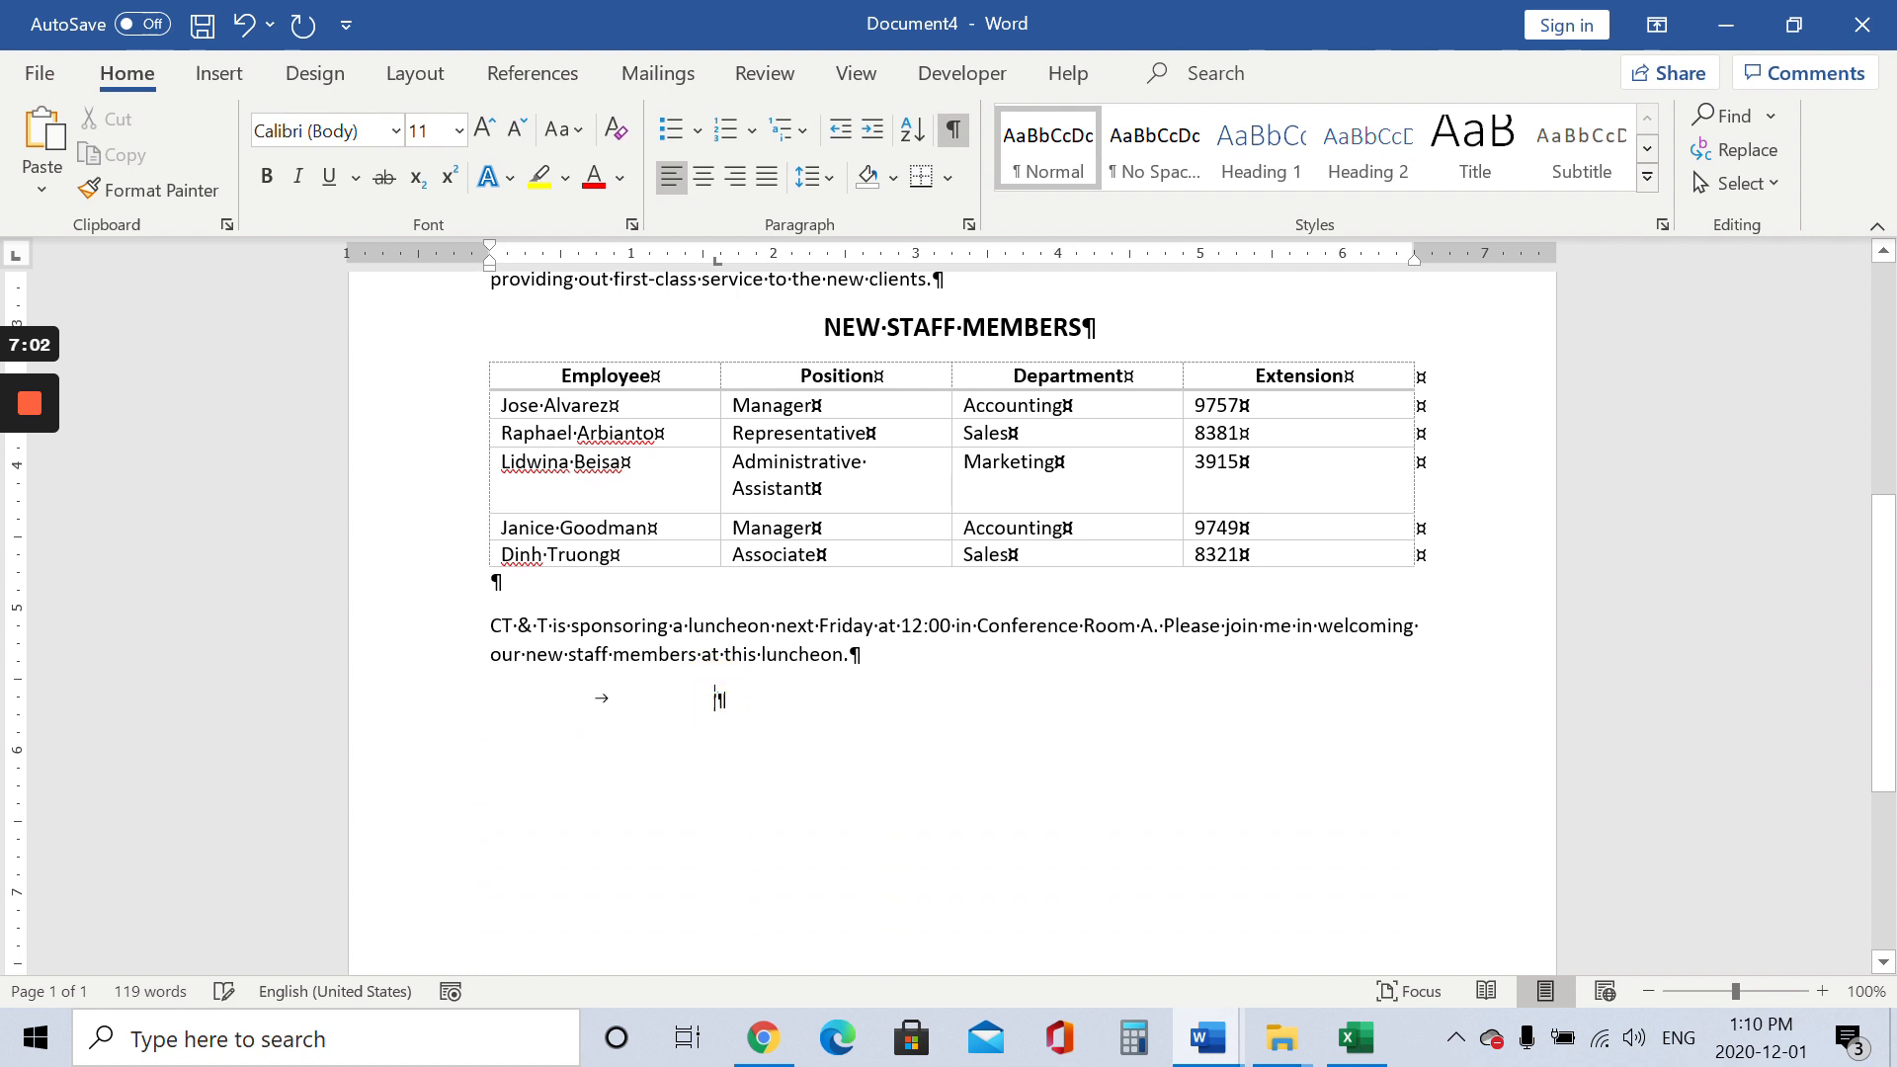
key(ctrl+z)
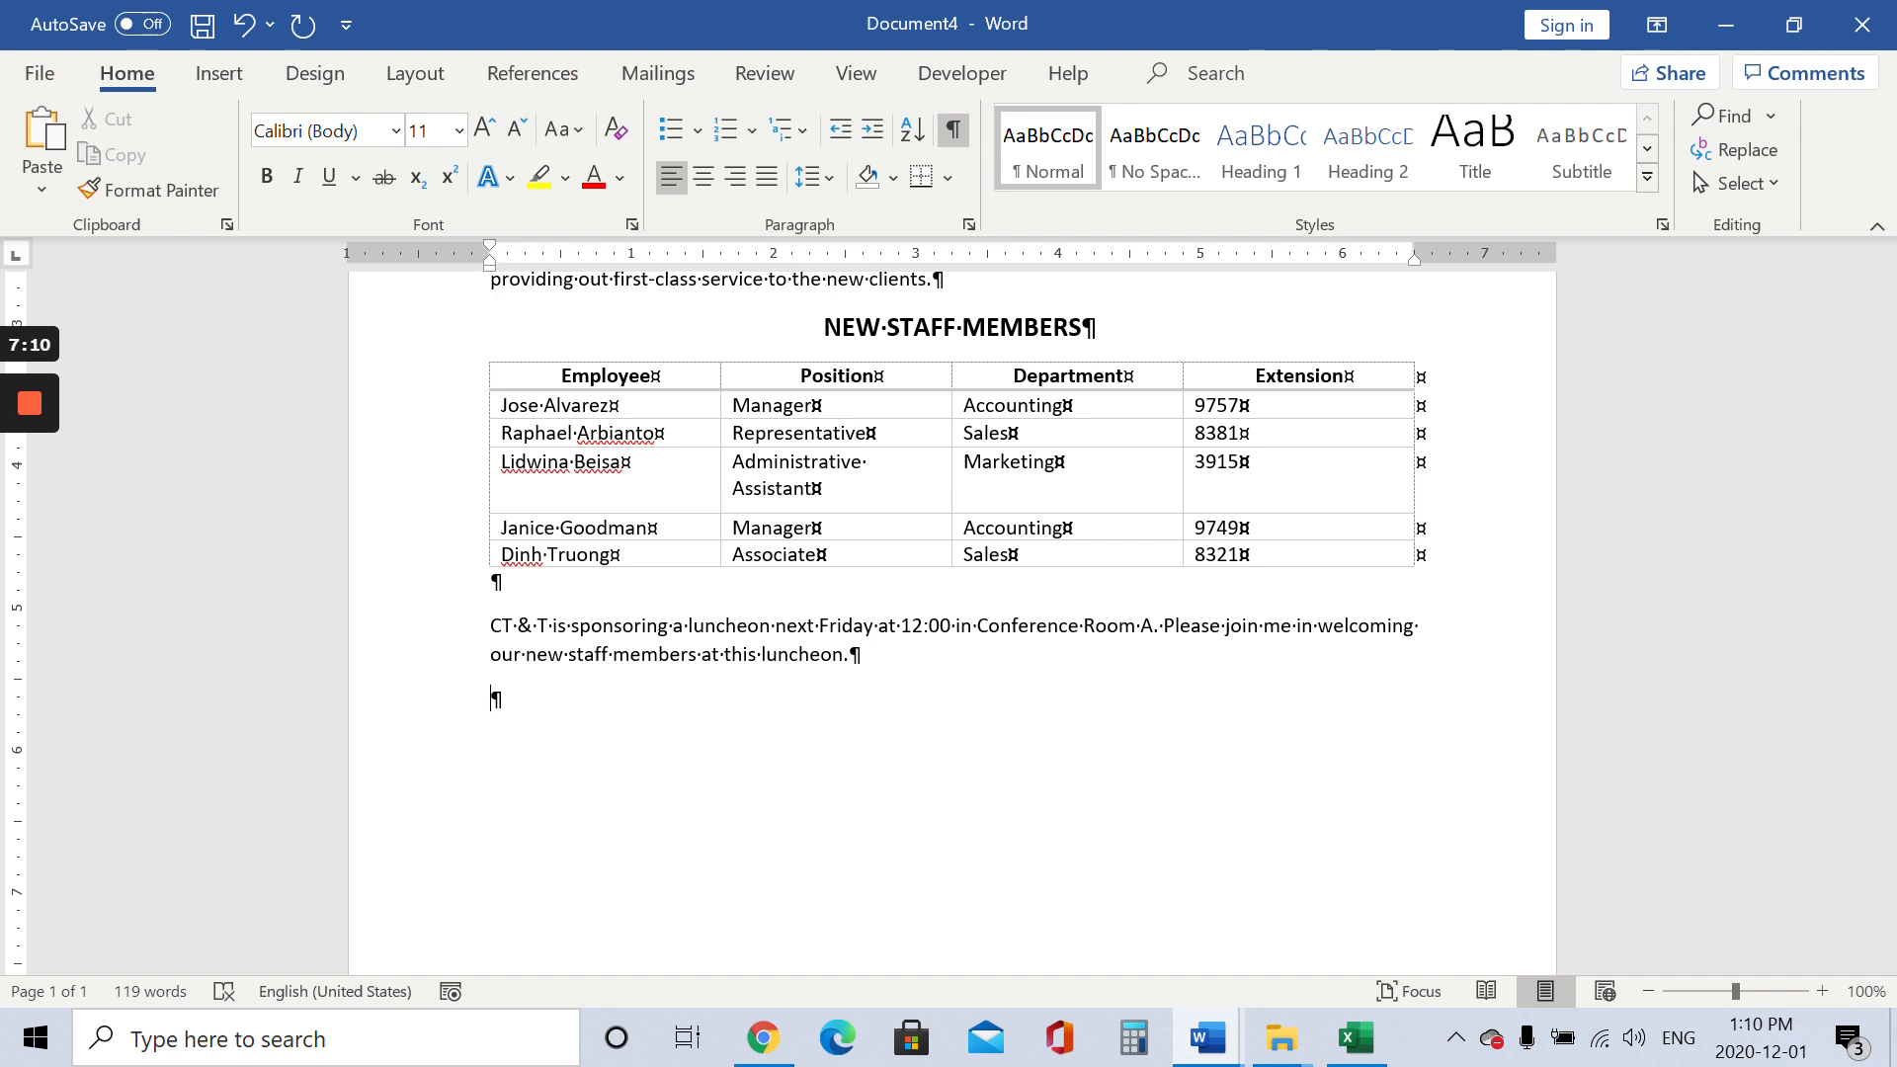
Add the typist initials "rr" in lowercase below the luncheon paragraph, reversing the automatic capitalization, and start a new line beneath them
text(rr)
key(Return)
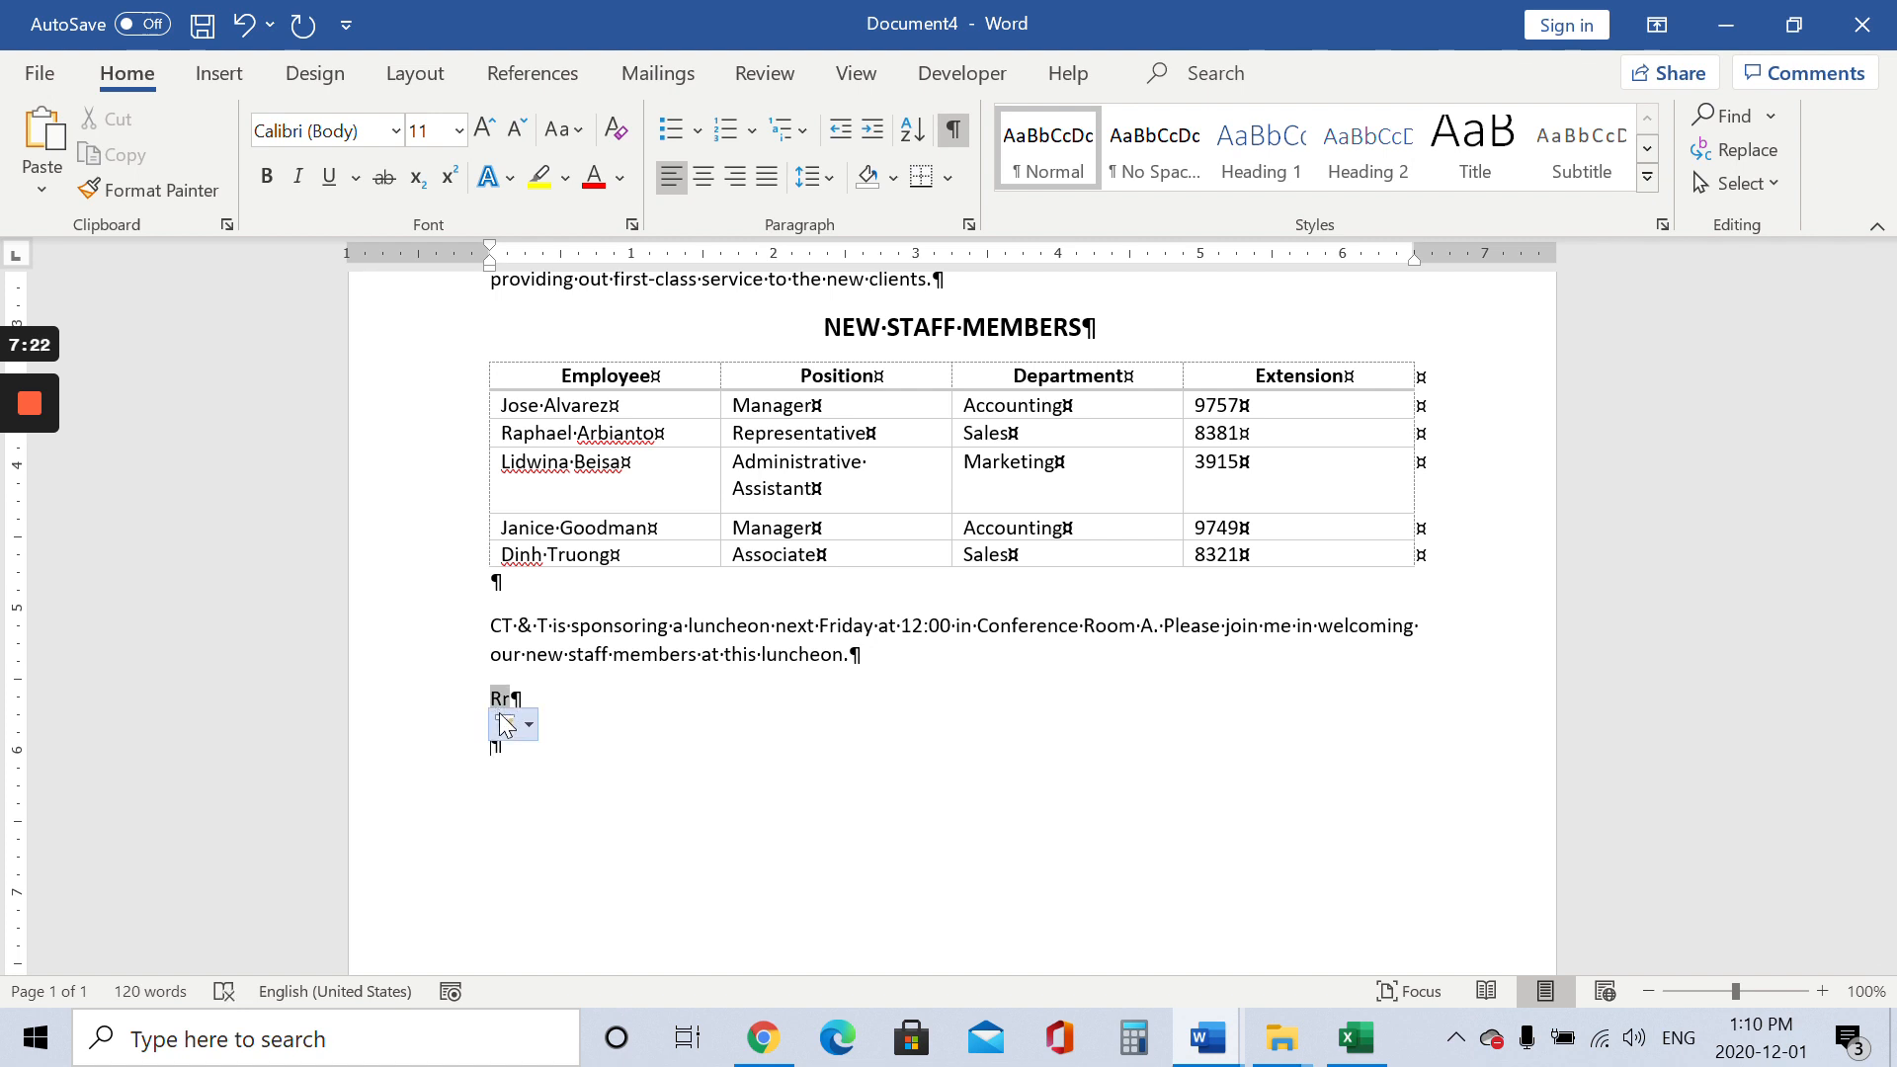
click(516, 725)
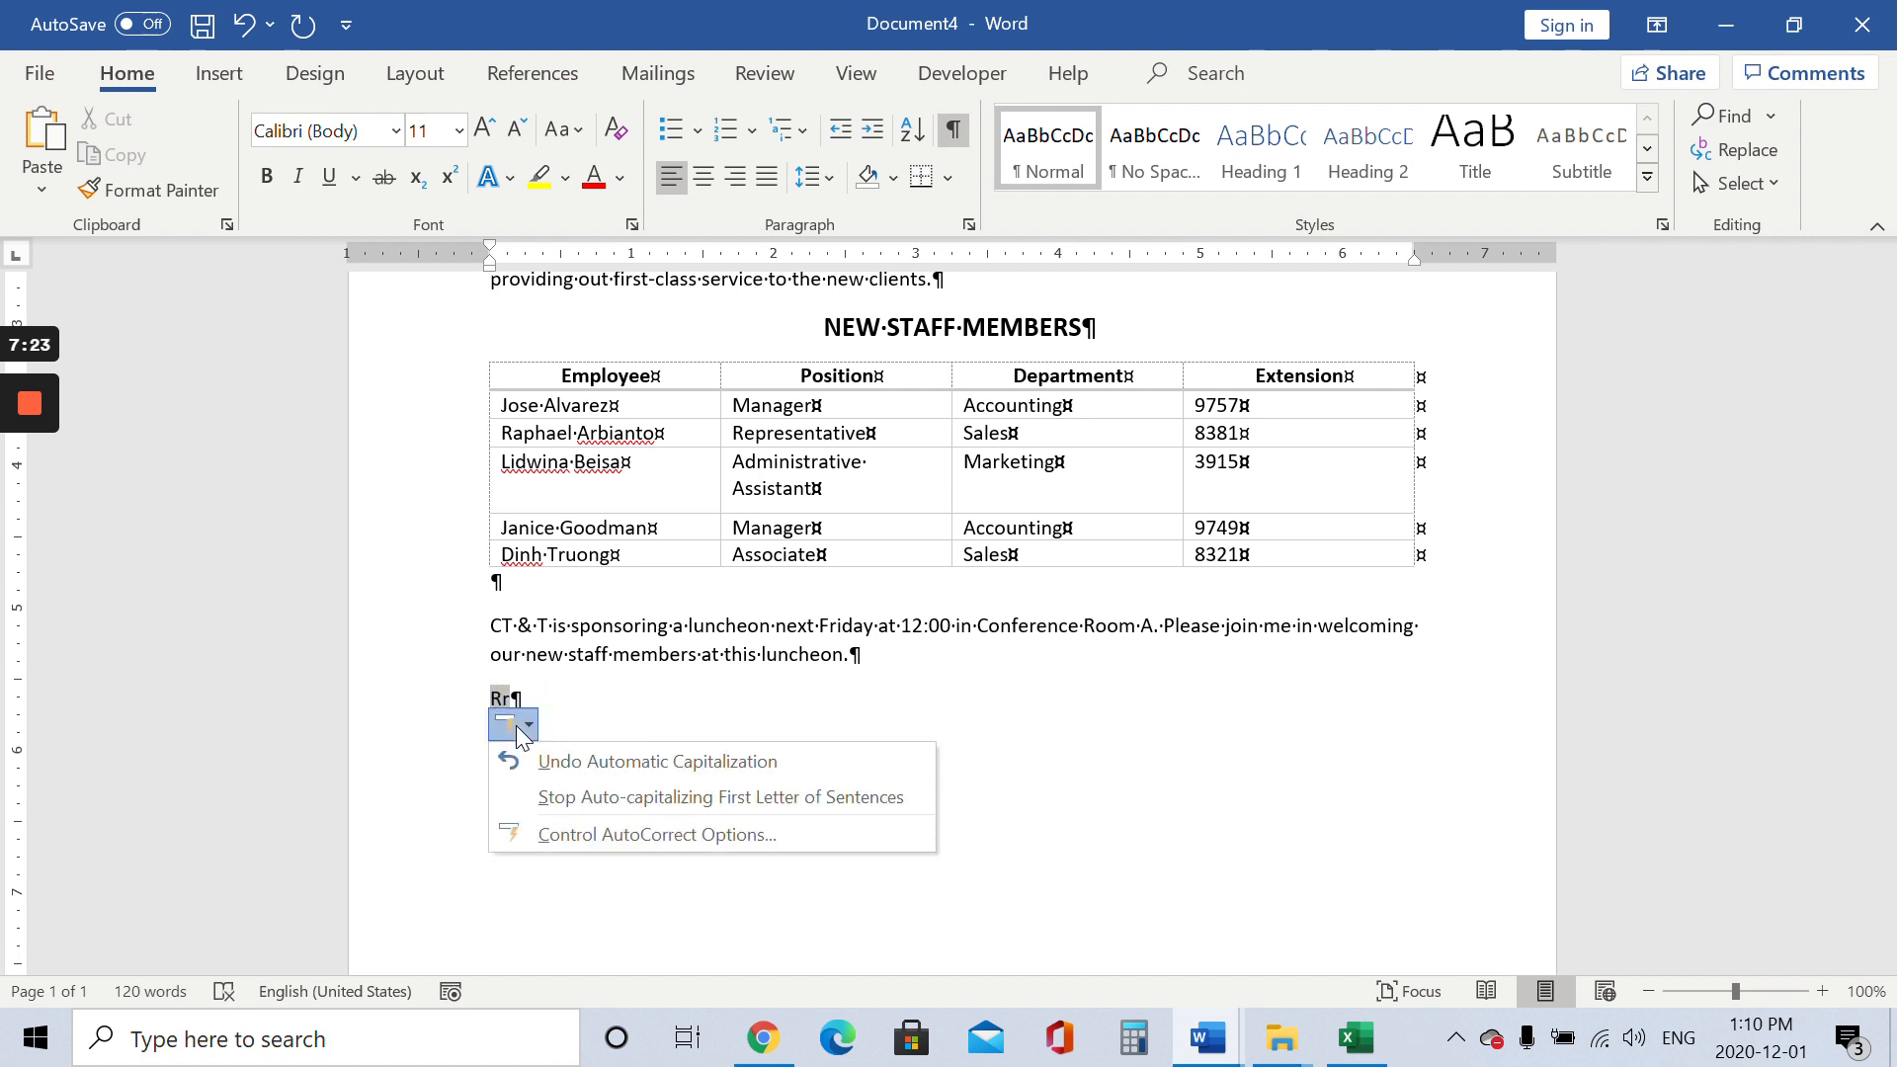
click(557, 766)
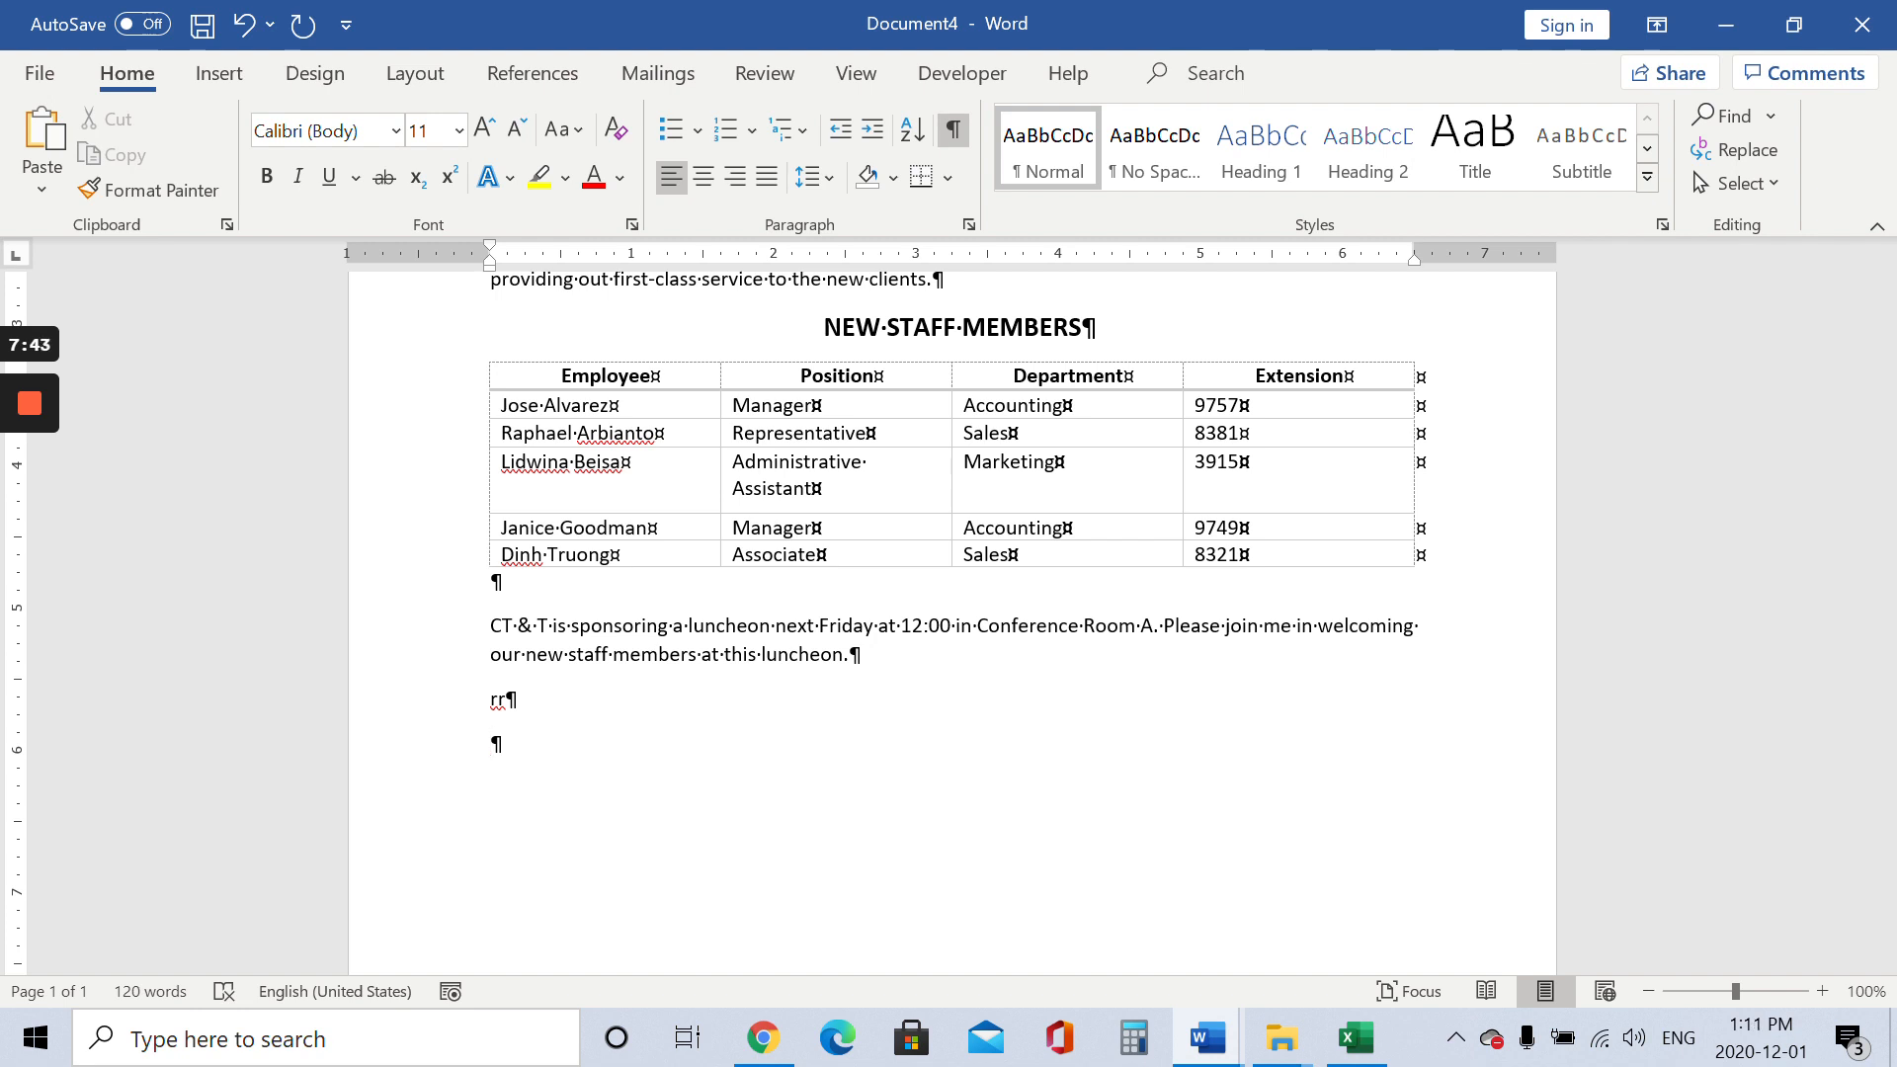
Add an "Attachment" notation below the typist initials and remove it together with its line
text(Attachment)
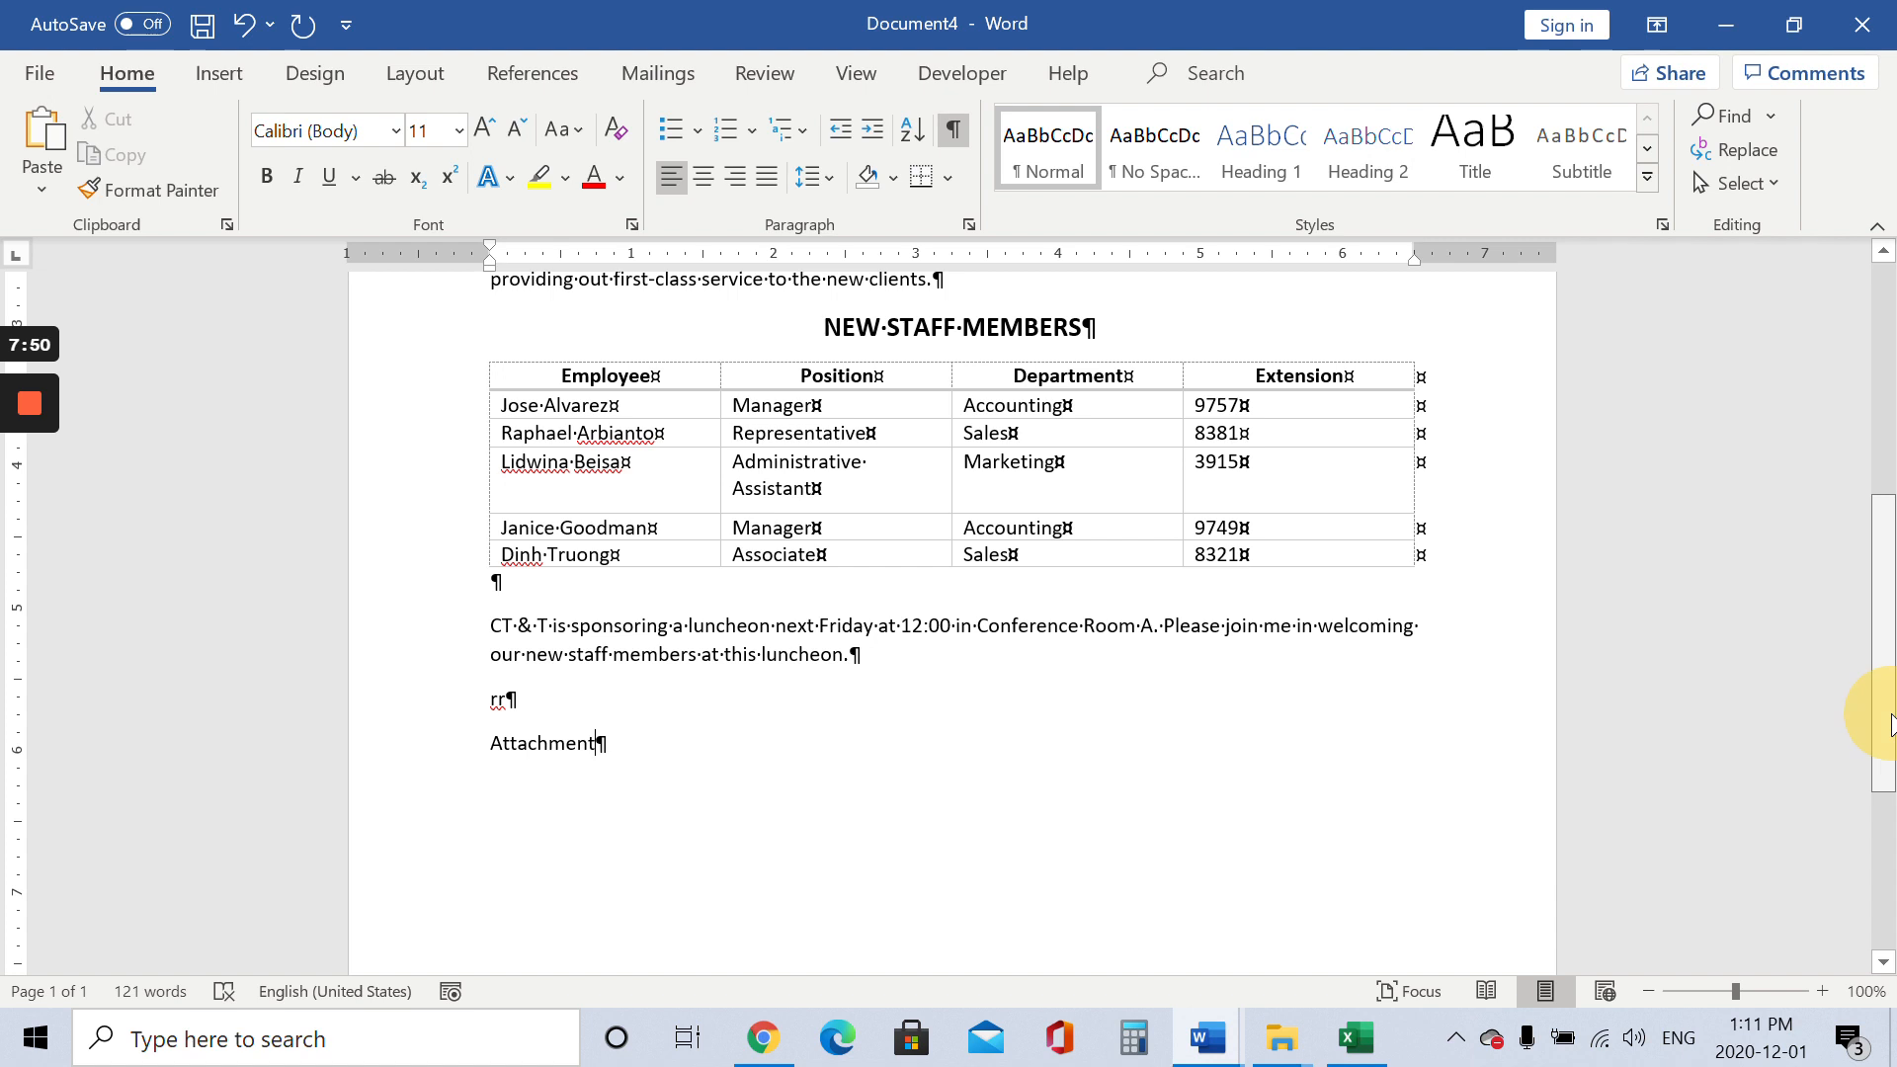
drag(1887, 728, 1869, 675)
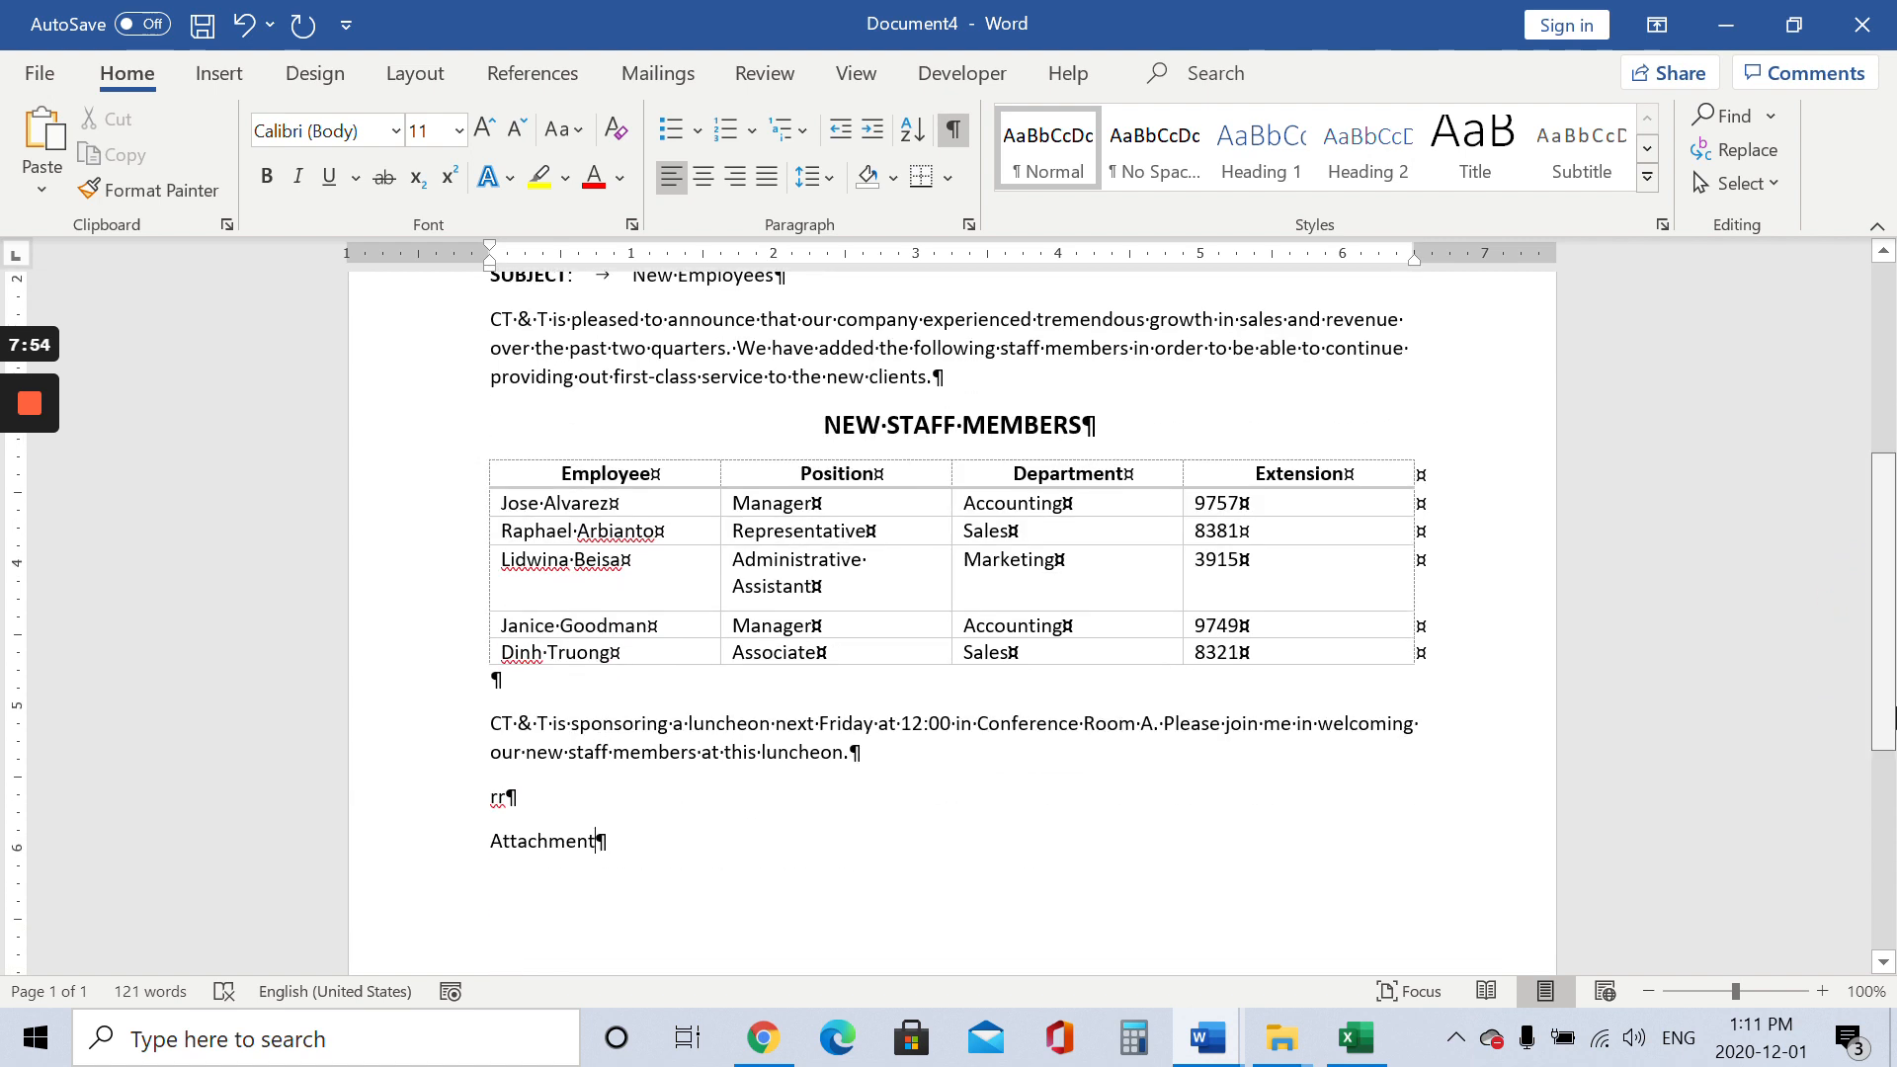
click(456, 837)
key(Delete)
key(ctrl+z)
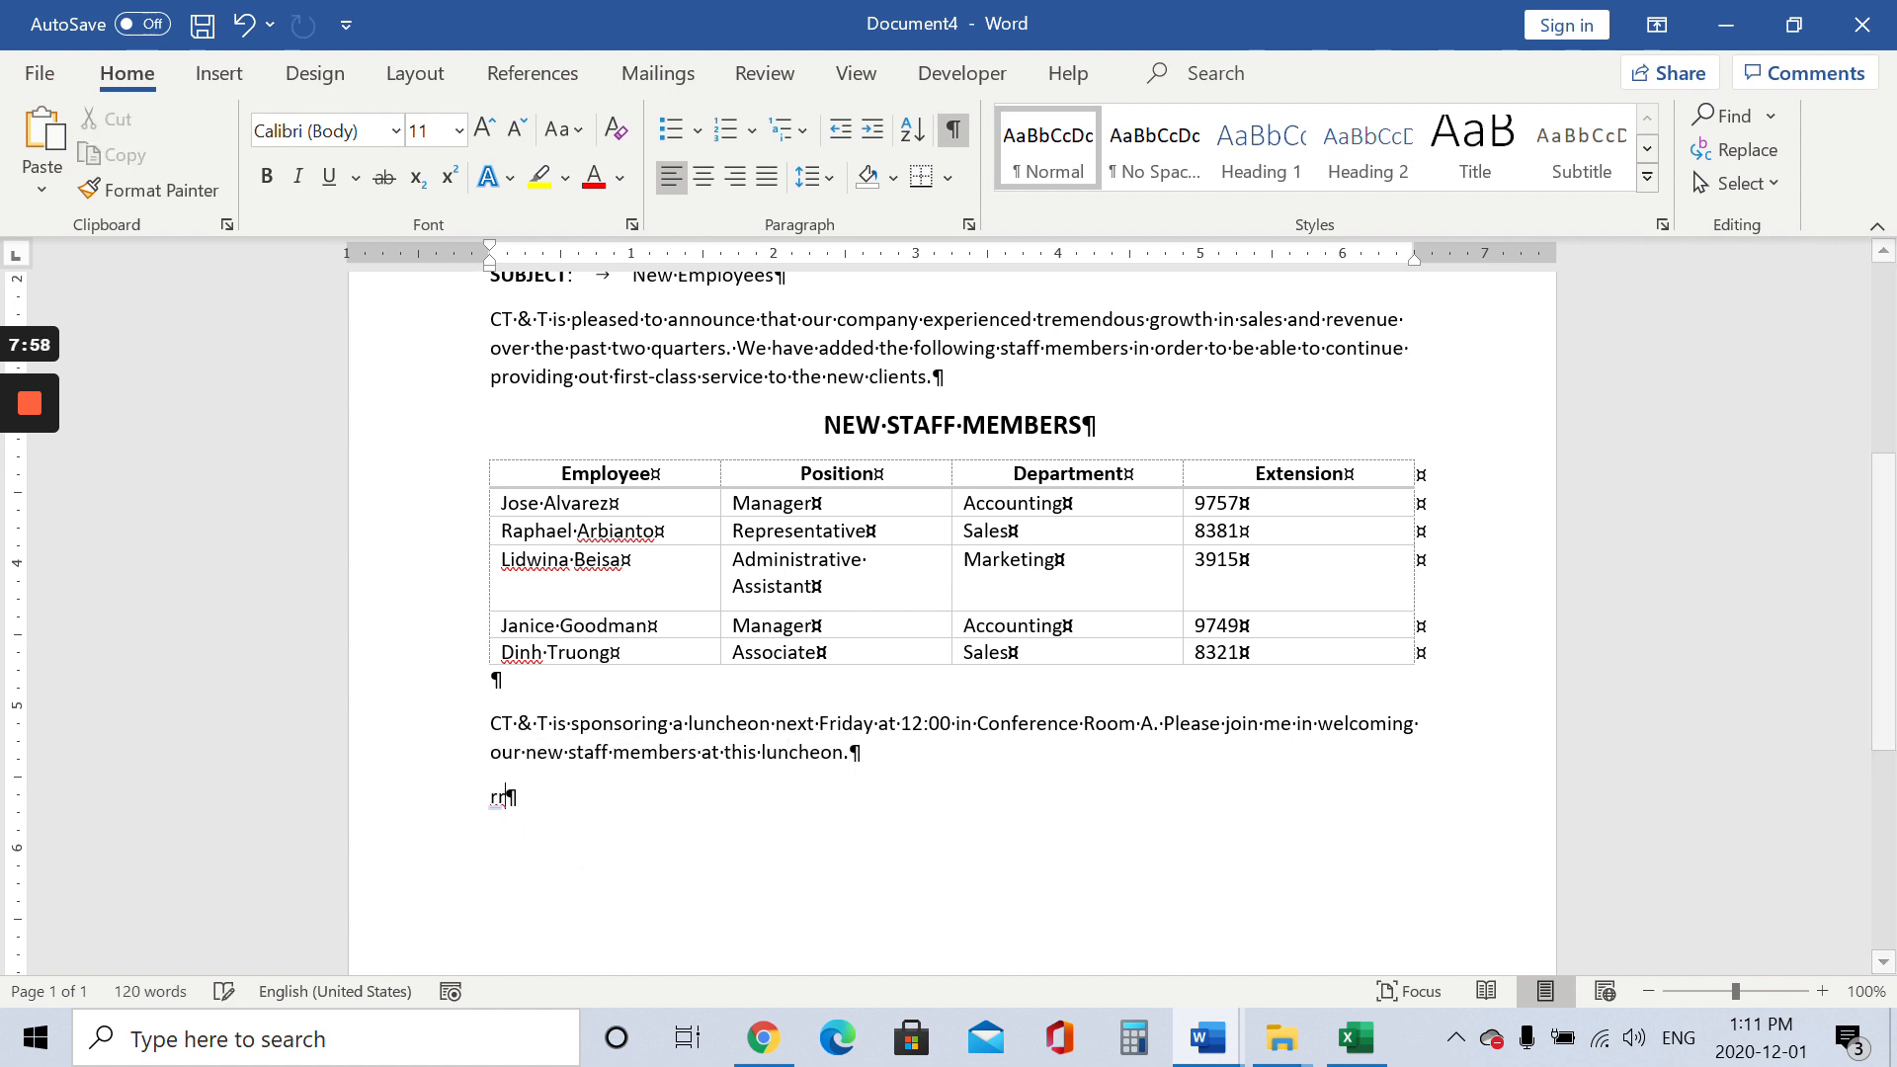
Apply the Table Grid style to the whole new staff members table
drag(1892, 692, 1857, 463)
drag(1883, 357, 1883, 459)
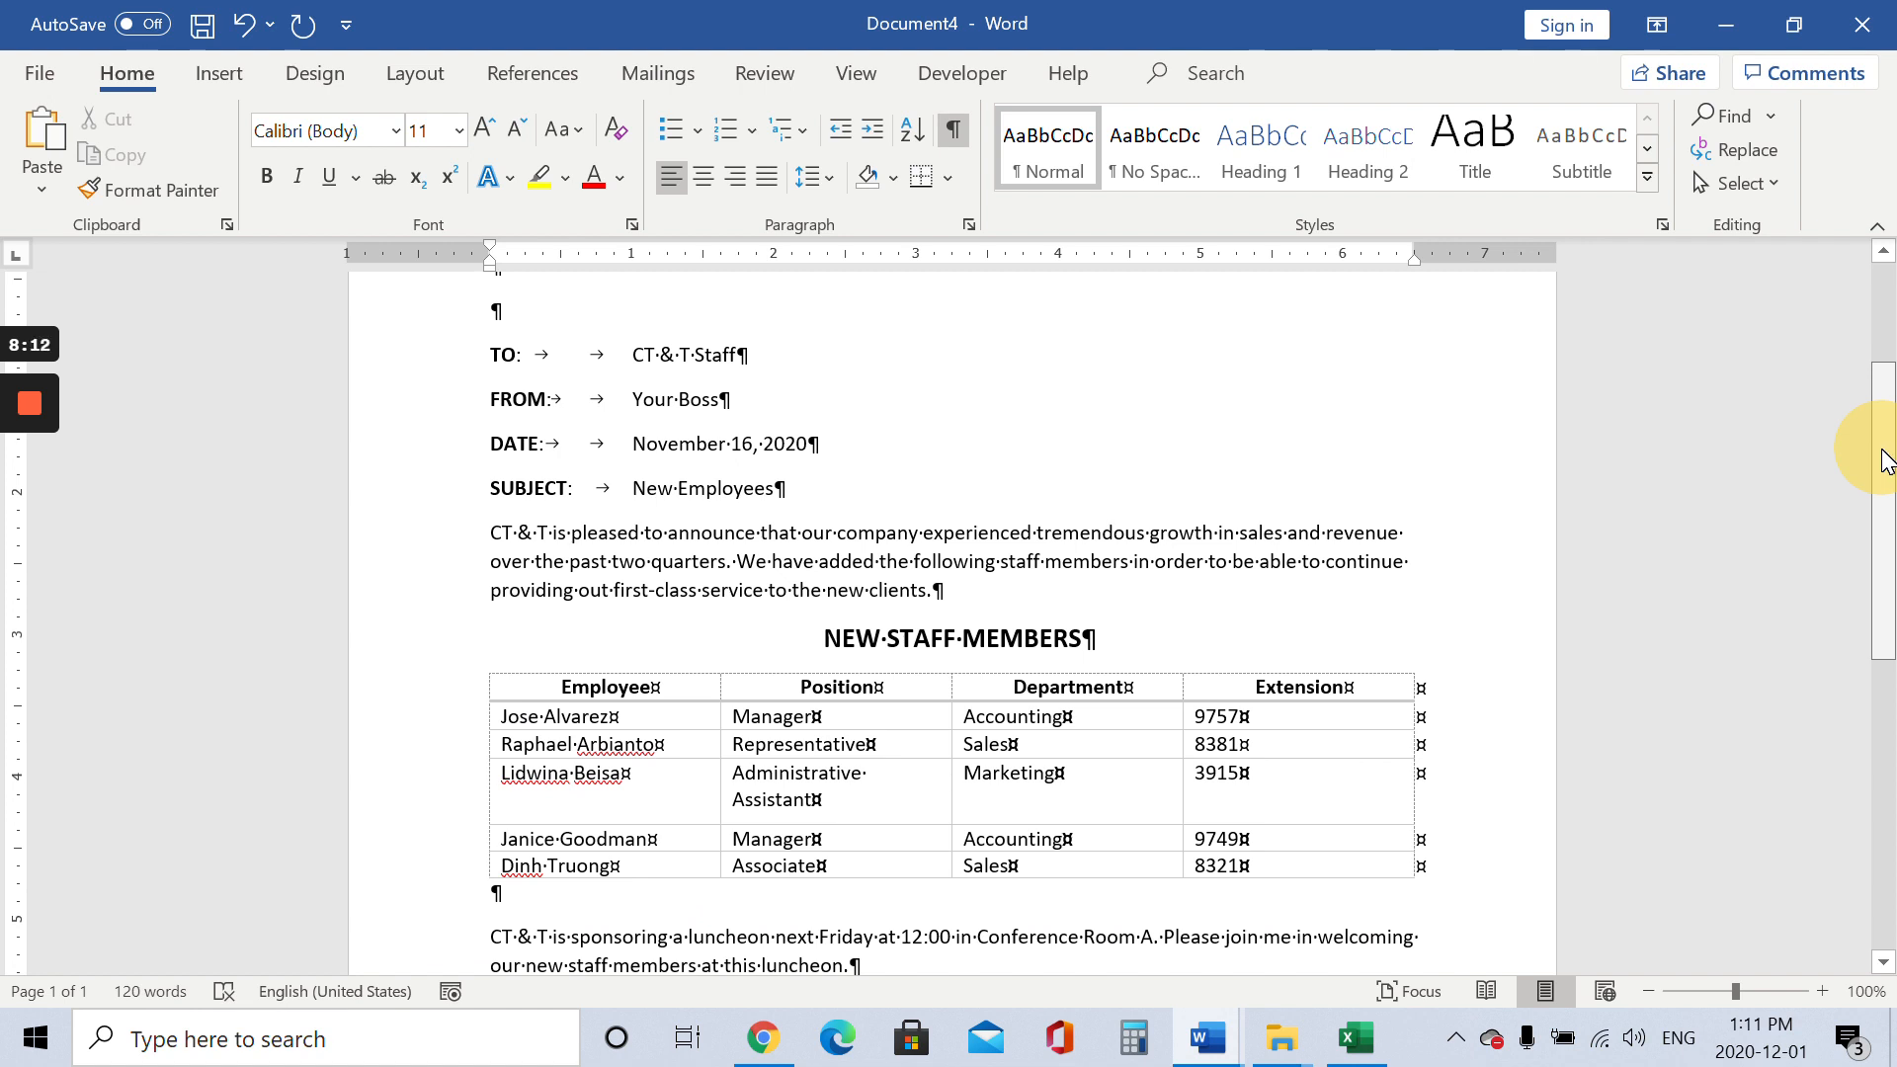
drag(1887, 459, 1889, 500)
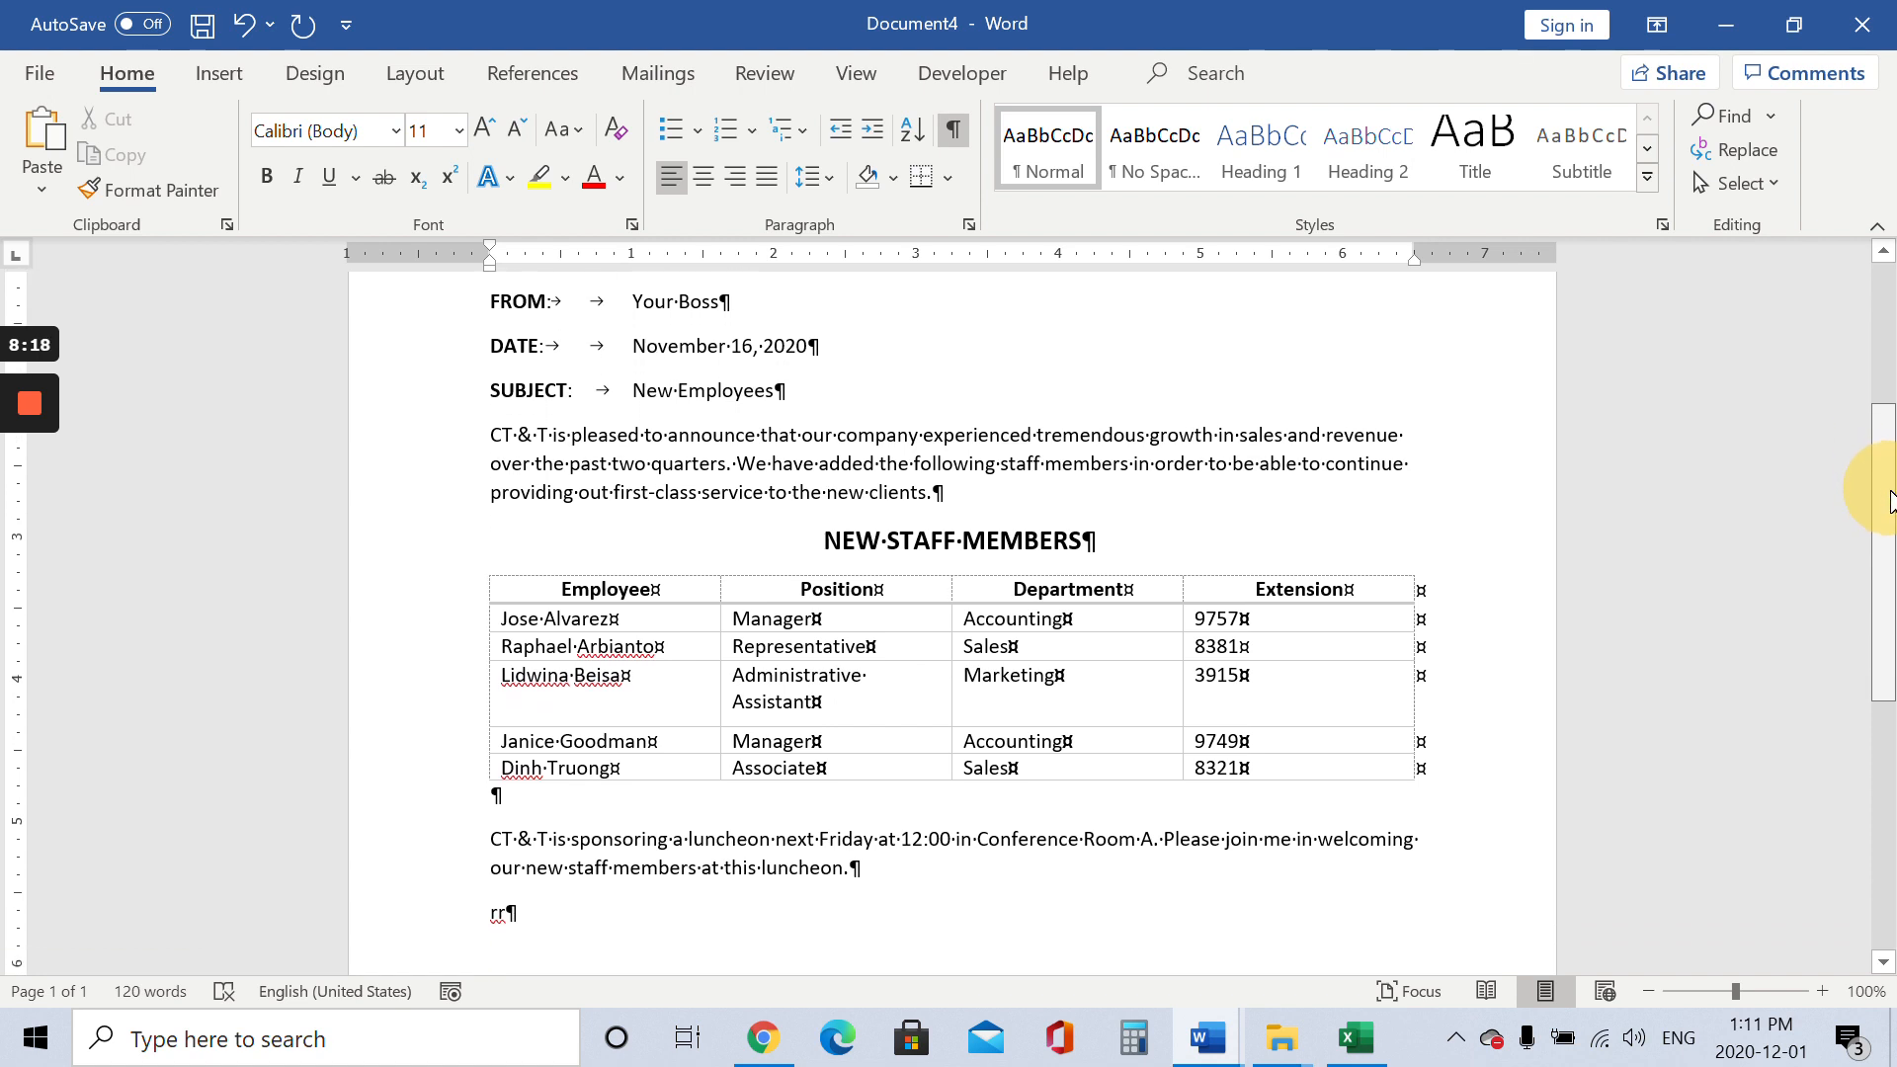
drag(1889, 499, 1889, 510)
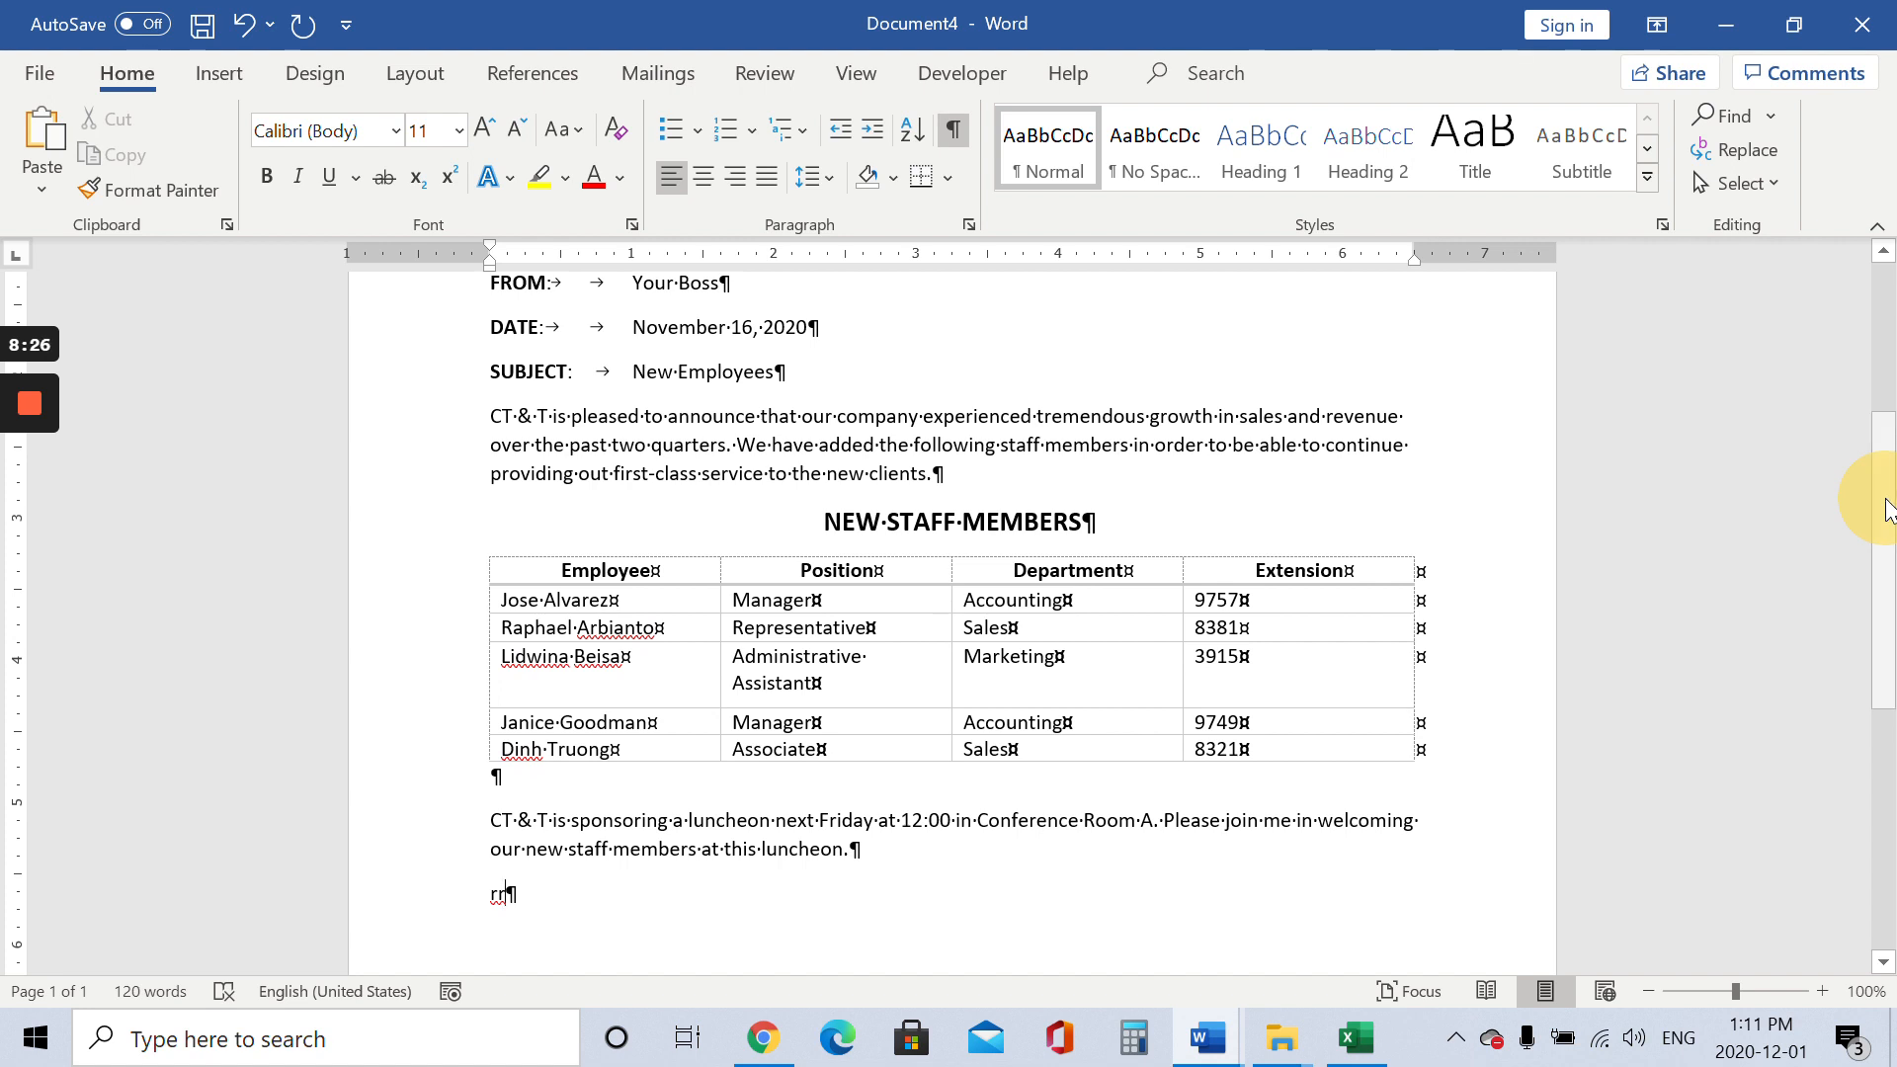
click(478, 545)
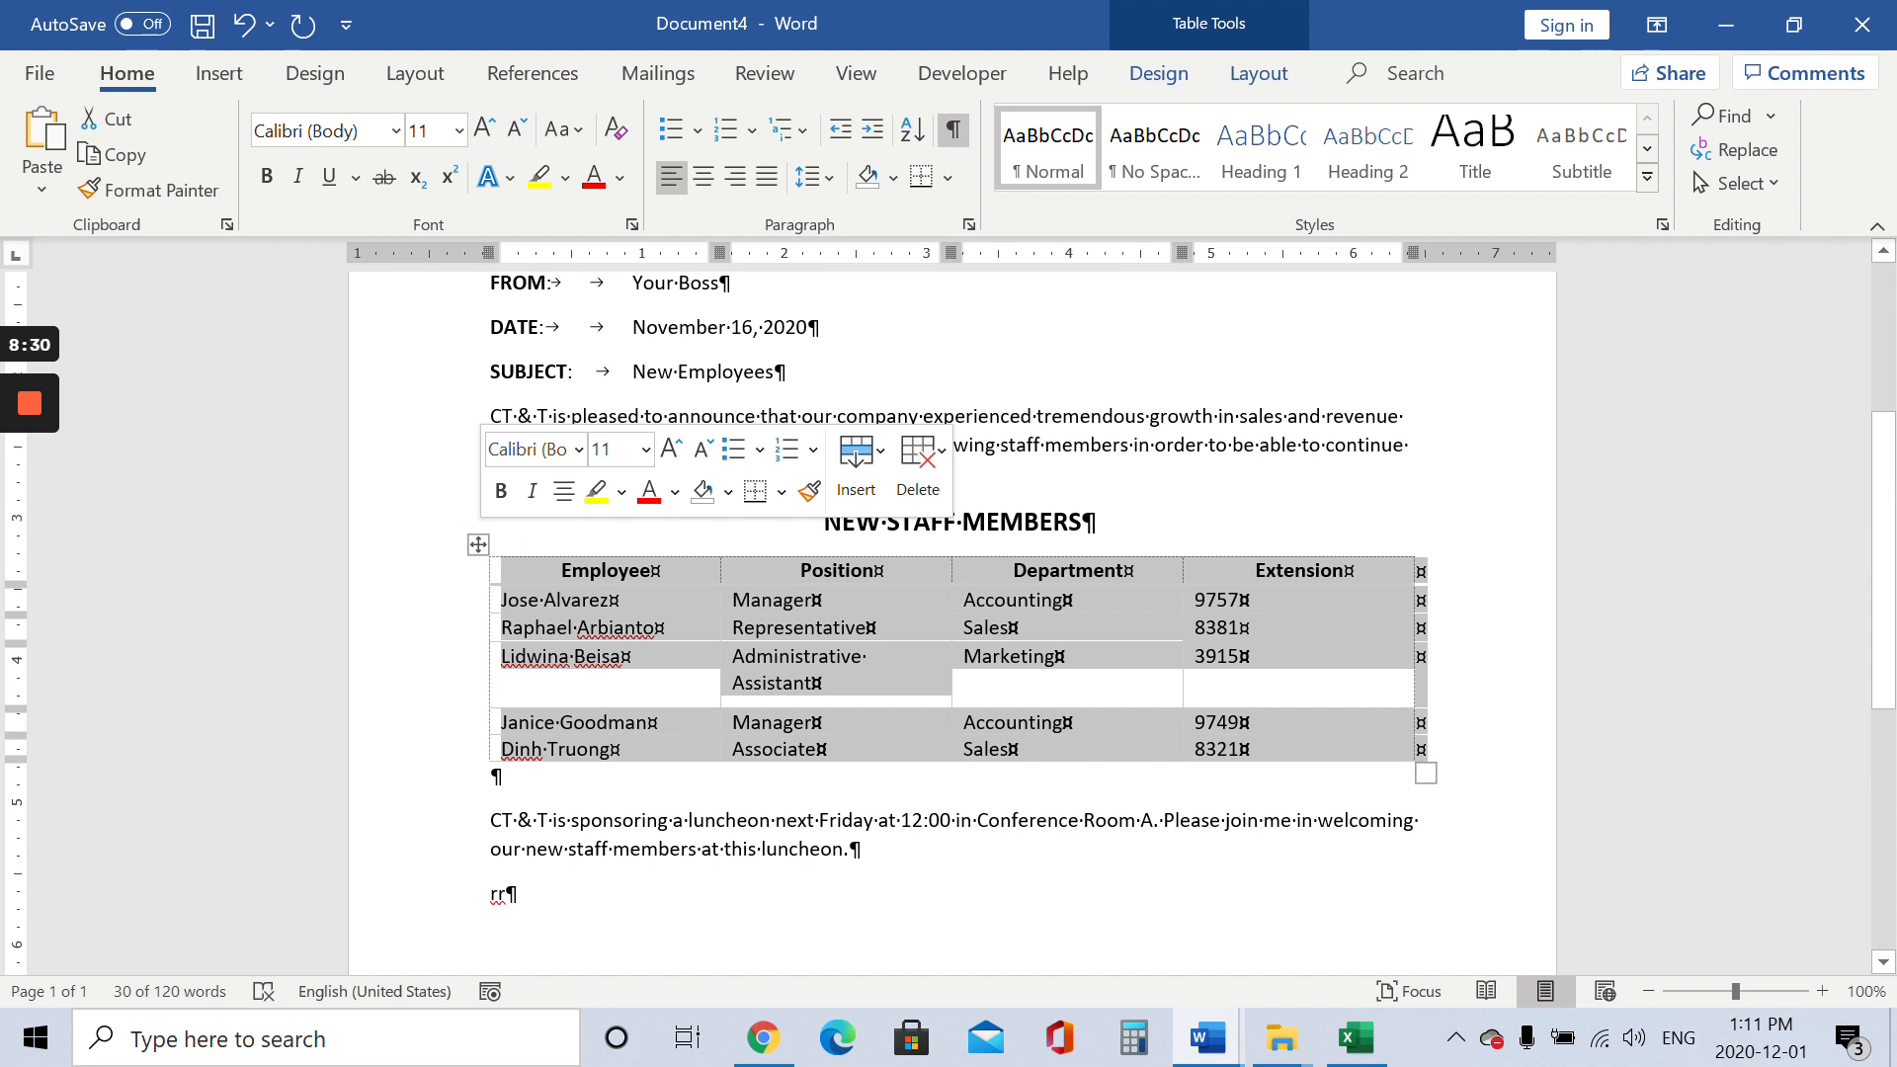
click(1159, 76)
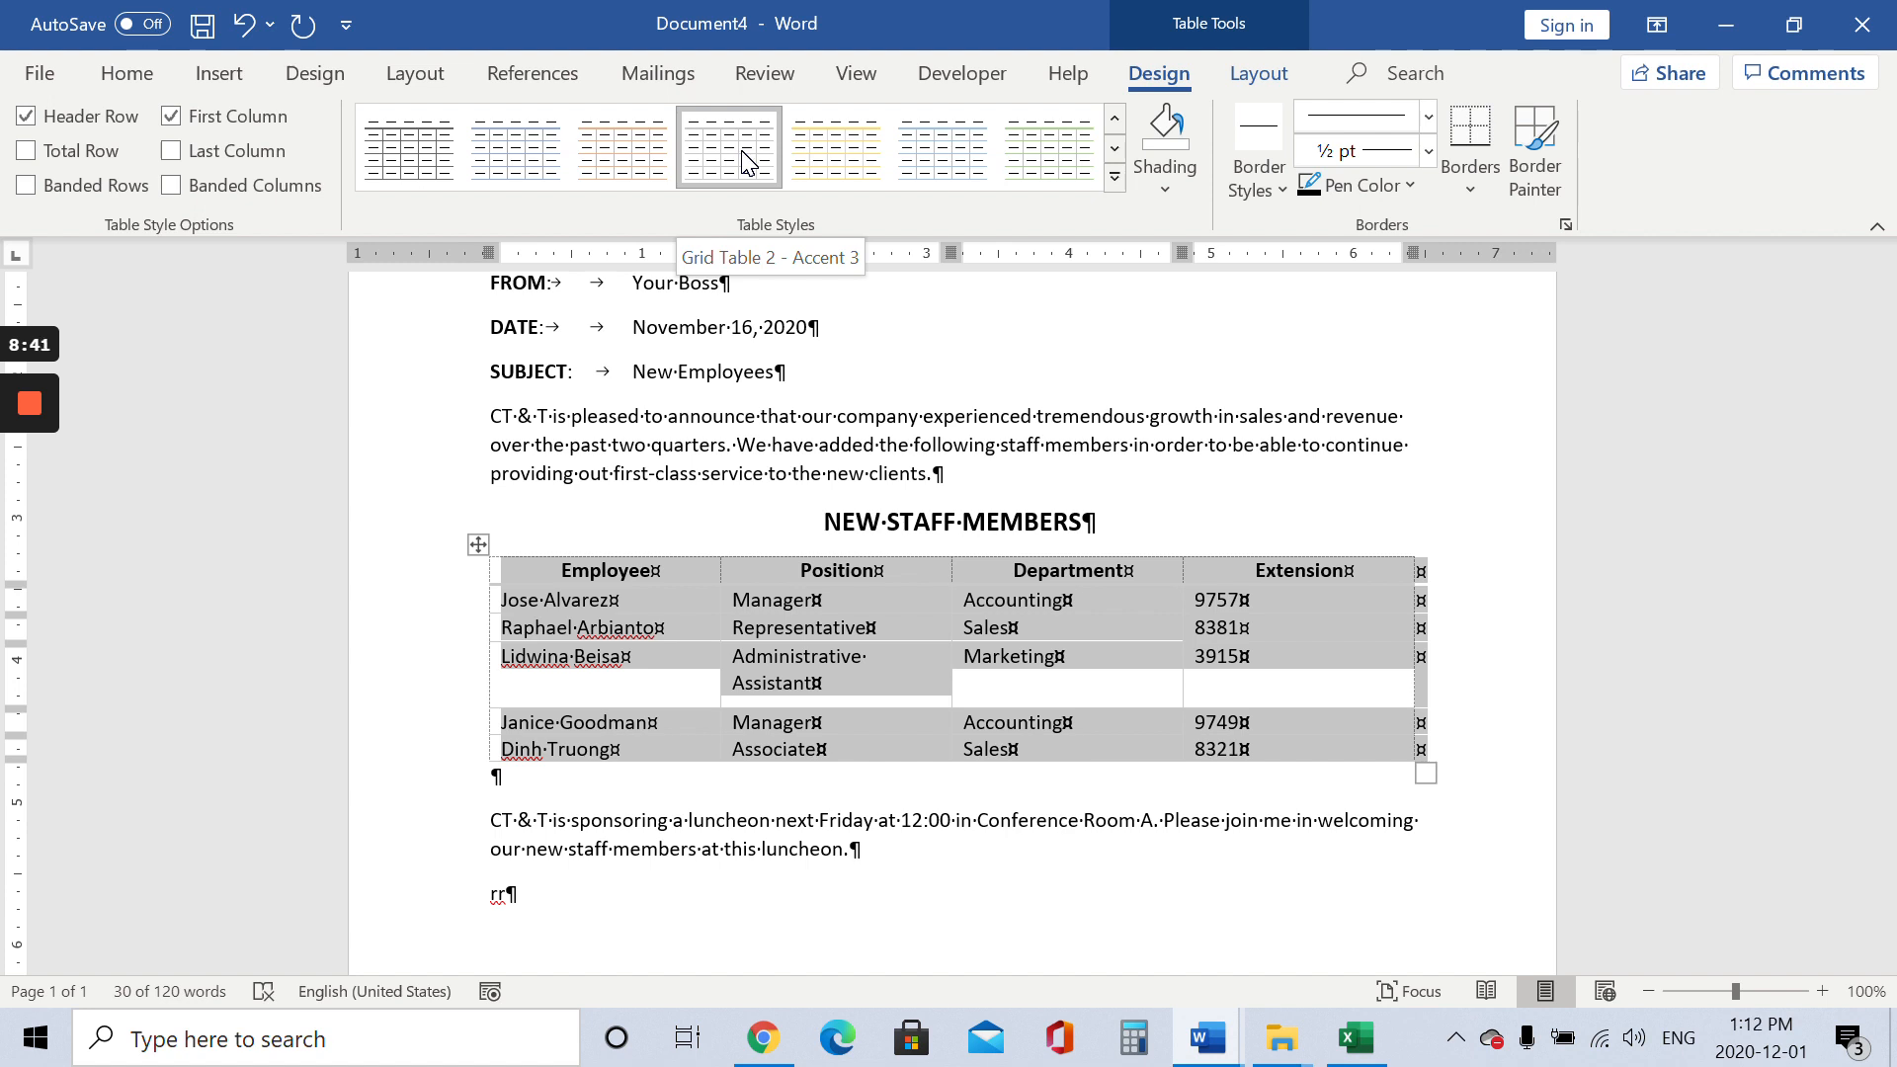
click(1116, 120)
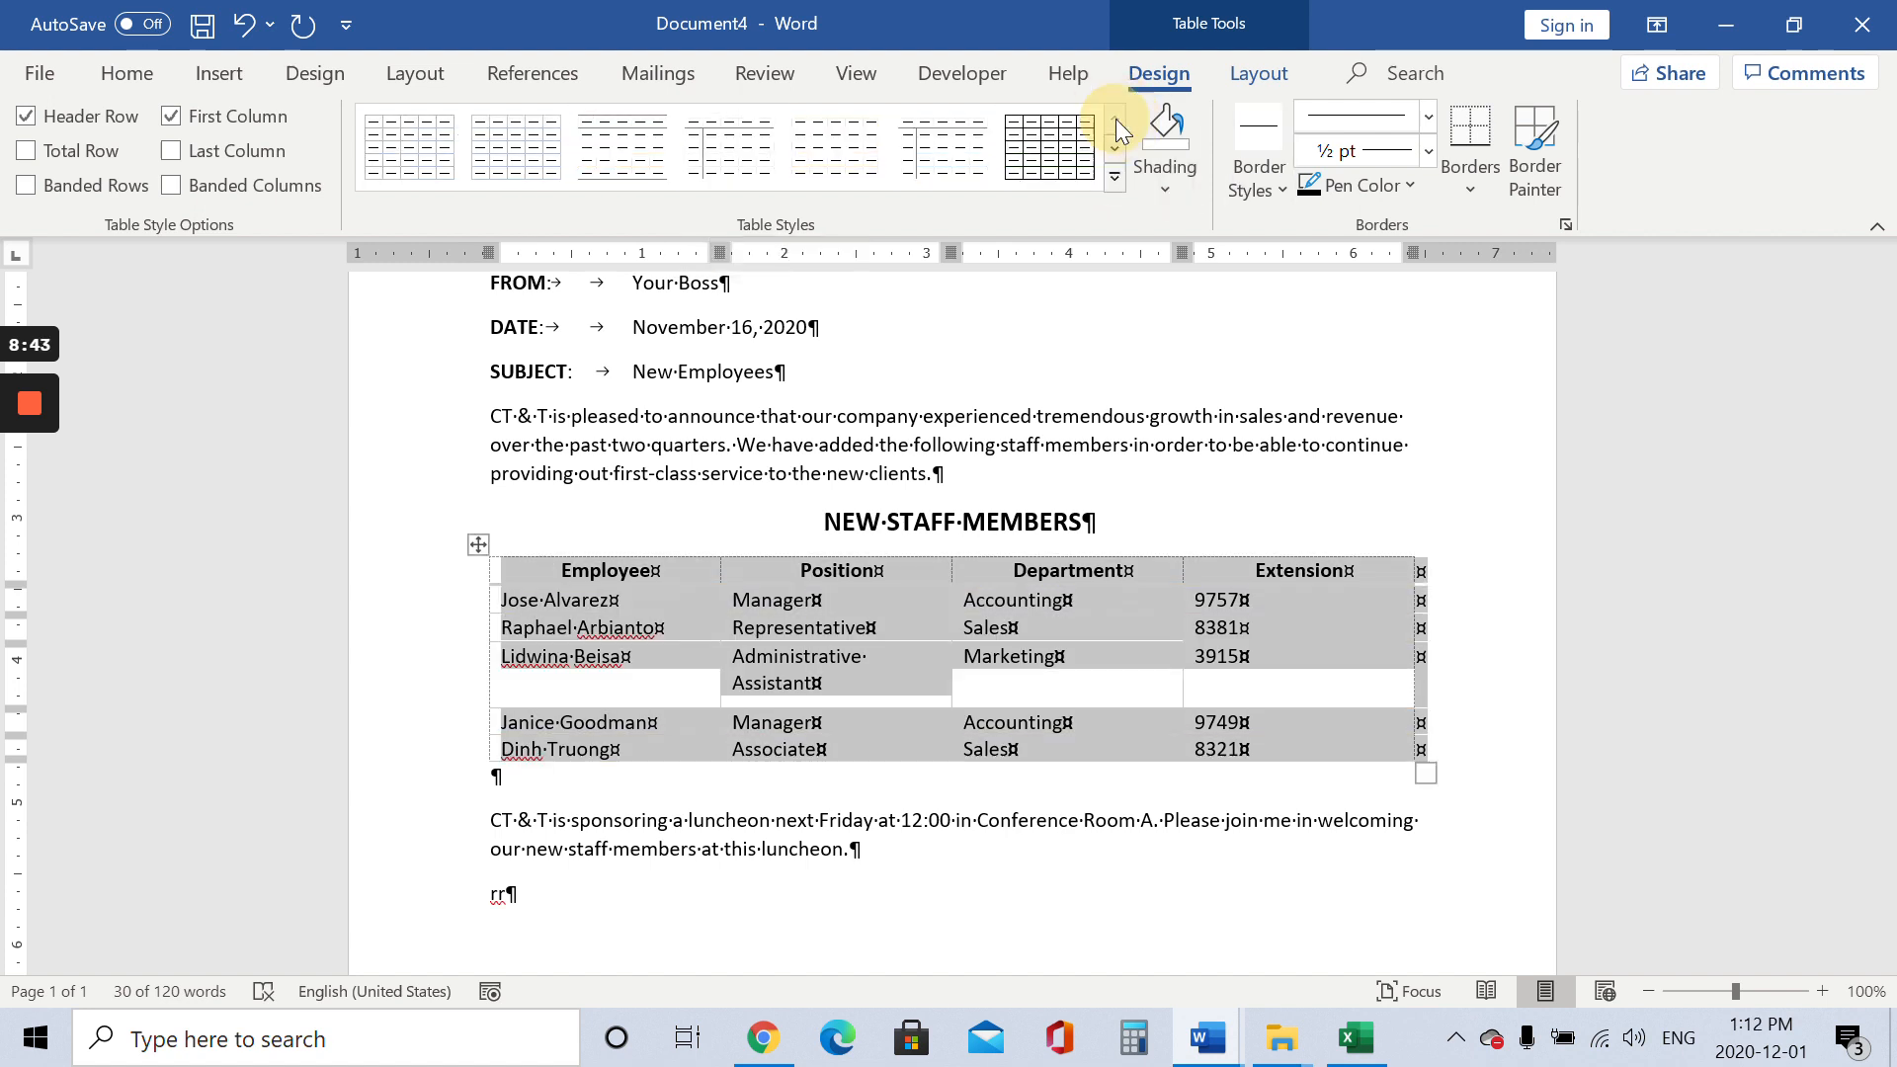
click(1049, 158)
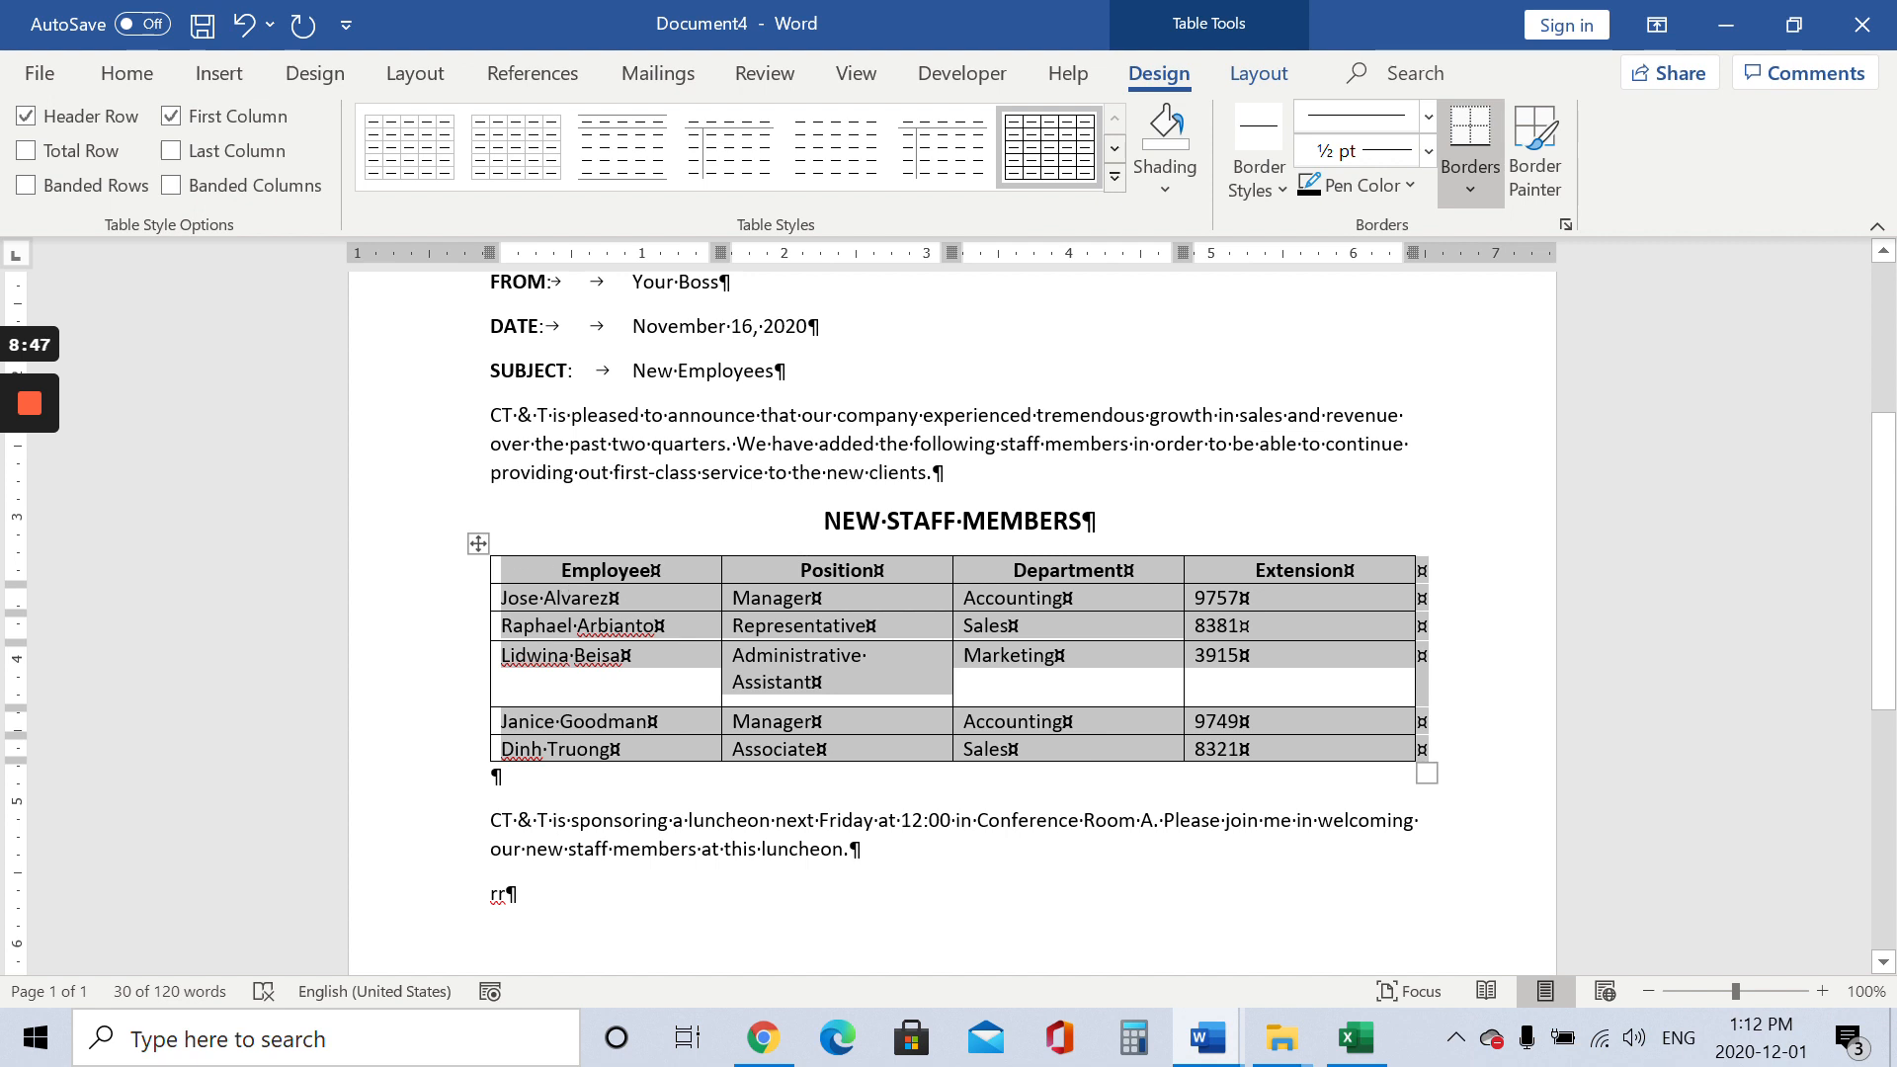
click(1291, 529)
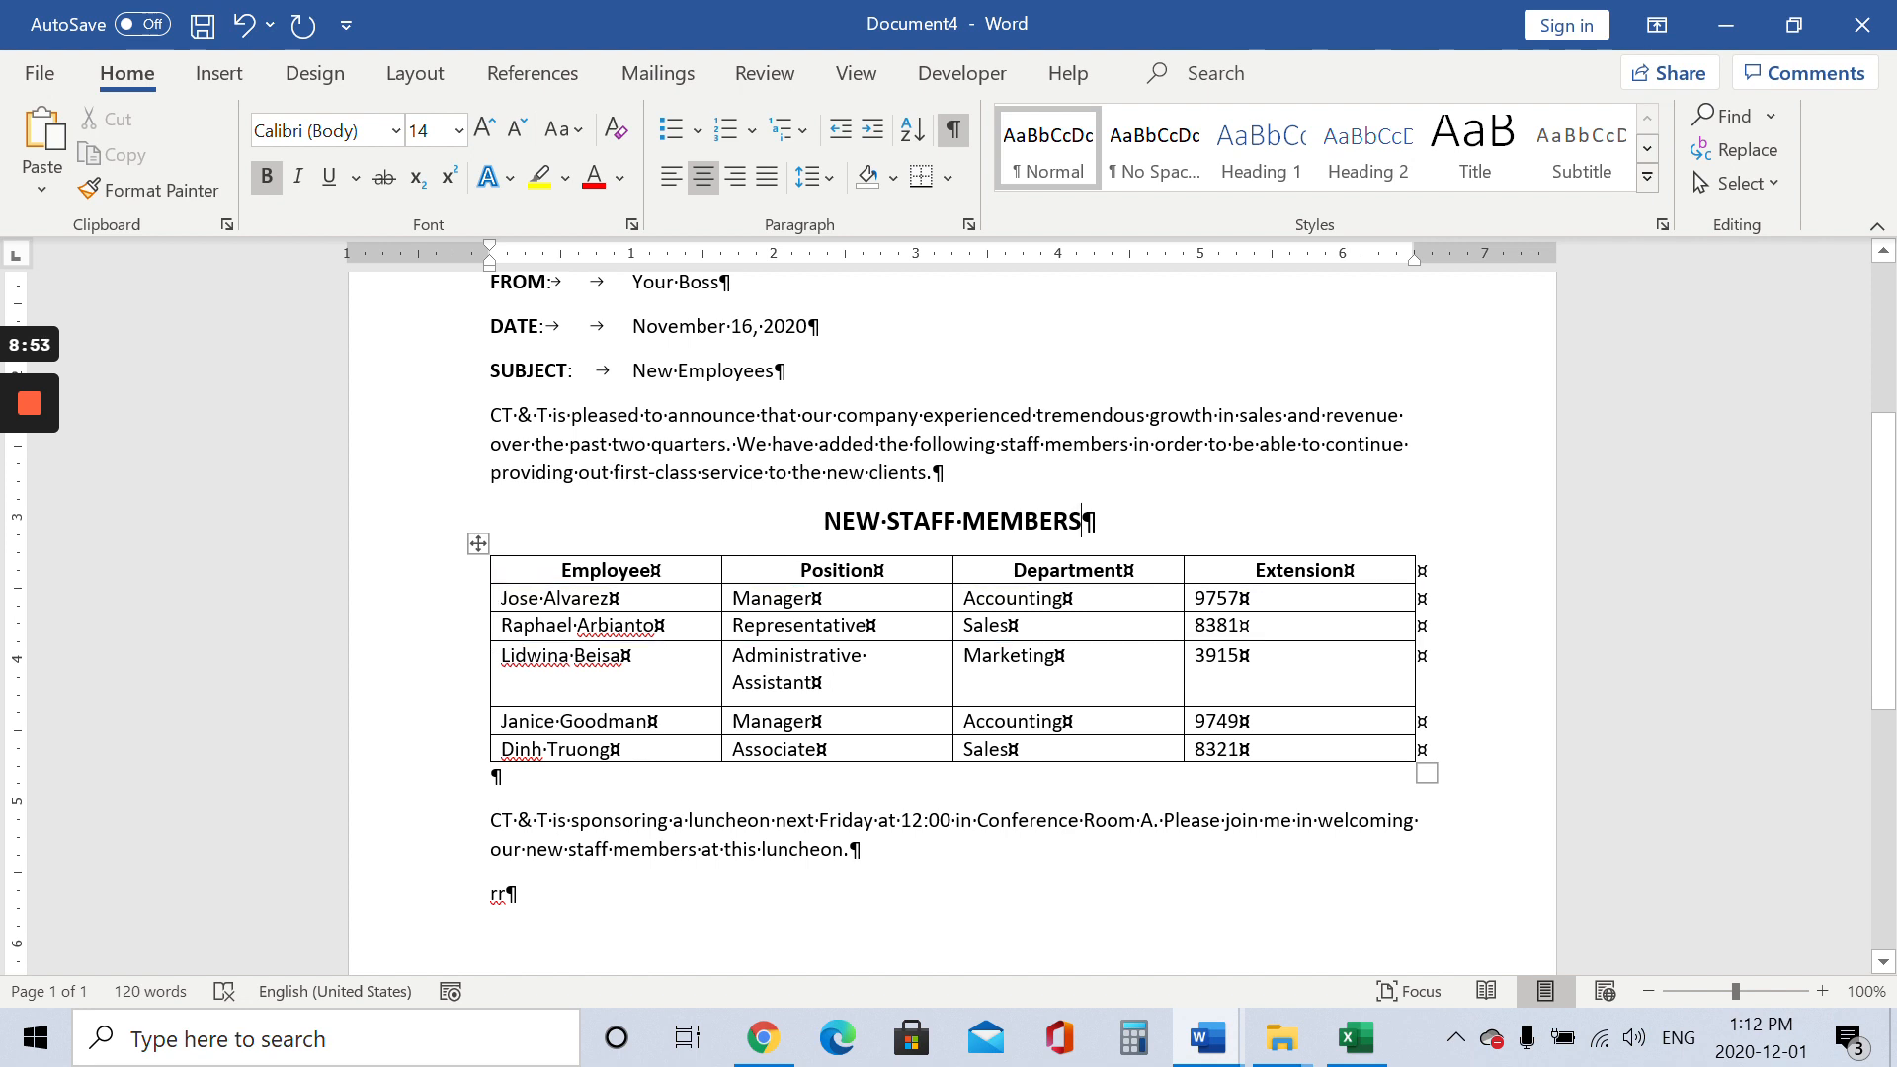
Apply the Grid Table 2 - Accent 3 style to the whole new staff members table
click(478, 543)
click(1158, 73)
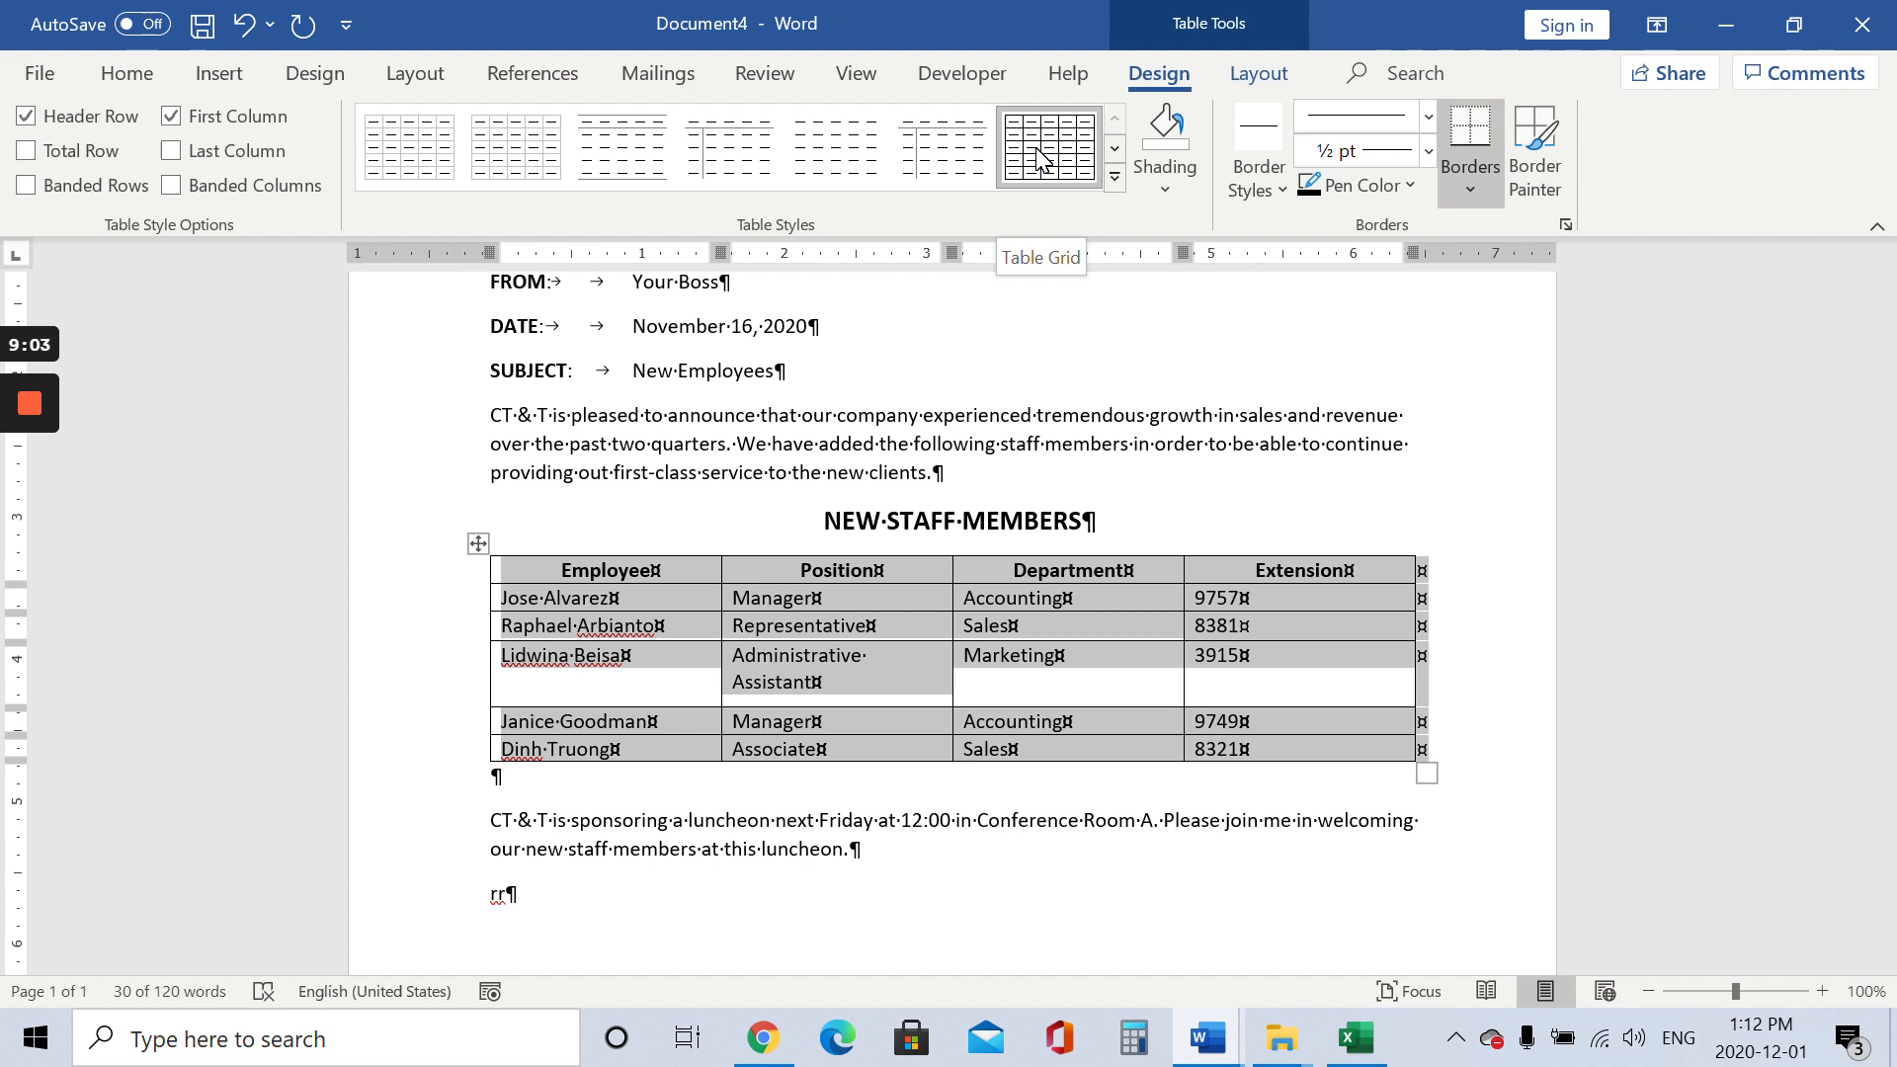
click(1114, 178)
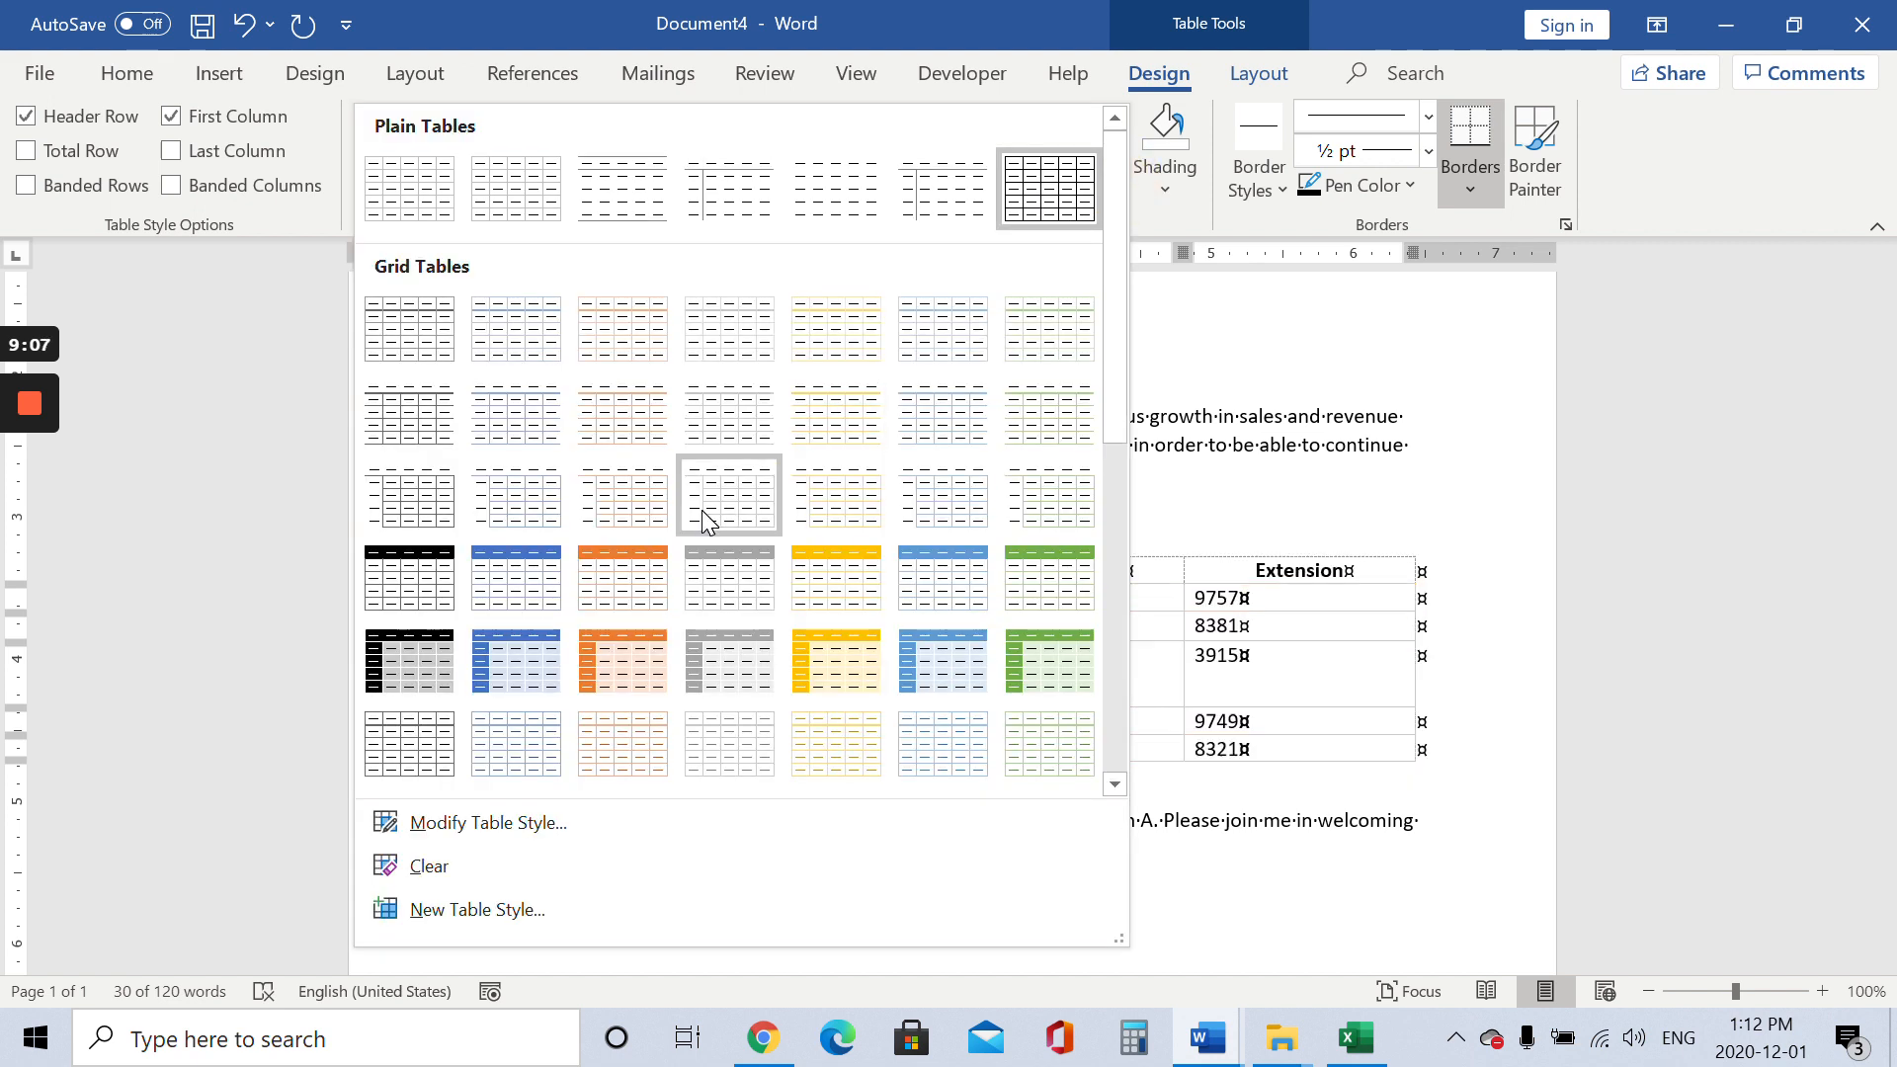
click(711, 430)
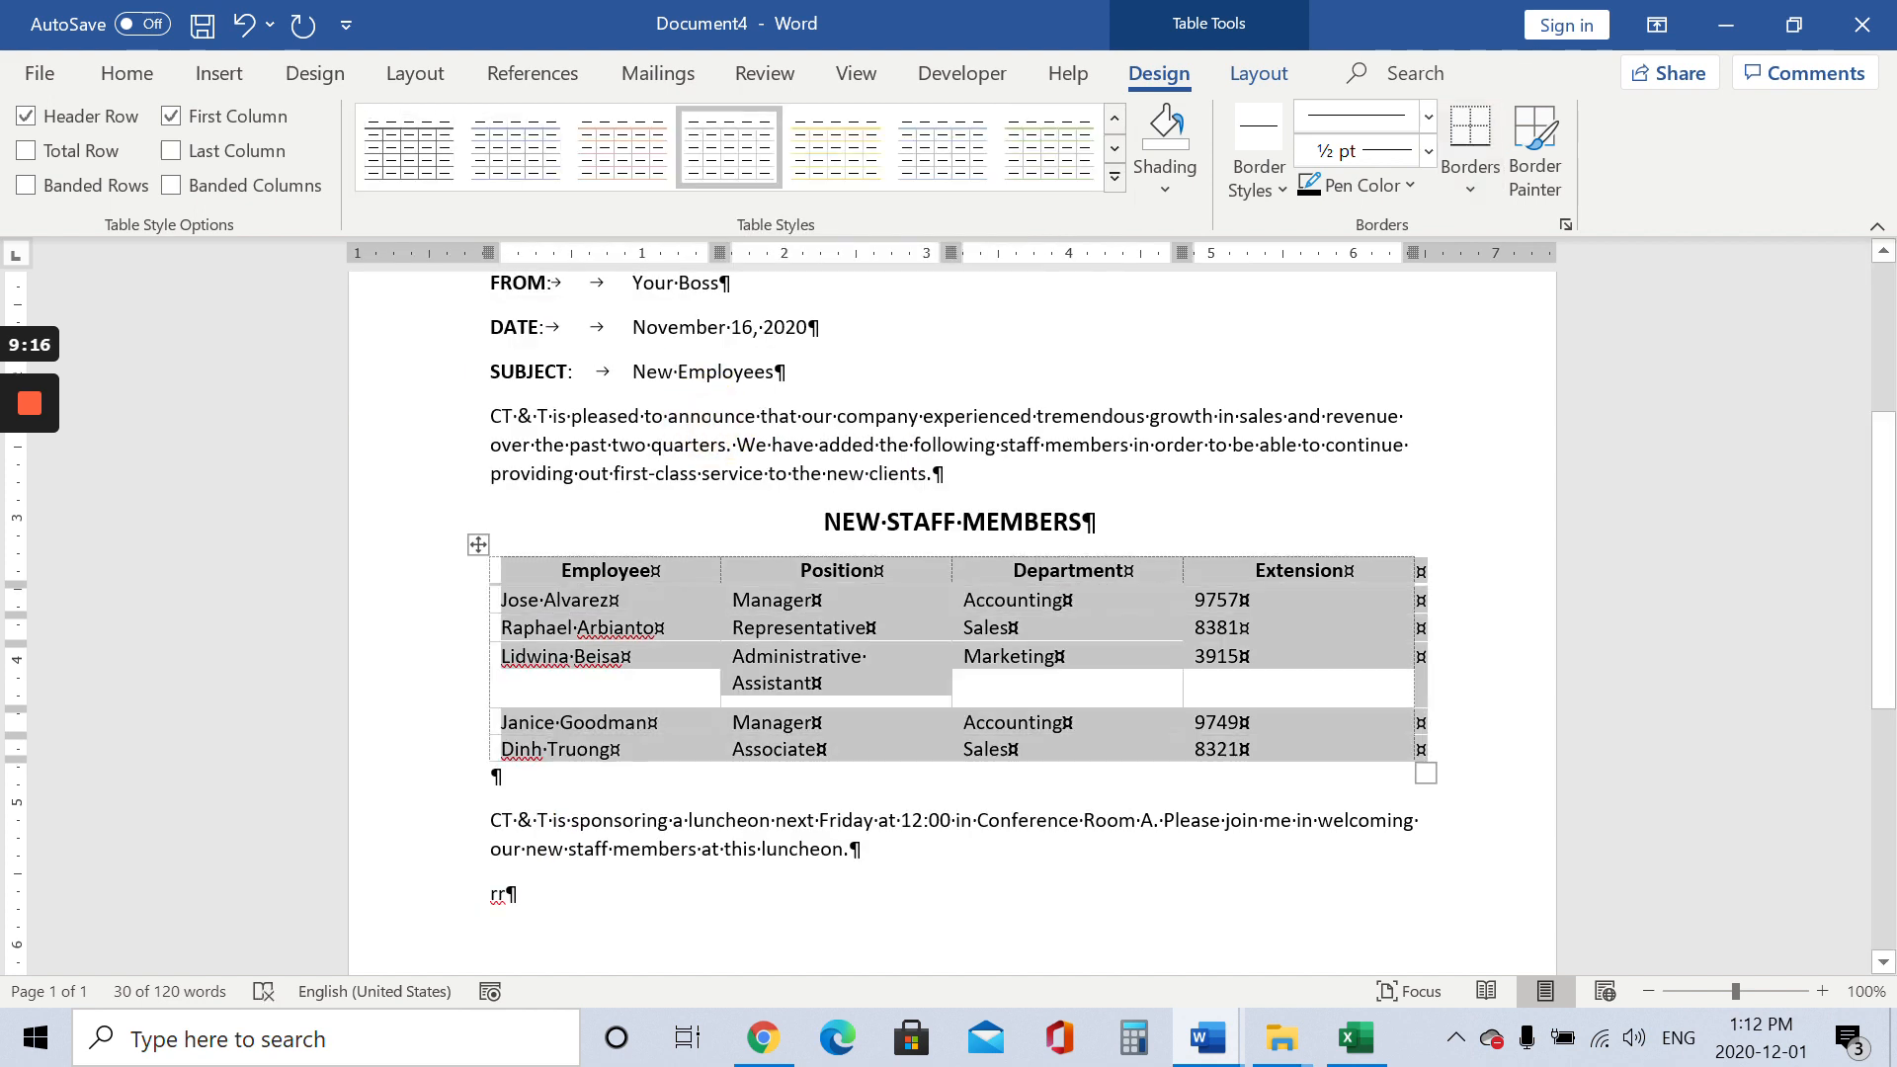
Fit the staff table's column widths to their contents with AutoFit Contents
click(1269, 77)
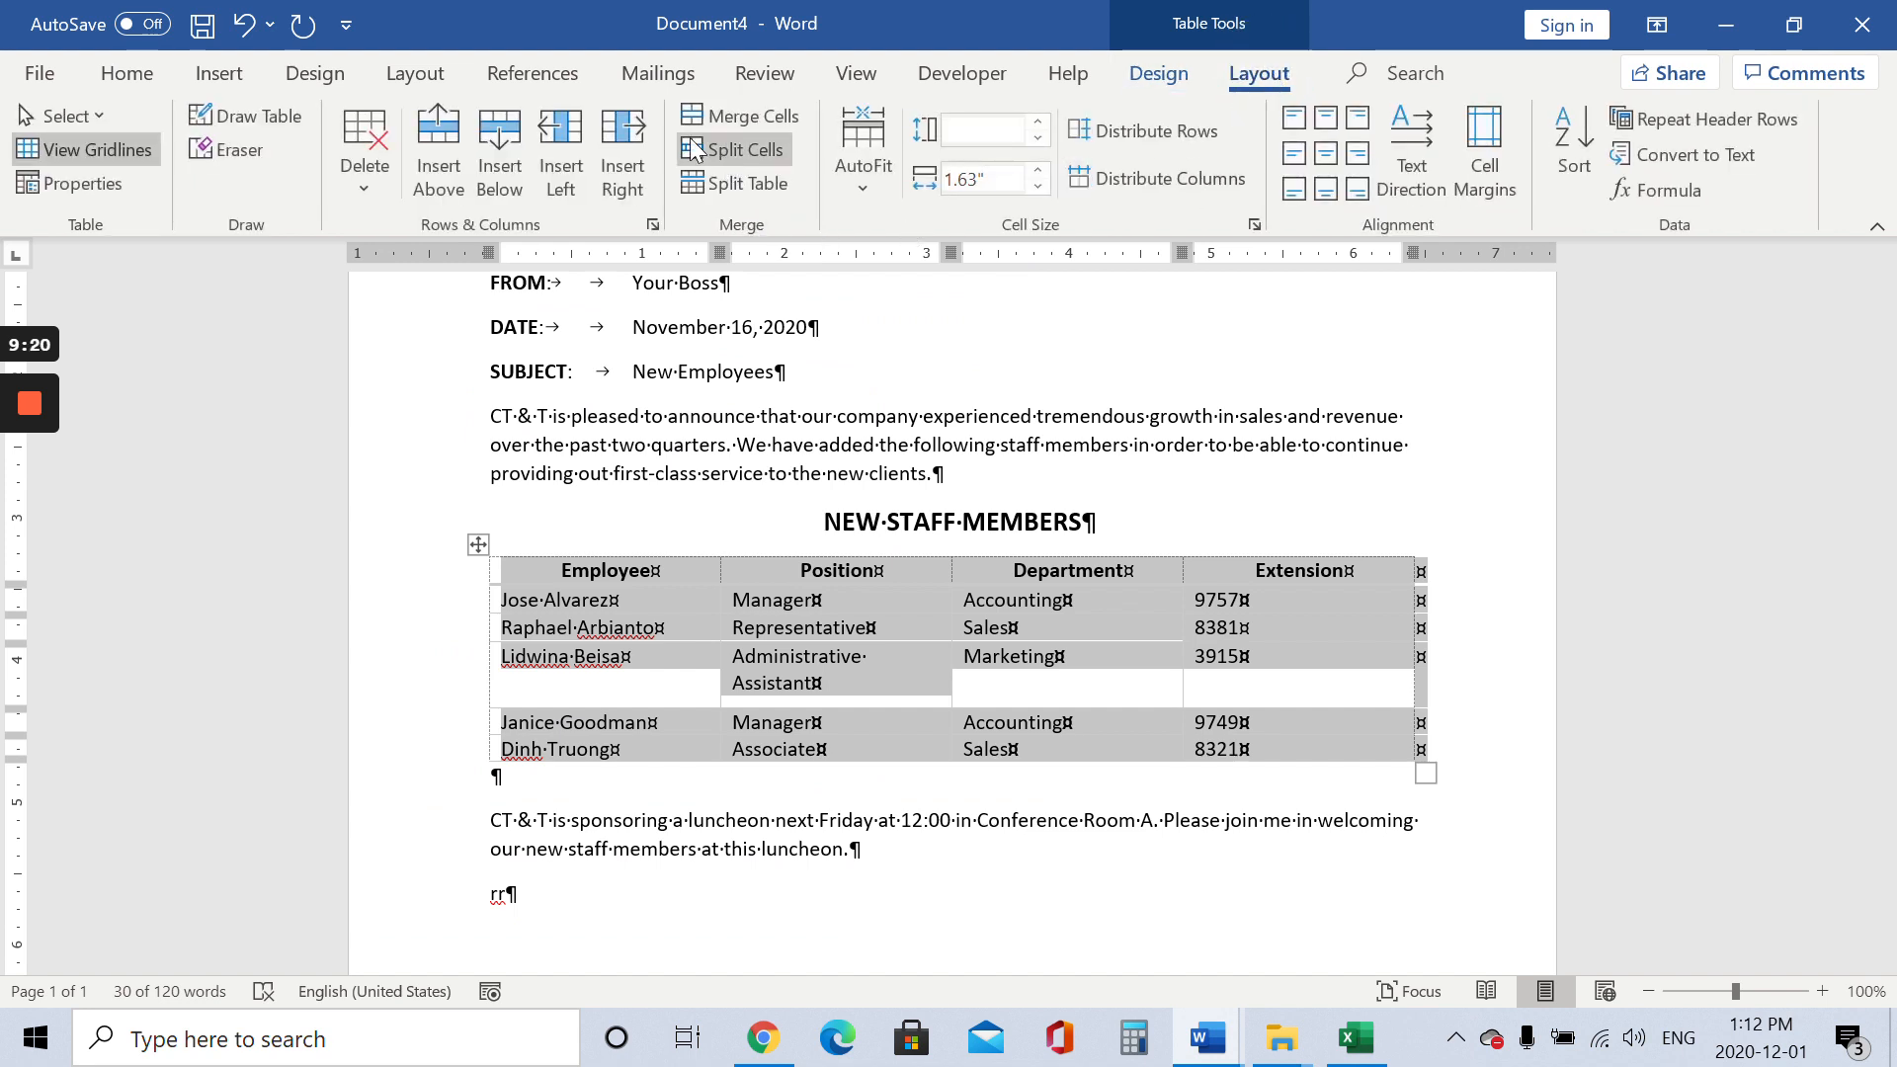
click(869, 138)
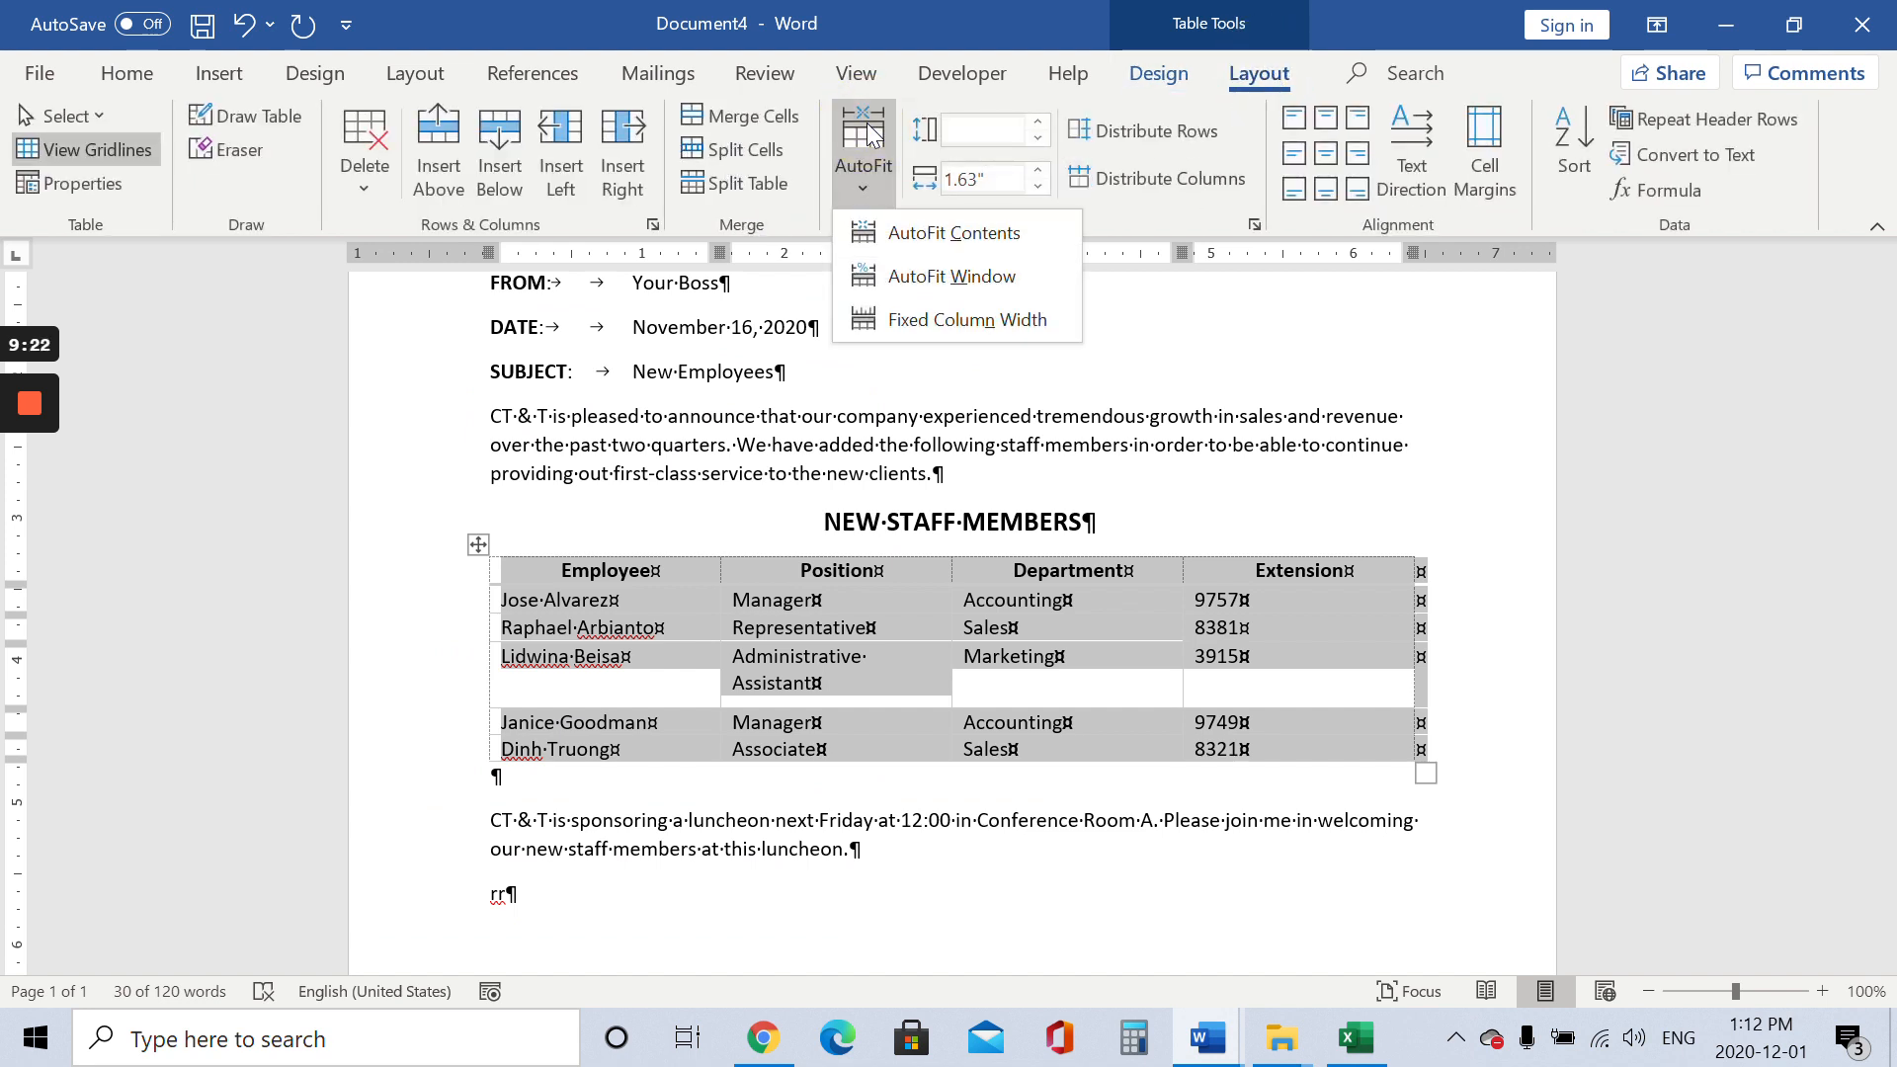
click(918, 243)
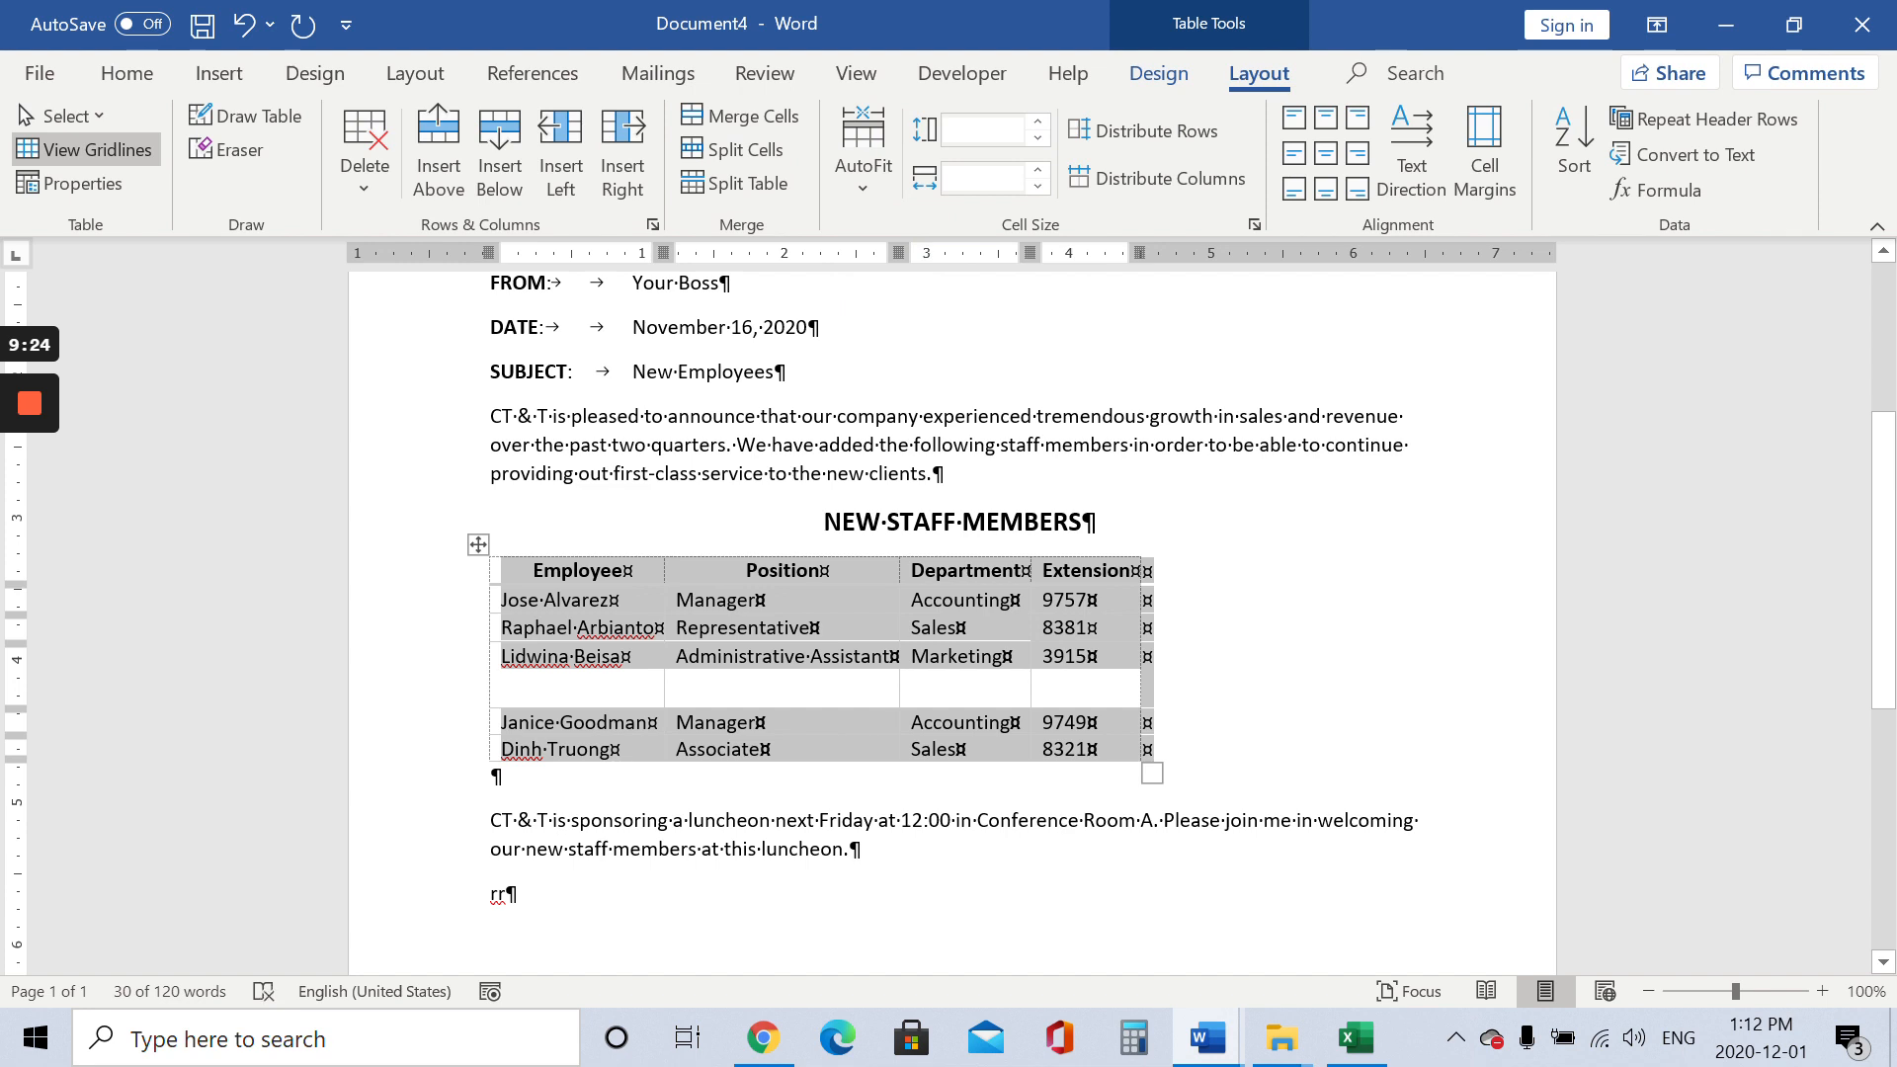
click(1271, 521)
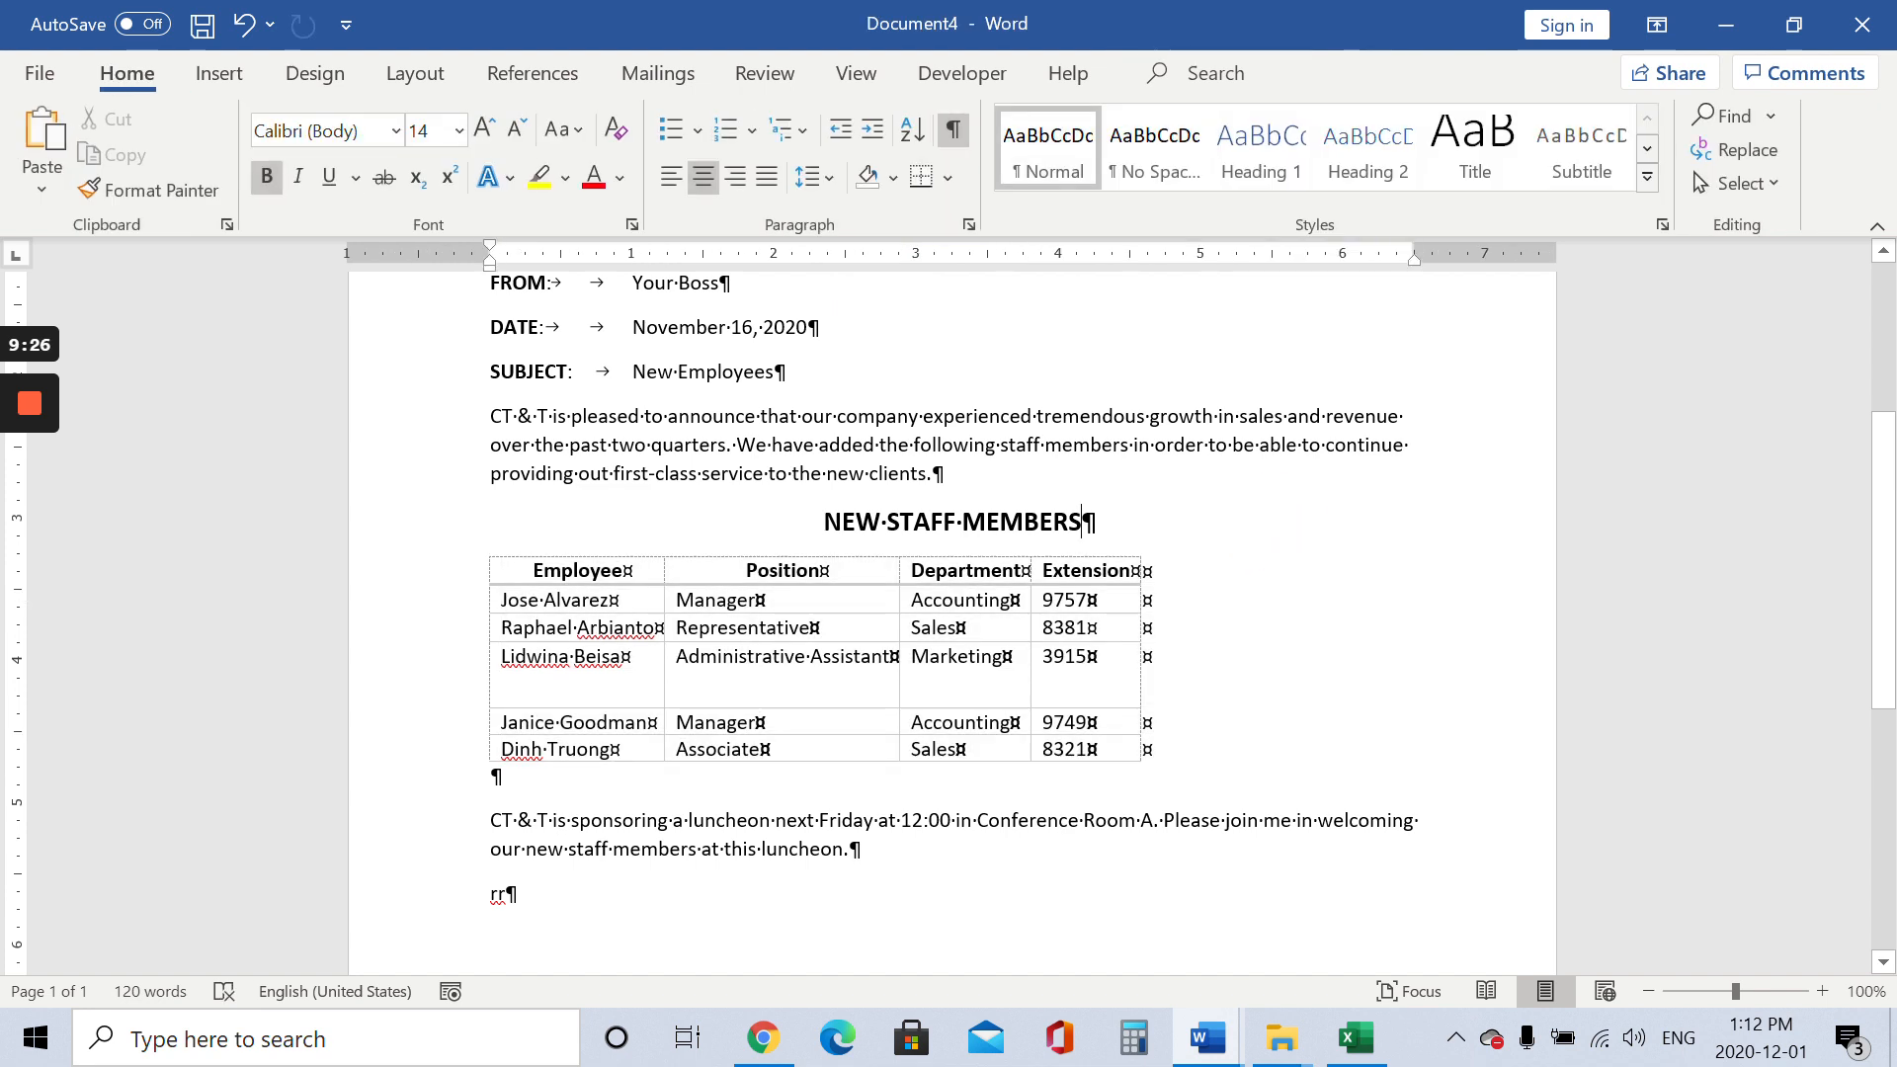
Center the whole staff table horizontally between the page margins
click(478, 544)
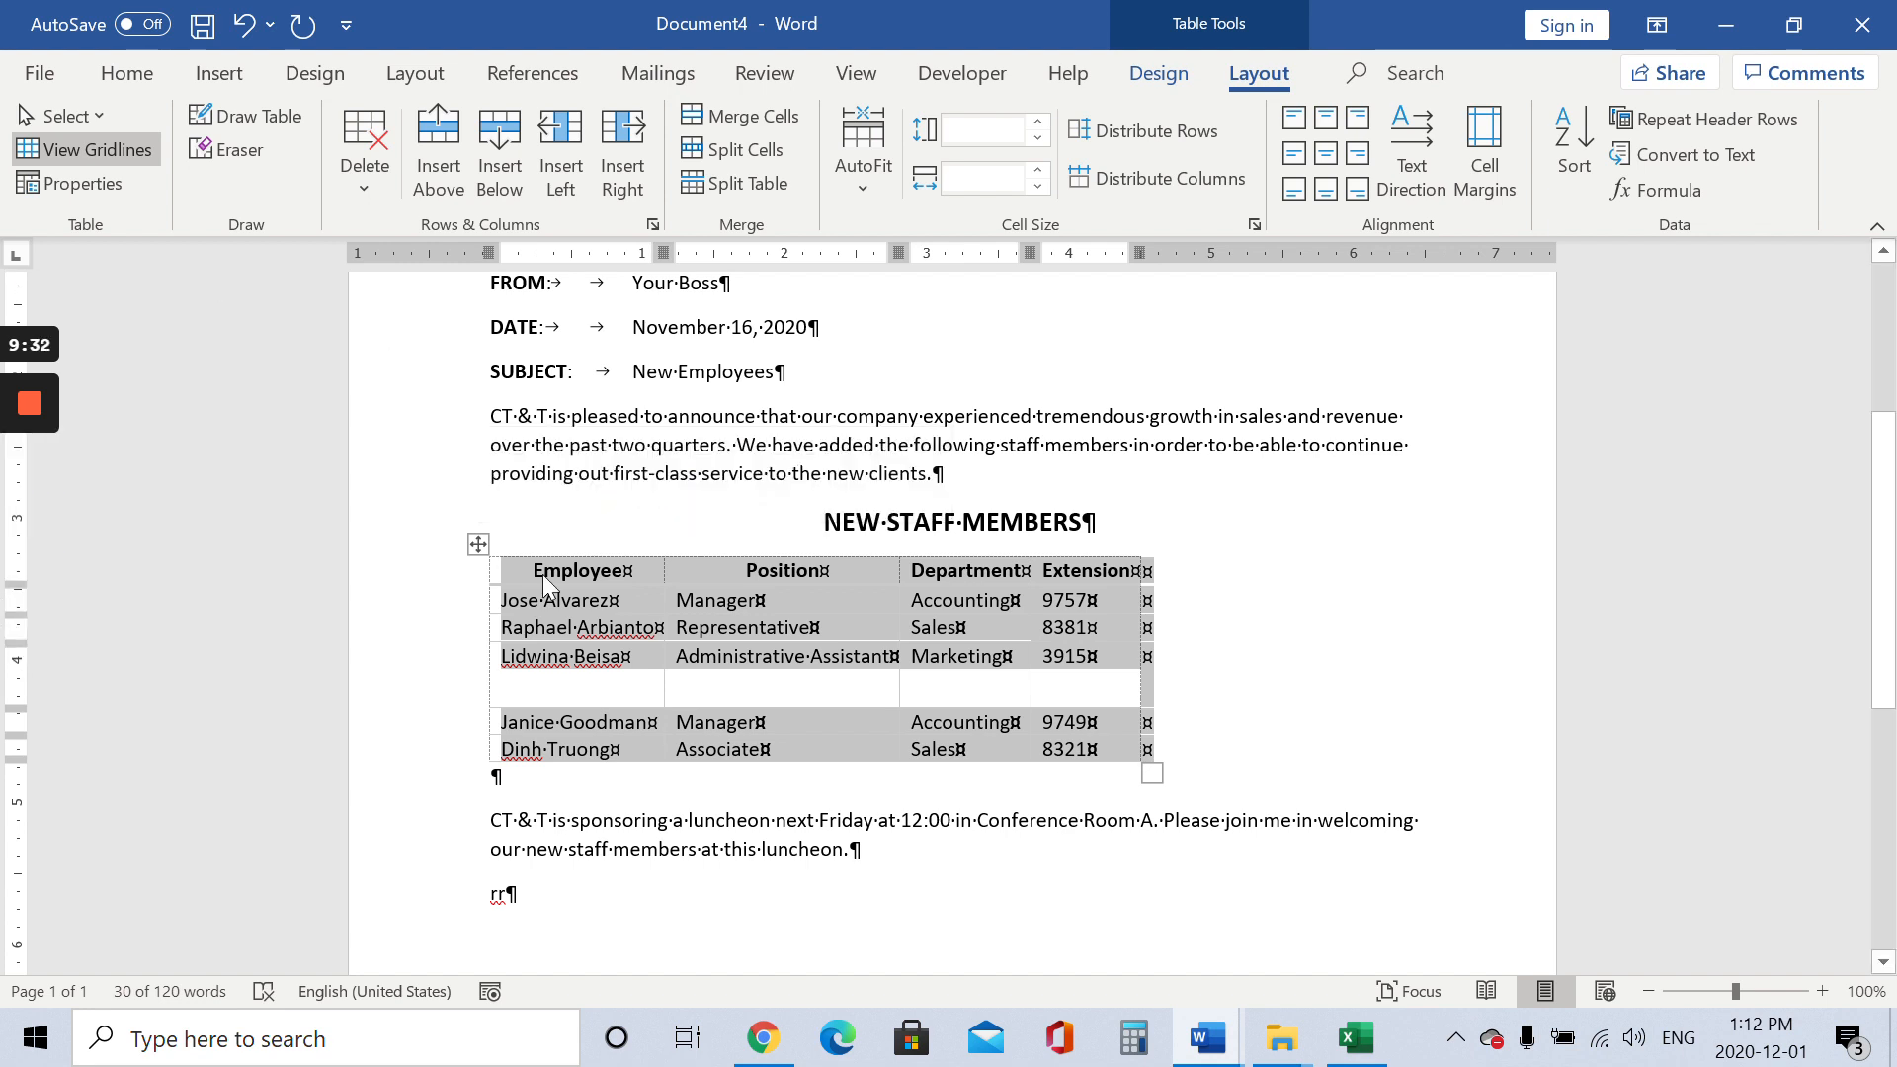
click(116, 78)
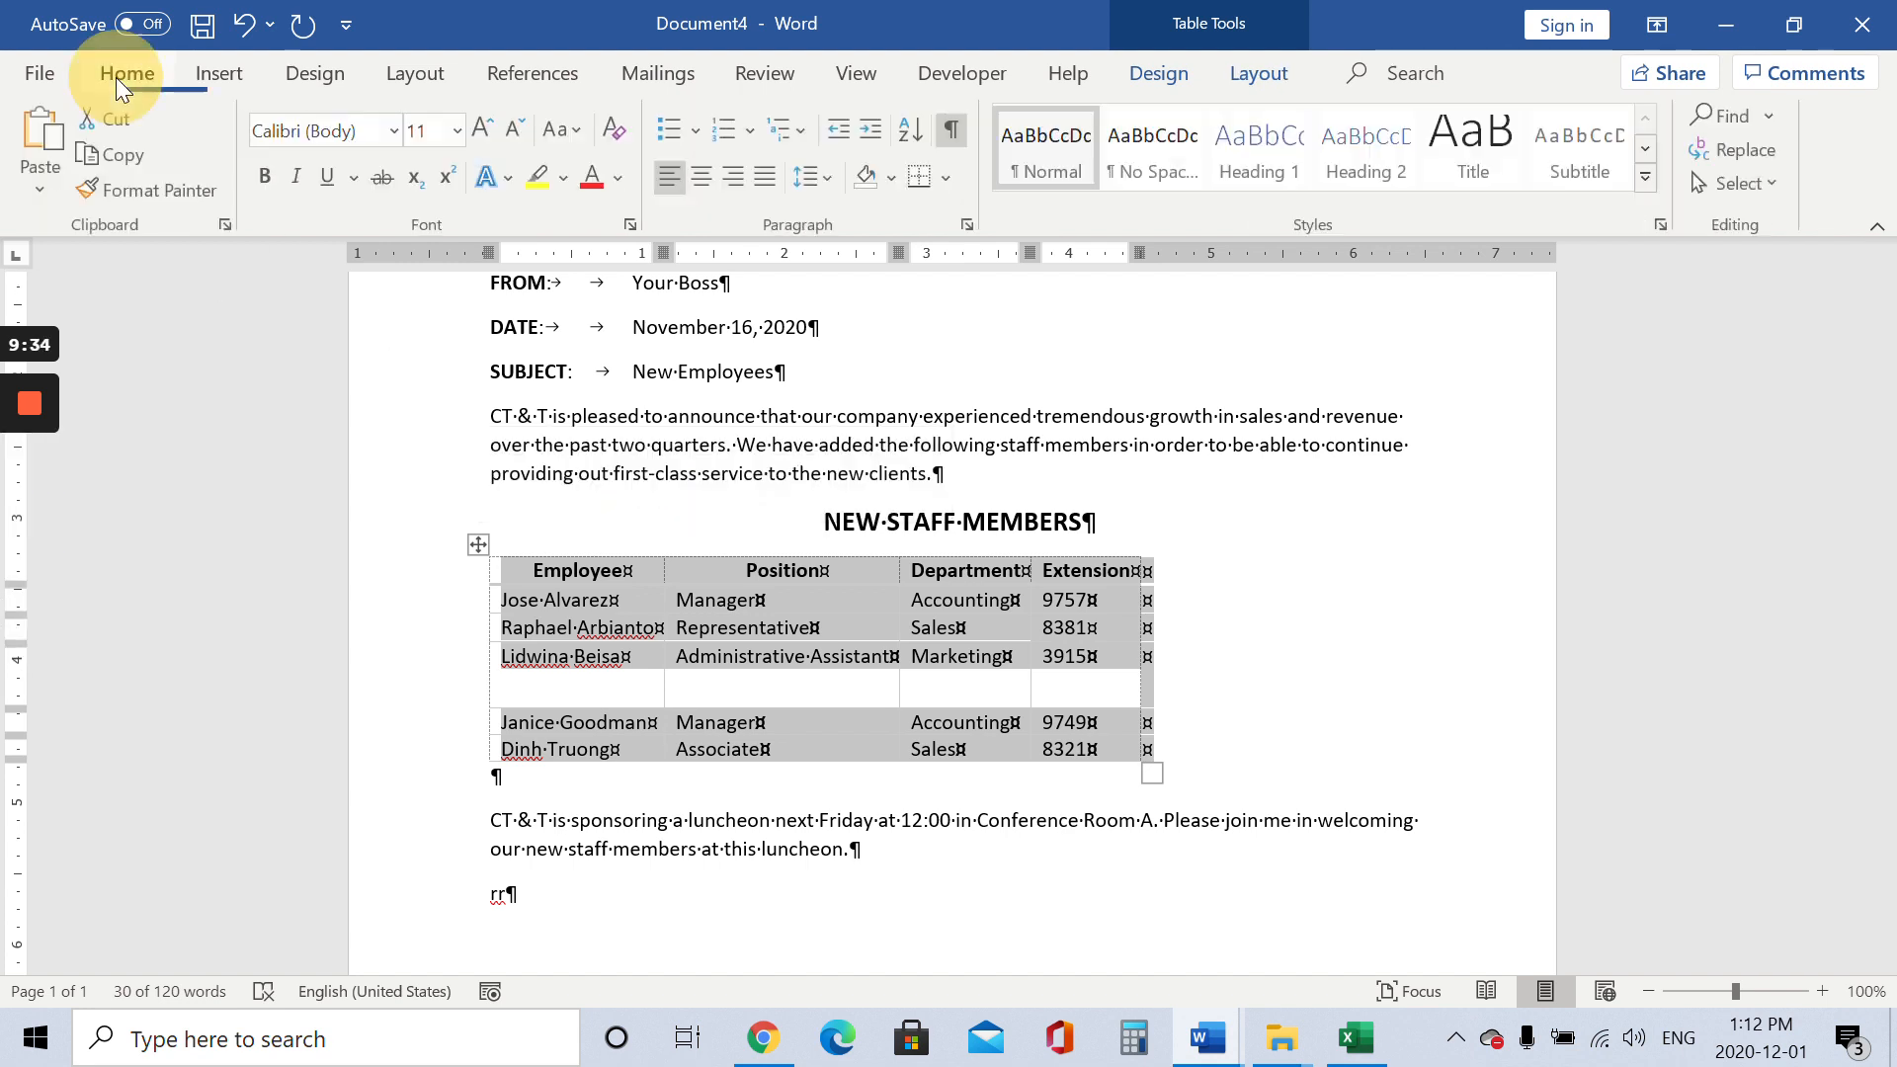
click(706, 186)
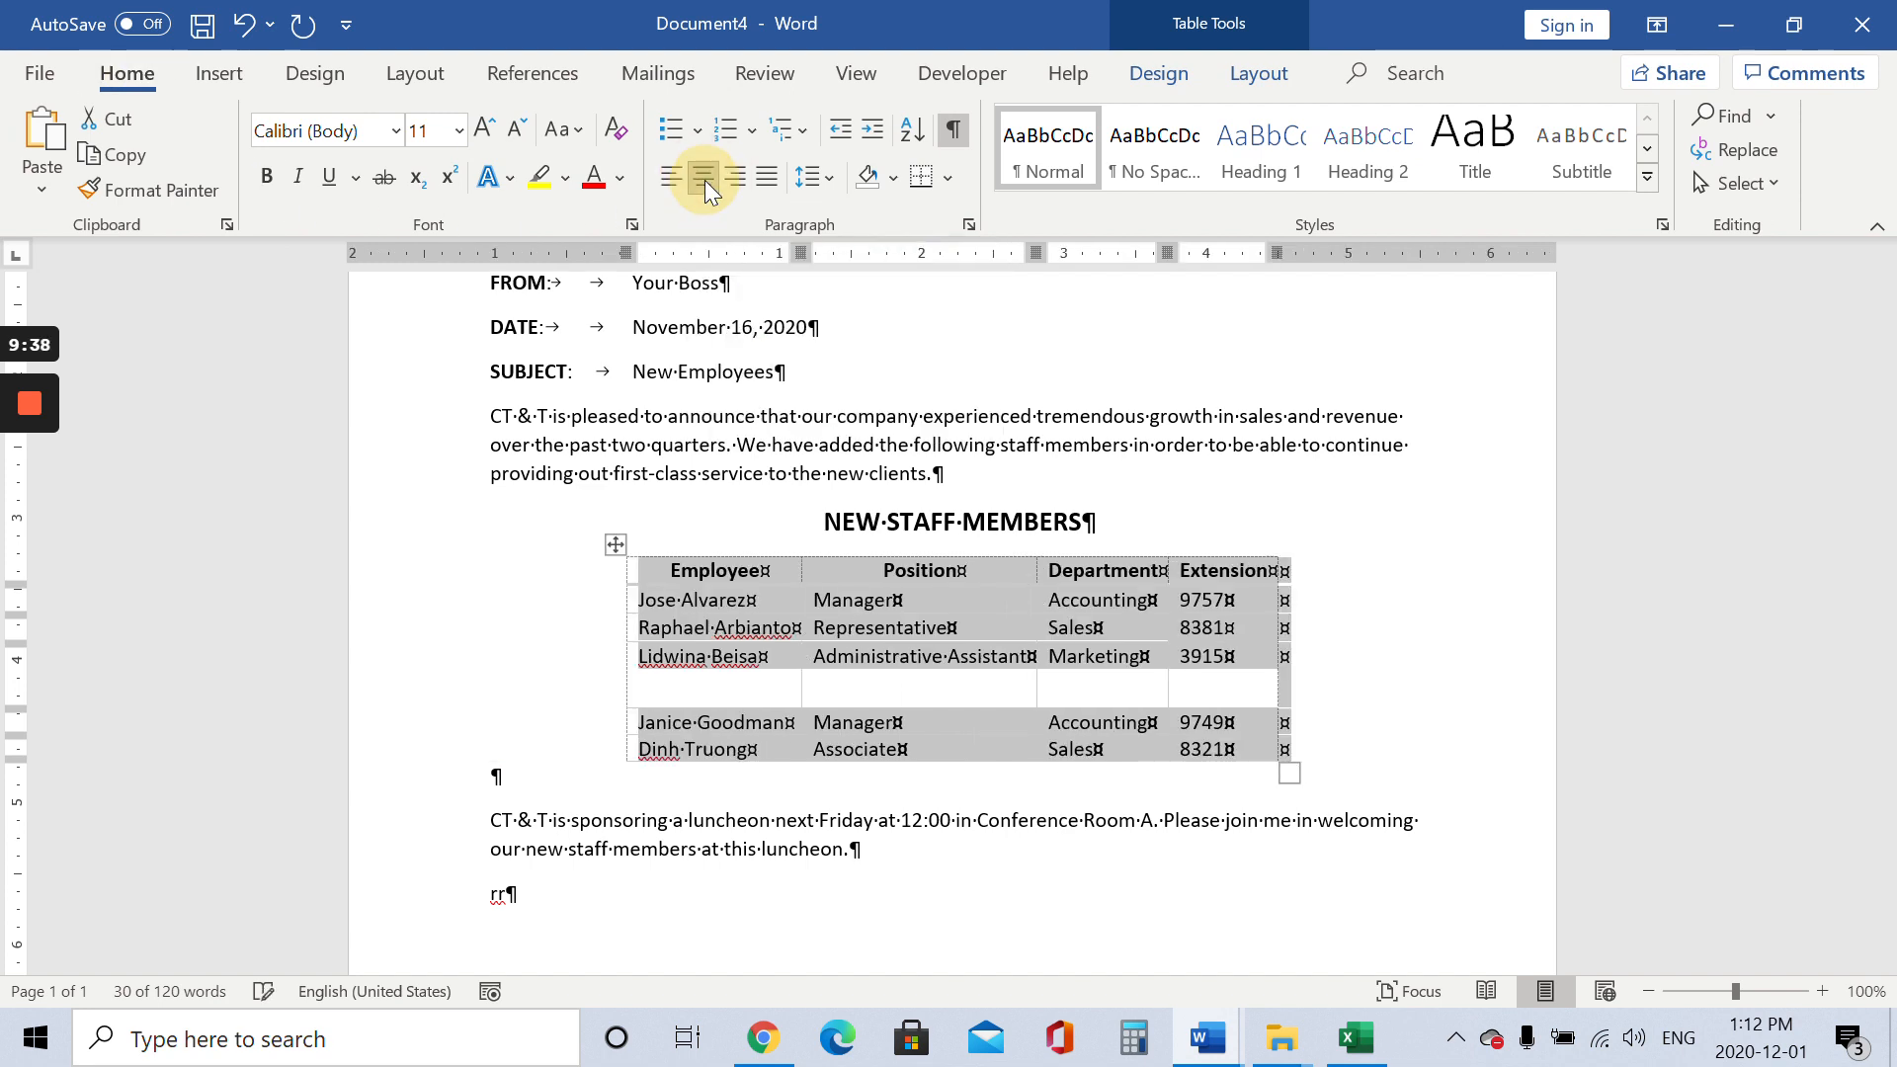
click(1393, 643)
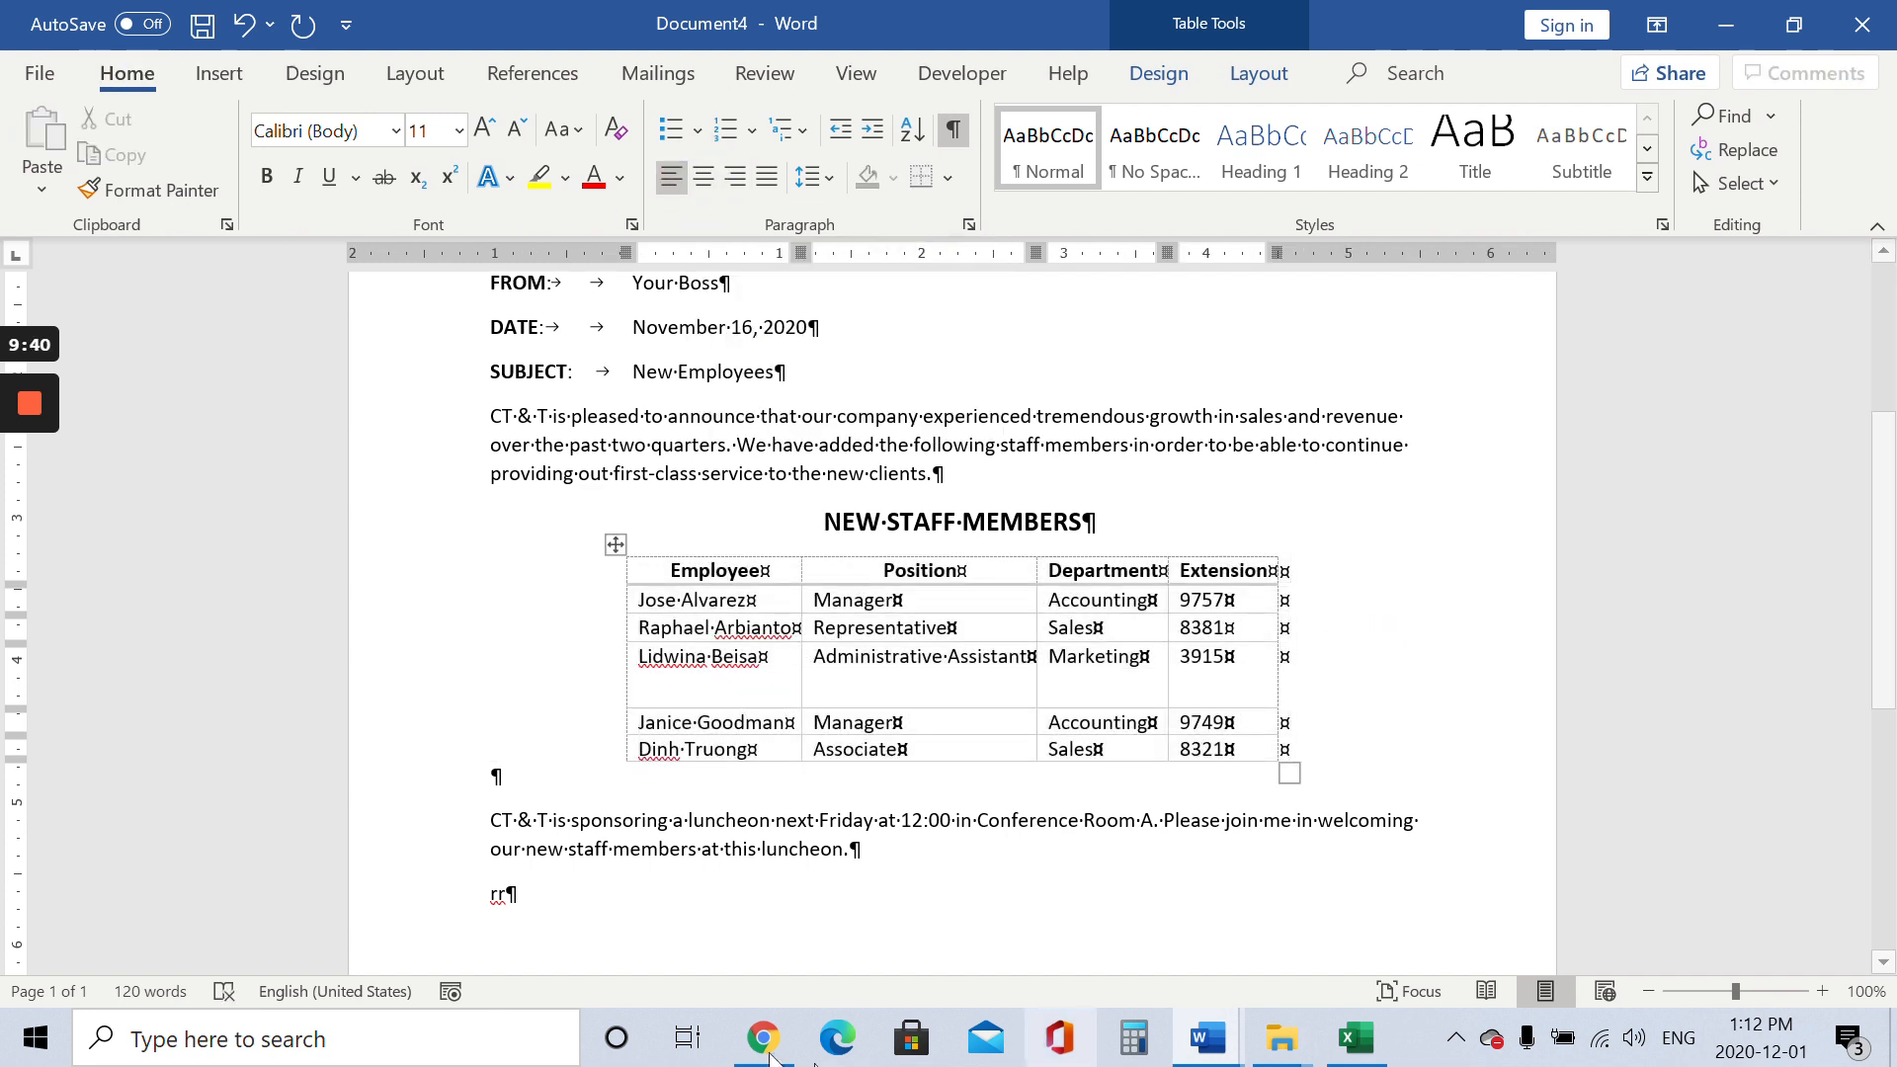
mouse_move(739, 1049)
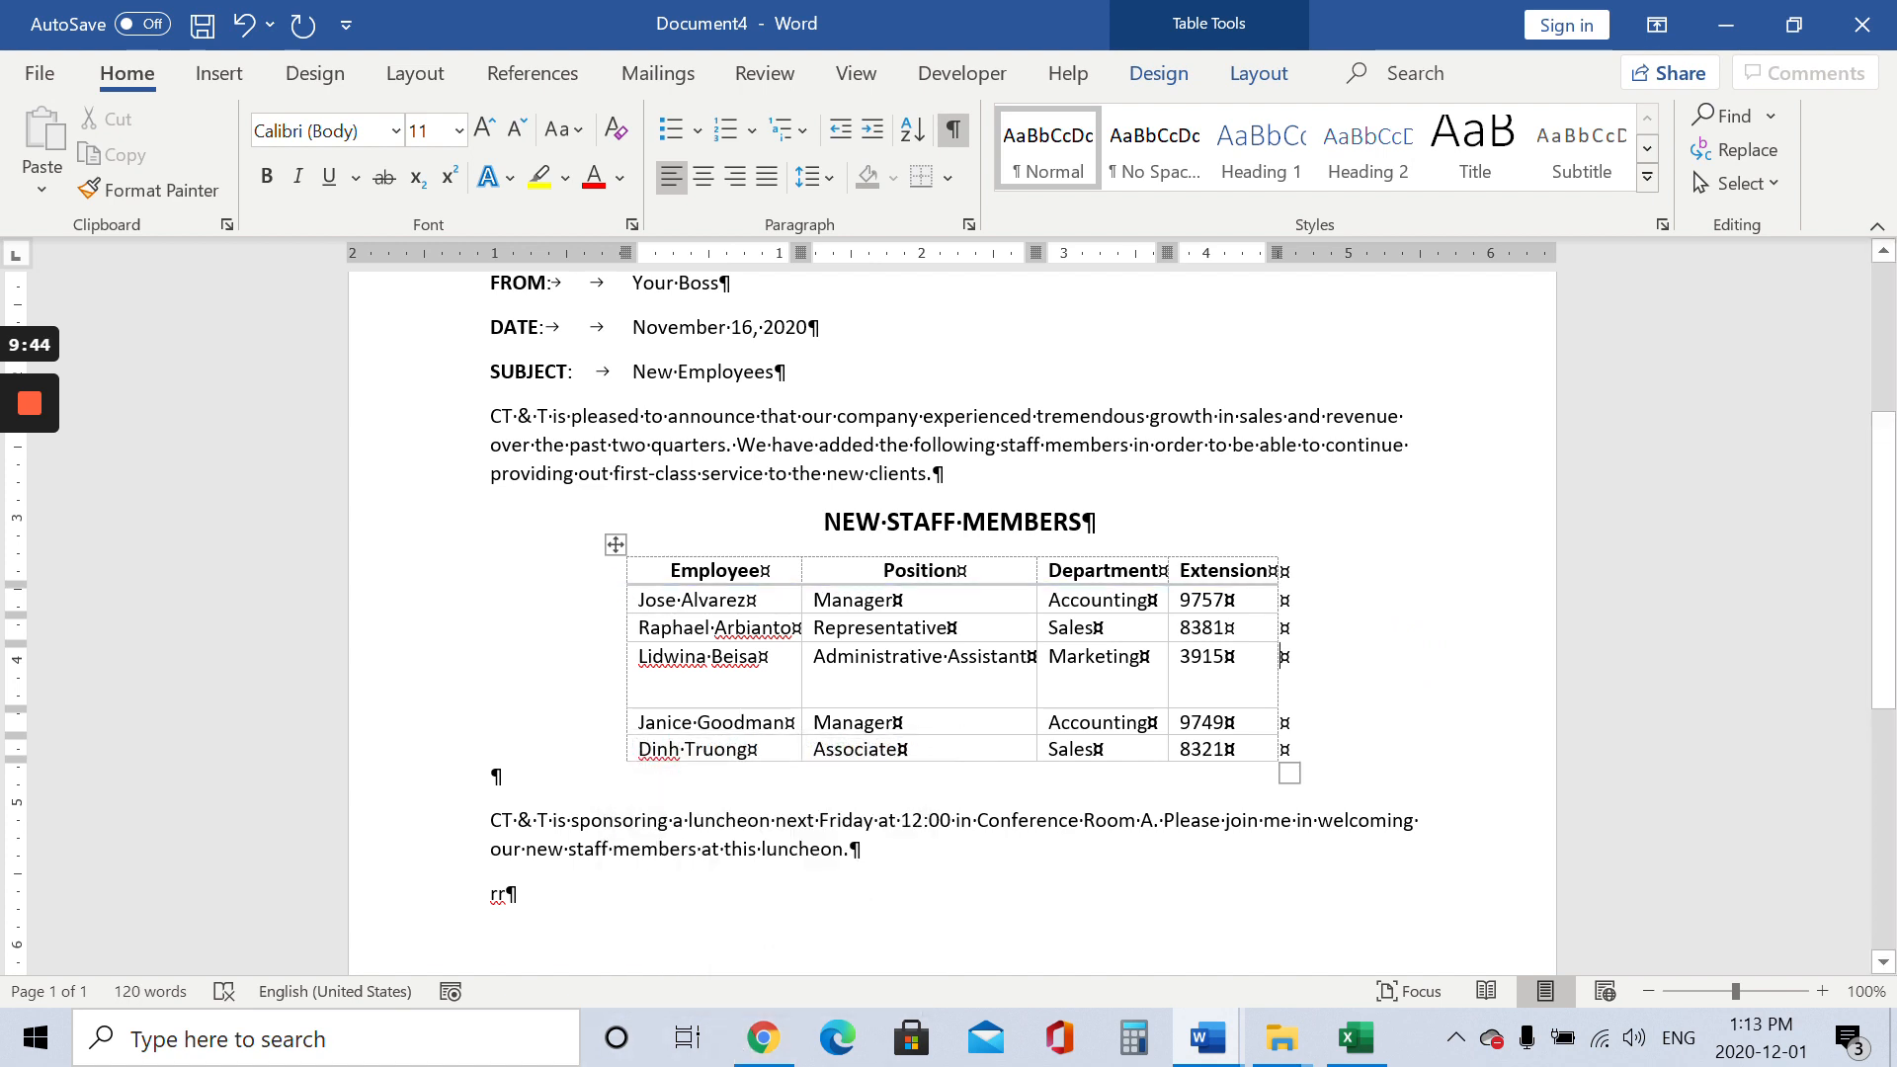
Switch bold and center alignment off and back on for the staff table's header row
click(555, 592)
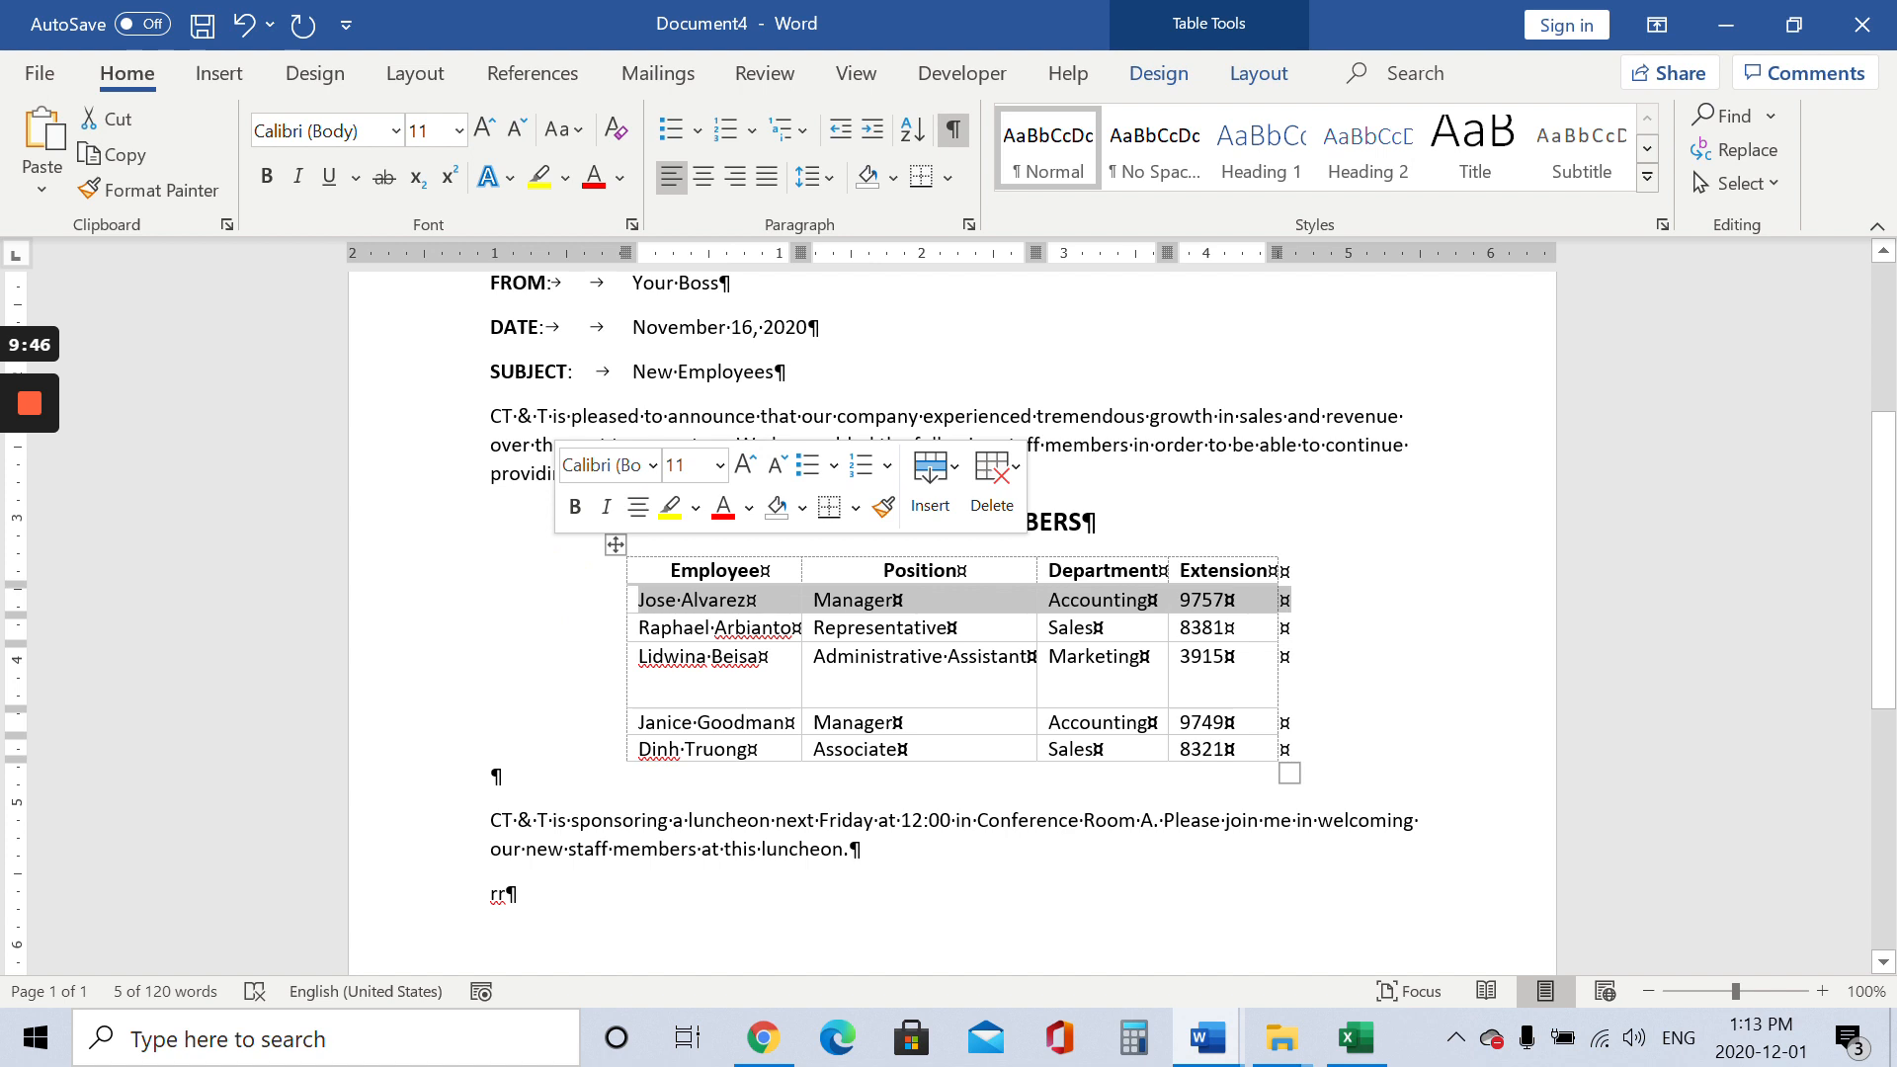
click(593, 571)
click(270, 181)
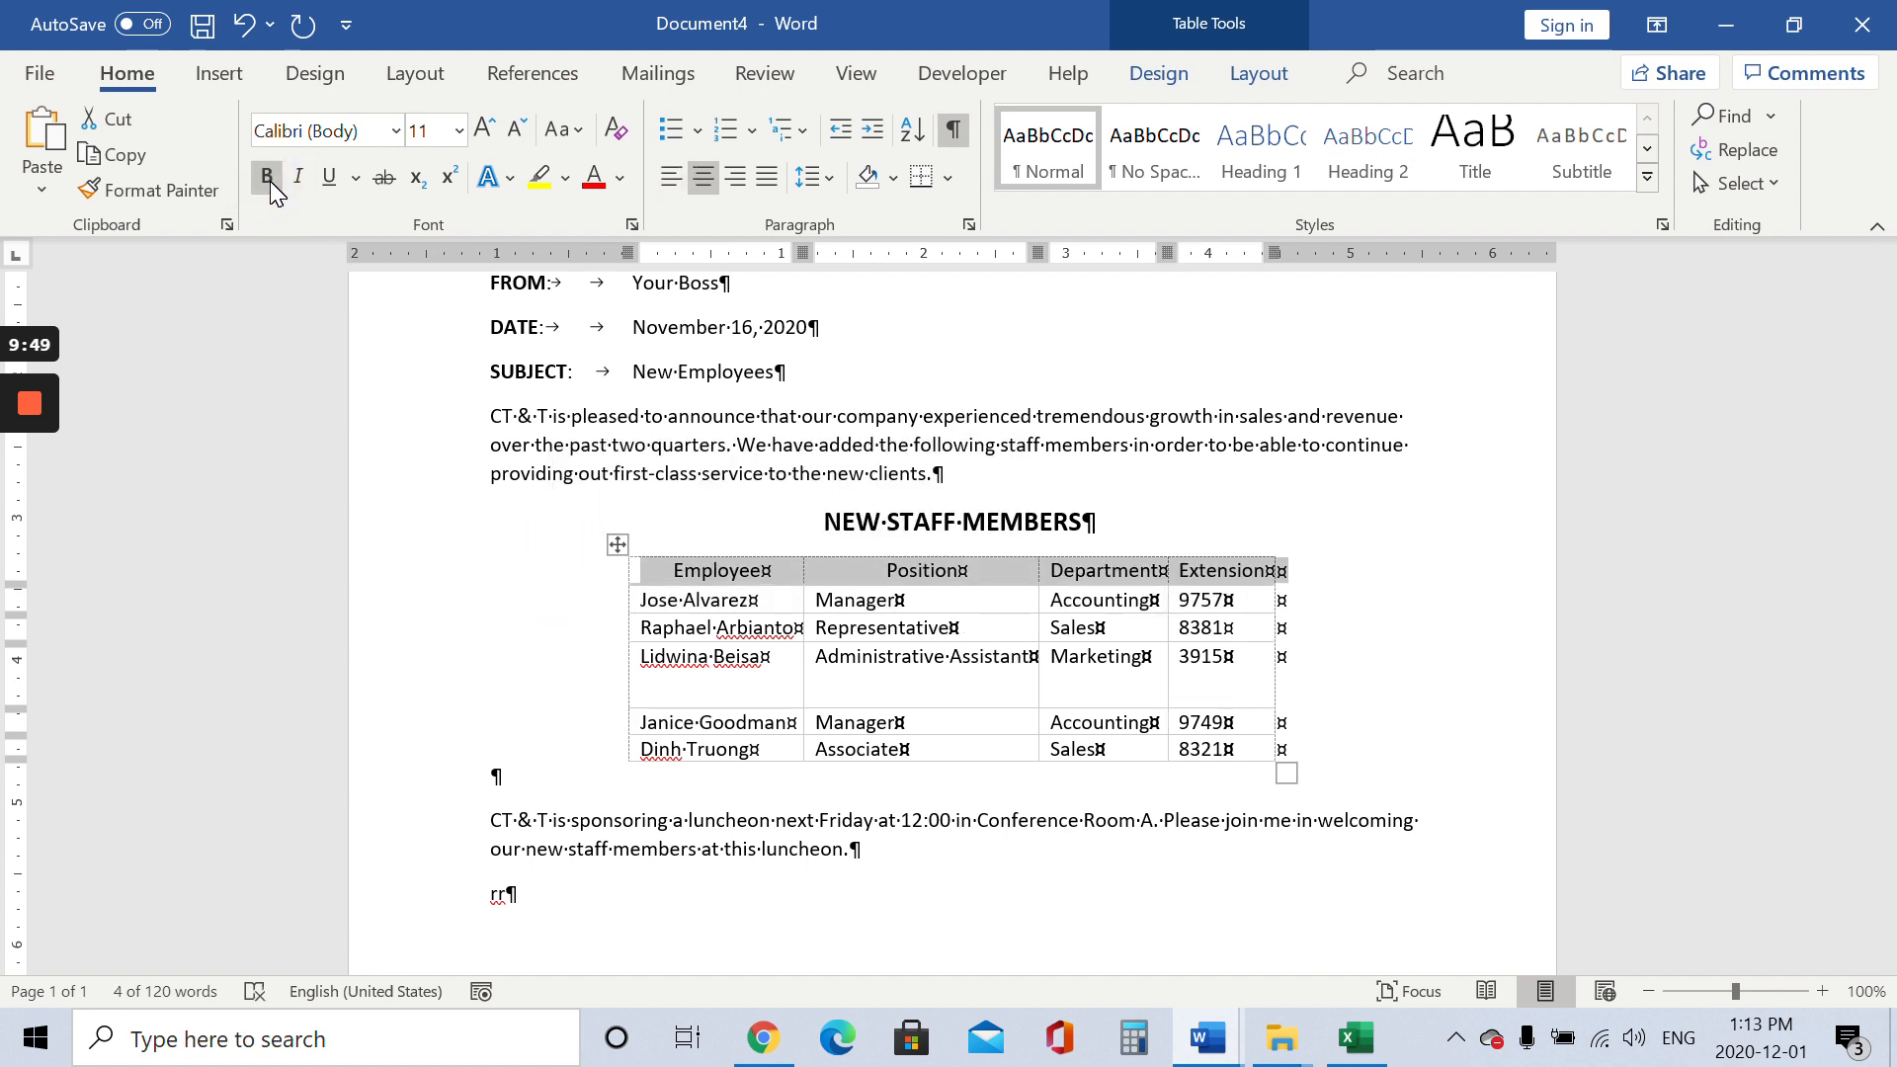
click(267, 178)
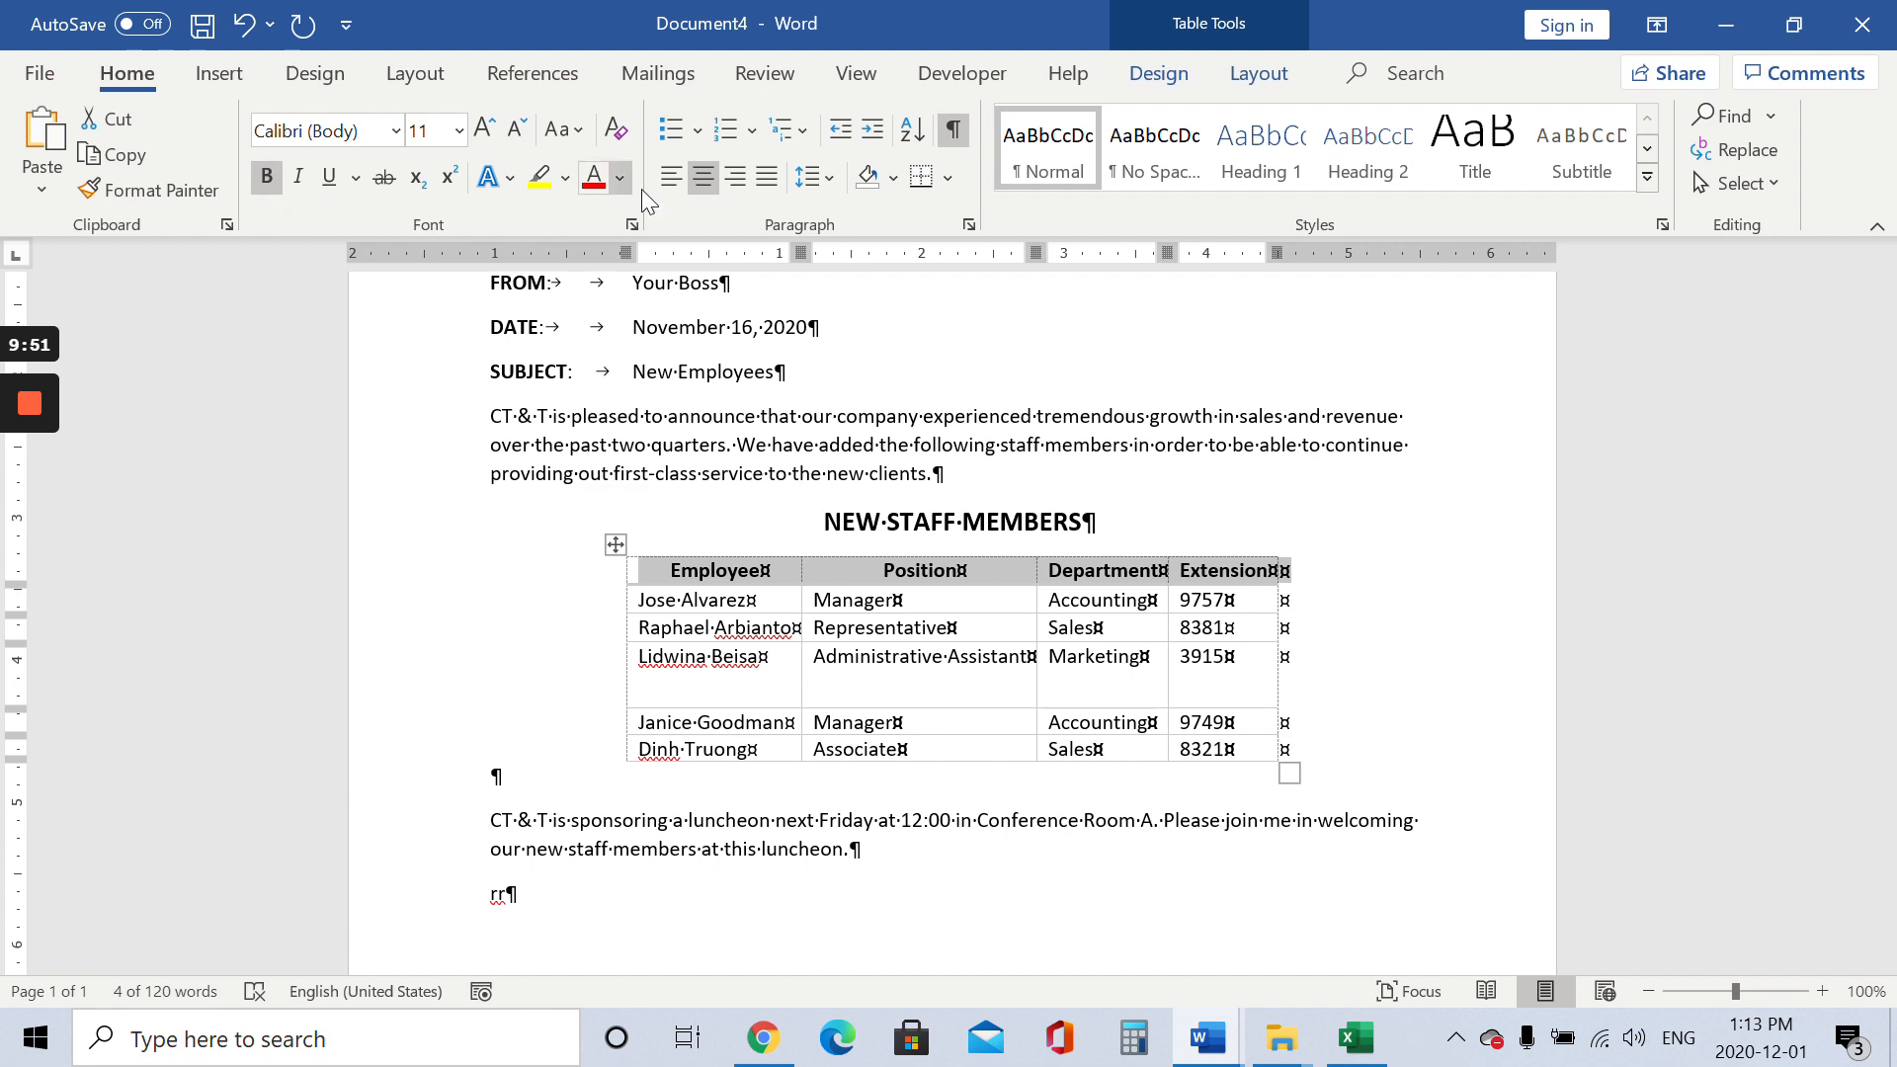
click(703, 178)
click(701, 177)
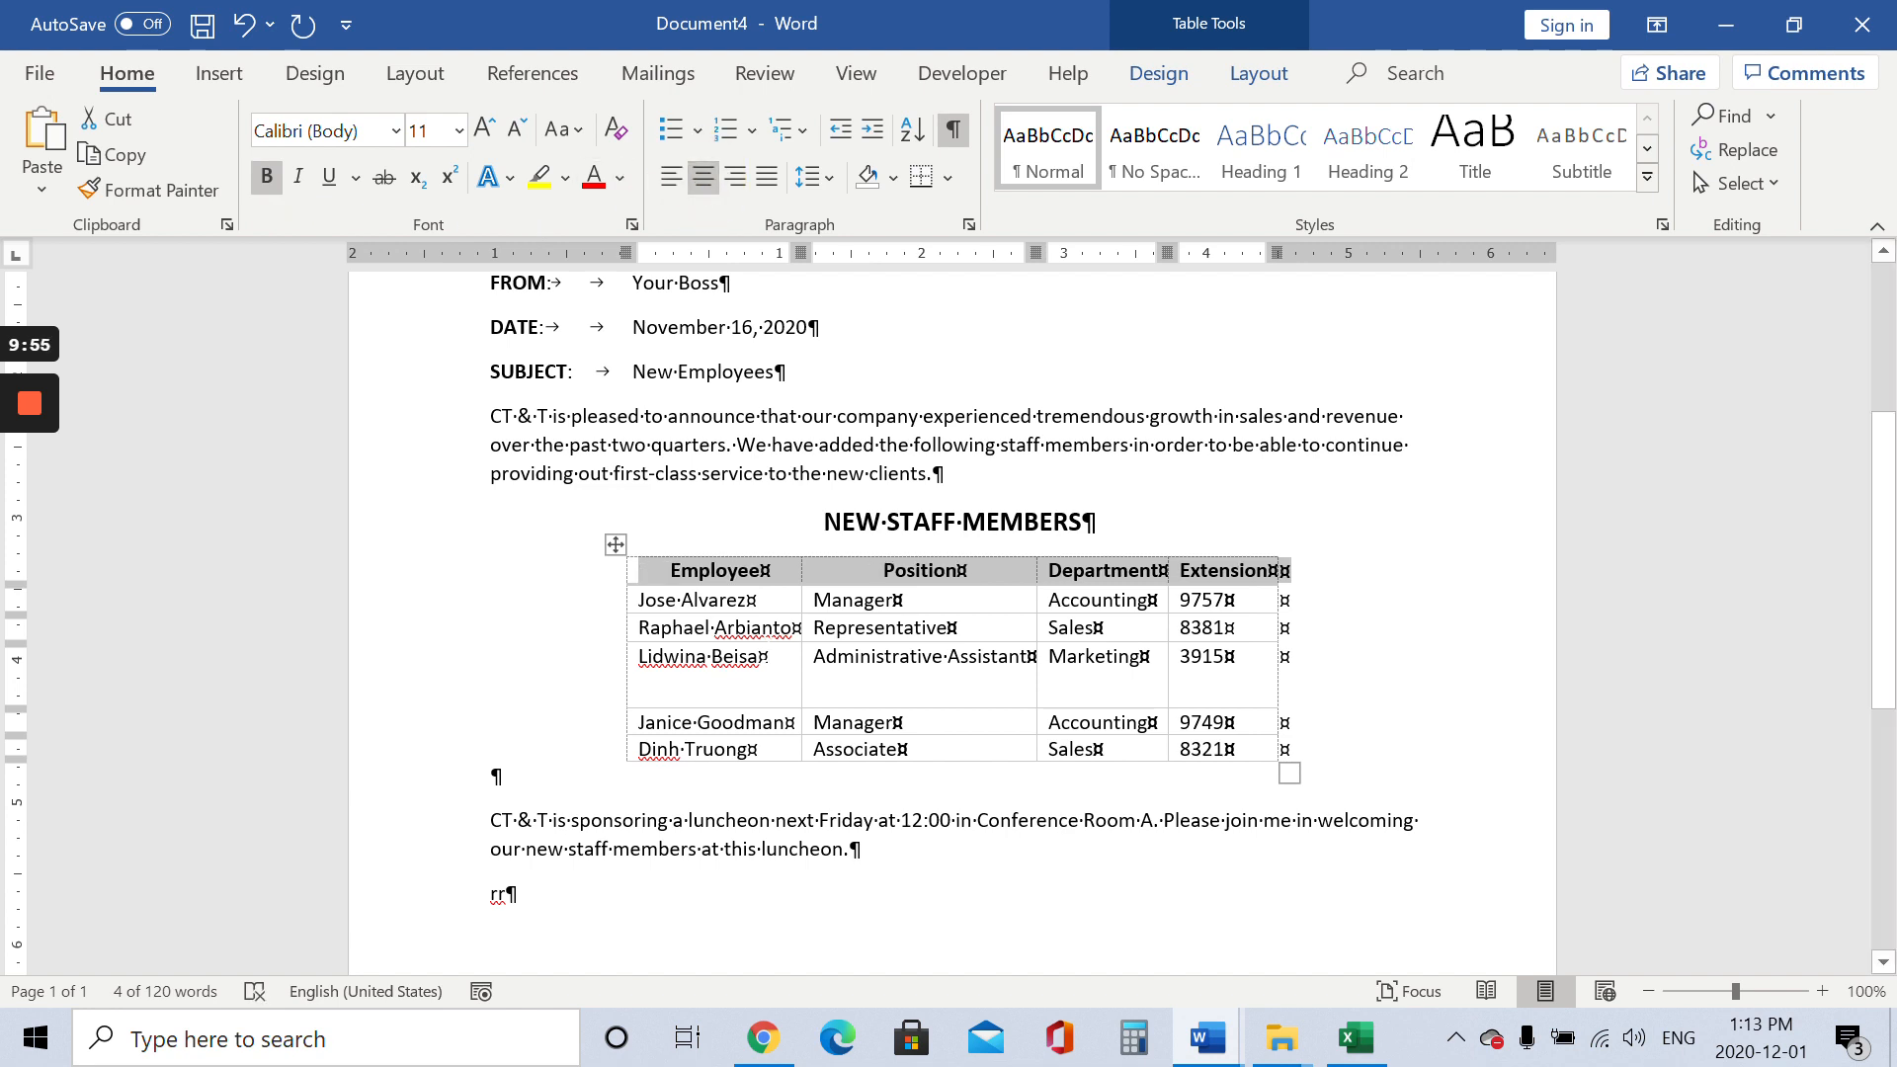
click(1077, 656)
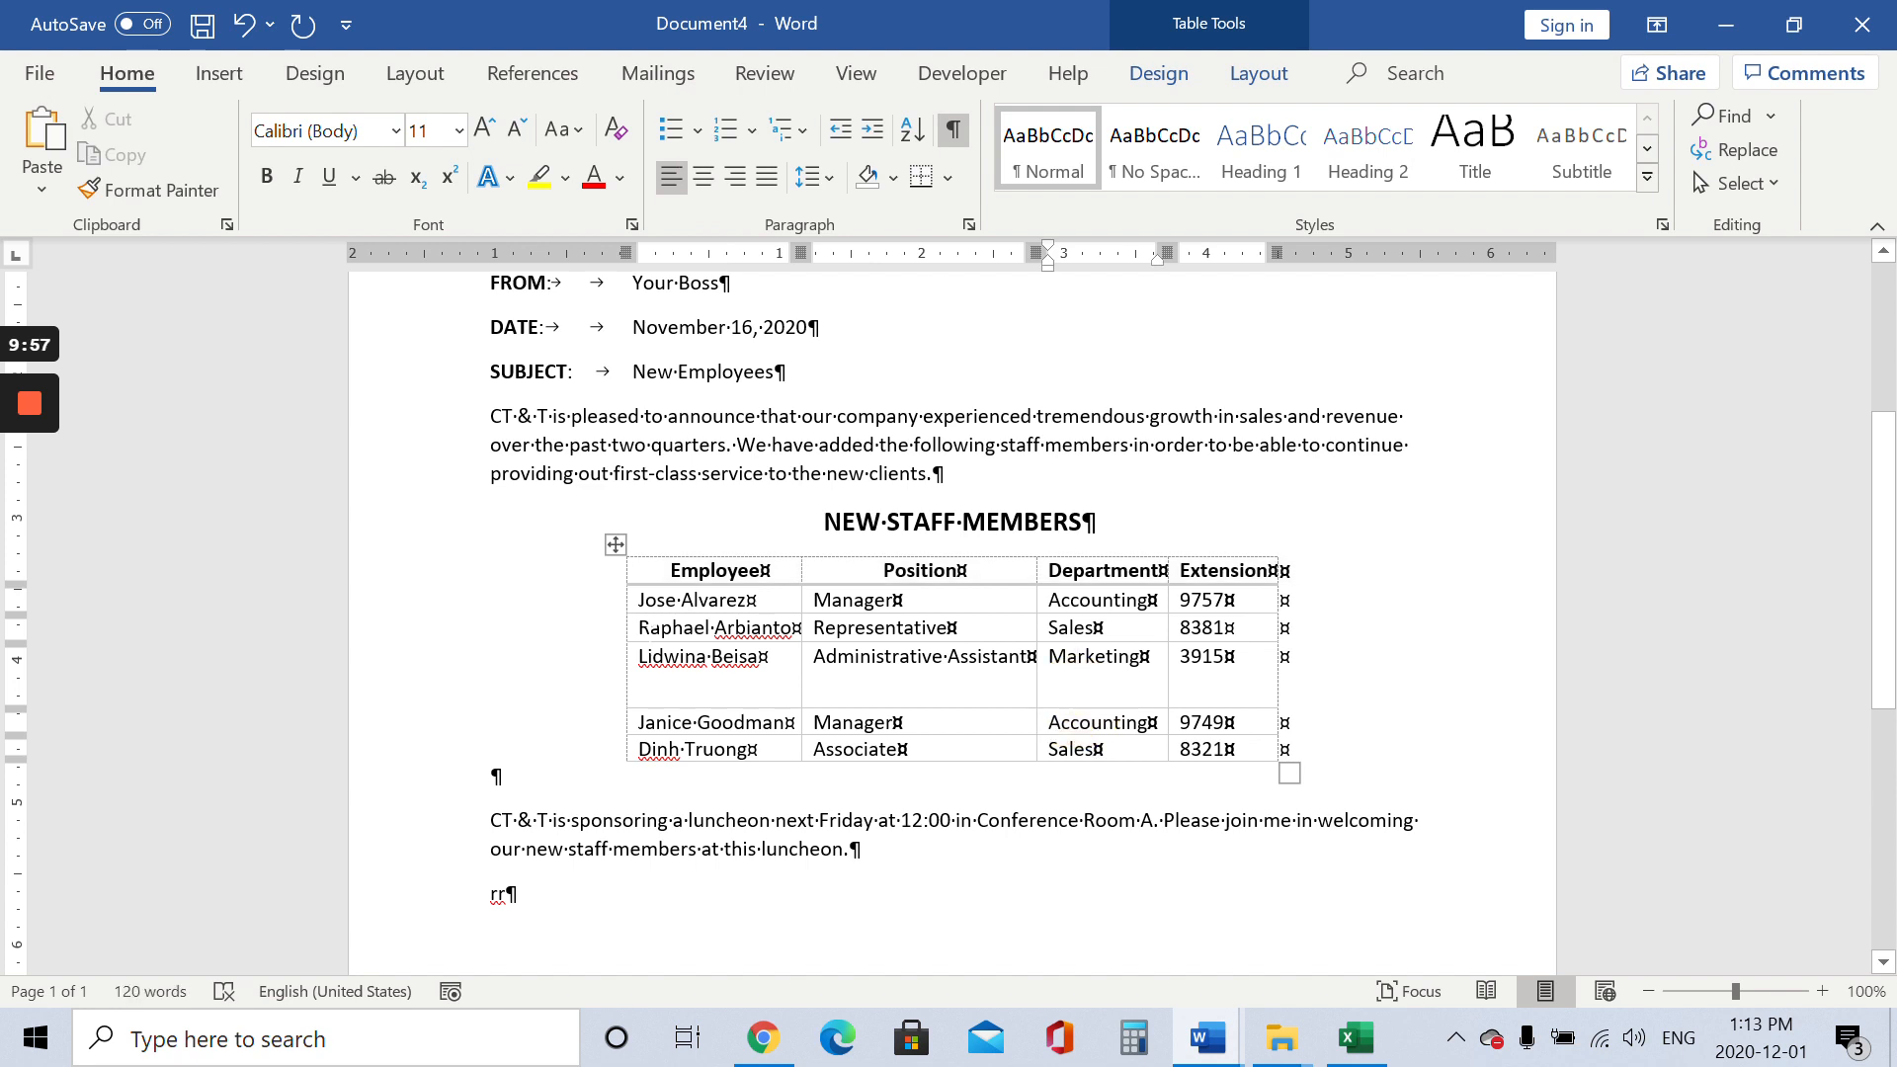
Center the numbers under the Extension heading in the staff table, leaving out the header cell
drag(642, 599, 1090, 748)
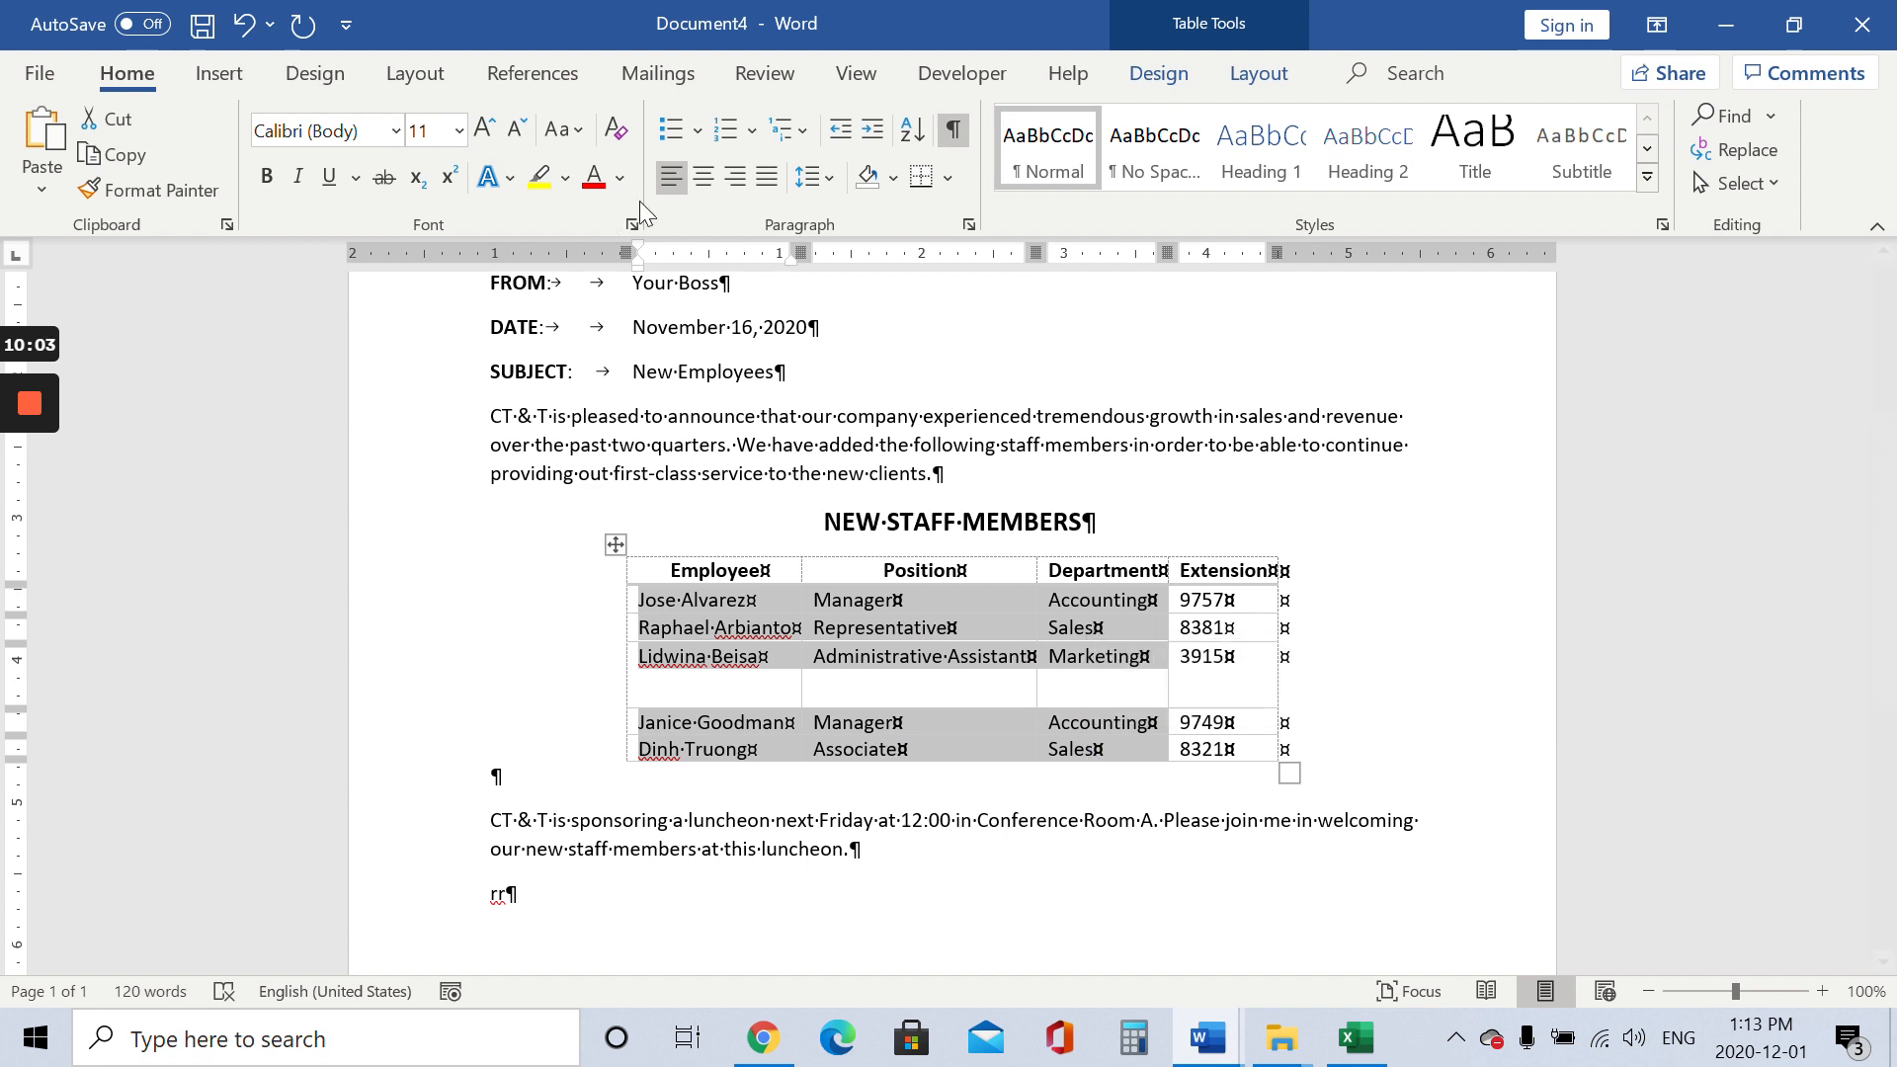
click(1201, 628)
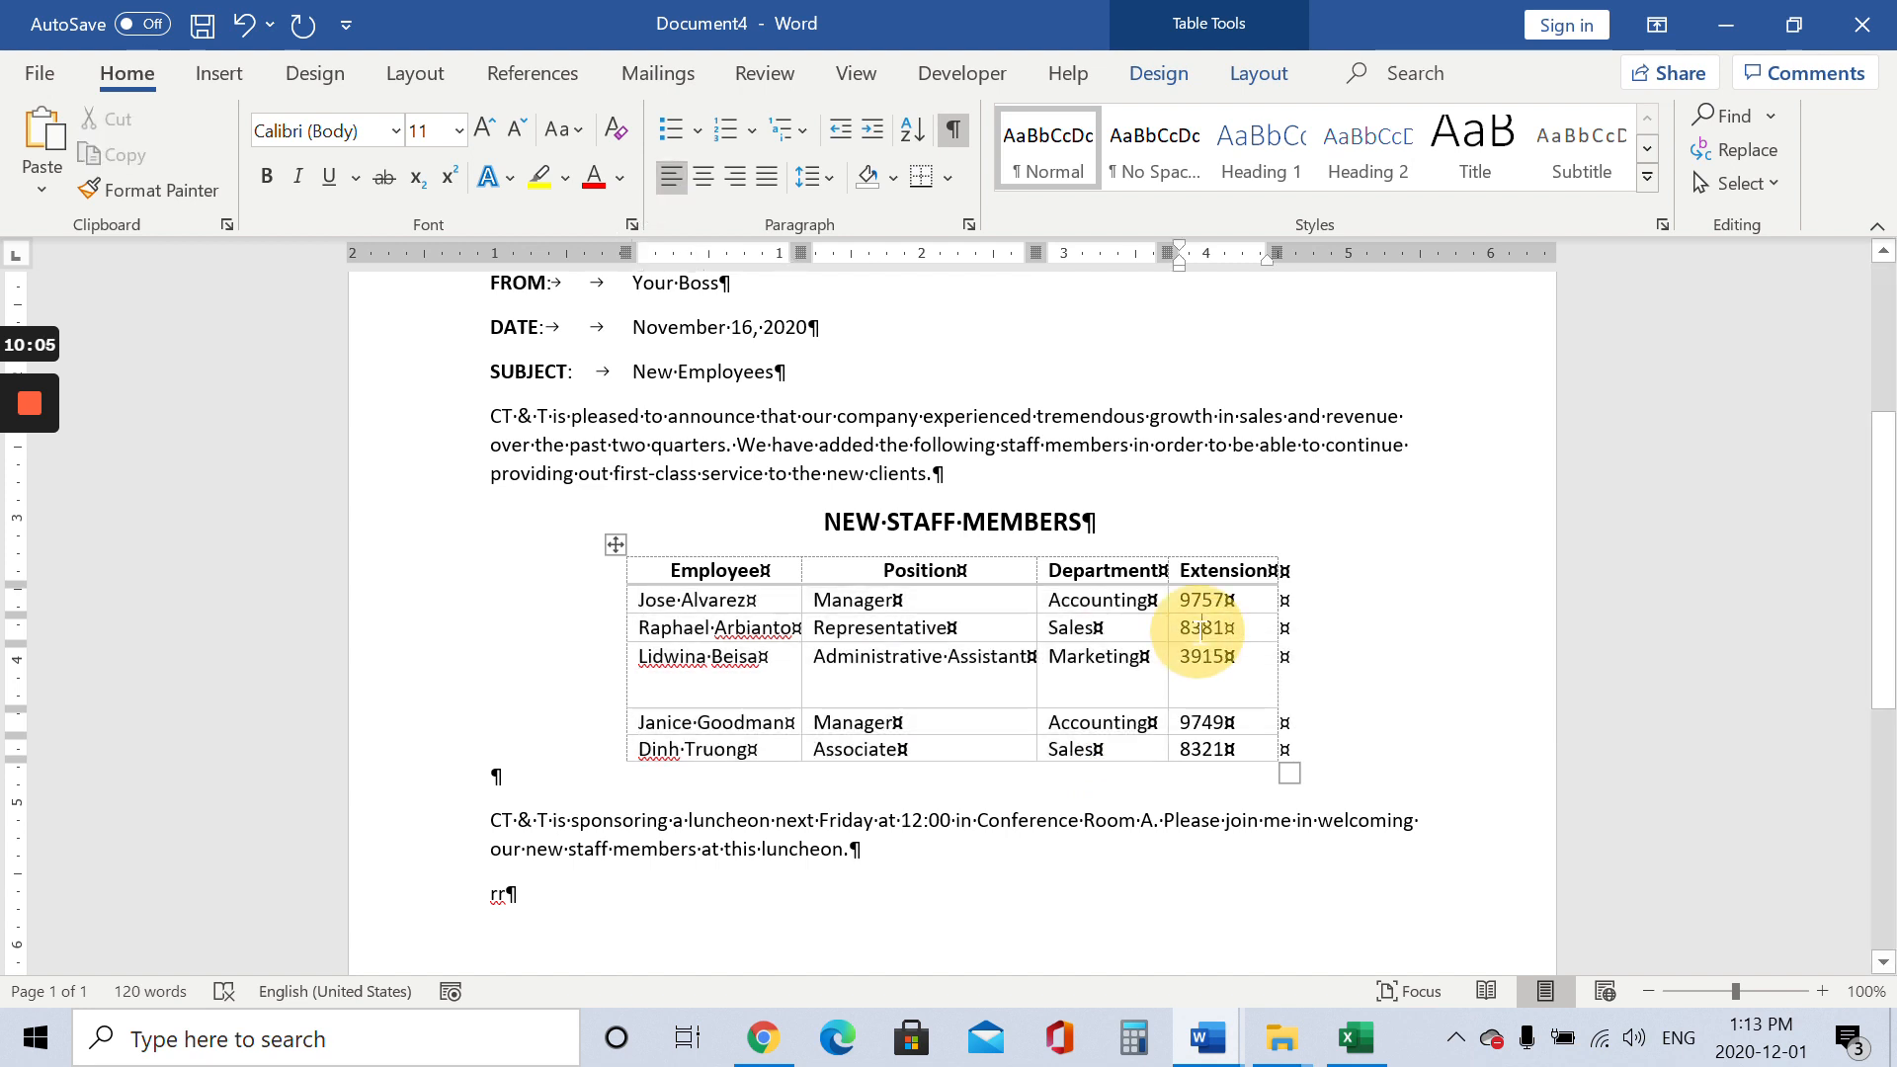
drag(1200, 600, 1207, 751)
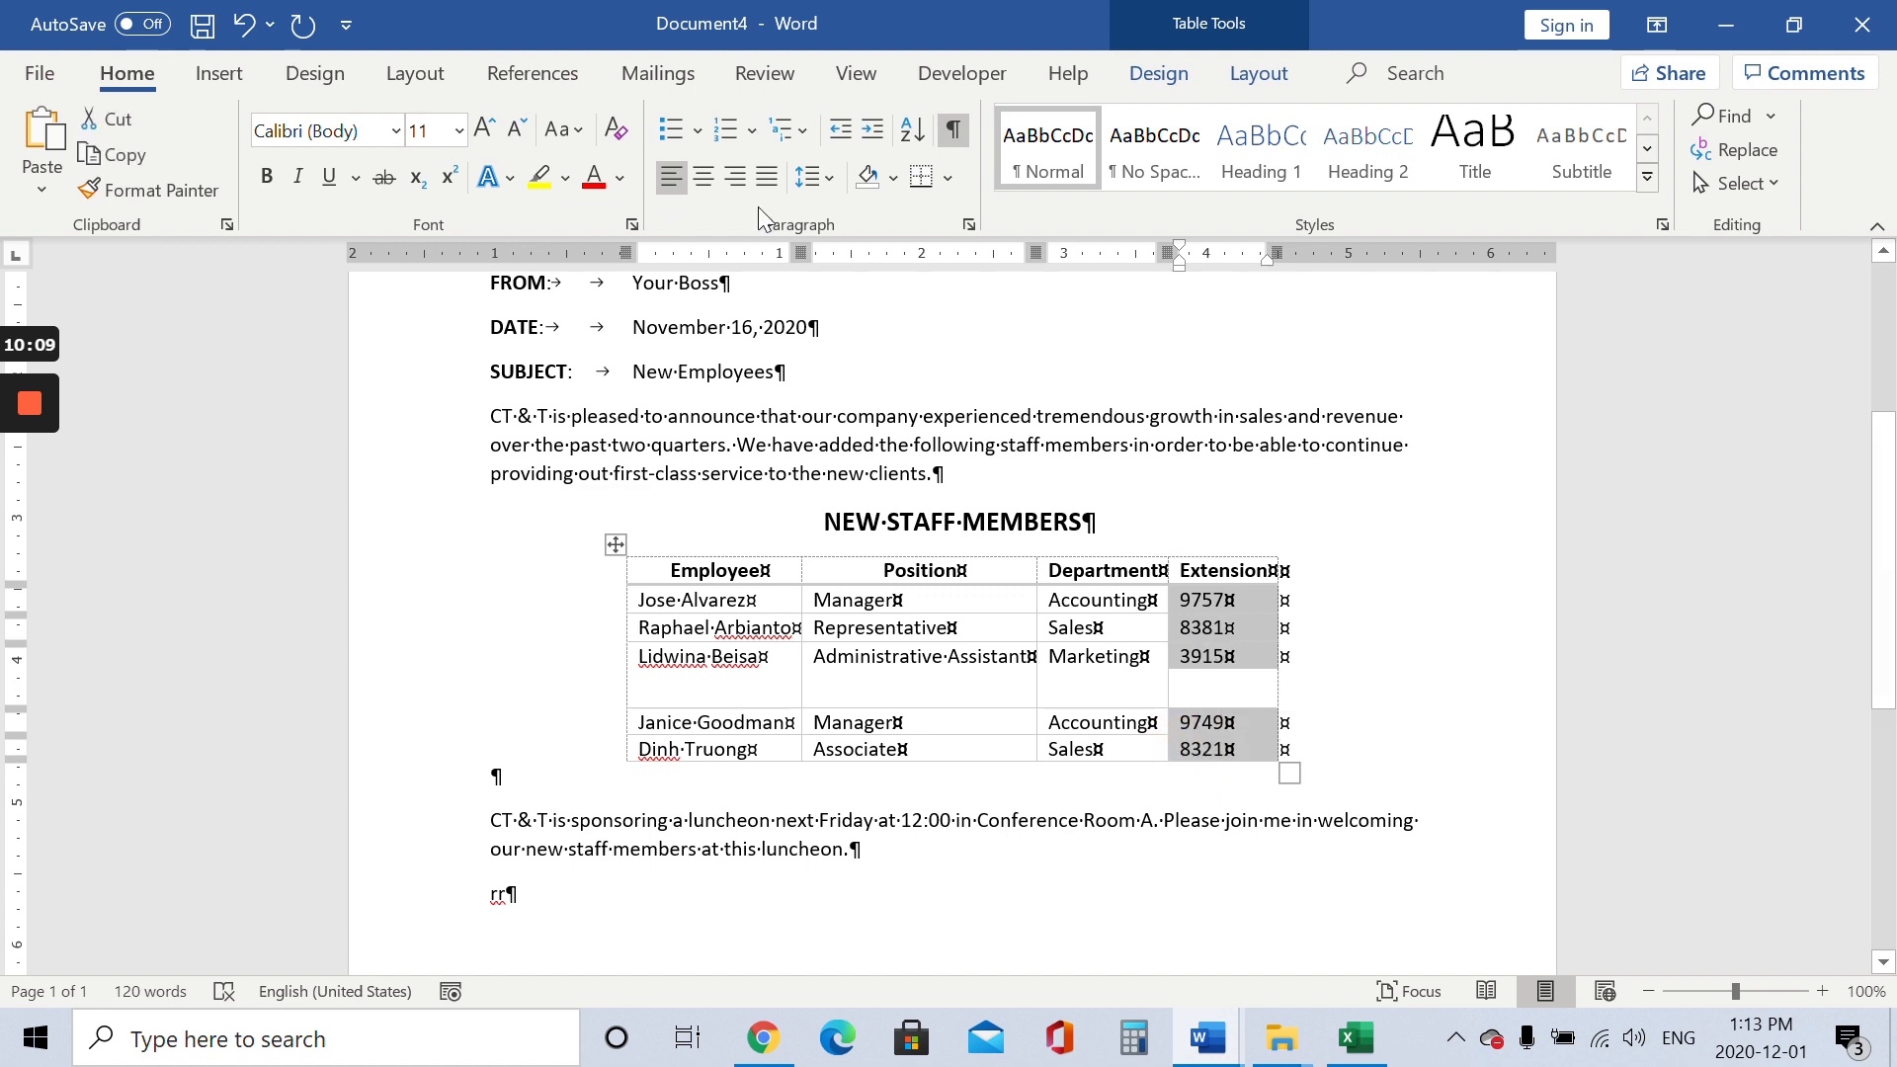
click(705, 178)
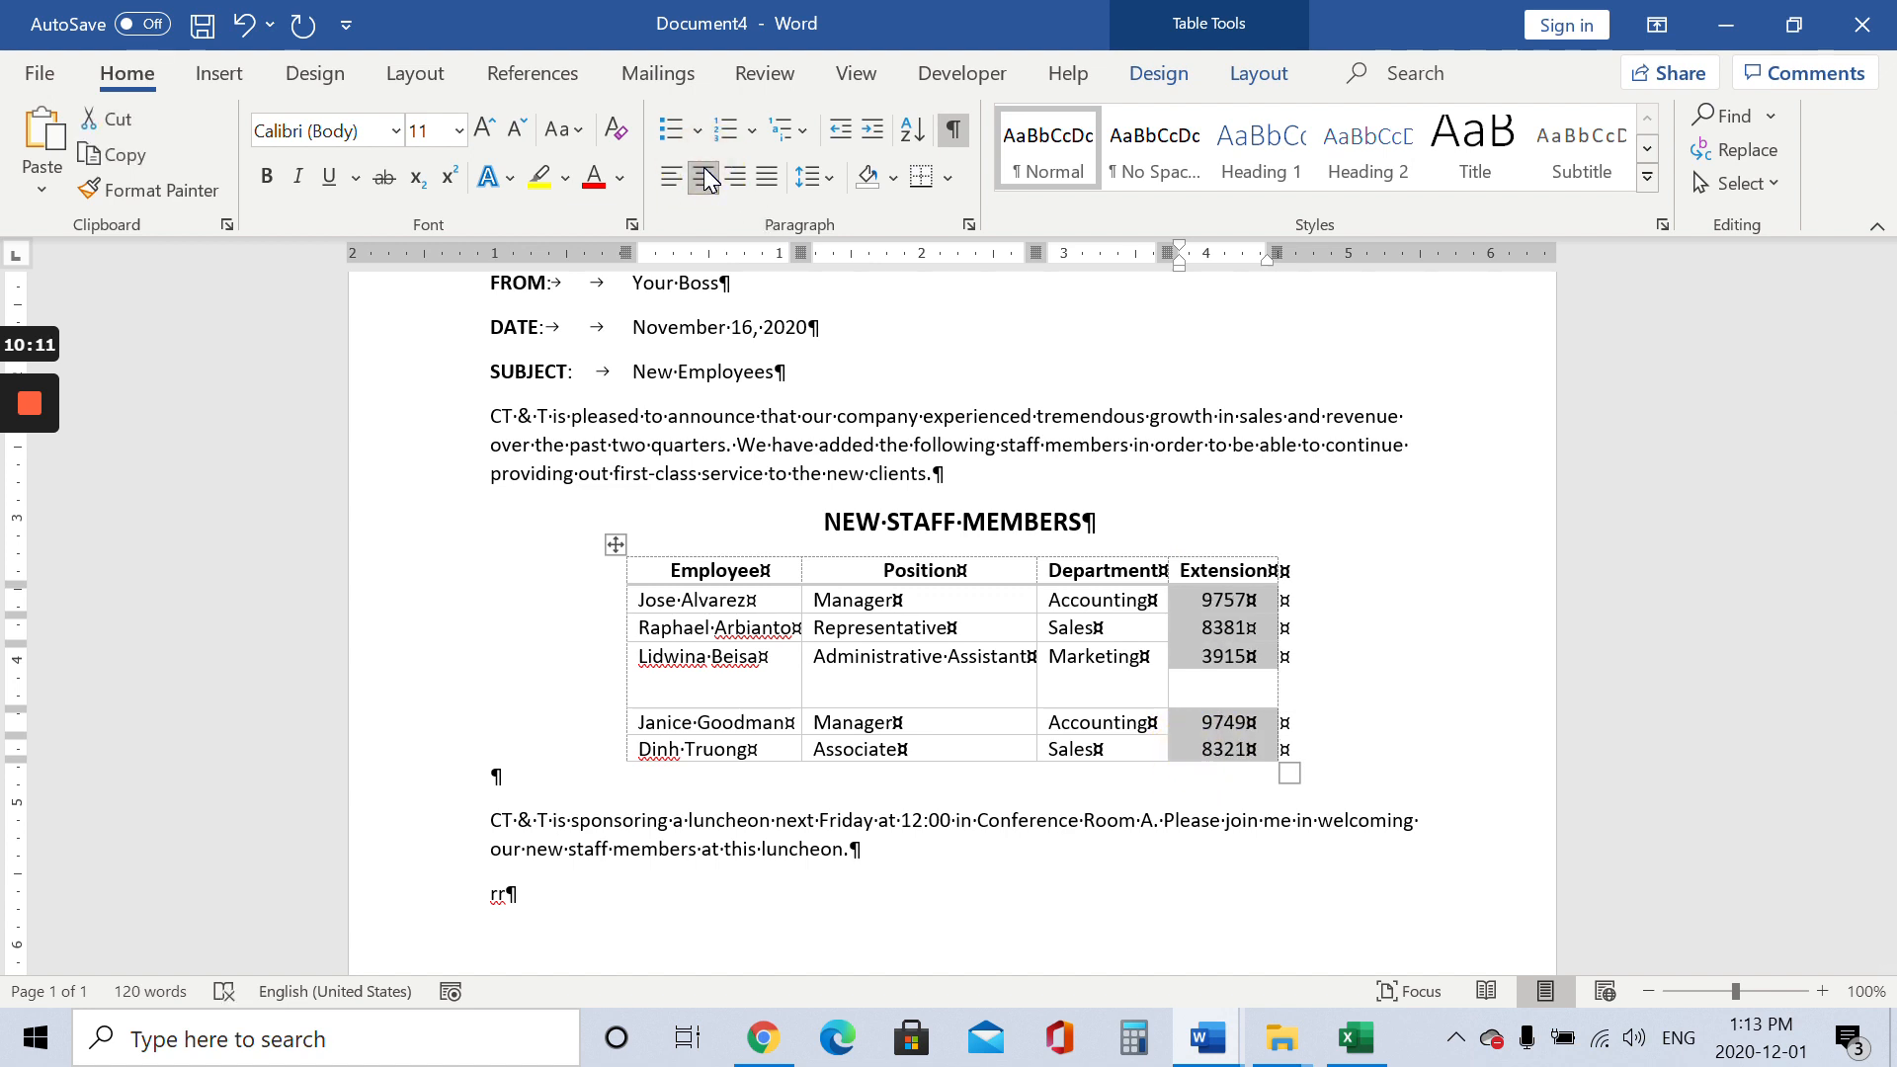
Right-align the numbers under the staff table's Extension heading, and return them to center alignment
click(1368, 702)
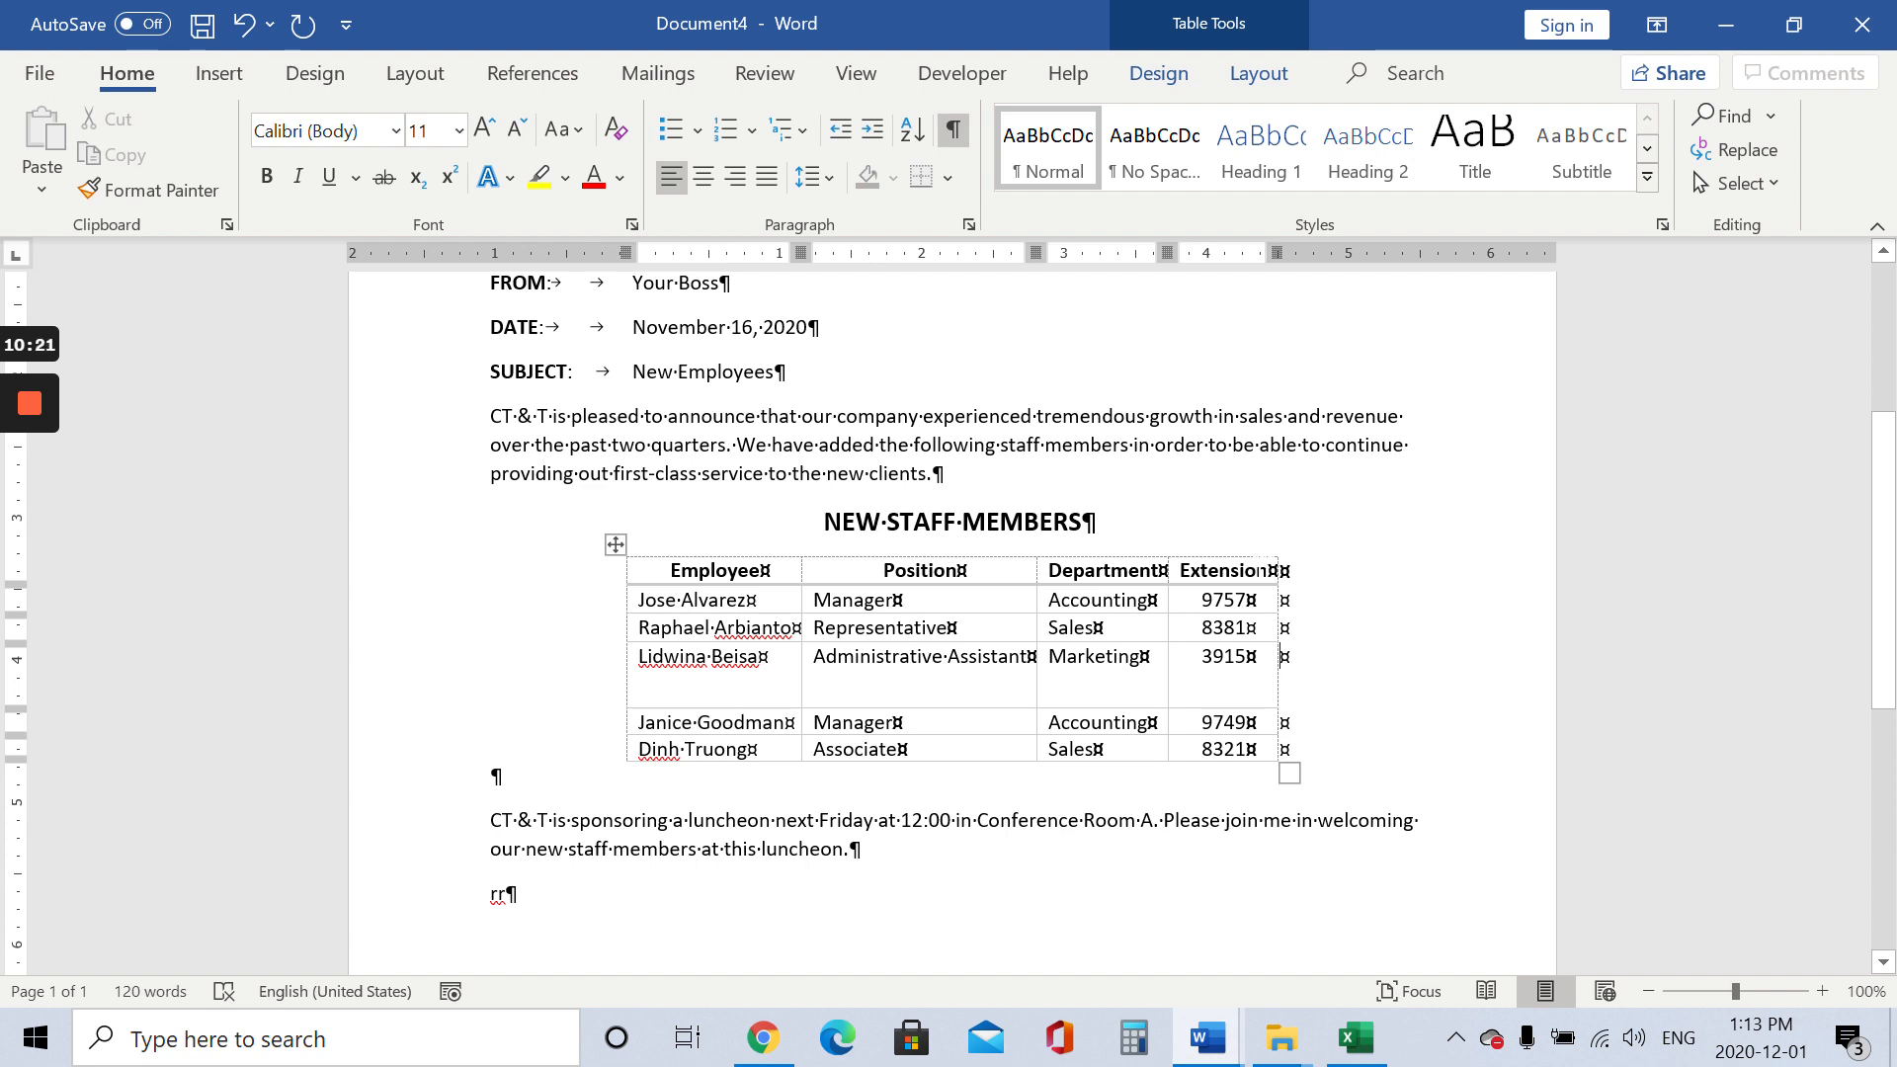
drag(1229, 599, 1229, 749)
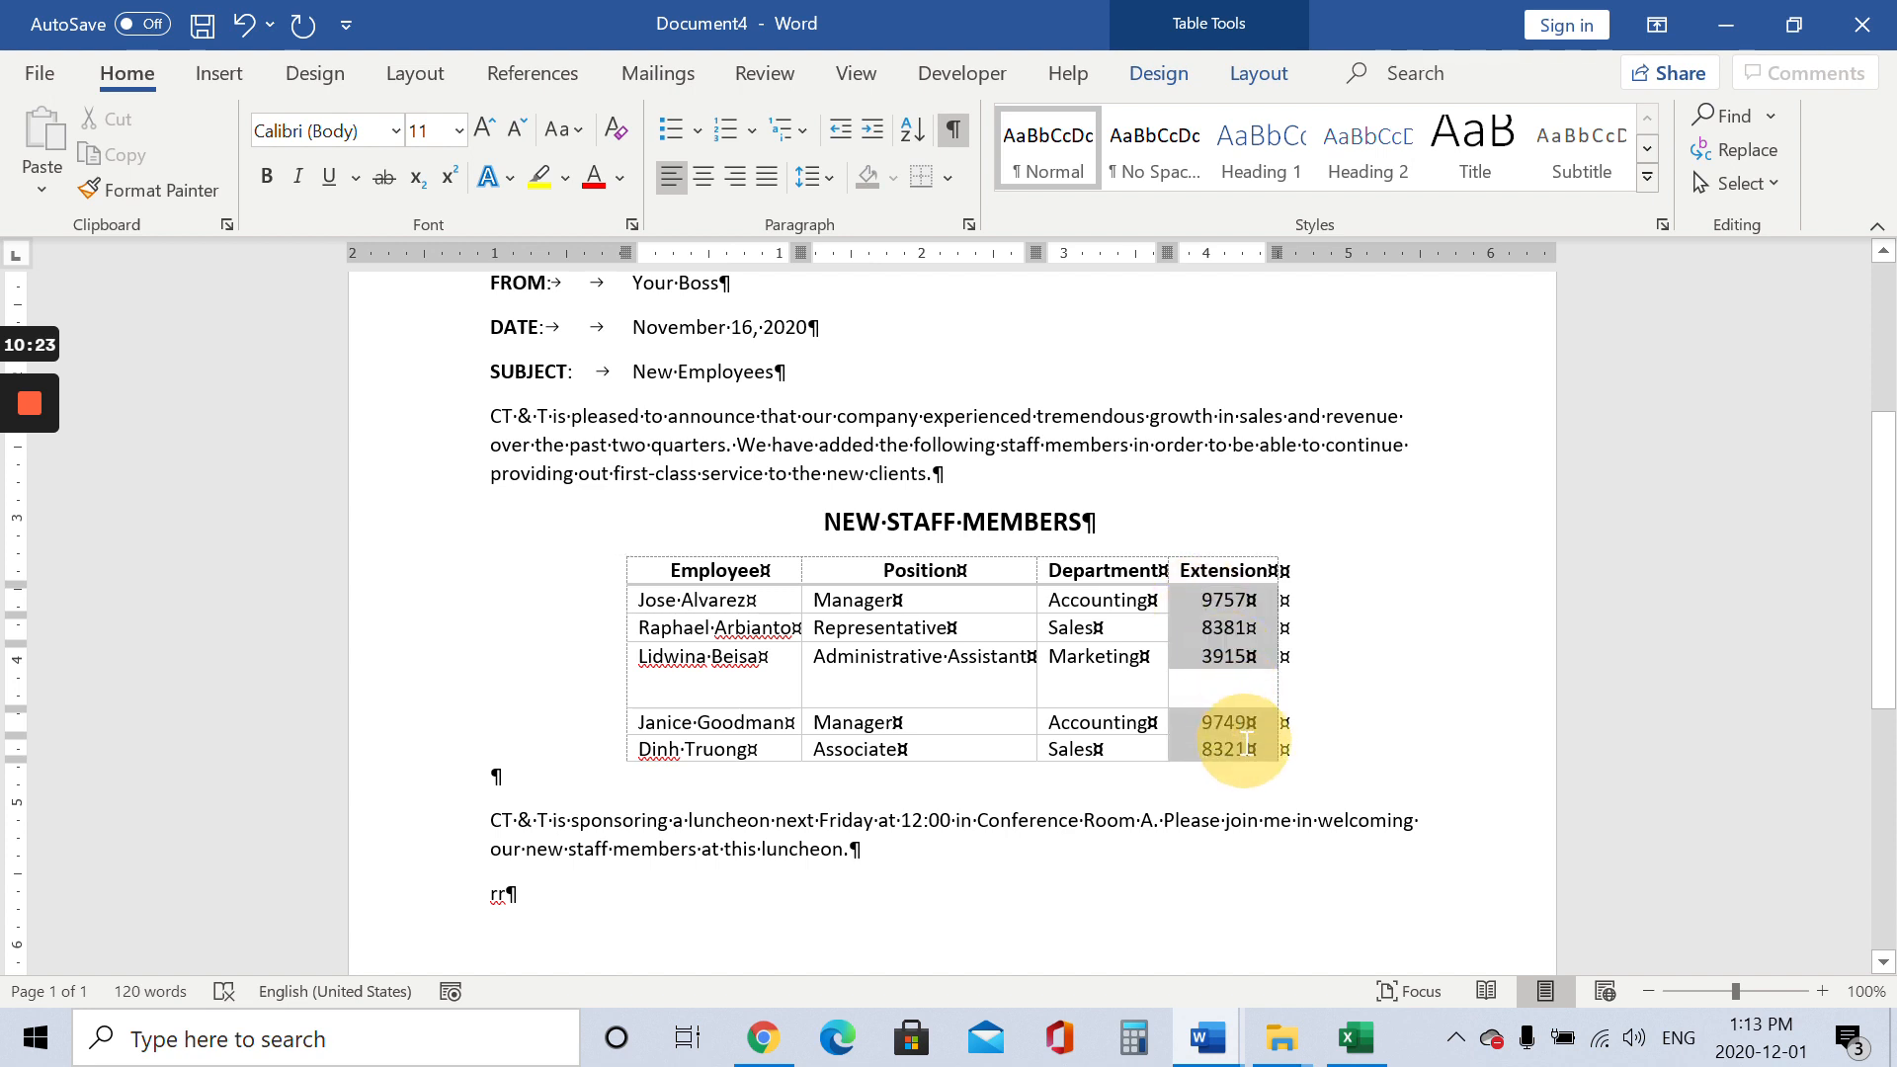
click(739, 175)
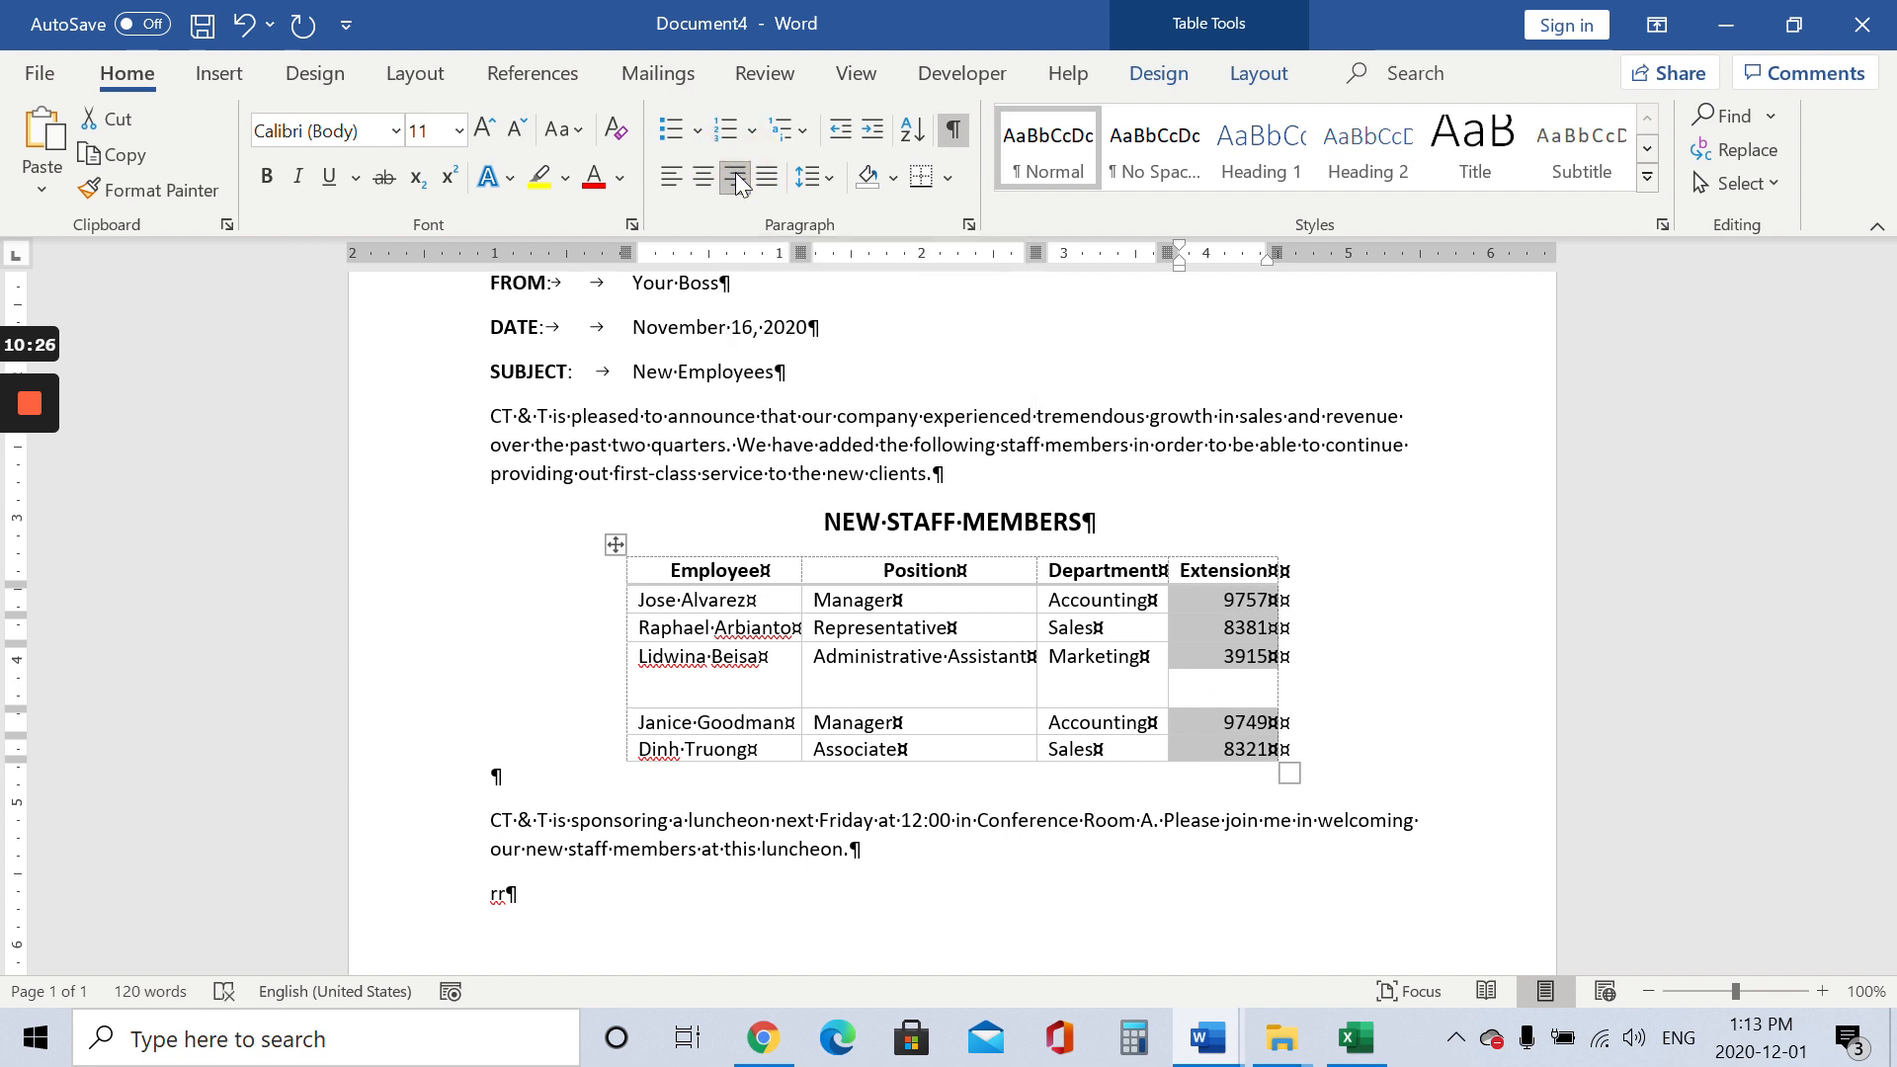
click(697, 181)
click(1386, 664)
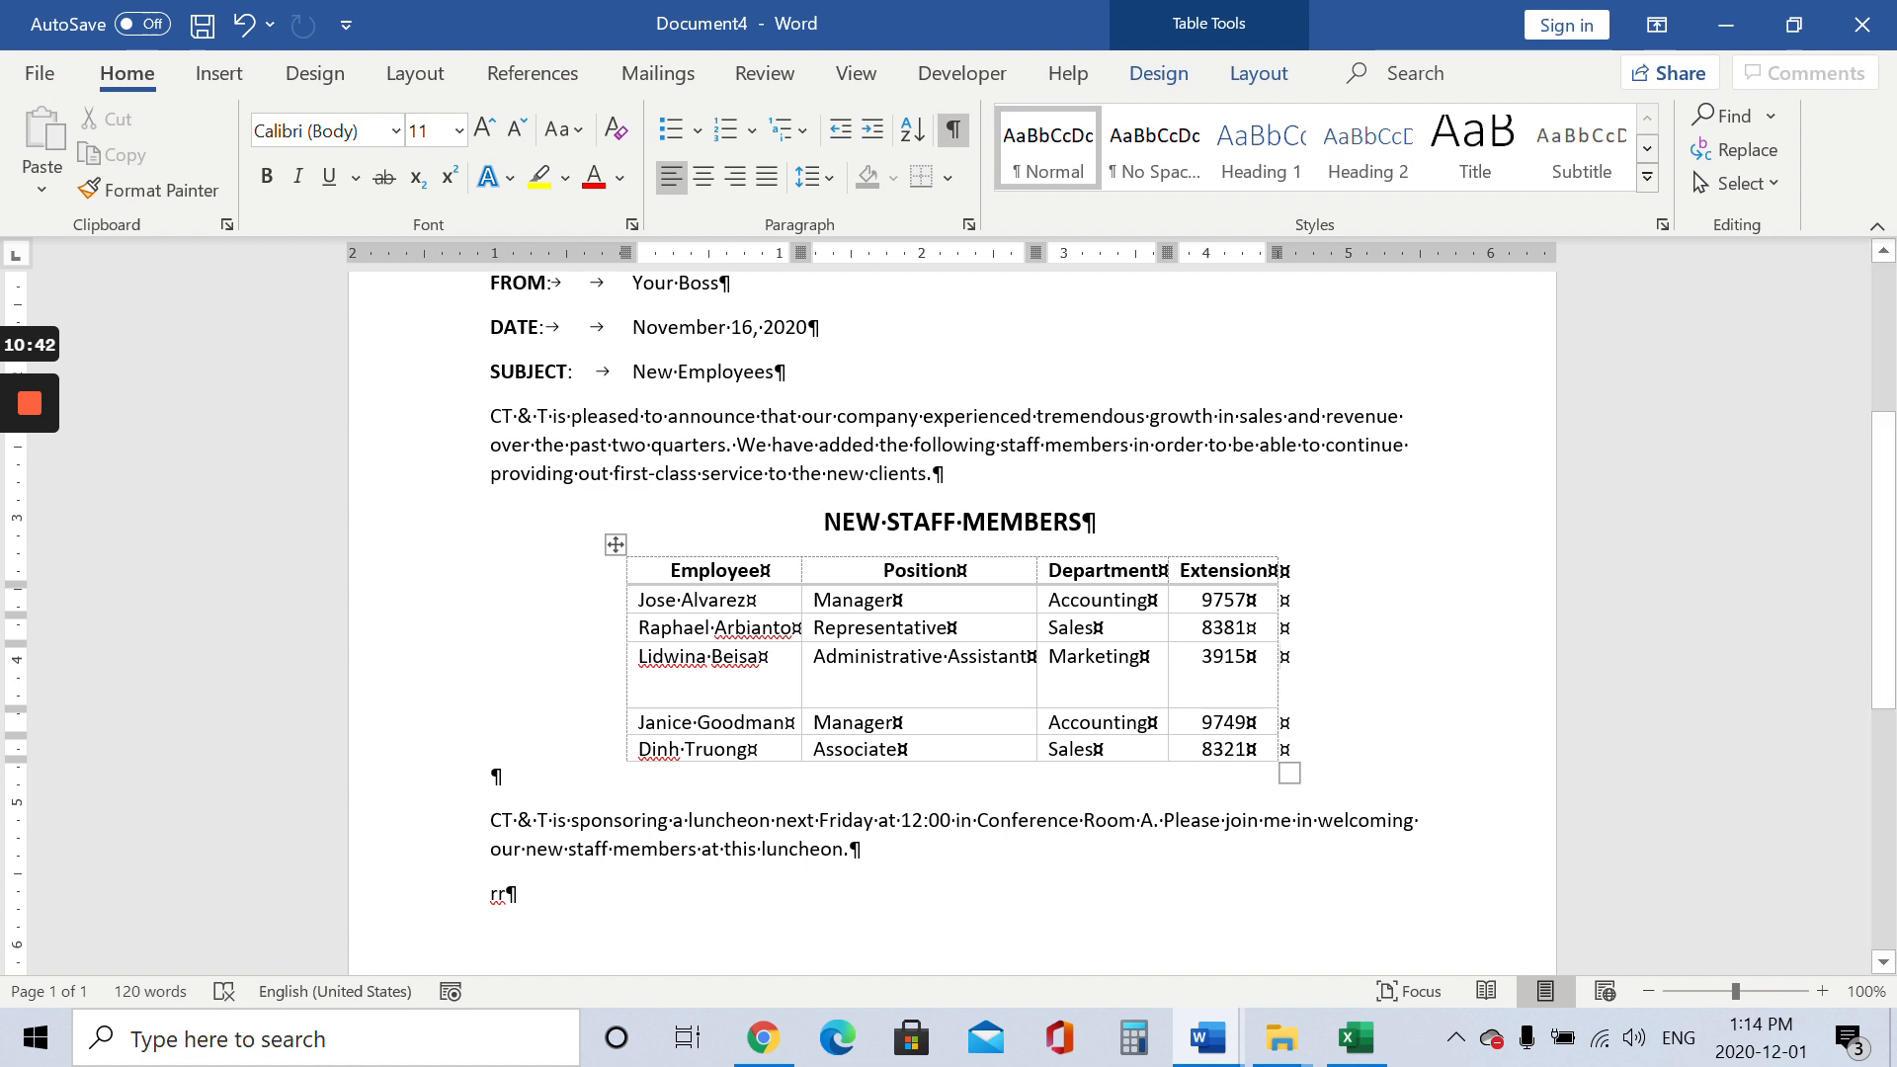
Review the whole memo, checking the heading lines, body paragraphs, staff table columns and closing typist initials
mouse_move(615, 614)
mouse_move(1037, 548)
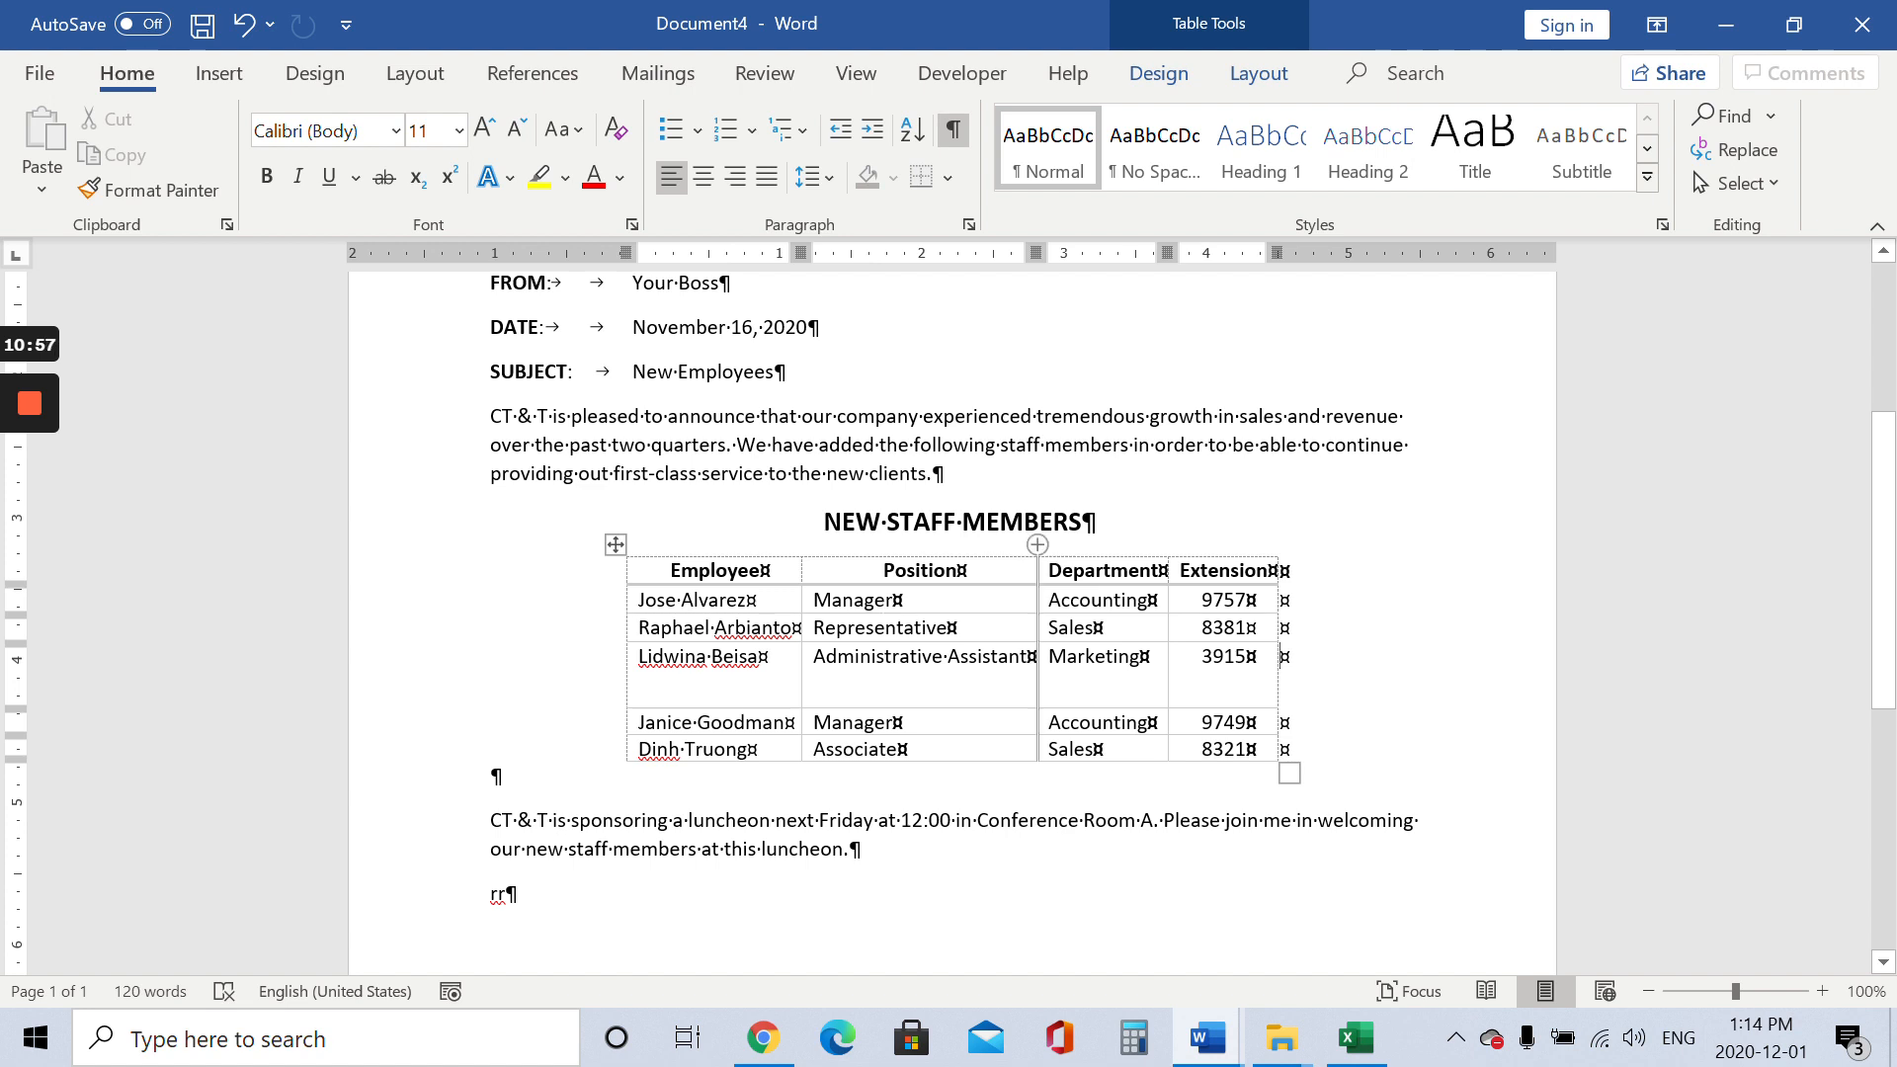
mouse_move(1172, 547)
click(1375, 529)
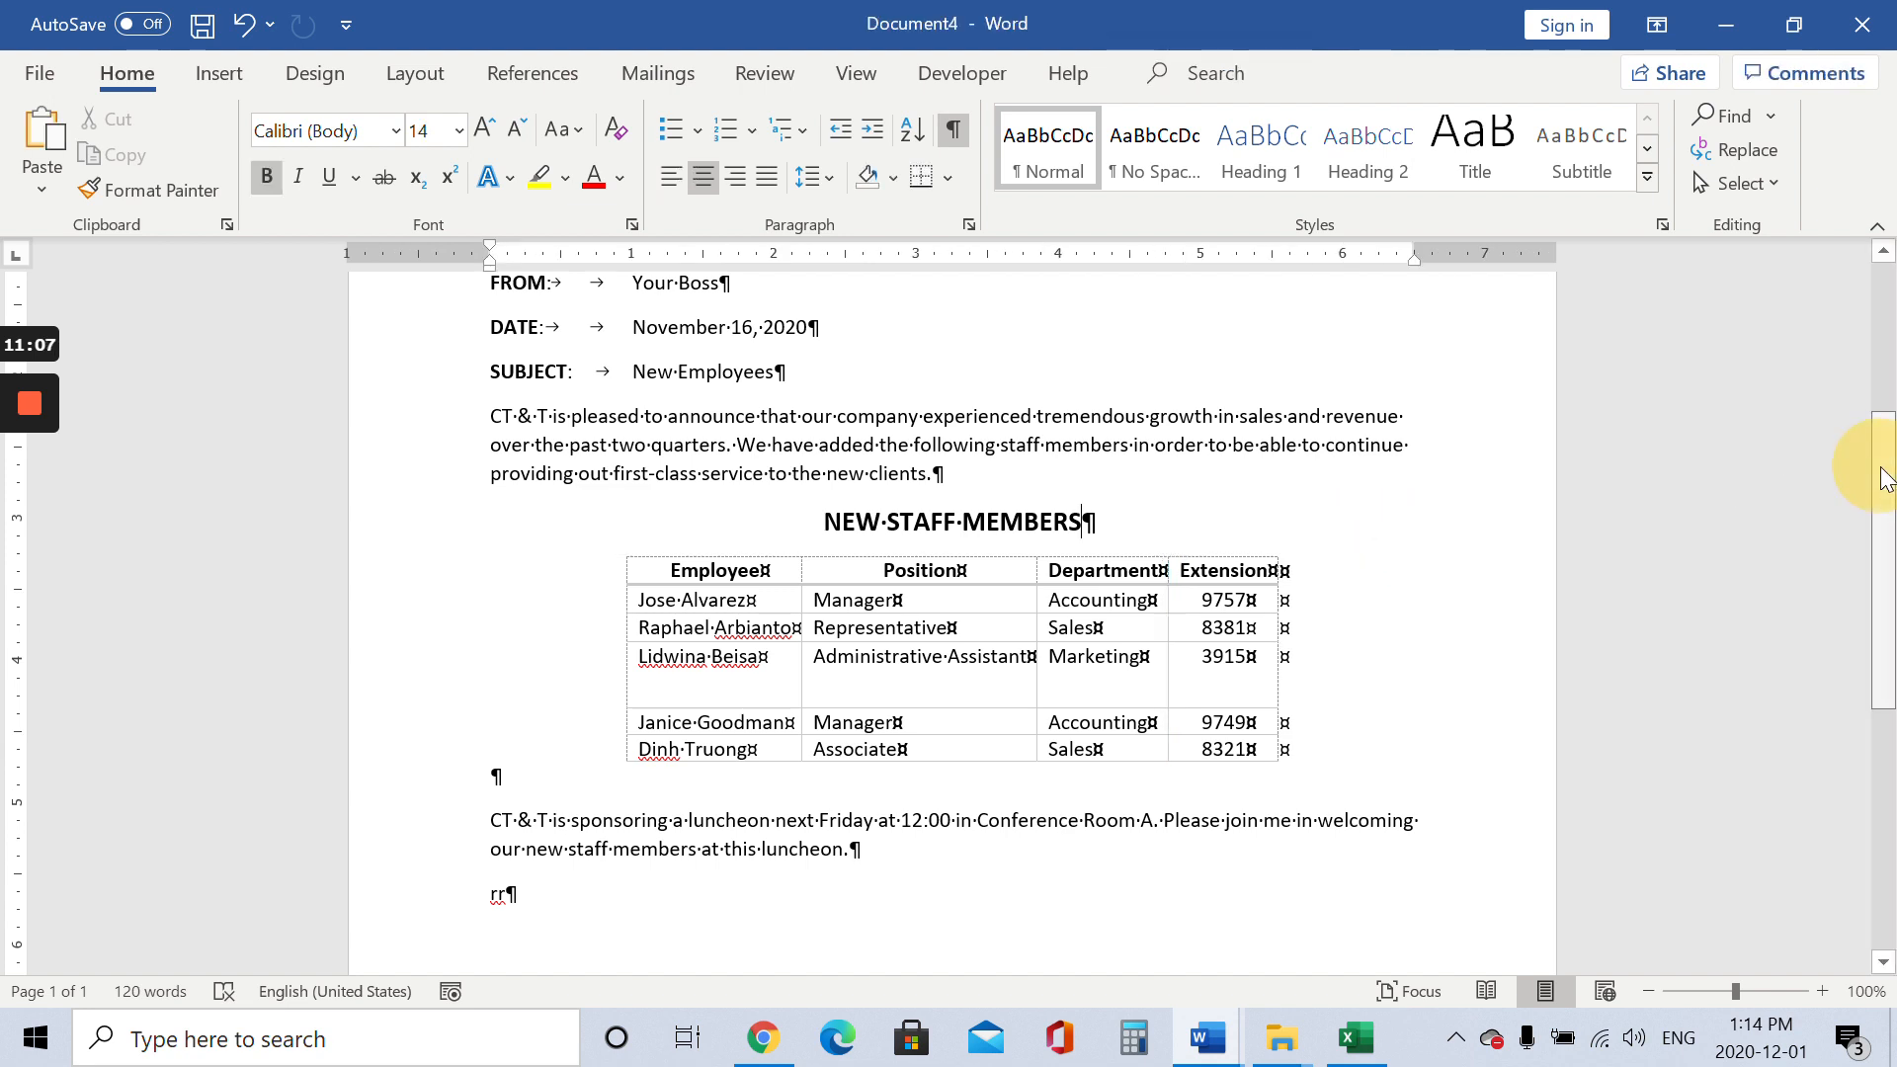
drag(1877, 482, 1876, 538)
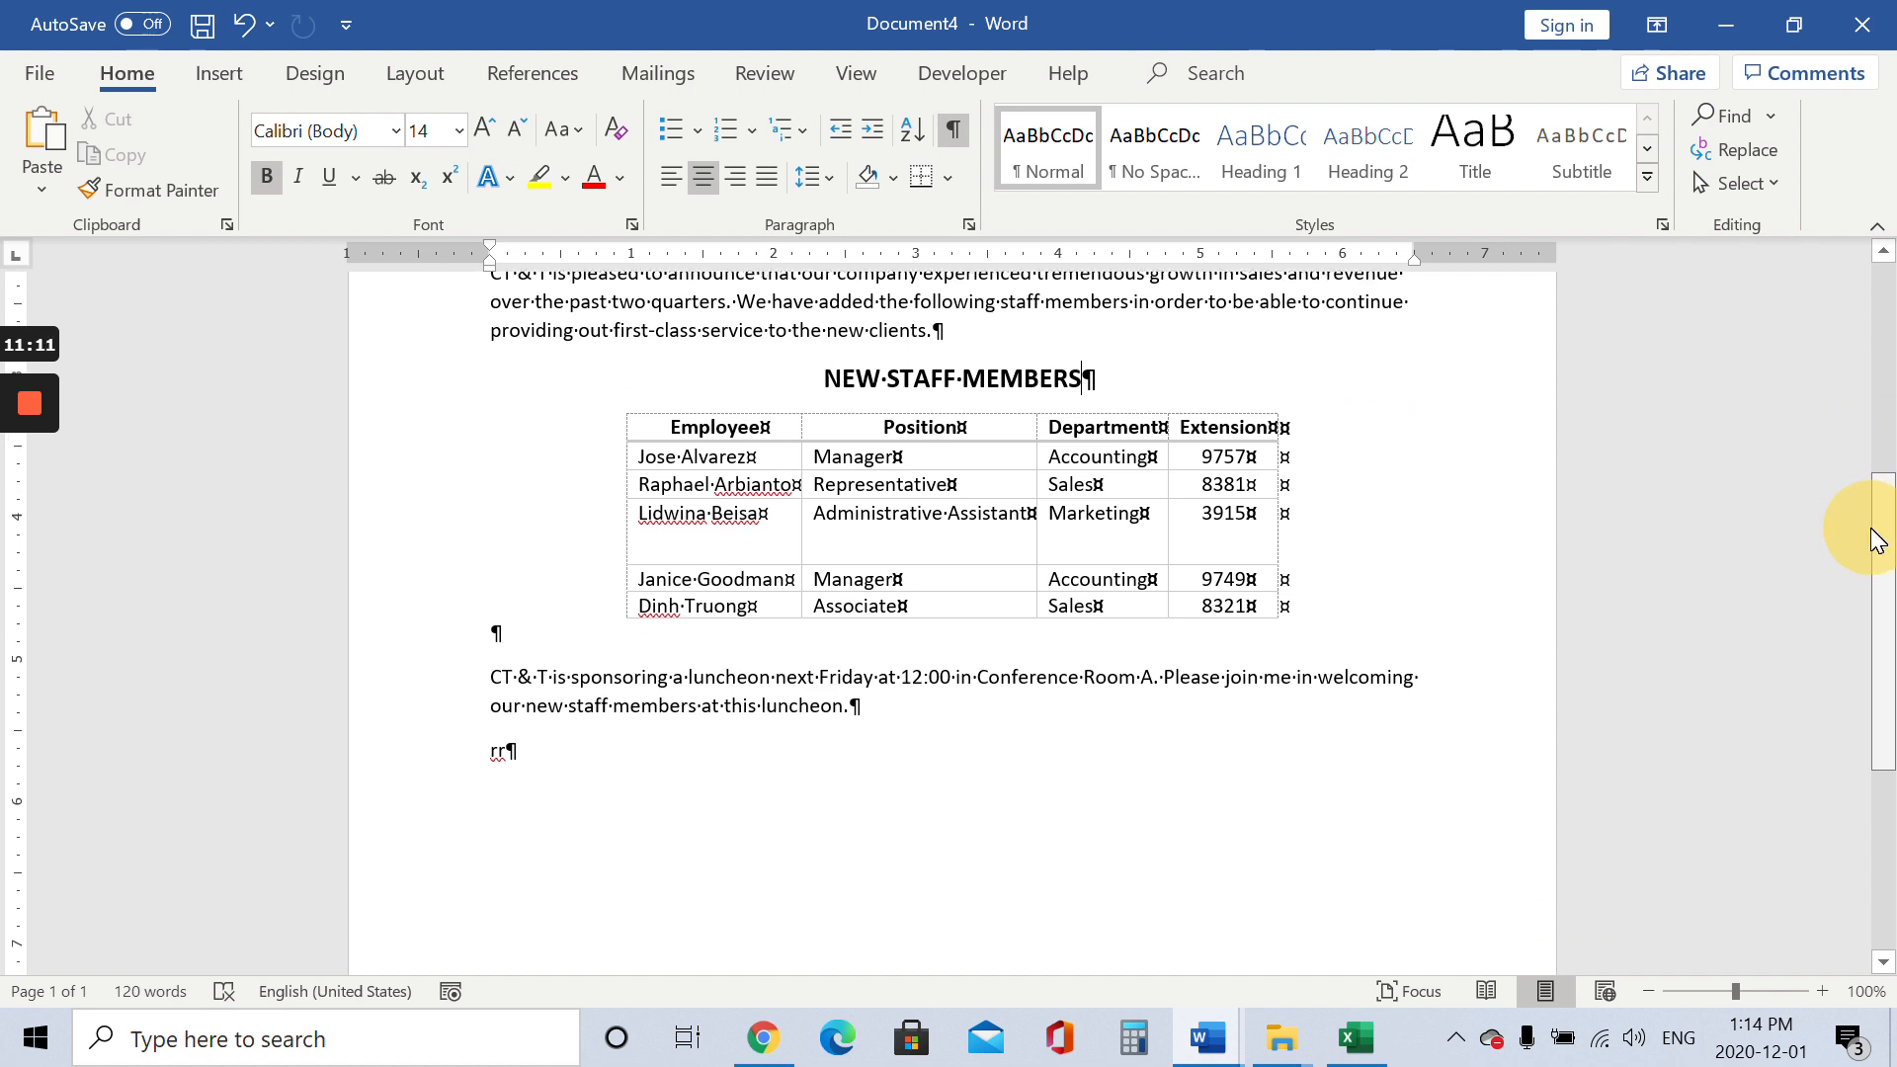
drag(1877, 540, 1870, 302)
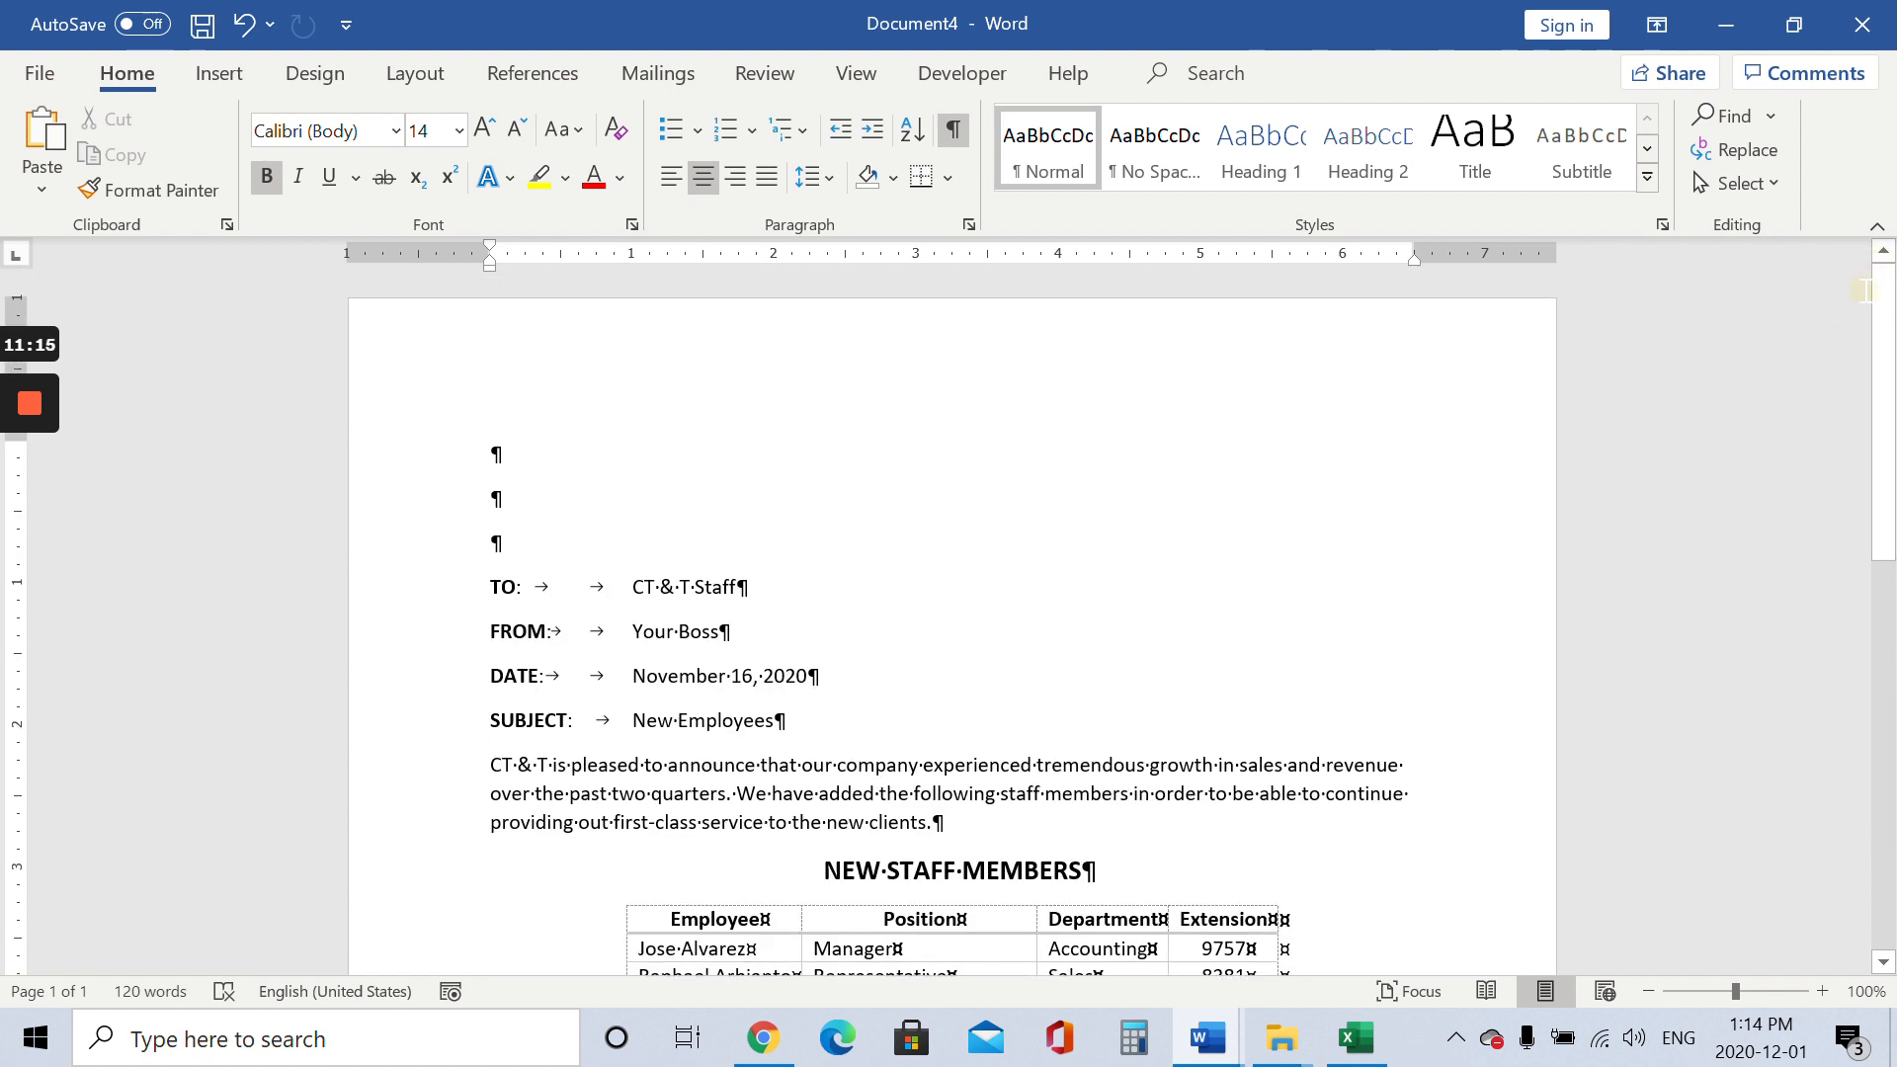
mouse_move(1887, 333)
mouse_down()
mouse_move(1887, 368)
mouse_move(1886, 321)
mouse_up()
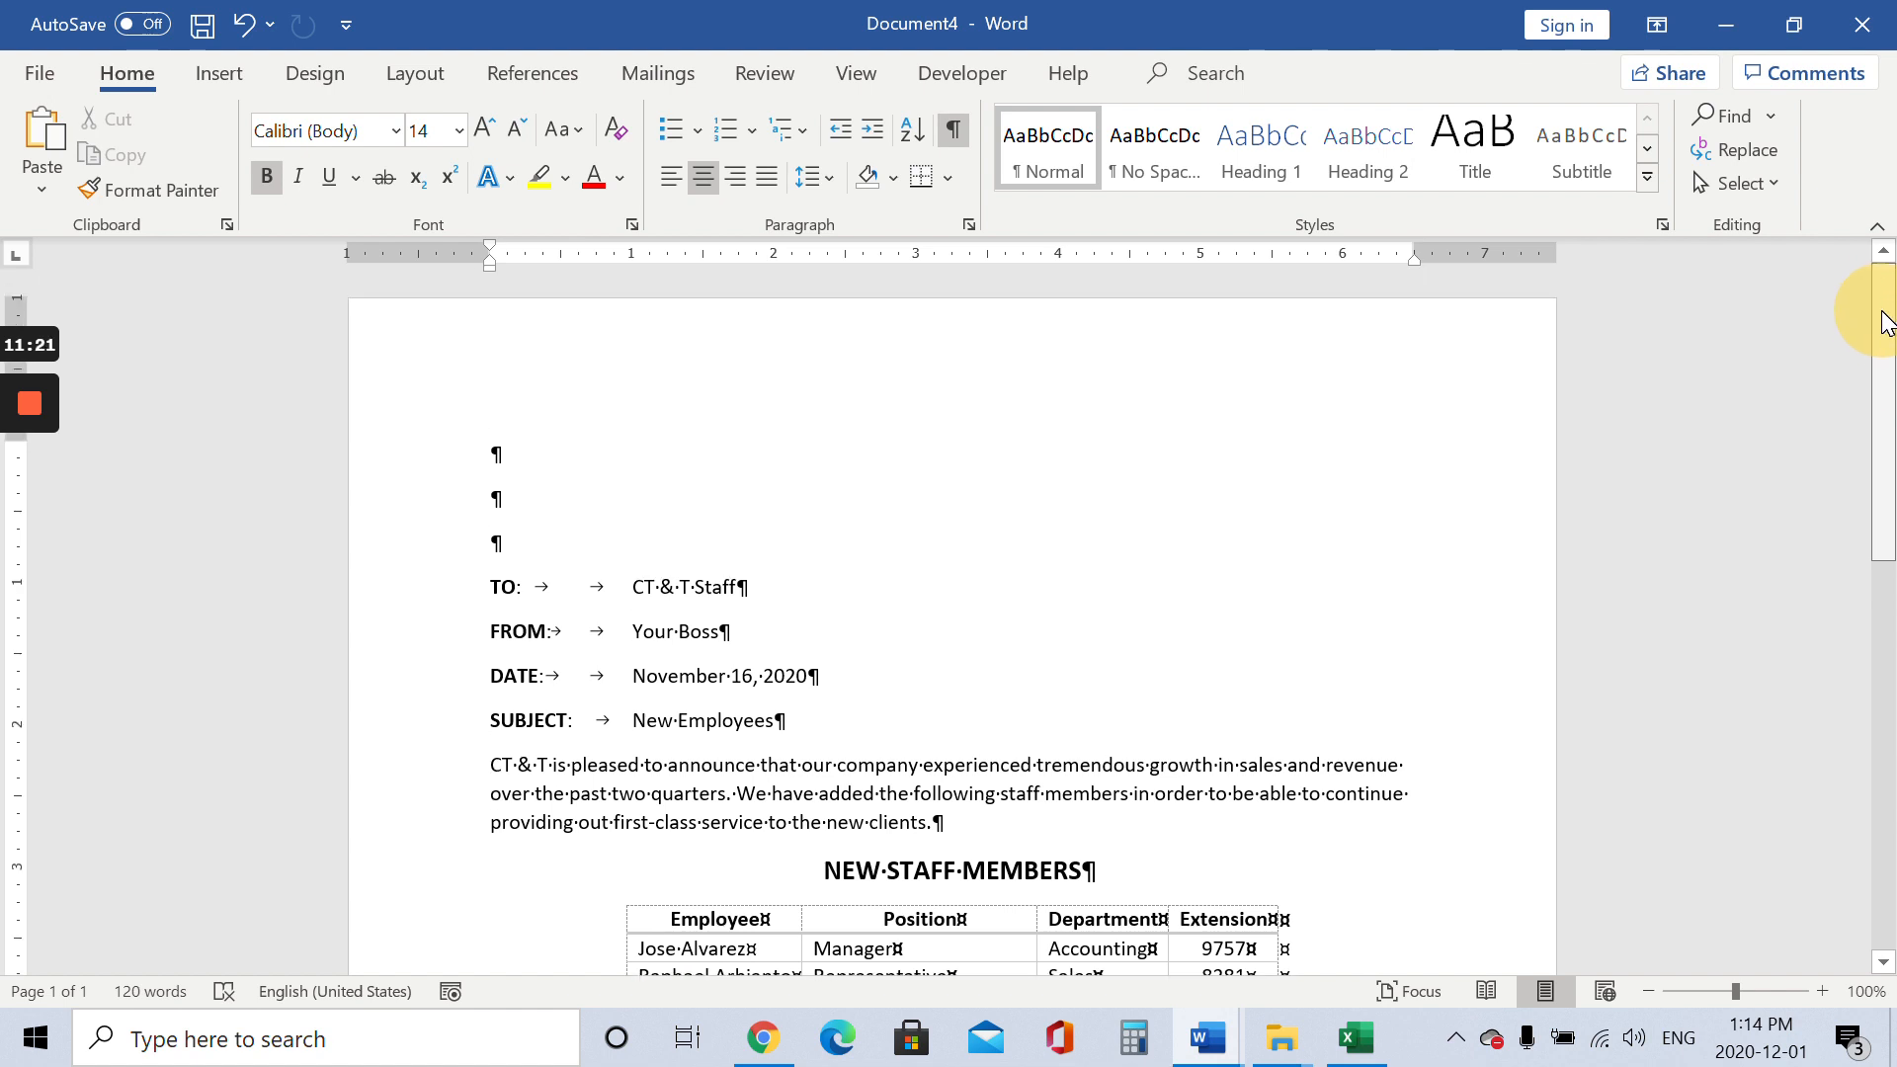
drag(1887, 321, 1863, 372)
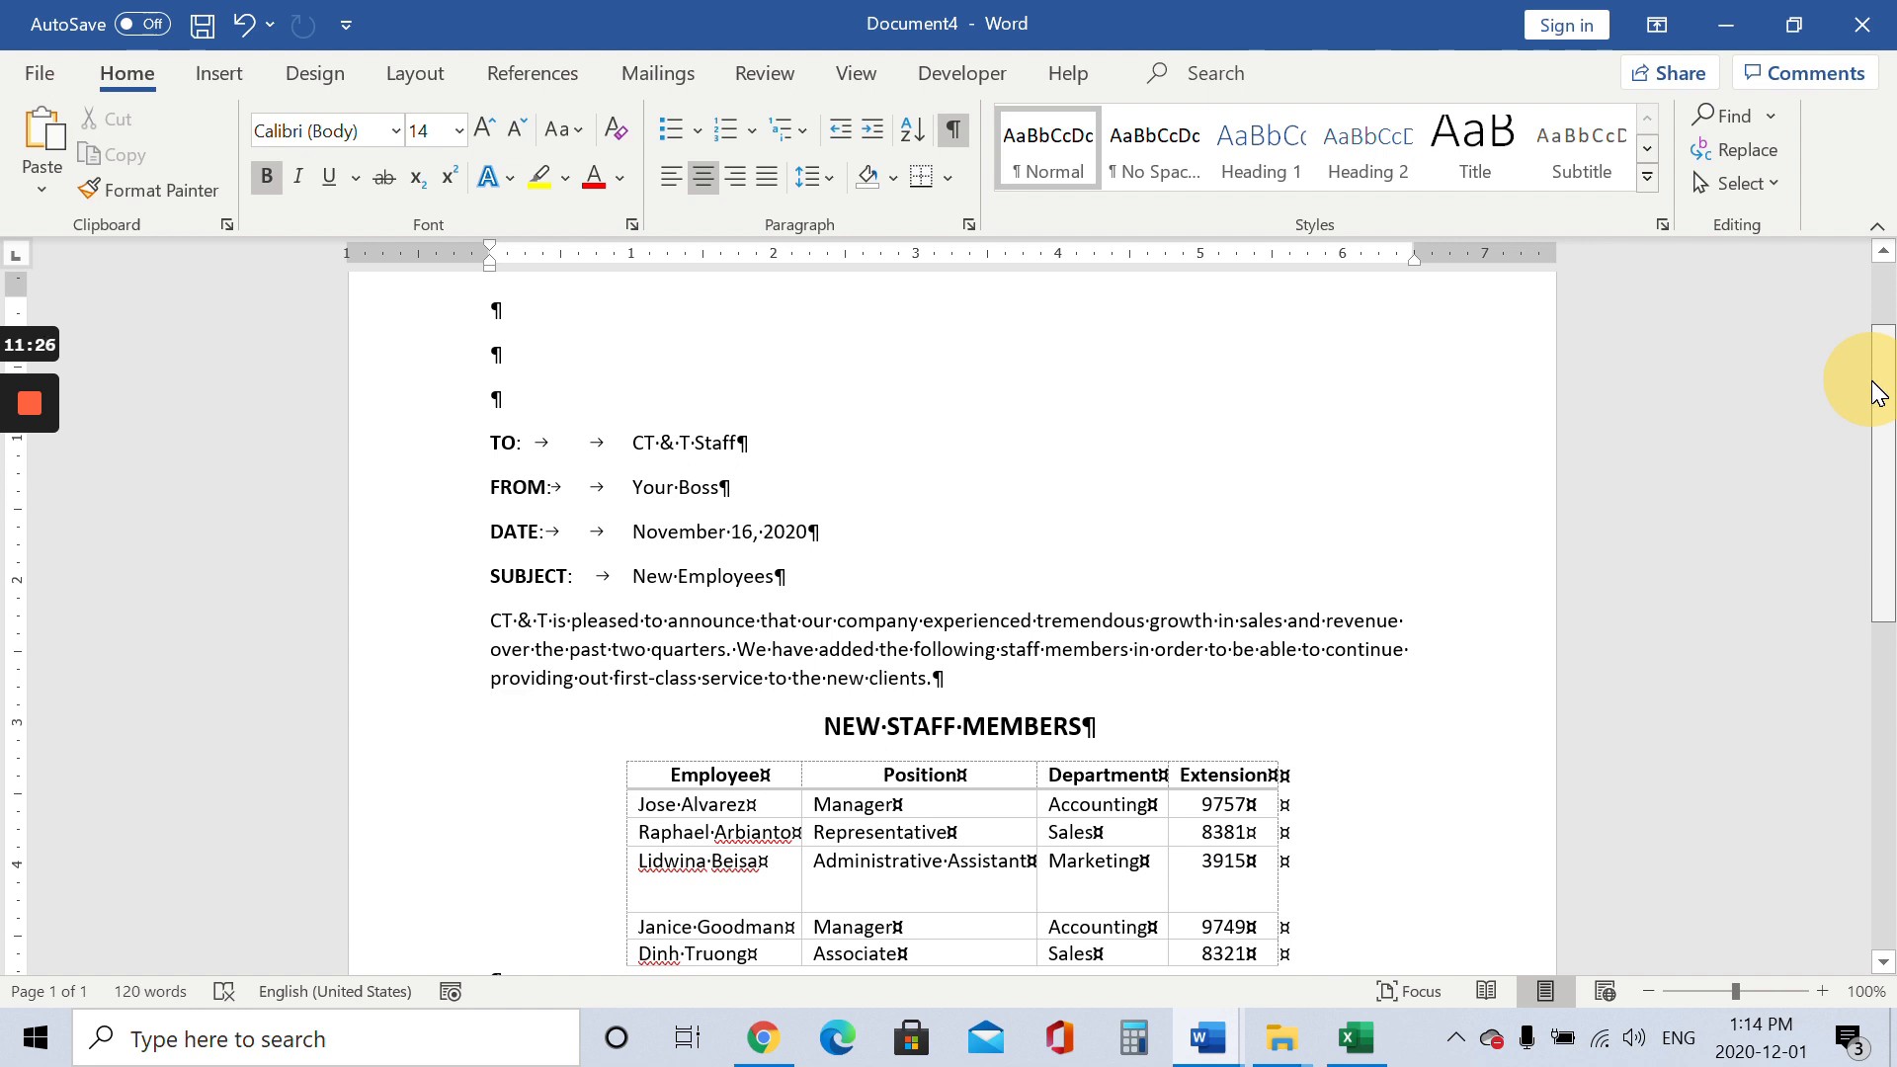
drag(1867, 389, 1866, 484)
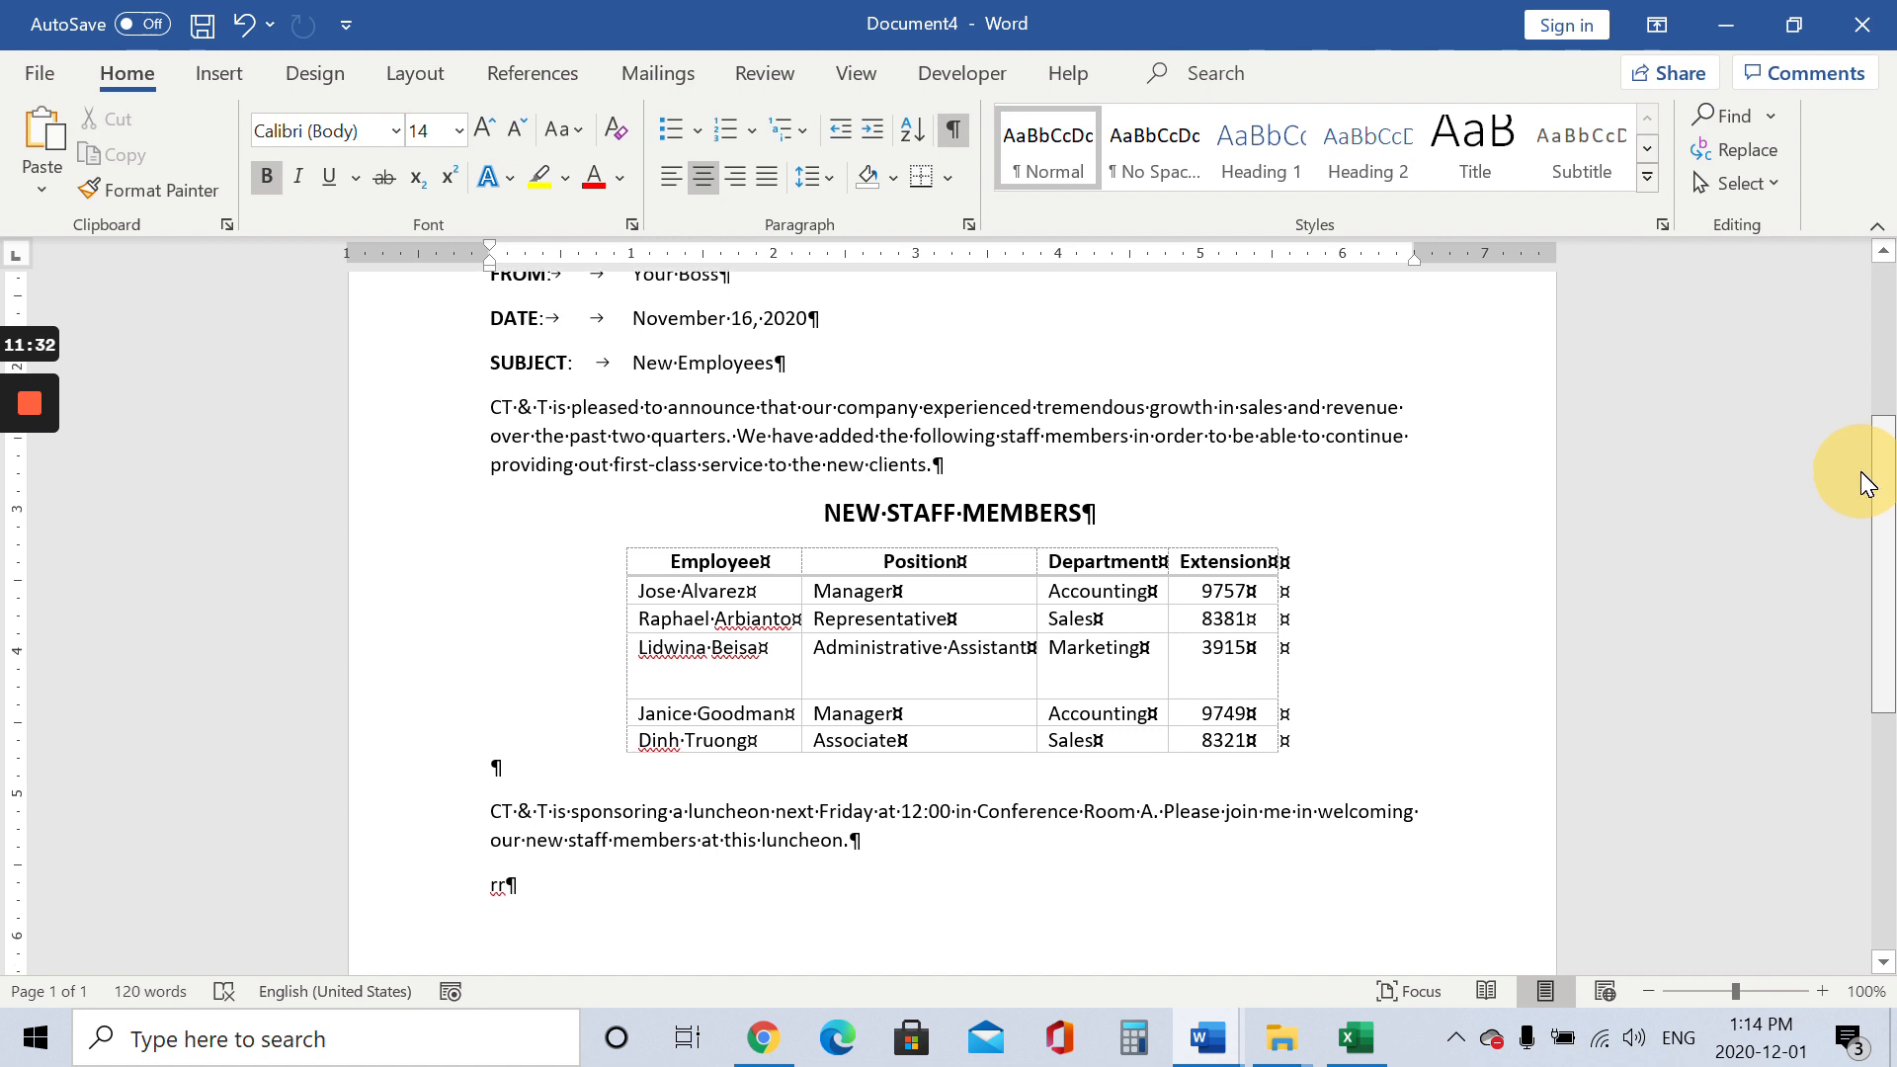
drag(1866, 484, 1862, 507)
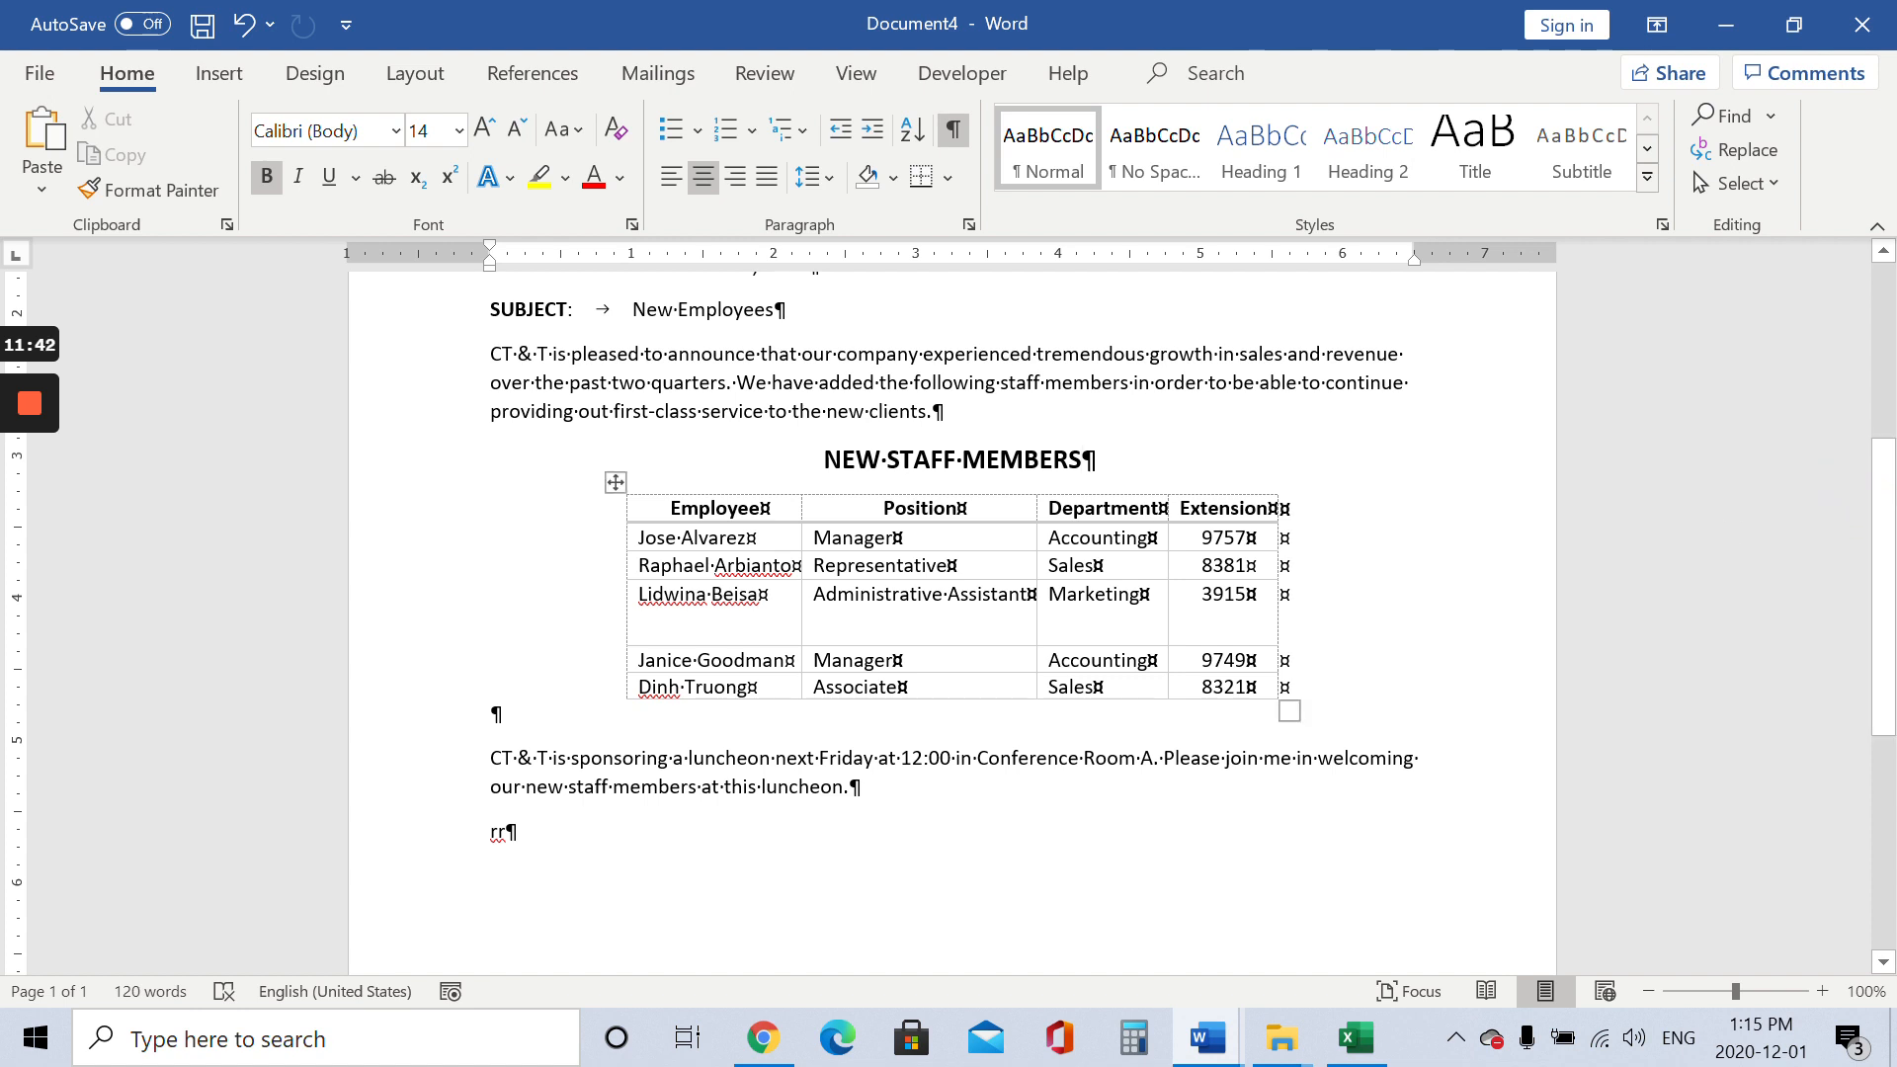
Reapply the currently used table style to the whole staff table
click(614, 482)
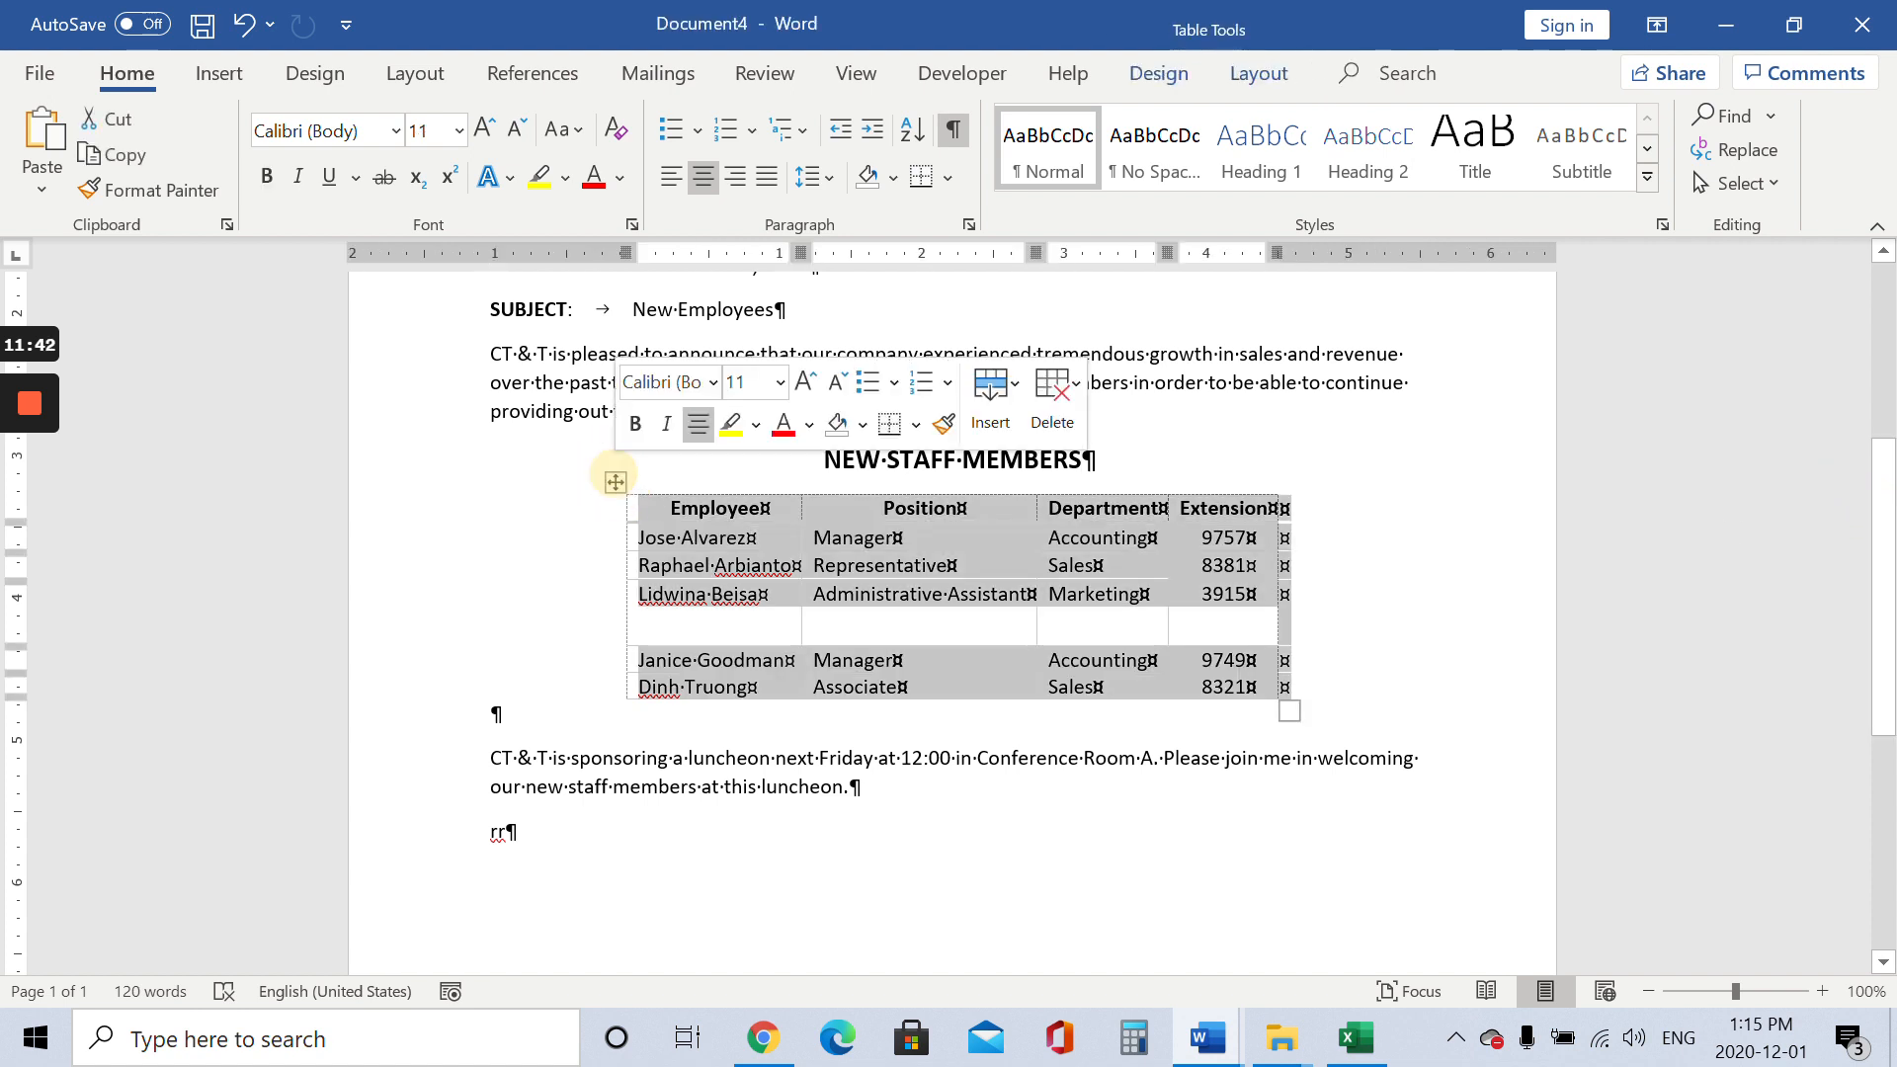
click(1153, 75)
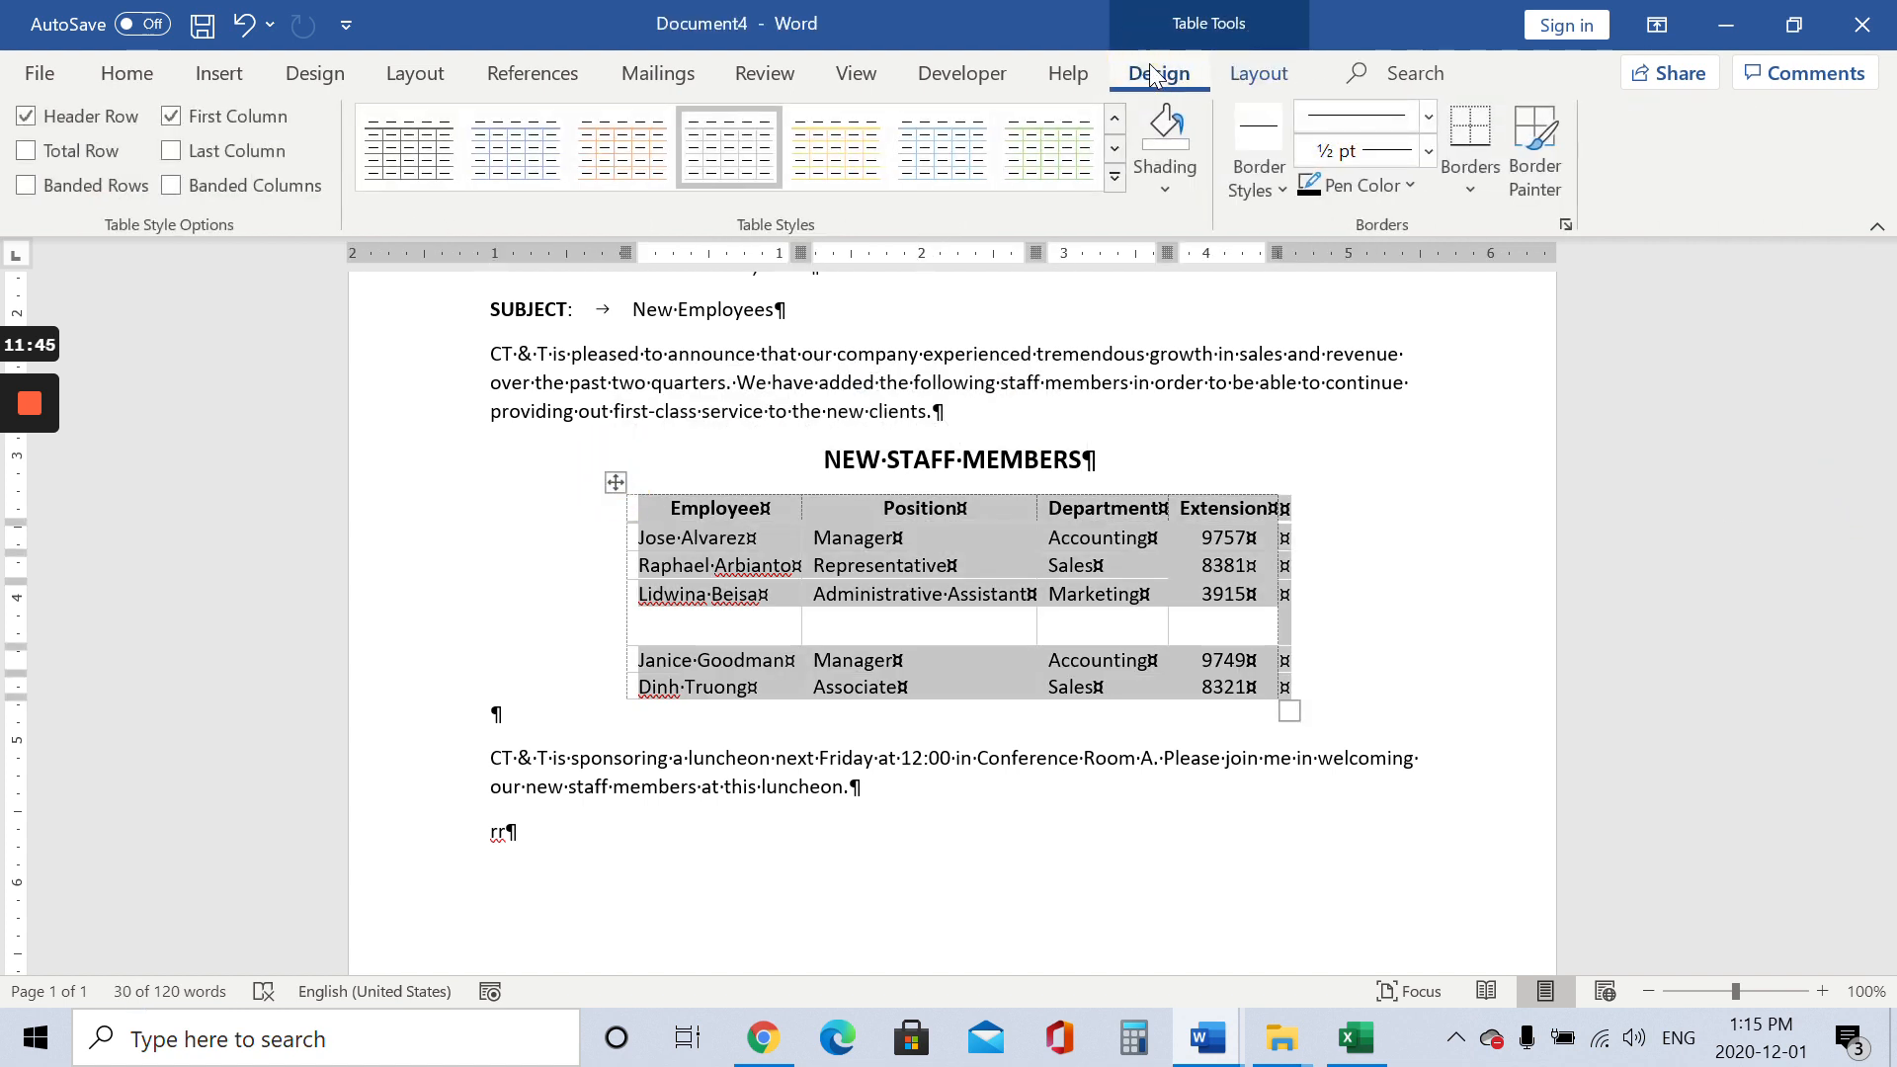
click(743, 146)
click(1439, 482)
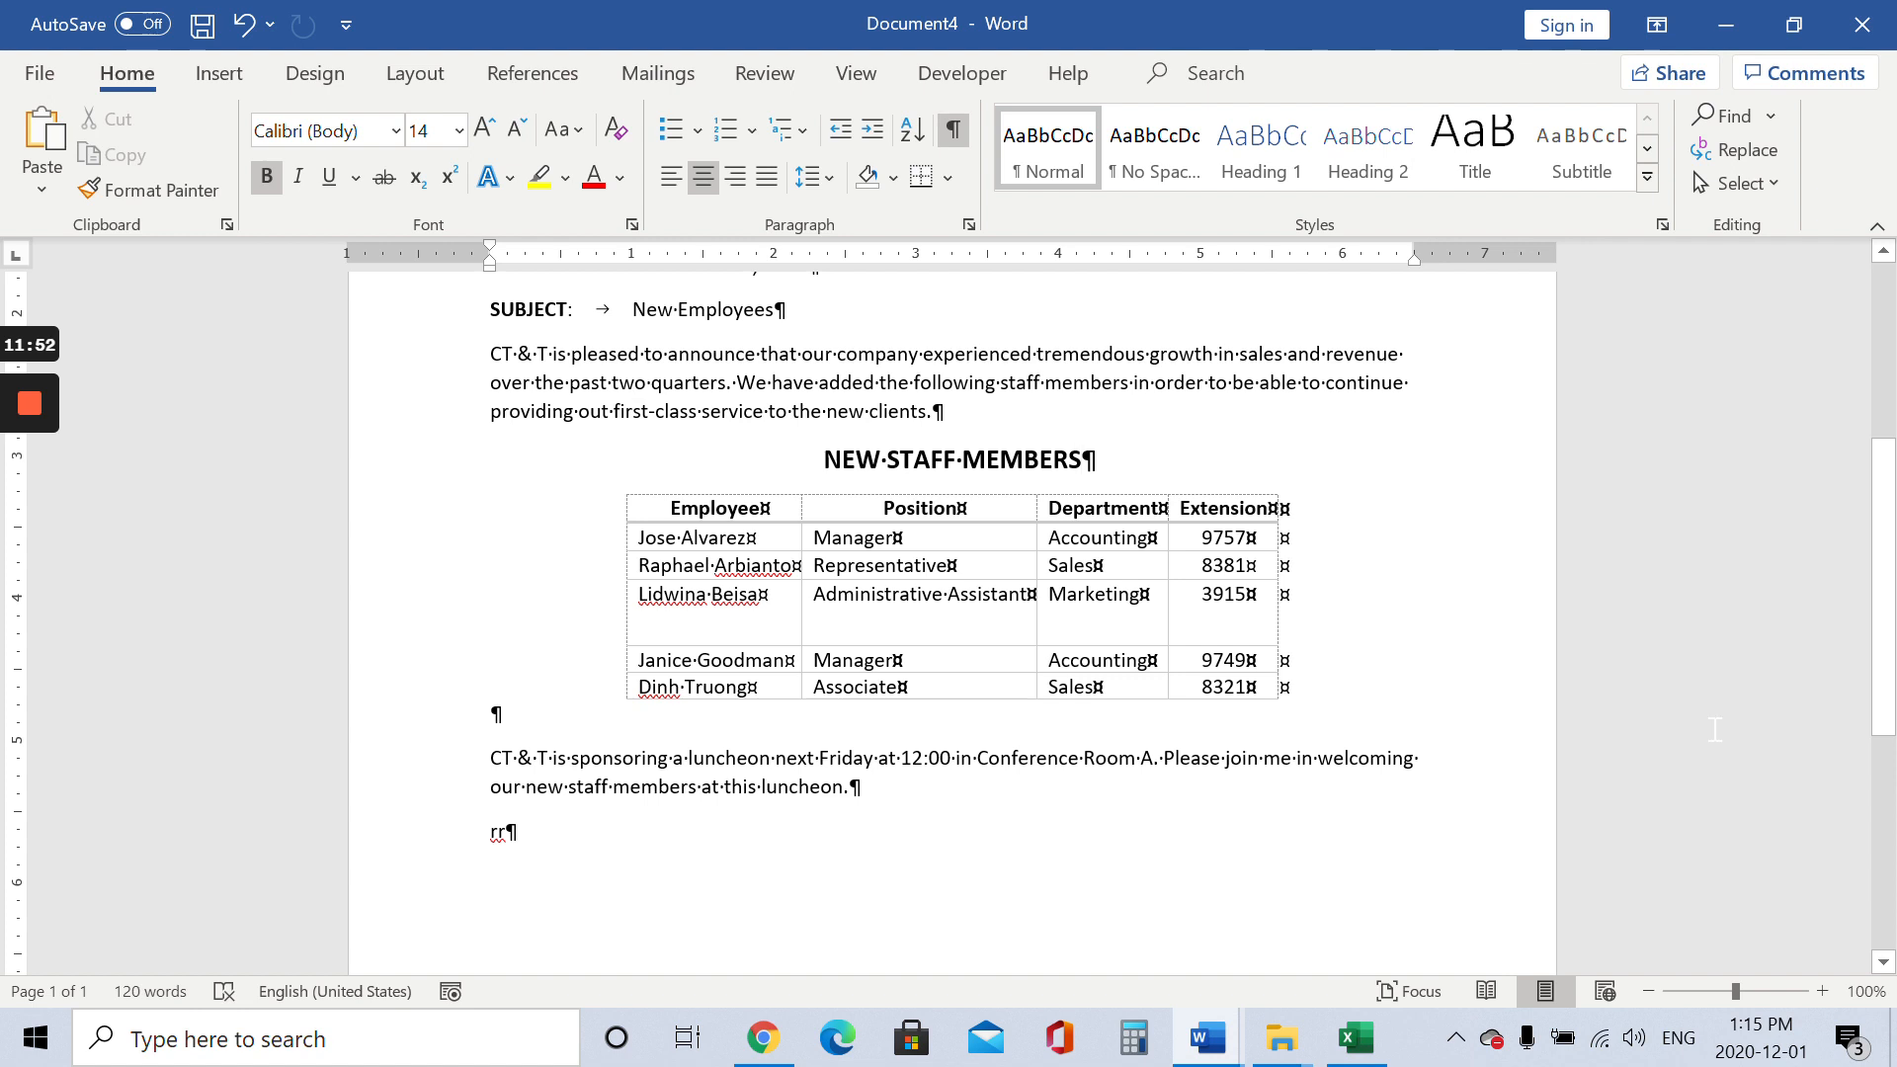
drag(1891, 645, 1886, 711)
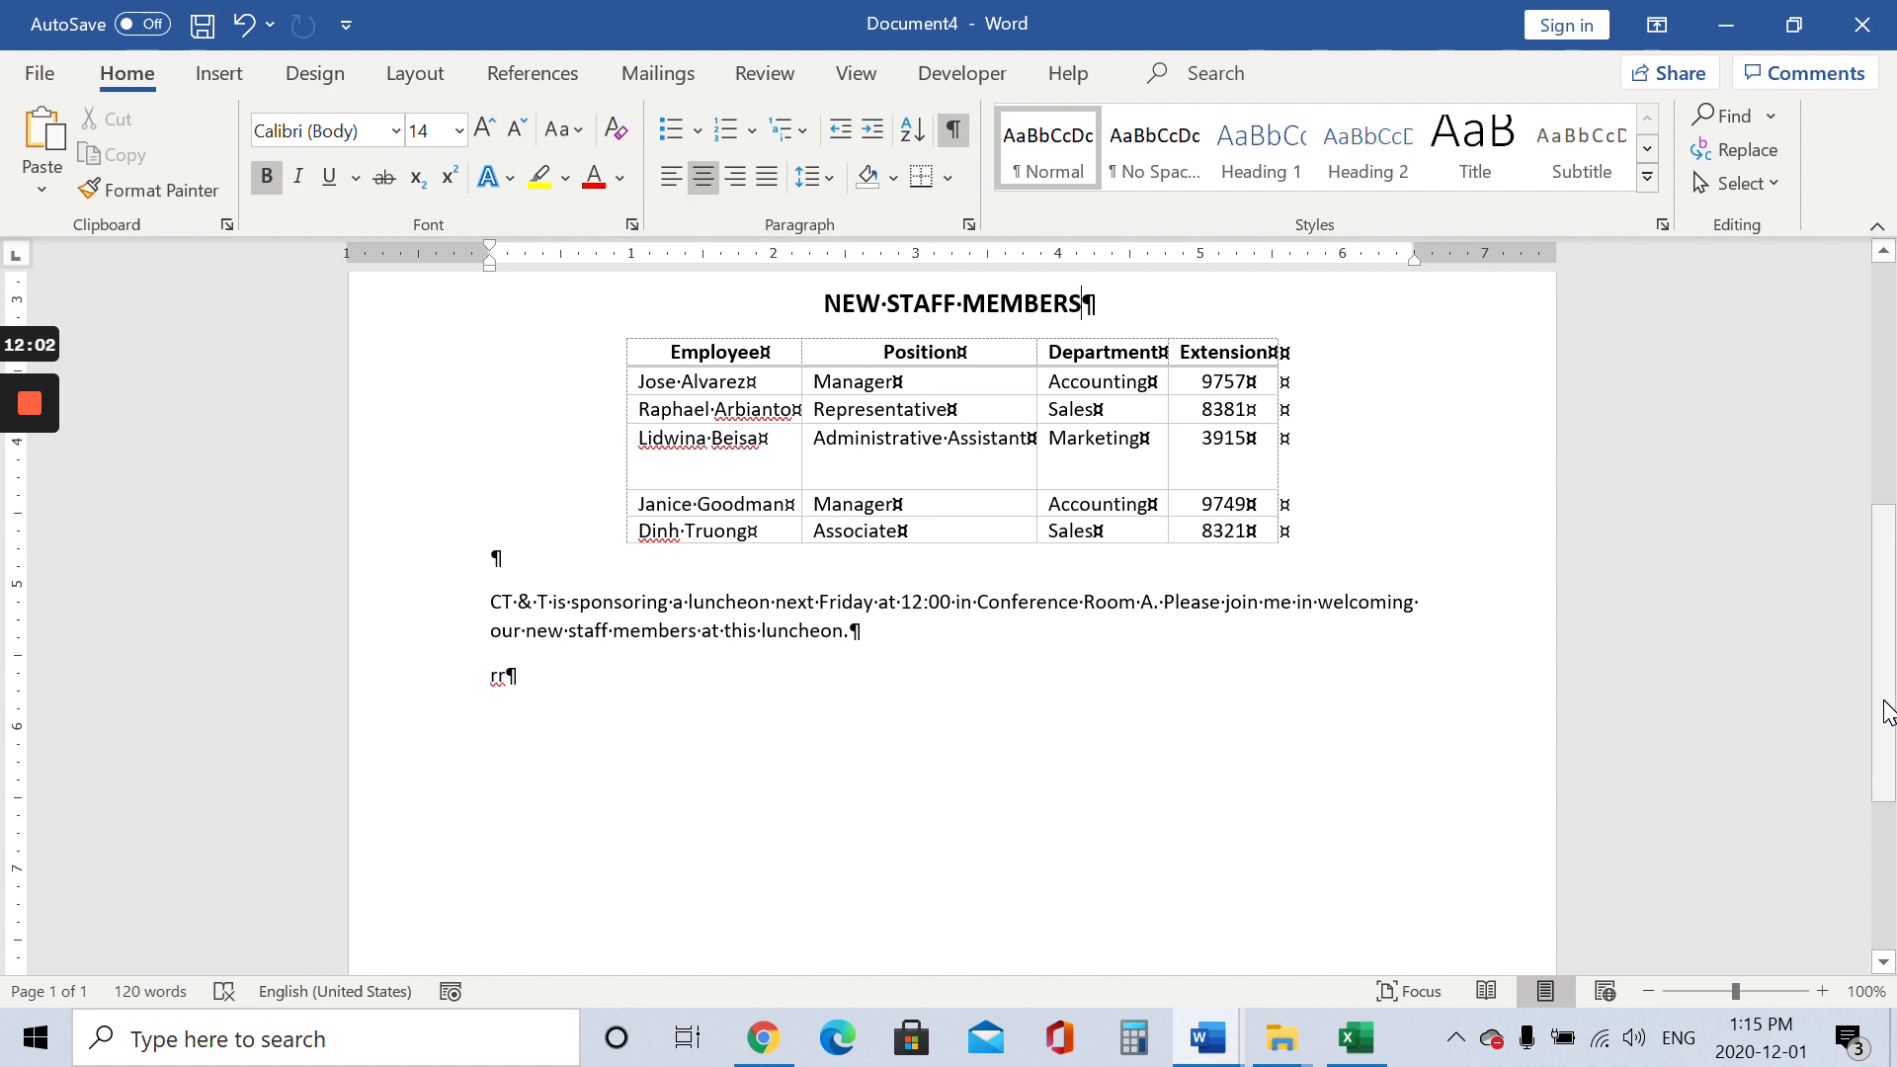
drag(1886, 711, 1867, 678)
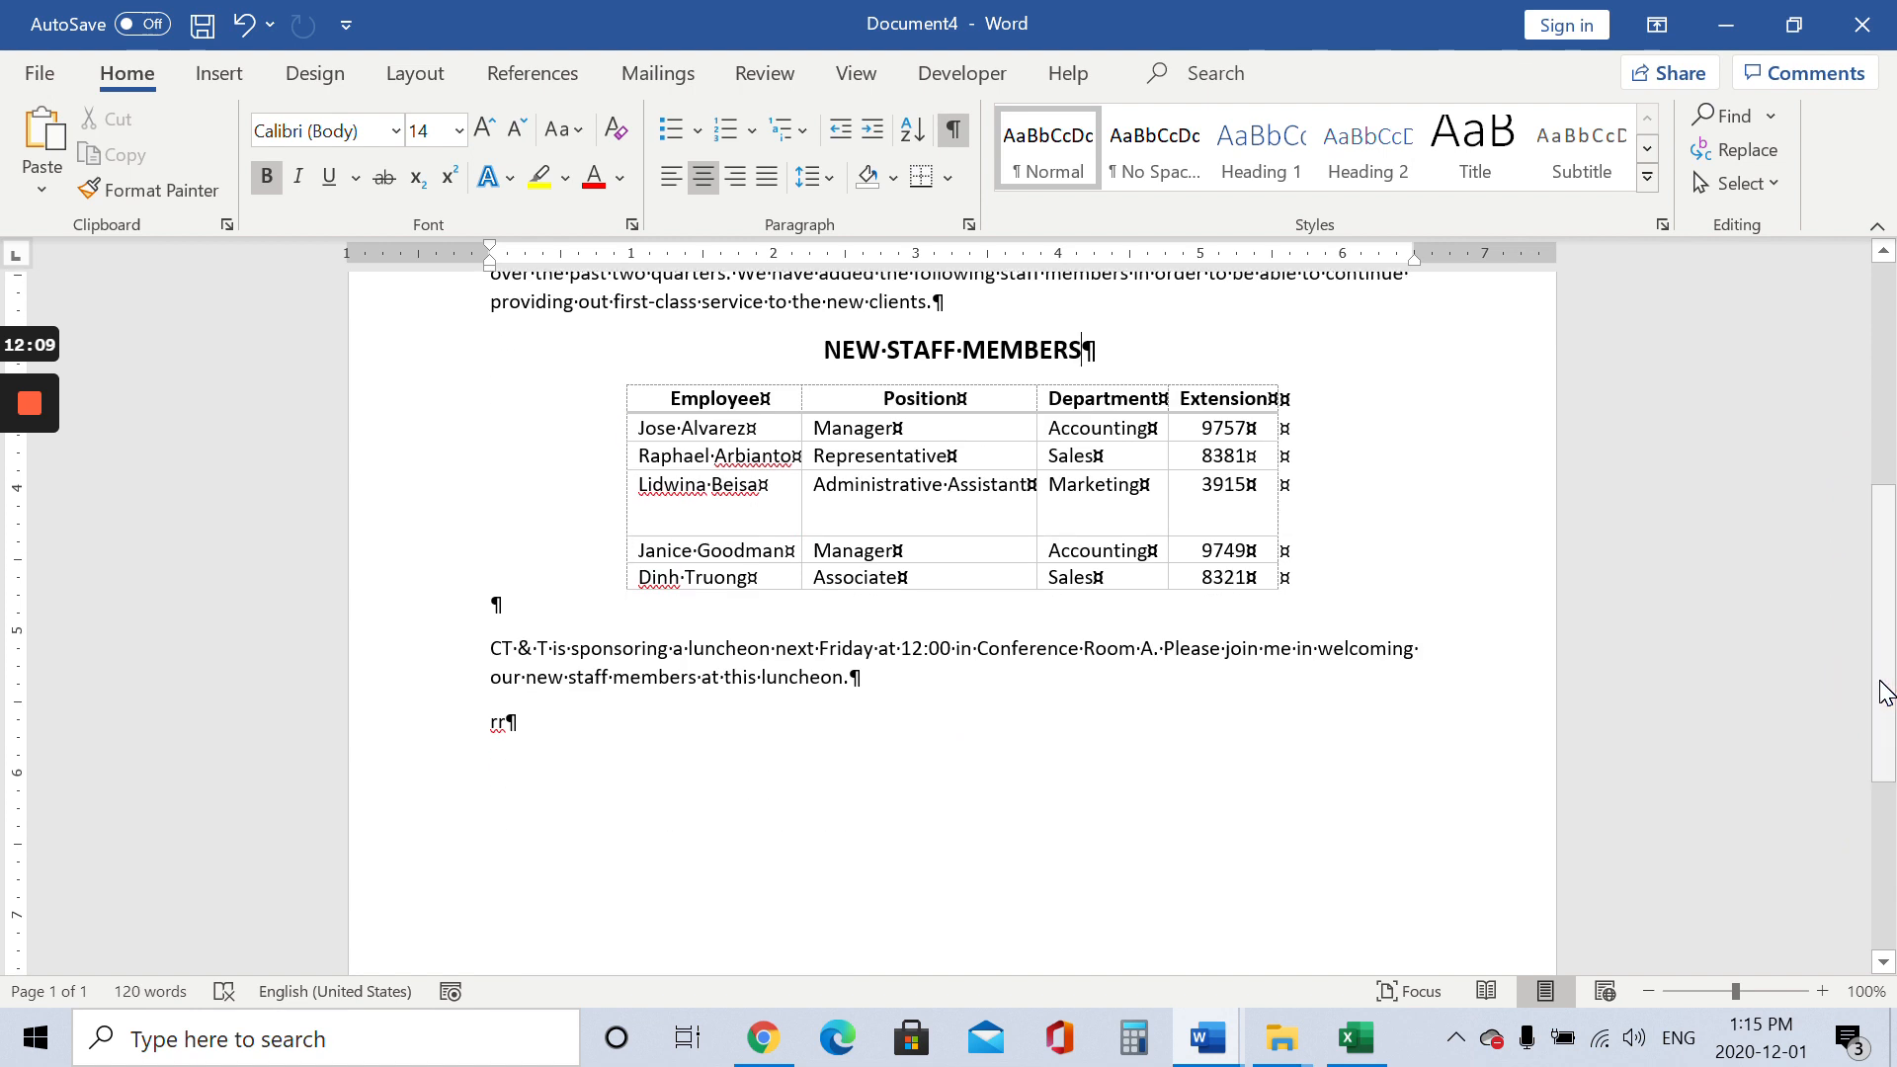
mouse_move(1884, 692)
mouse_down()
mouse_move(1884, 783)
mouse_move(1863, 774)
mouse_move(1867, 724)
mouse_up()
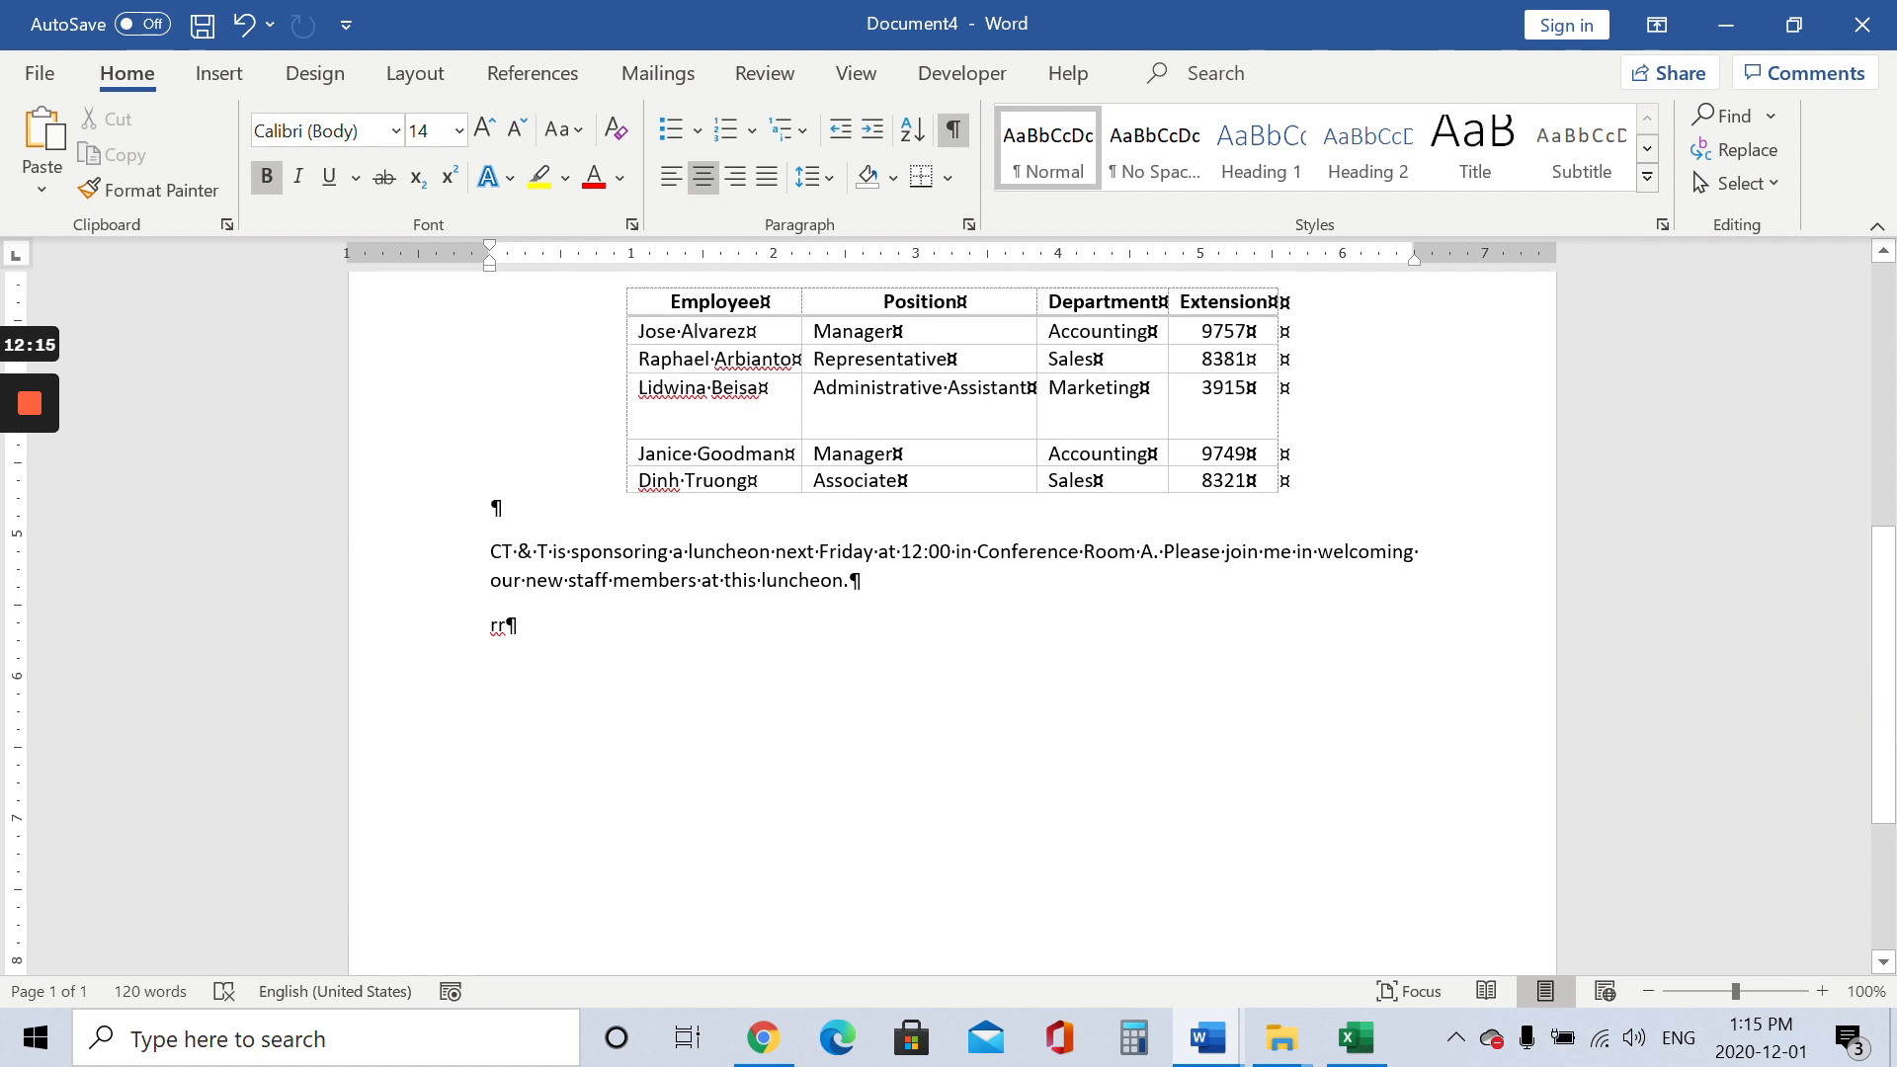
click(943, 587)
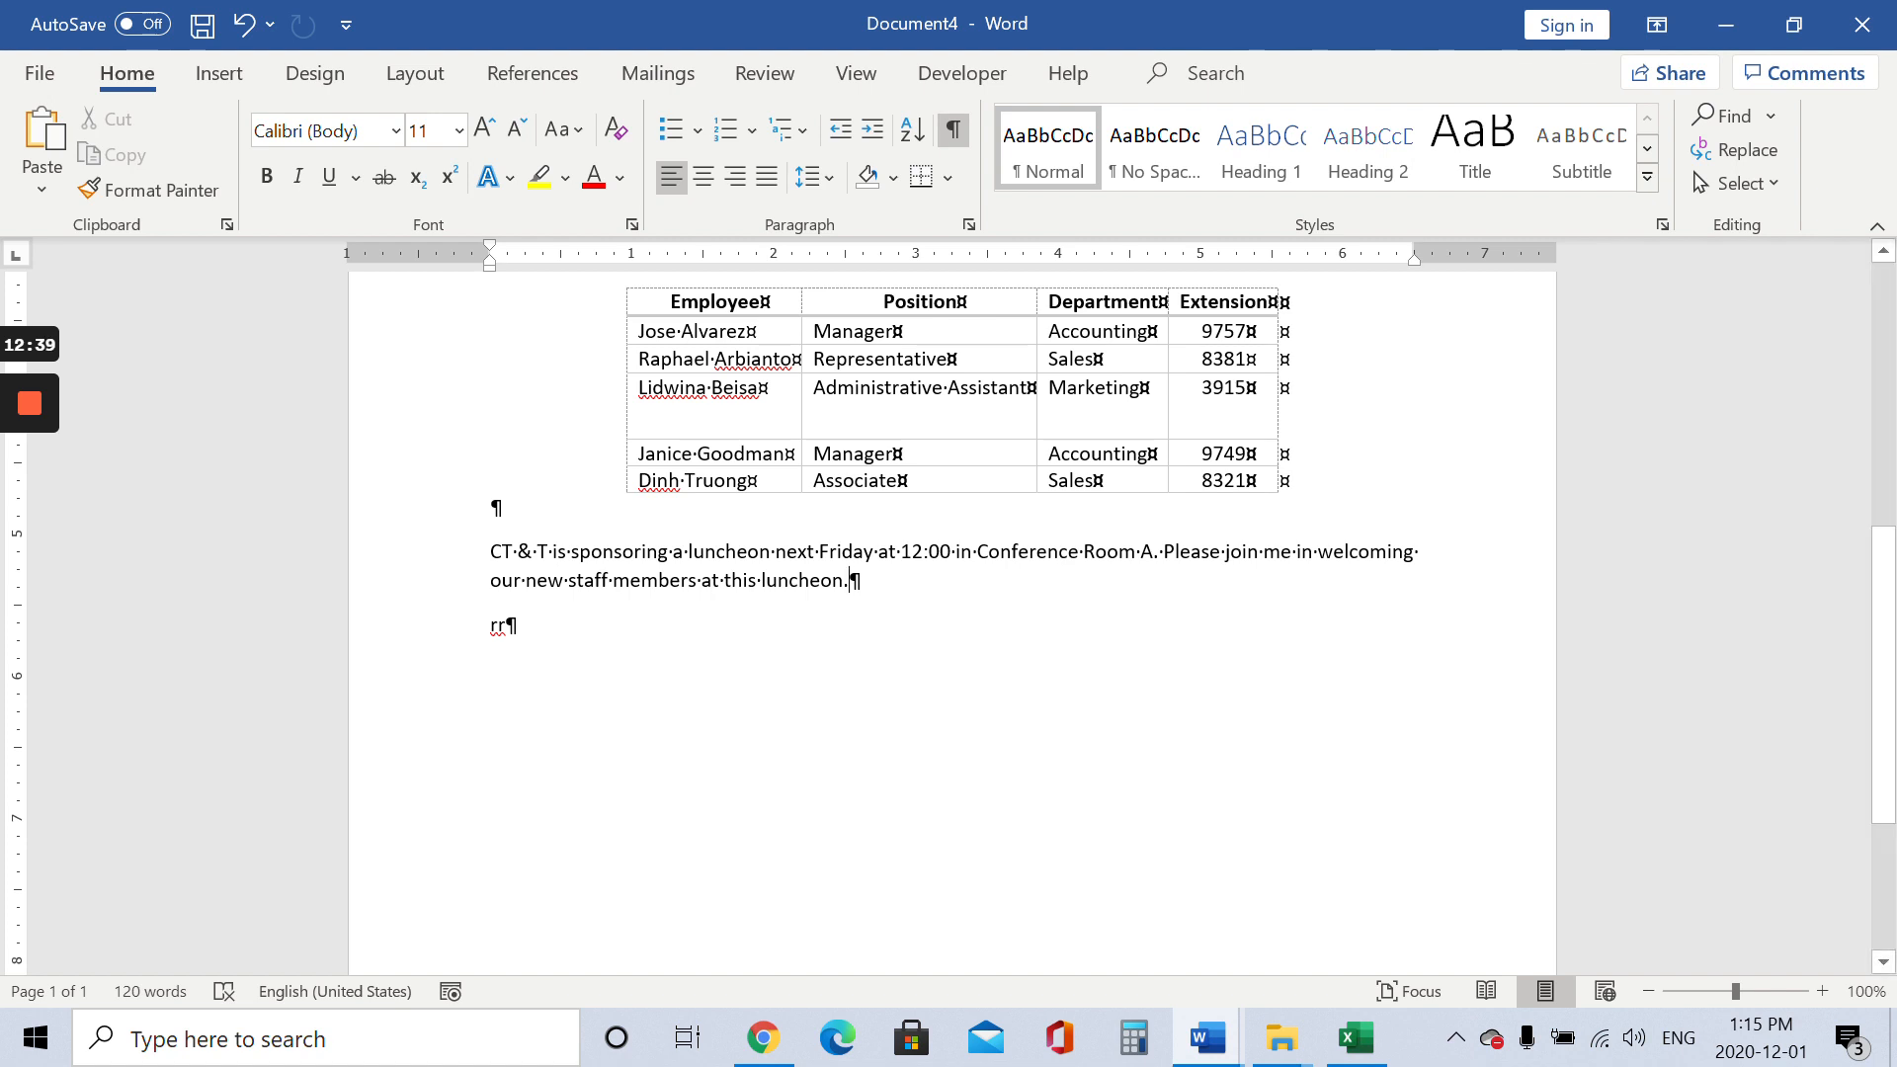
mouse_move(40, 400)
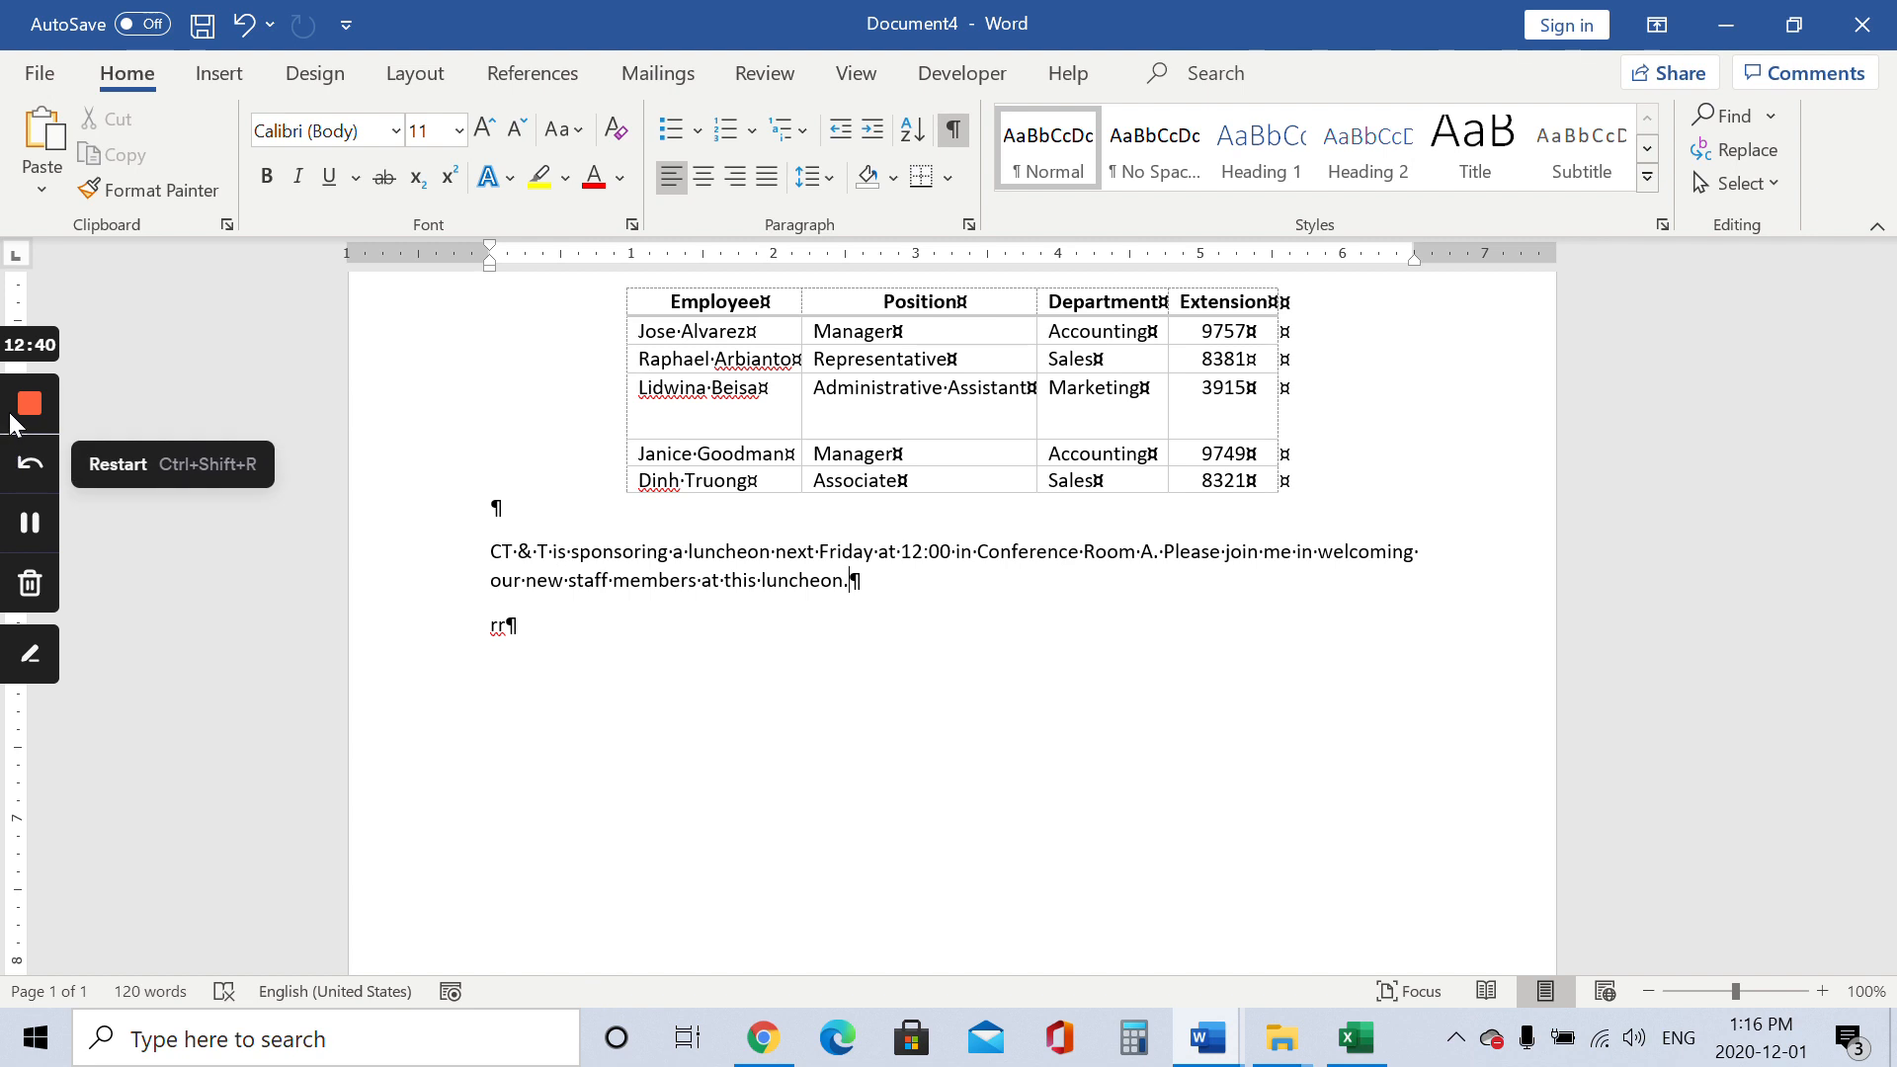